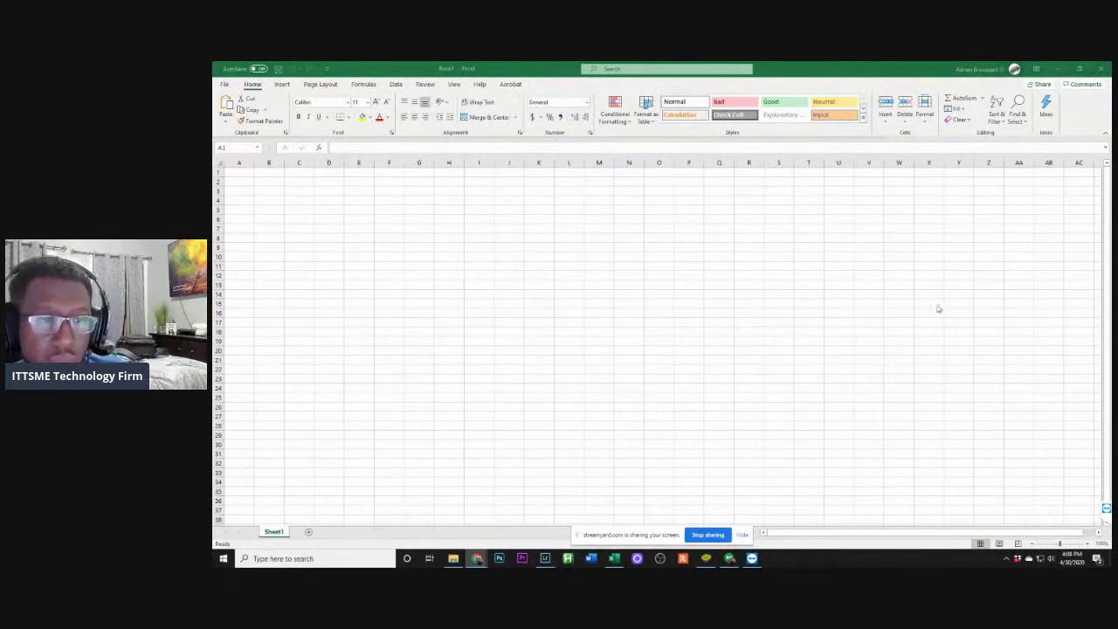
Enter "Lector Workbooks" in cell A1 of the blank worksheet
left_click(244, 173)
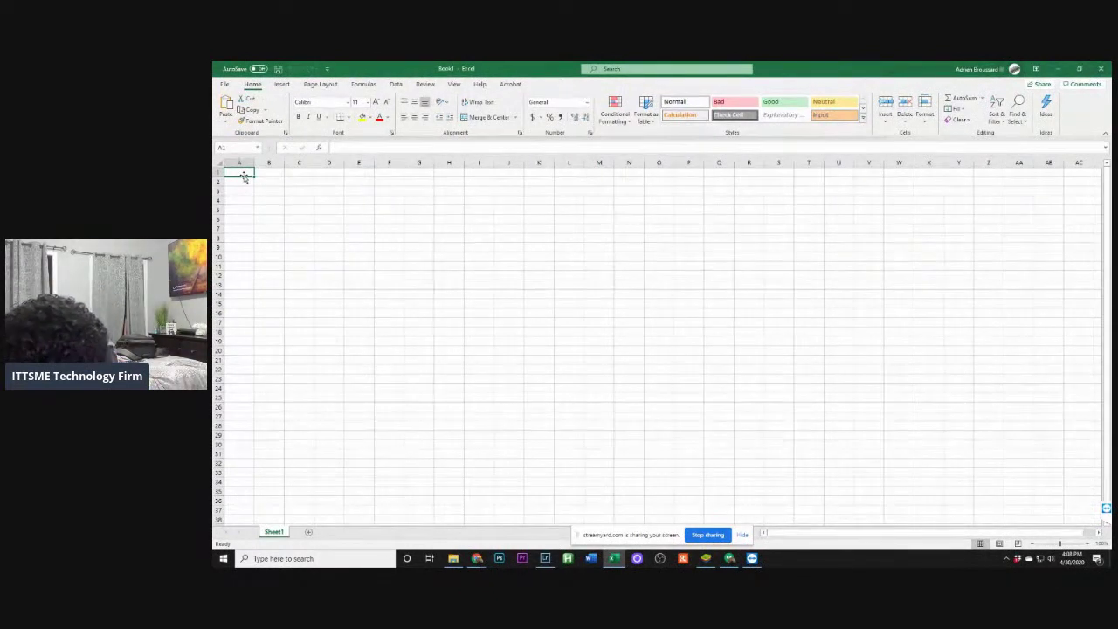
key("Return")
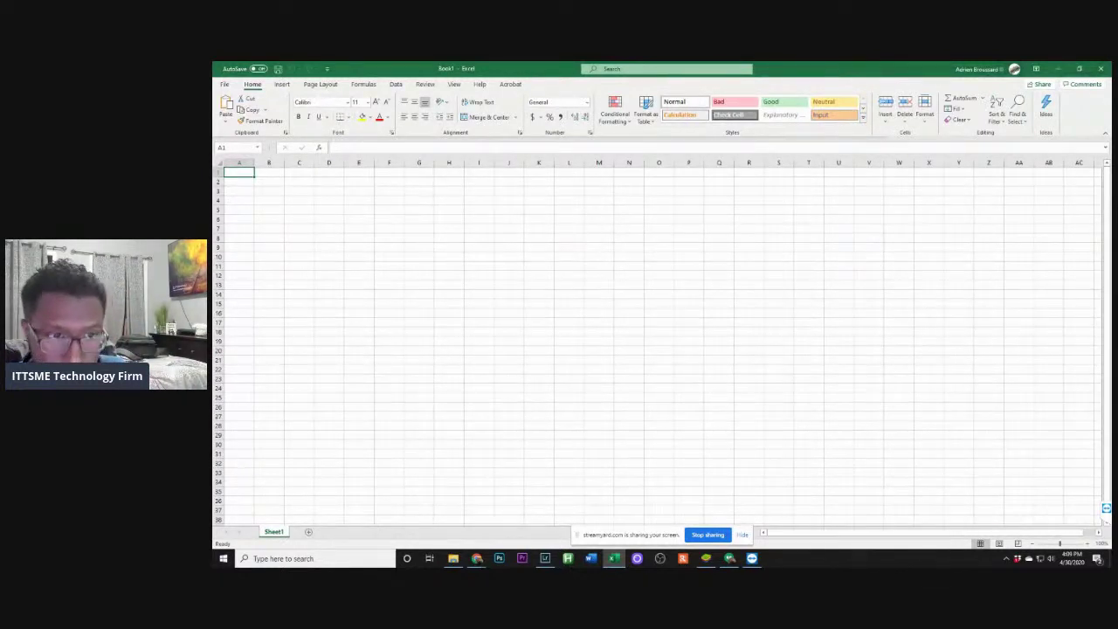
type("iect")
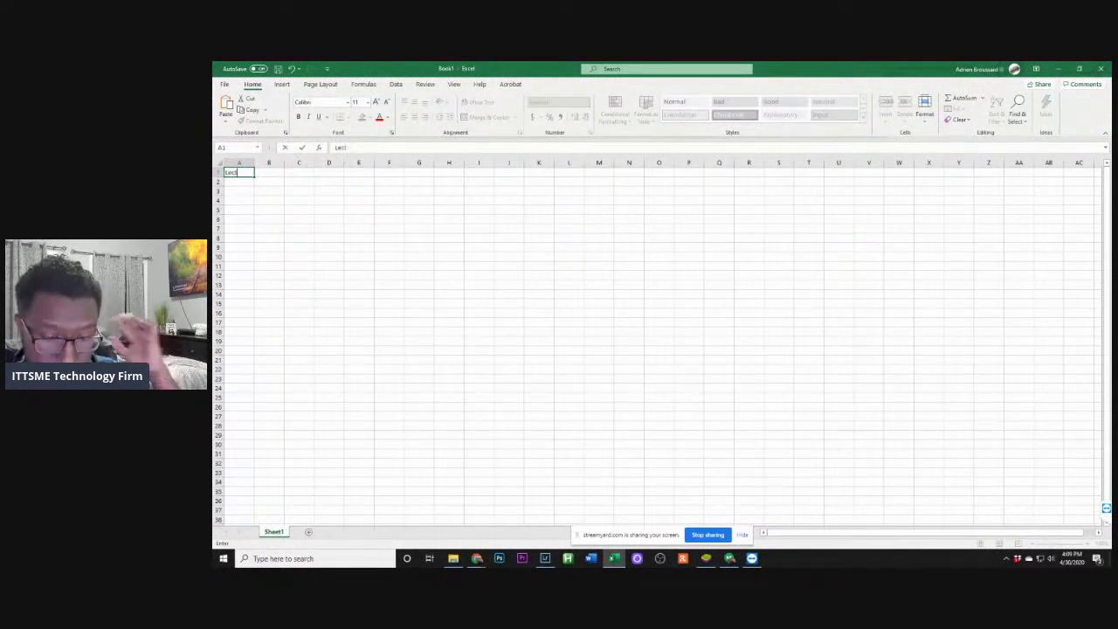
type("or Work")
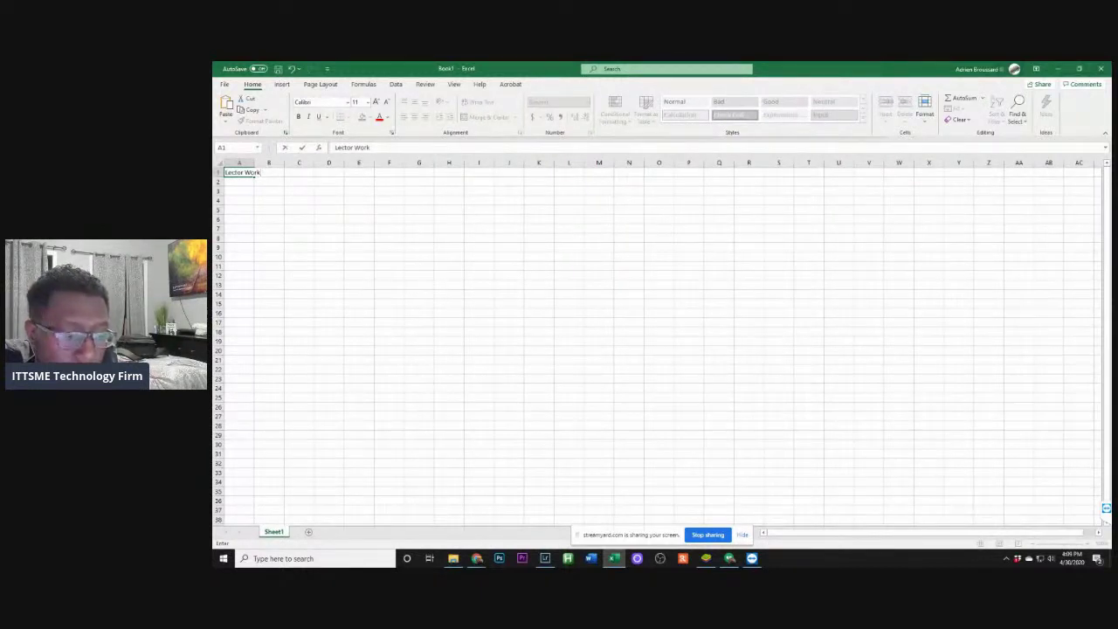
key("BackSpace")
key("BackSpace")
key("BackSpace")
key("BackSpace")
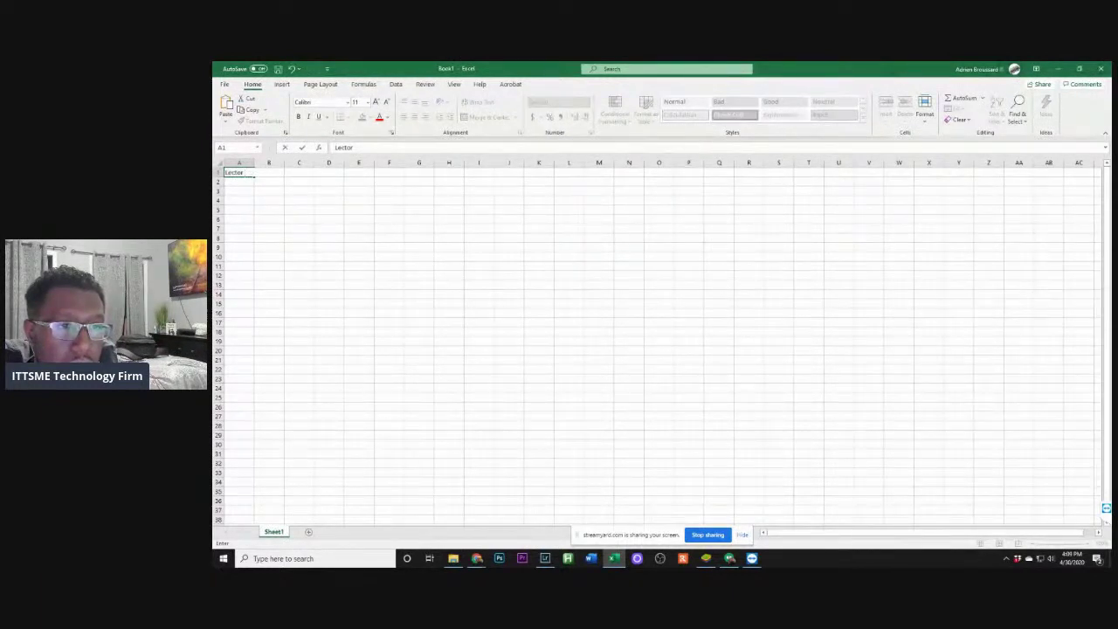
type("Work")
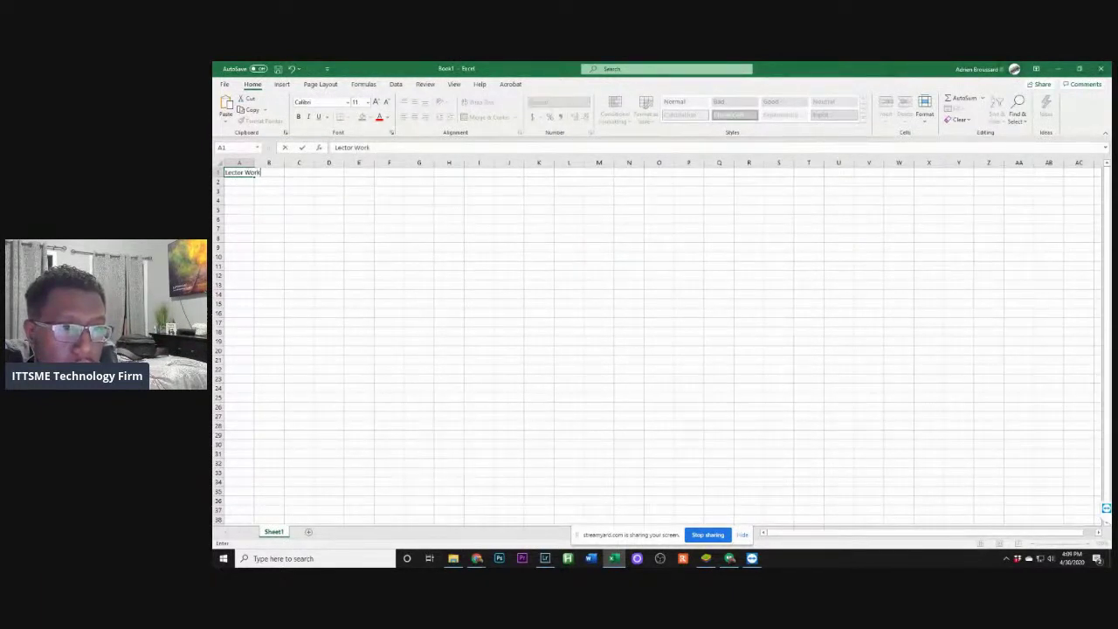
type("books")
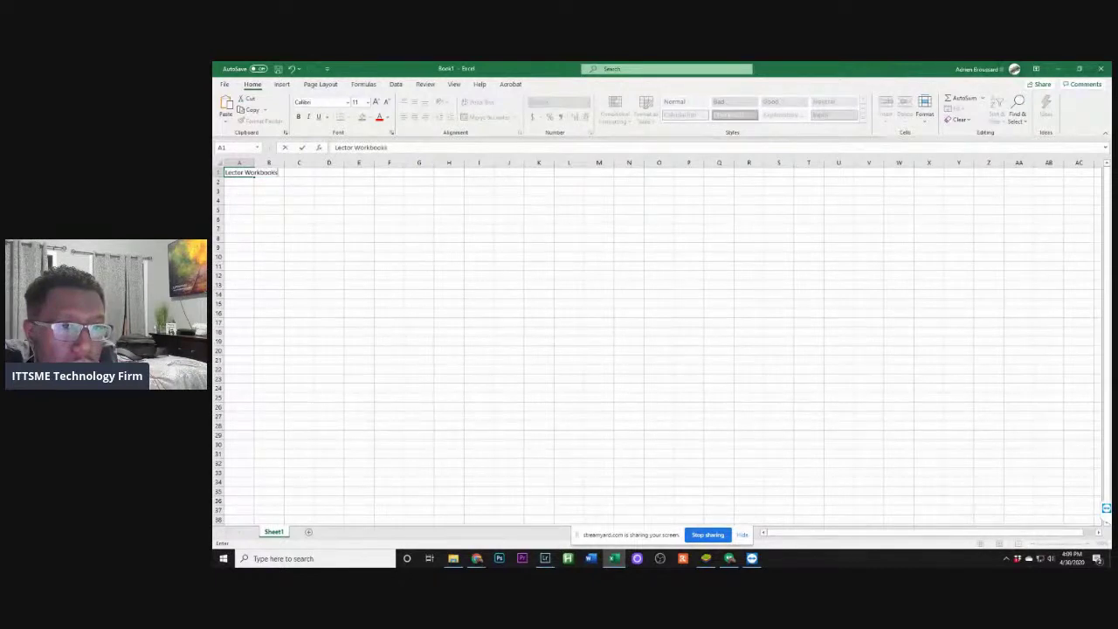
key("Tab")
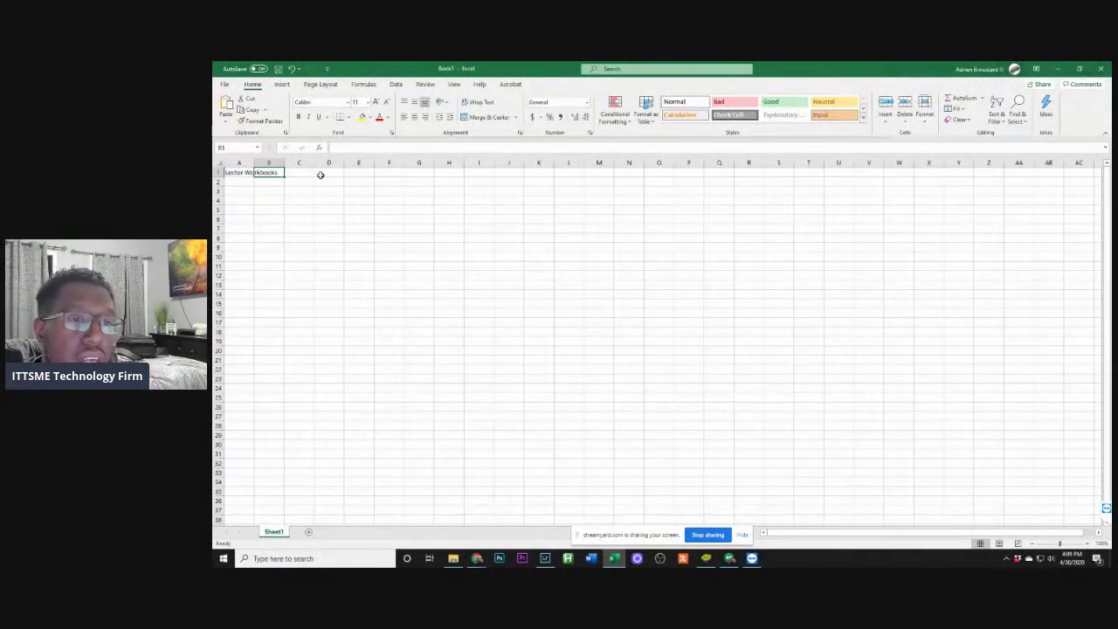
key("Tab")
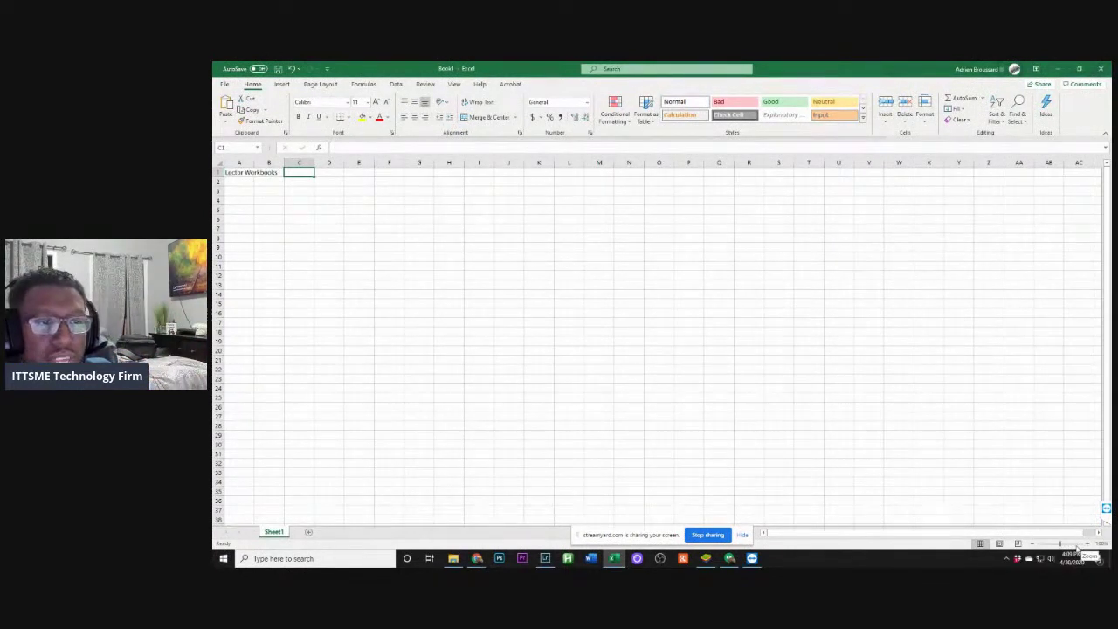
Fit the width of column A to the text in its first cell
left_click(1079, 545)
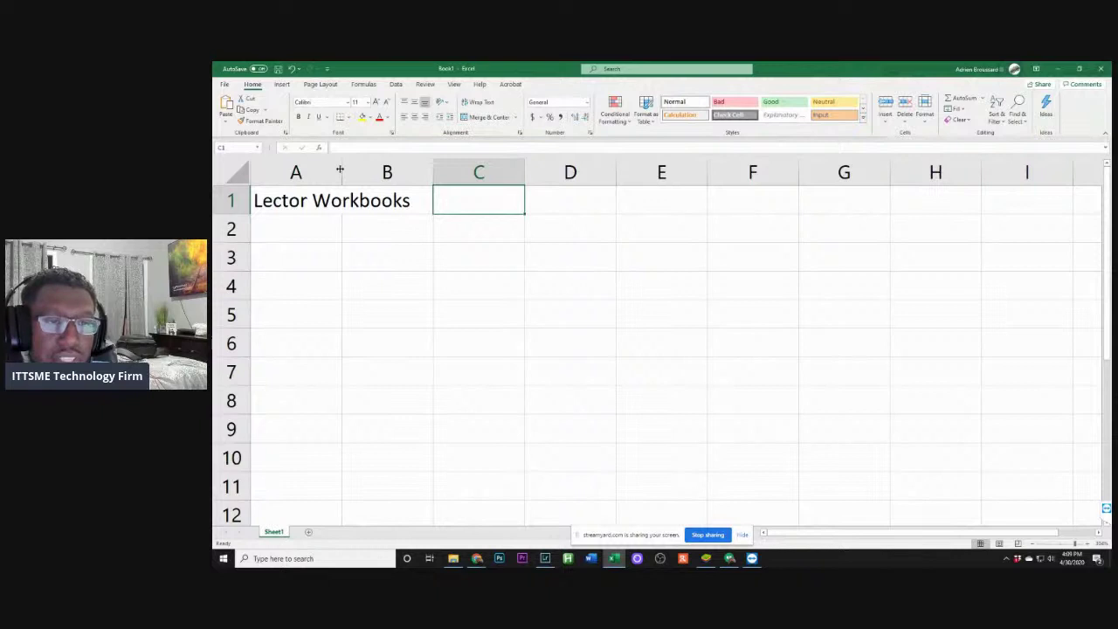
mouse_move(341, 169)
left_mouse_down()
mouse_move(435, 185)
mouse_move(434, 175)
mouse_move(338, 174)
left_mouse_up()
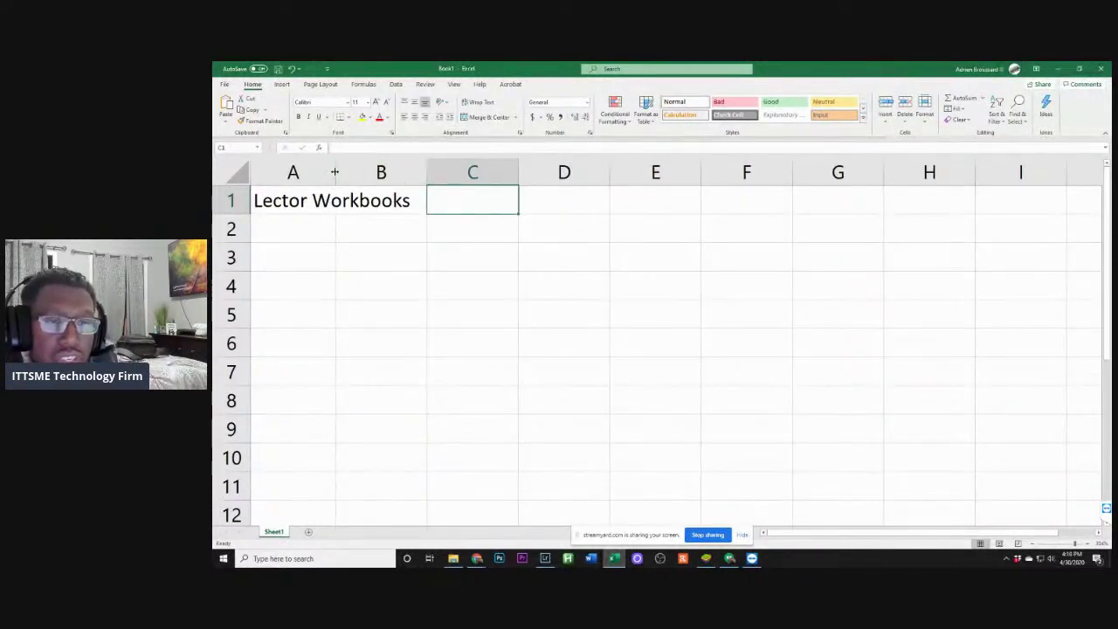
double_click(335, 172)
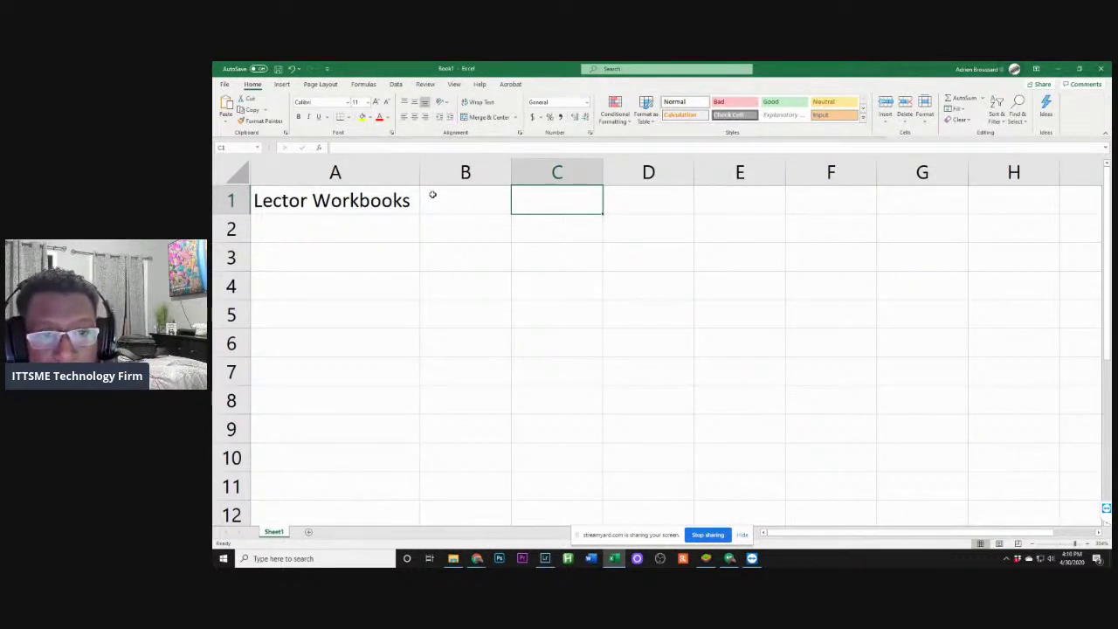
Enter the column heading "Quantity" in cell B1
left_click(292, 229)
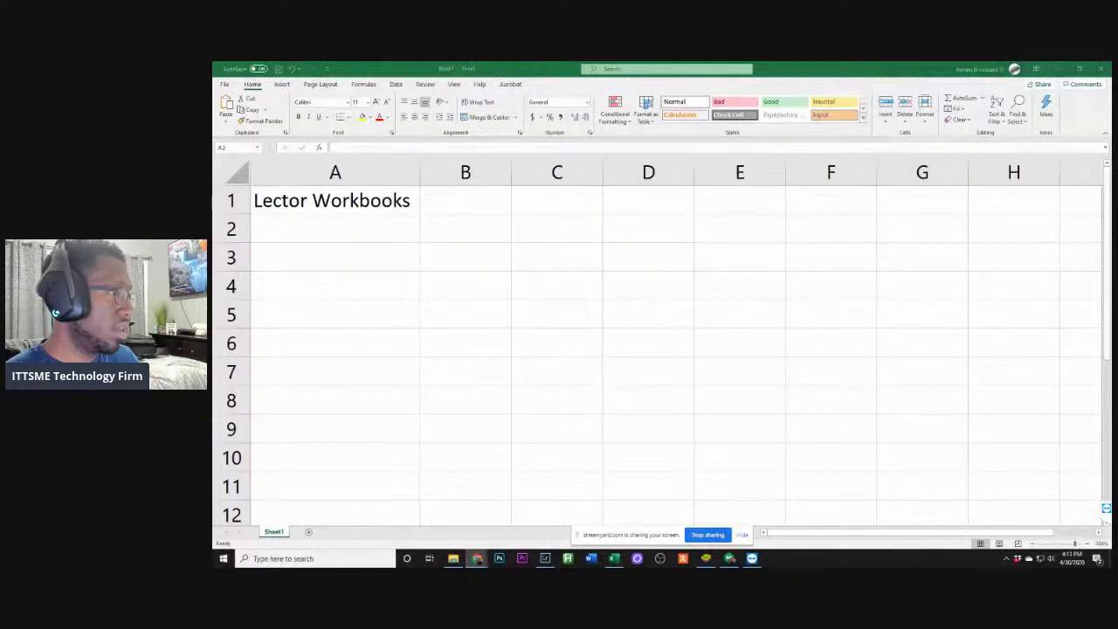
left_click(389, 230)
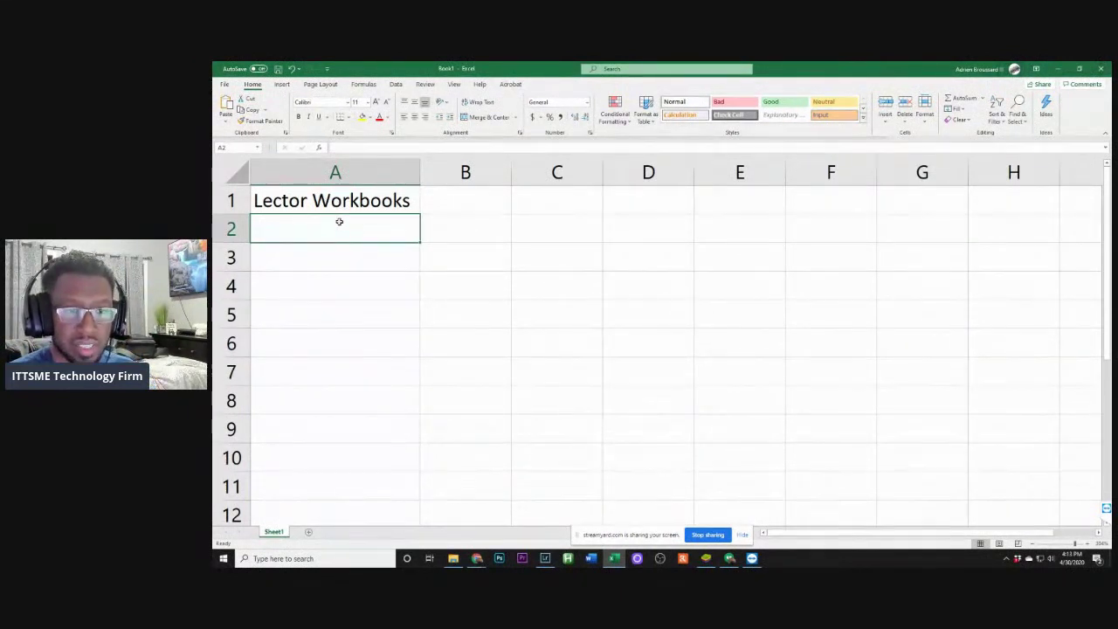
left_click(459, 200)
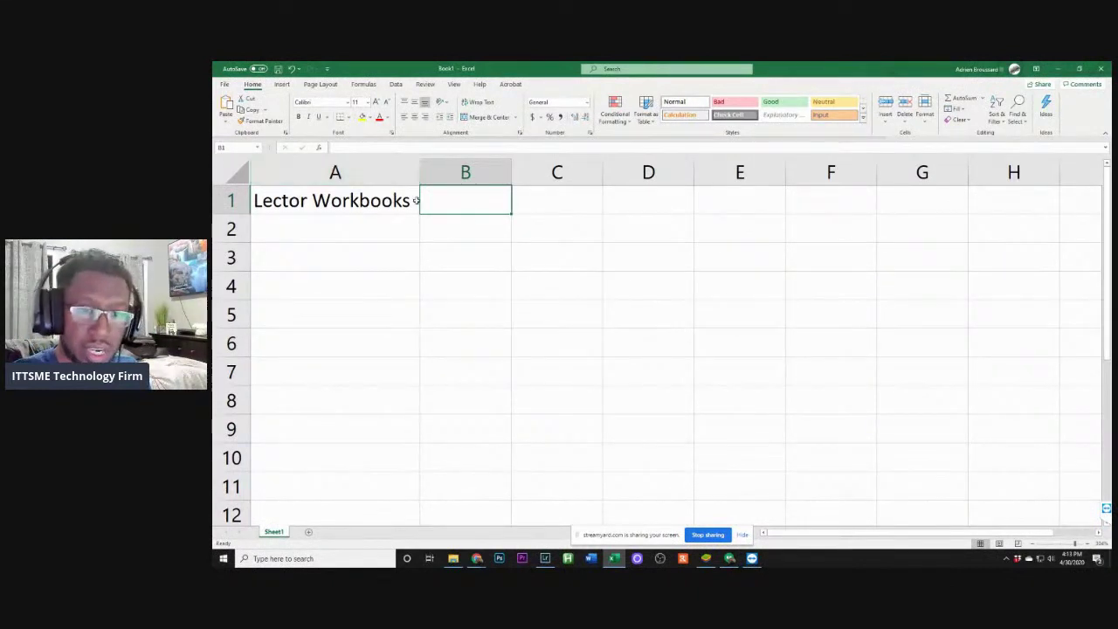
double_click(431, 202)
type("Quantity")
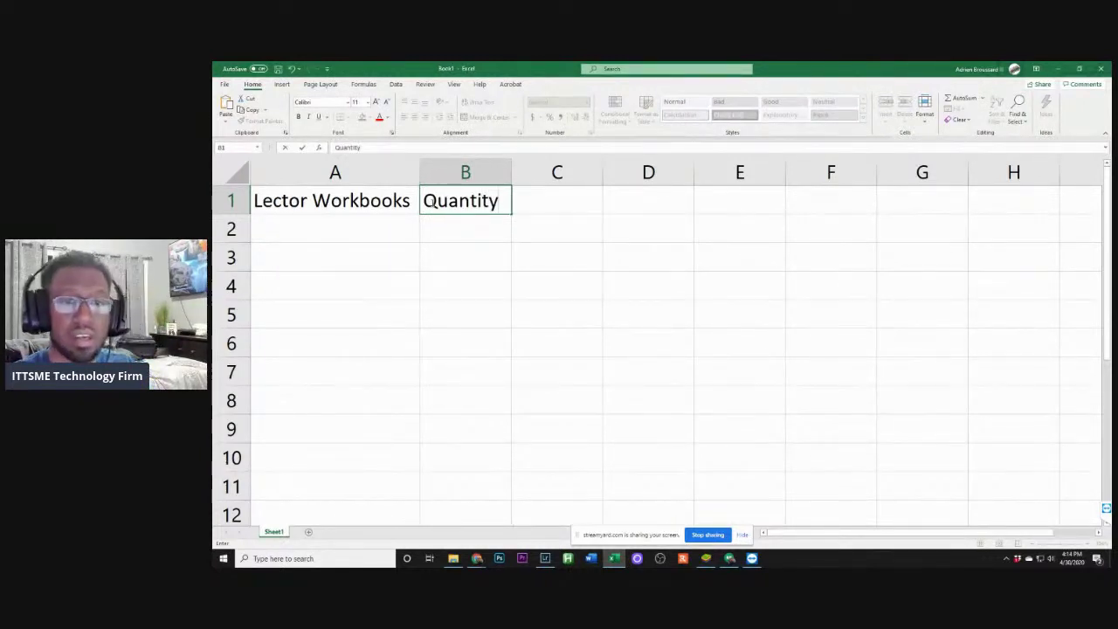
left_click(540, 207)
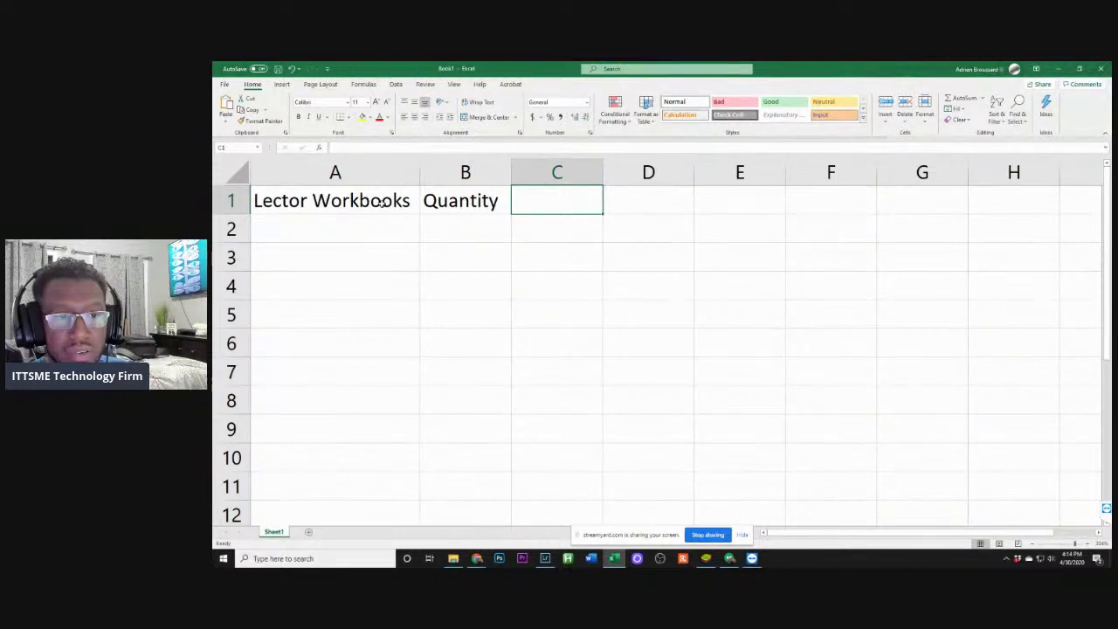
Move the "Lector Workbooks" entry from cell A1 to cell A2
left_click(321, 198)
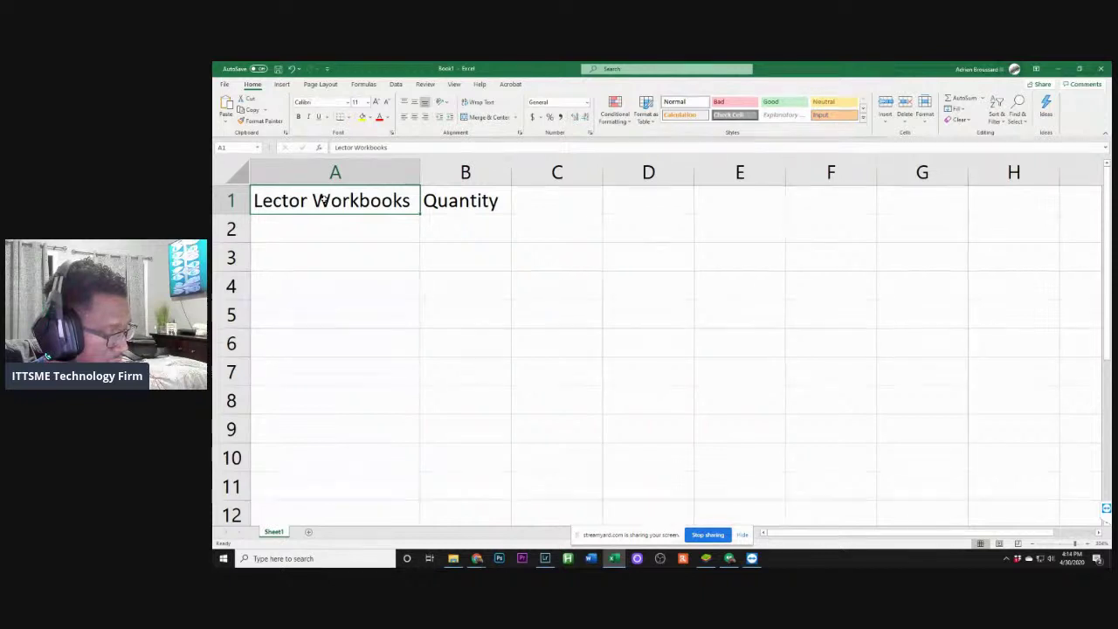
key("ctrl+c")
left_click(333, 217)
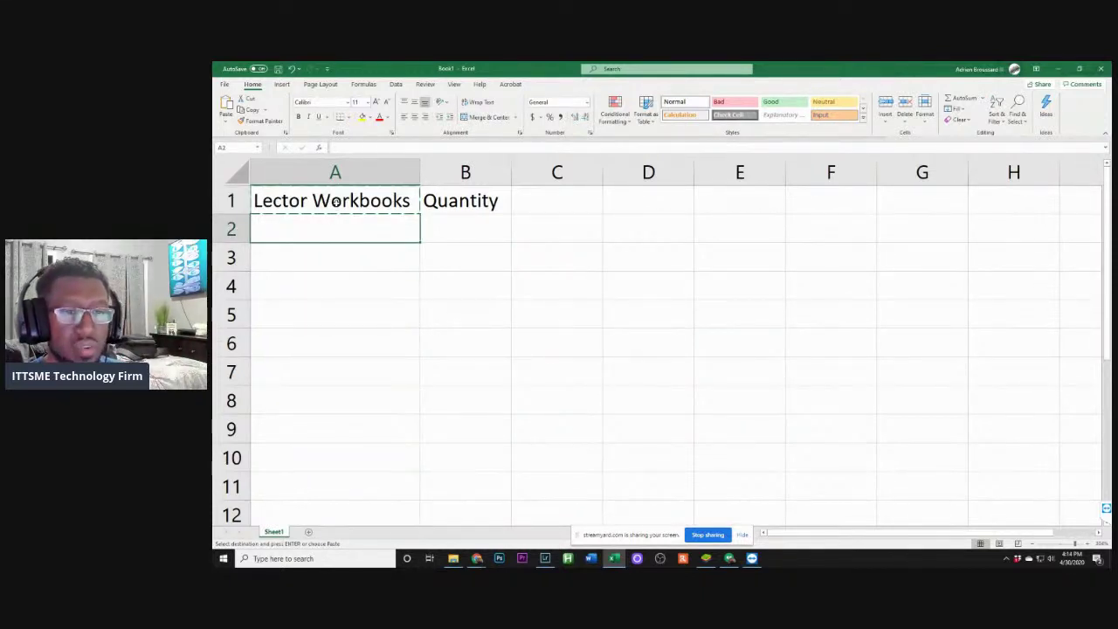
left_click(336, 201)
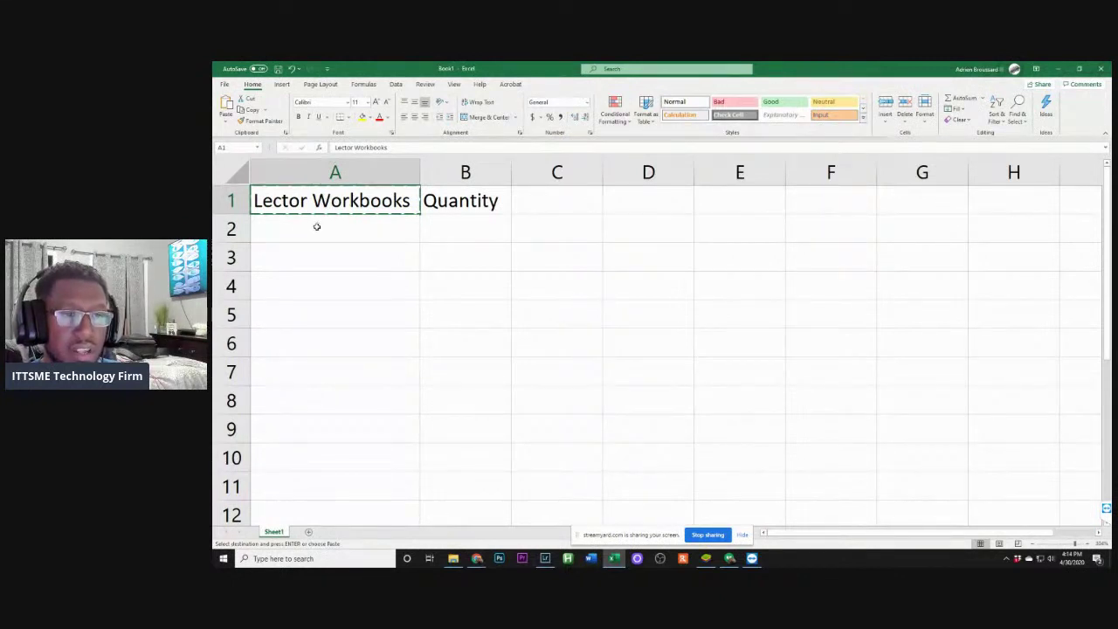
left_click(317, 226)
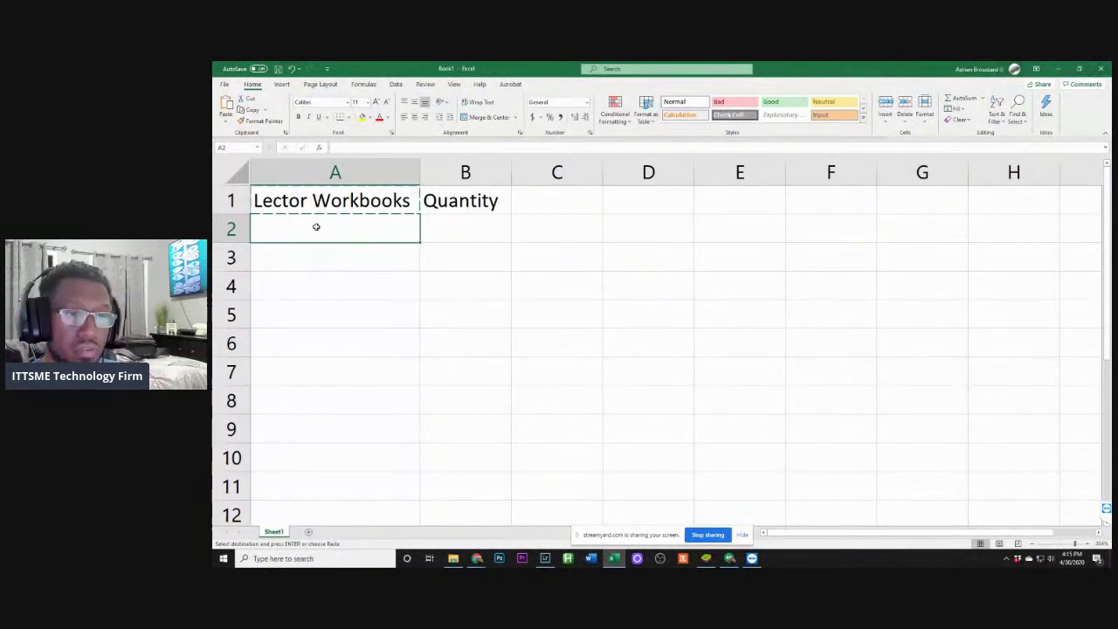
key("ctrl+v")
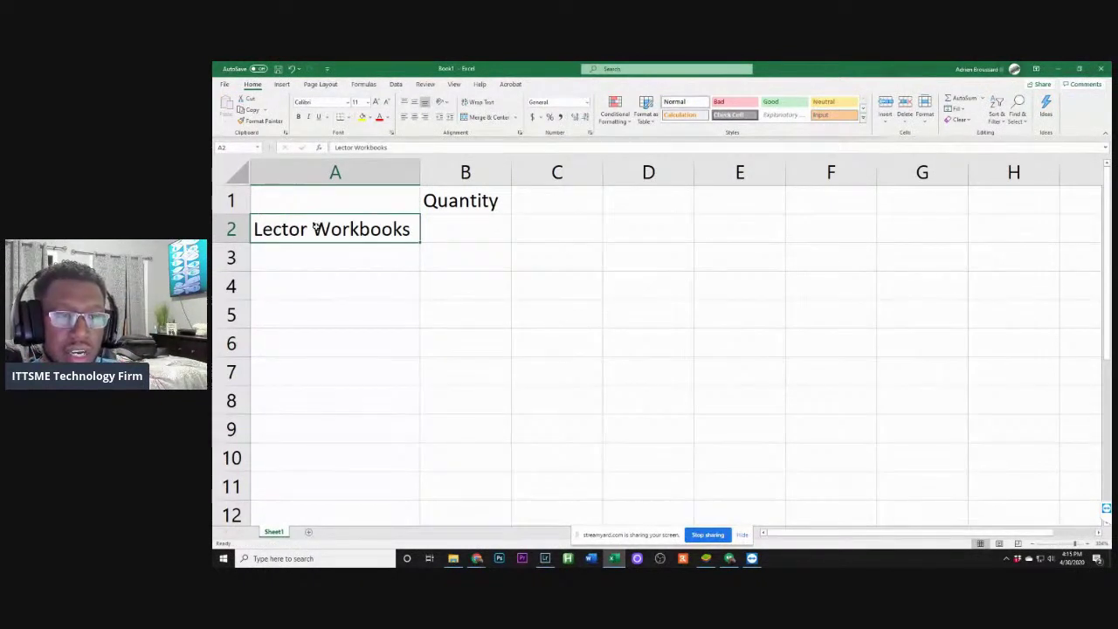
Enter the column heading "Books ordered" in the emptied cell A1
left_click(322, 203)
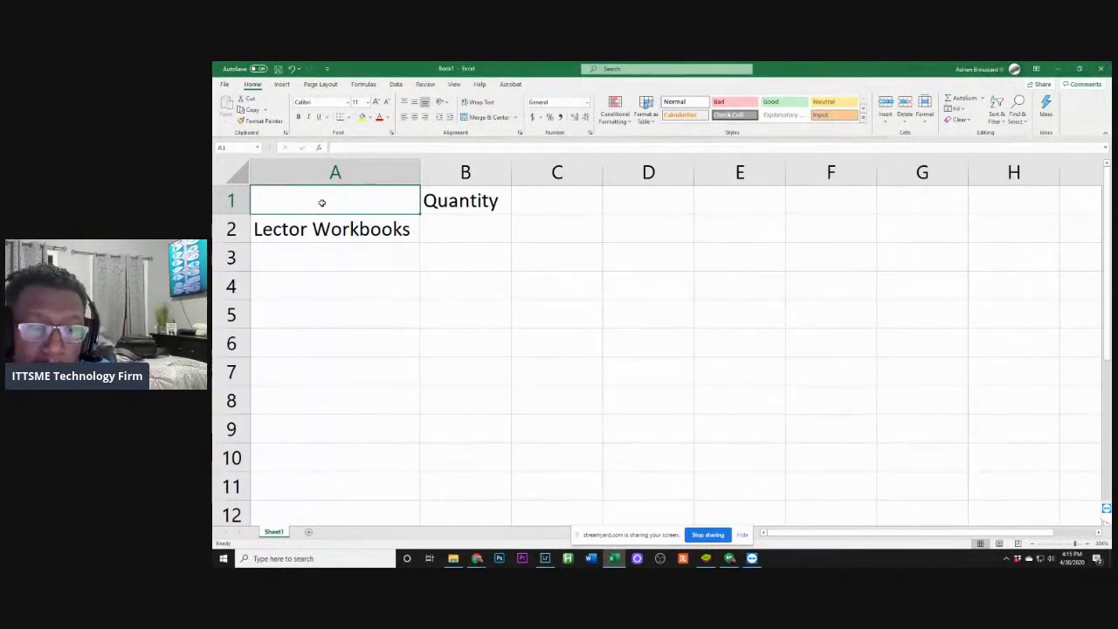
type("b")
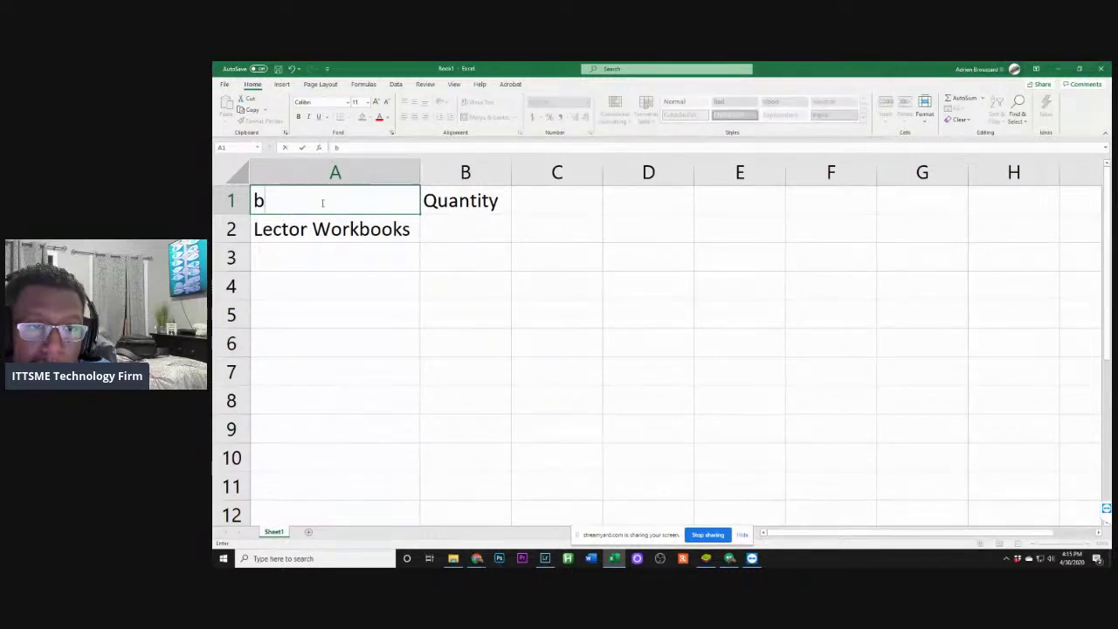
type("ooks")
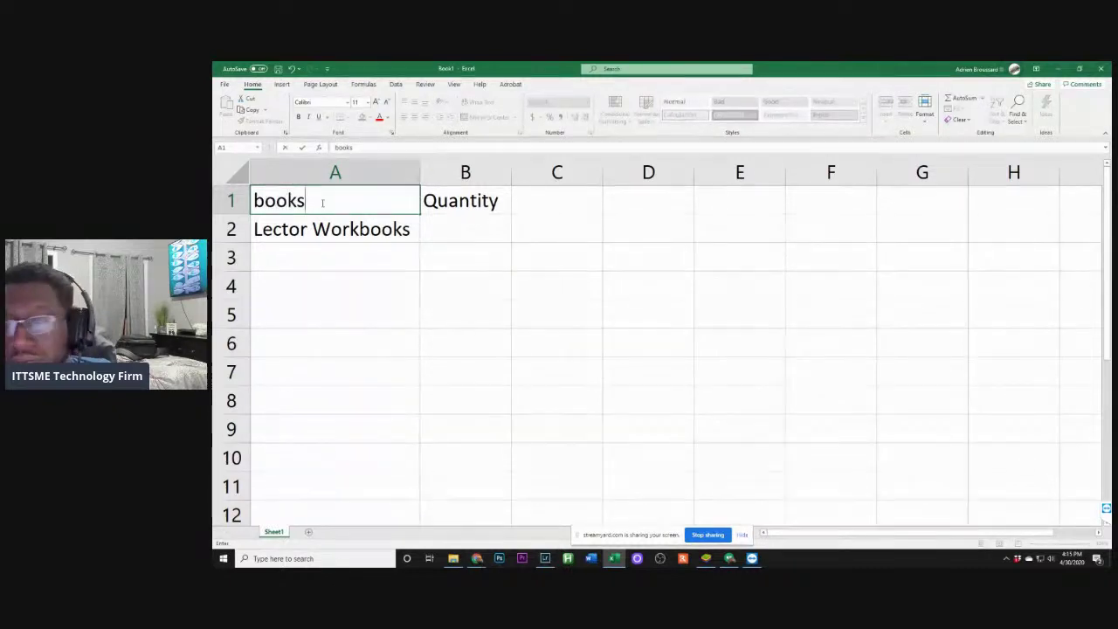
key("BackSpace")
key("BackSpace")
key("BackSpace")
key("BackSpace")
key("BackSpace")
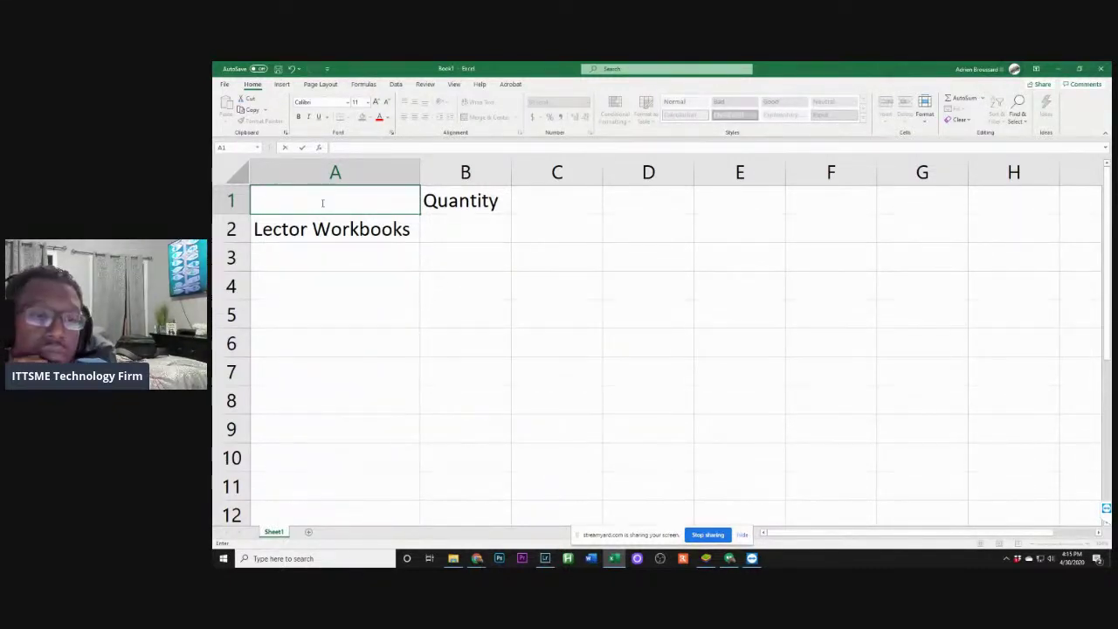
type("Books")
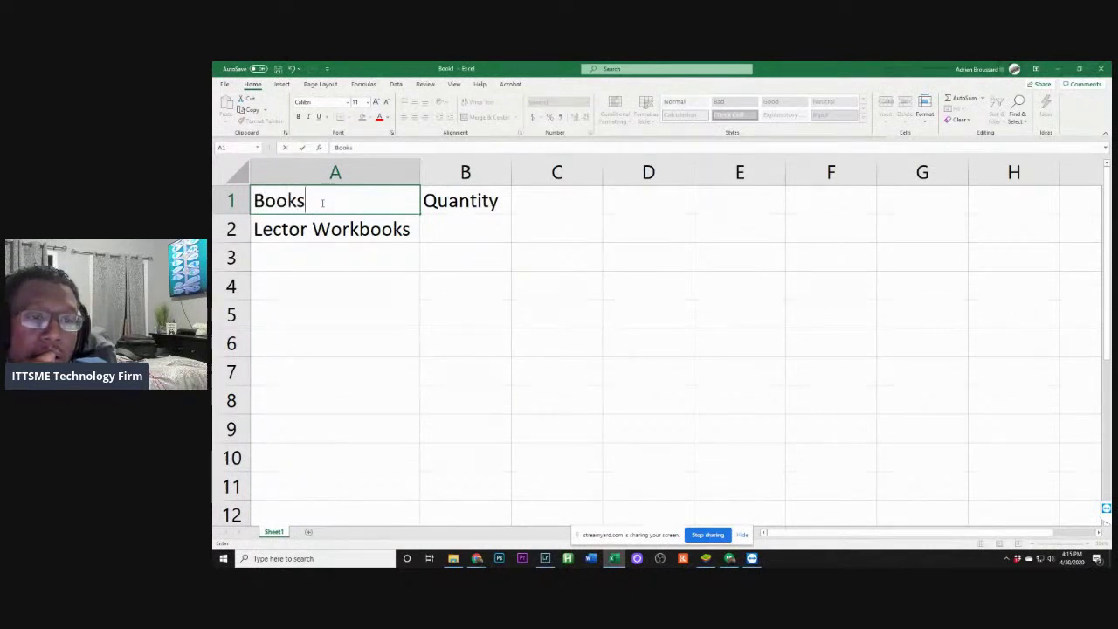
type(" ordered")
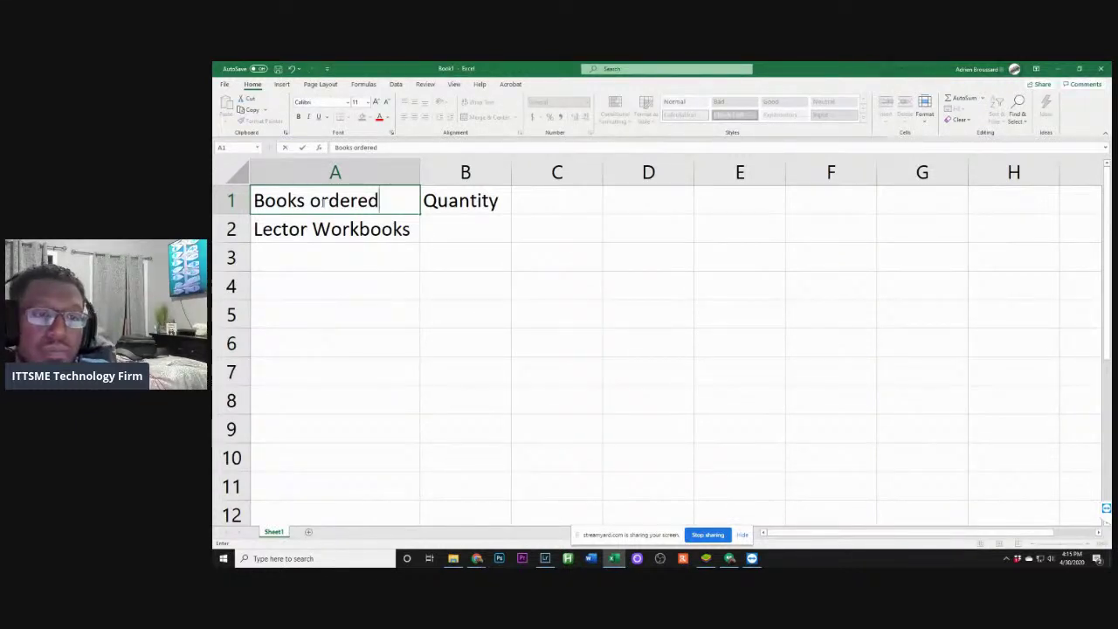
Add the column heading "Cost" in cell C1
left_click(540, 202)
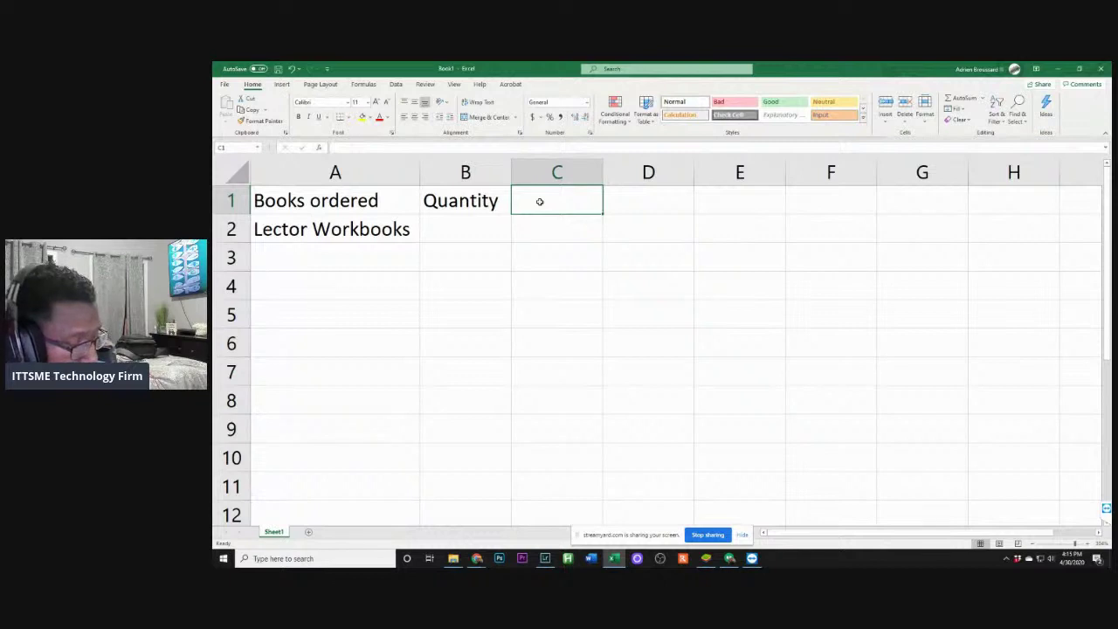
type("Co")
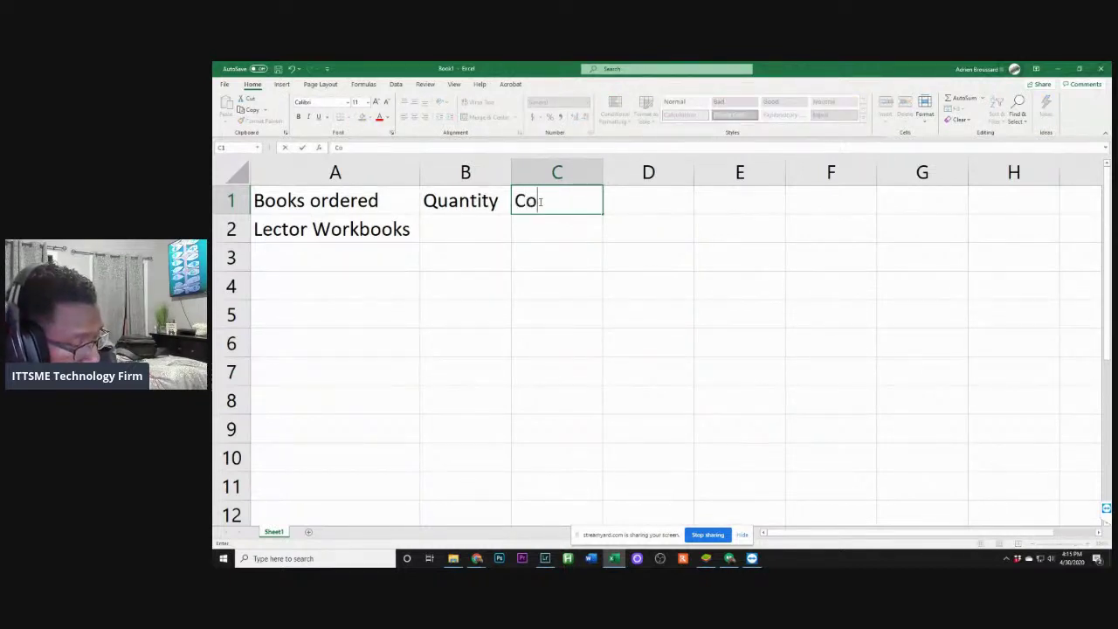
type("st")
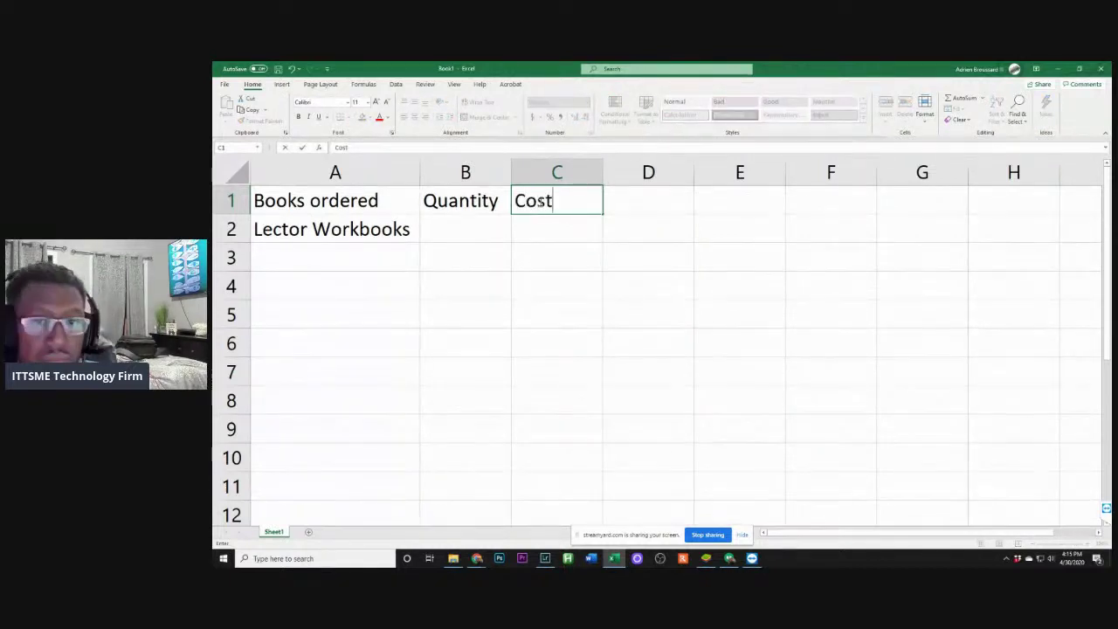
left_click(620, 223)
left_click(644, 205)
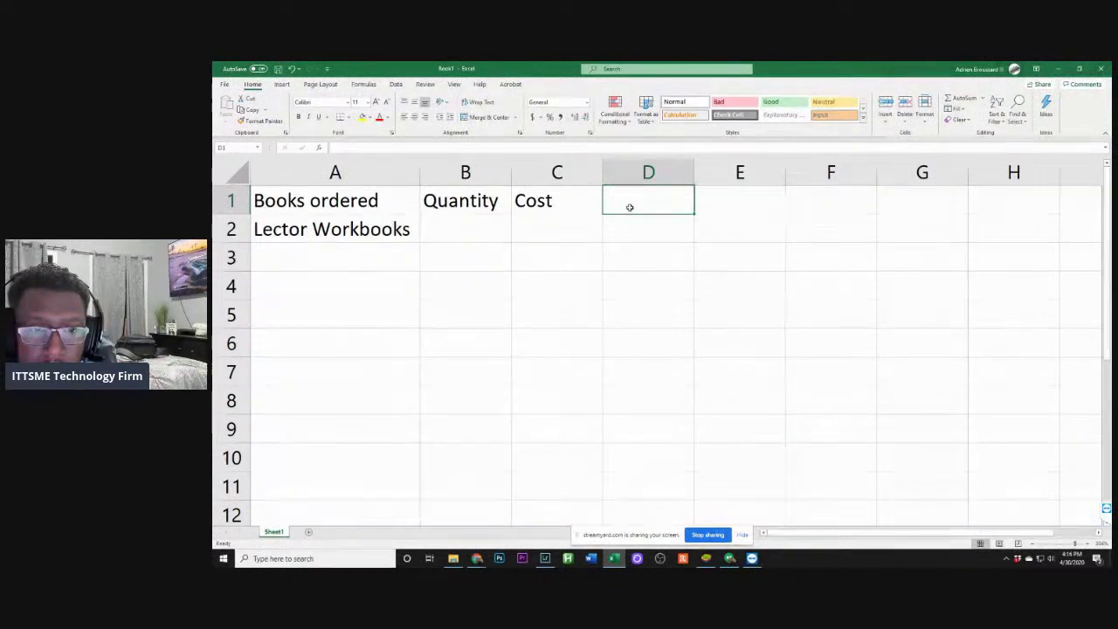
Enter a quantity of 30 for Lector Workbooks in cell B2
left_click(494, 227)
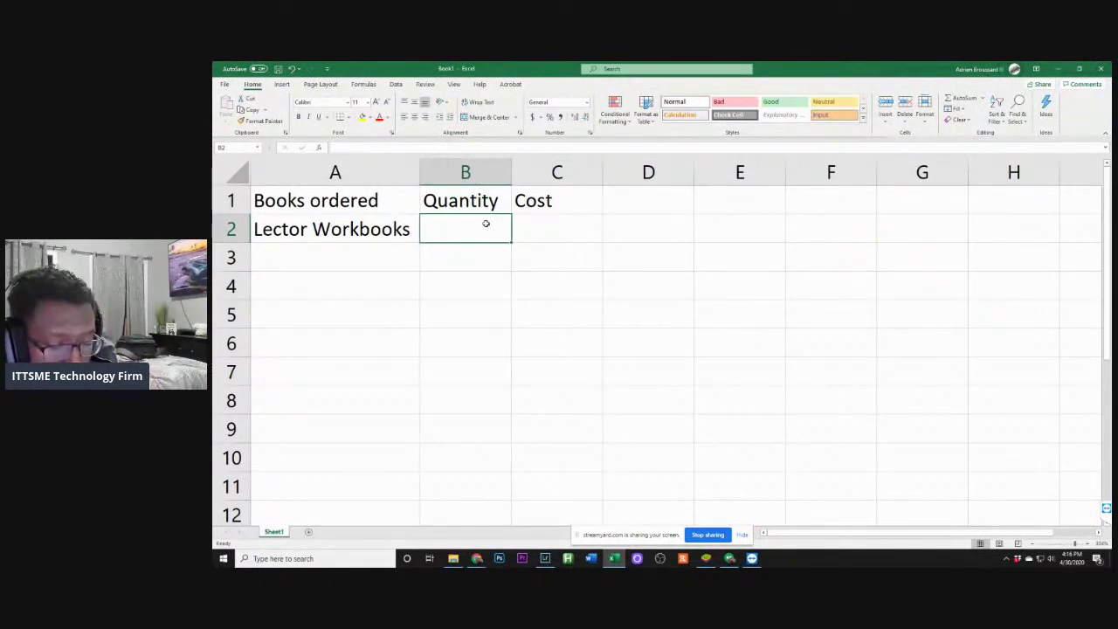
type("30")
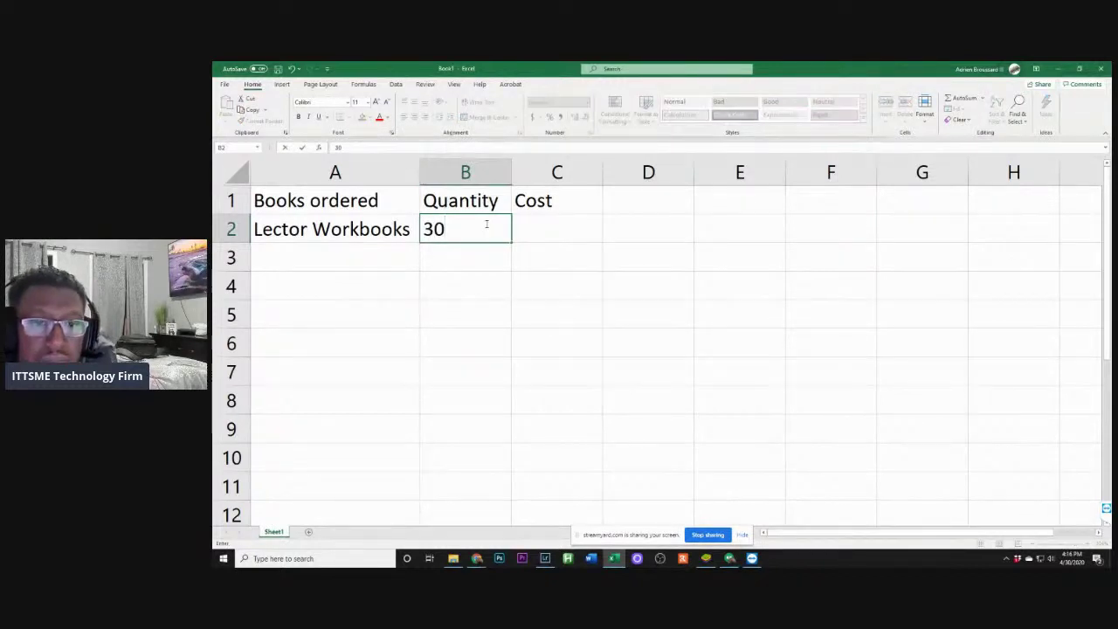
left_click(577, 223)
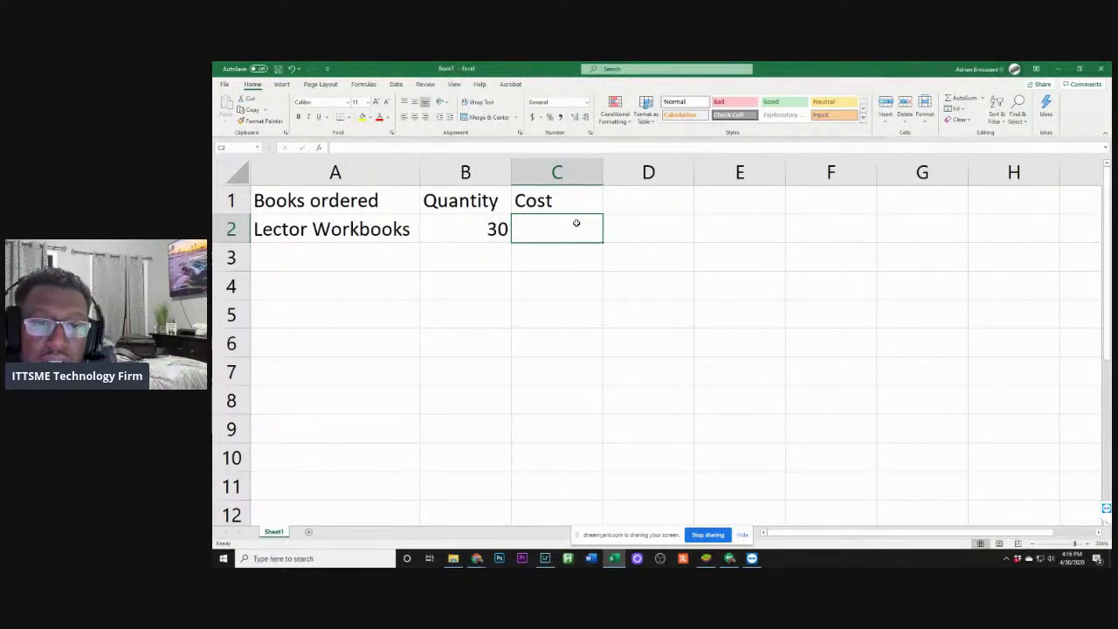
Enter a cost of $15.38 for Lector Workbooks in cell C2 and add the column heading "Total" in cell D1
type("$")
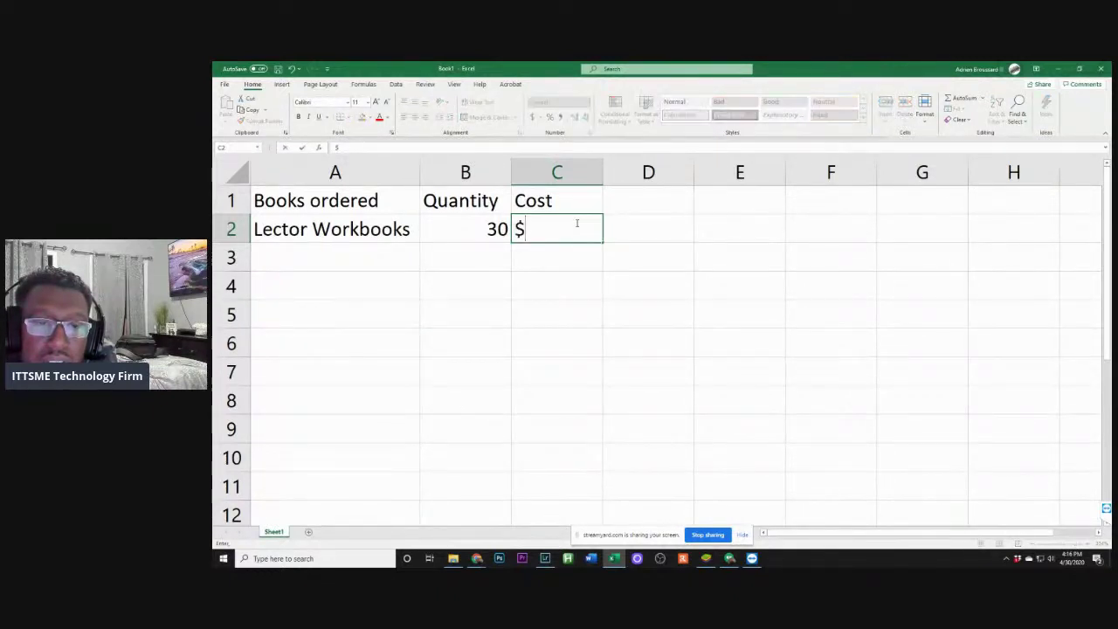
type("15.38")
left_click(636, 202)
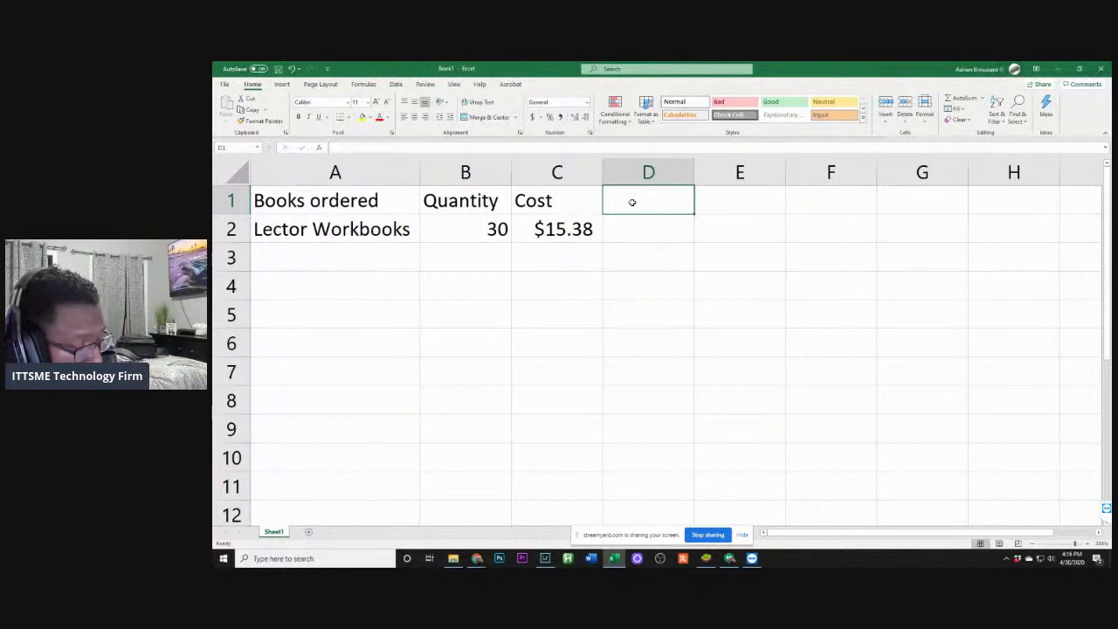
type("Tot")
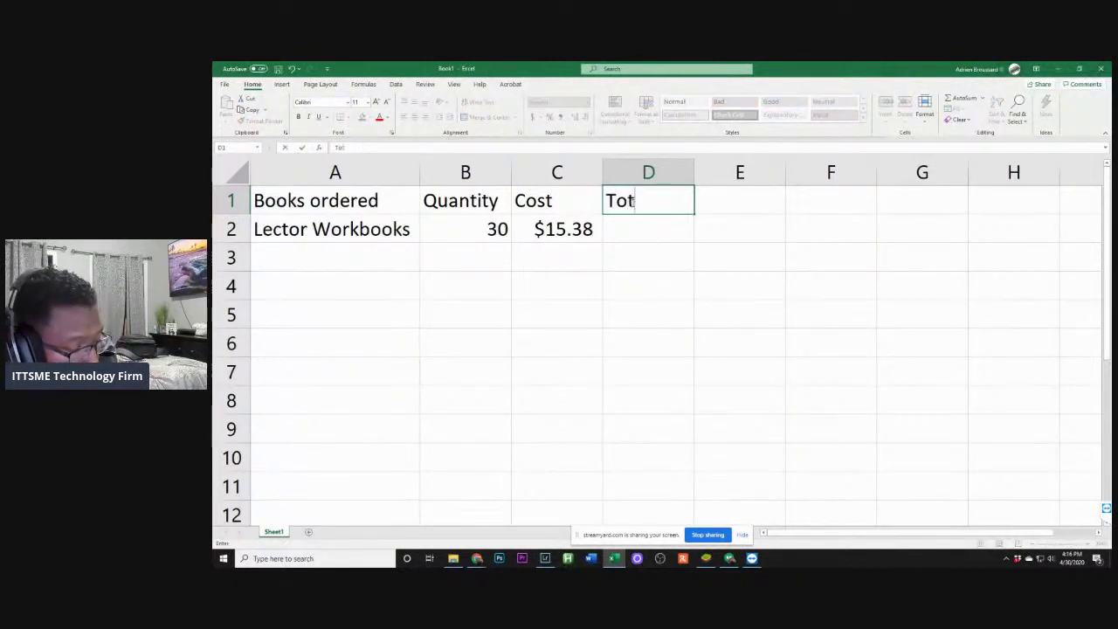
type("al")
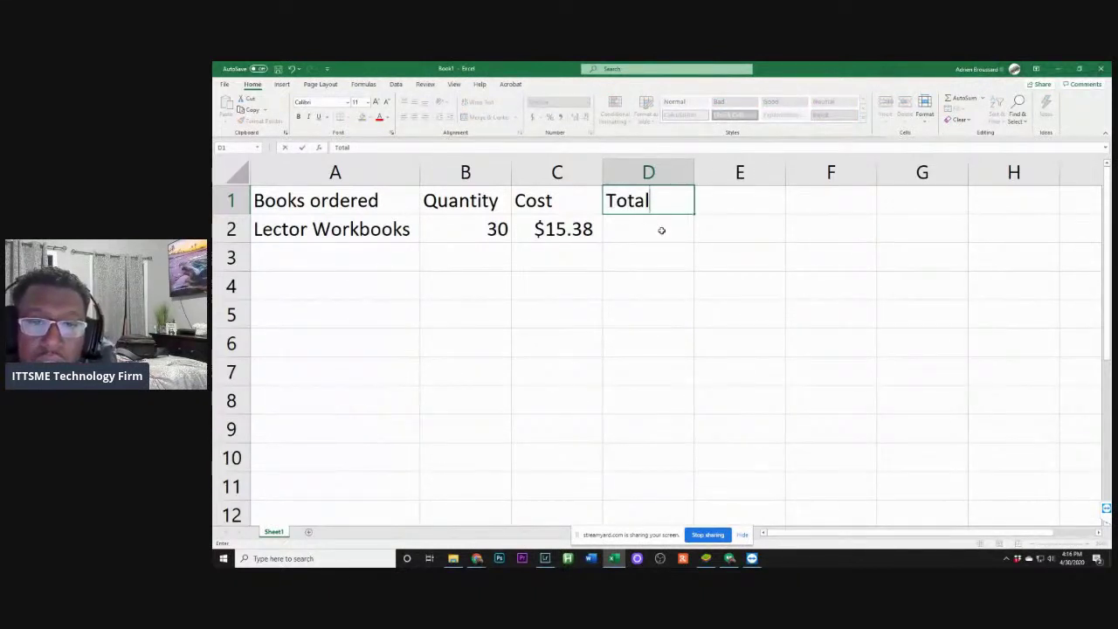
Enter the formula =B2+C2 in cell D2 as the total for Lector Workbooks
left_click(662, 227)
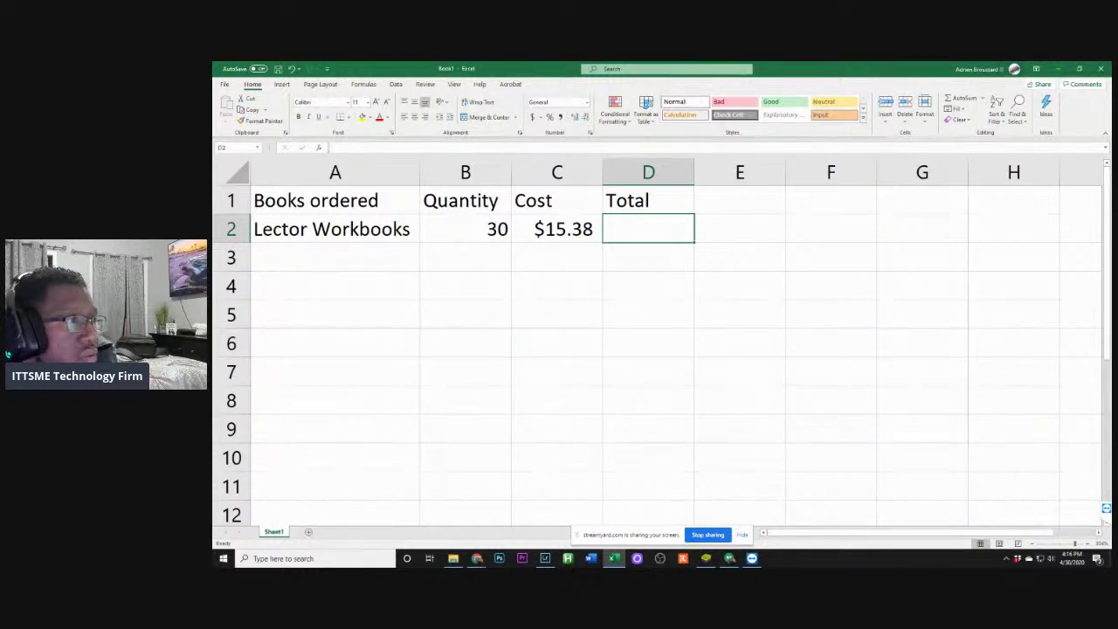
left_click(477, 558)
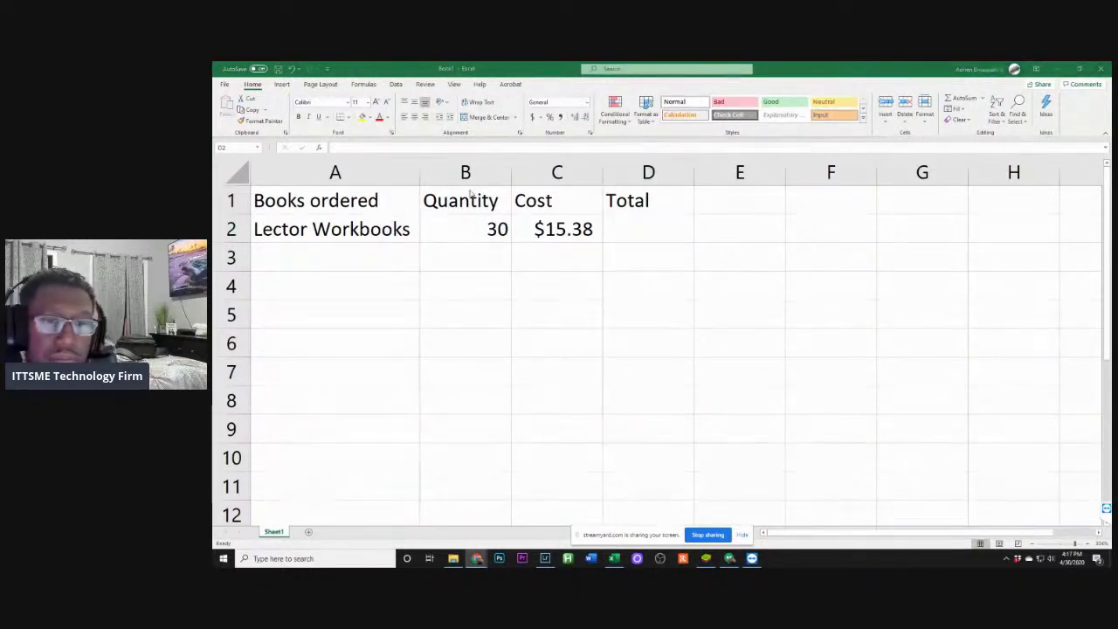
left_click(622, 225)
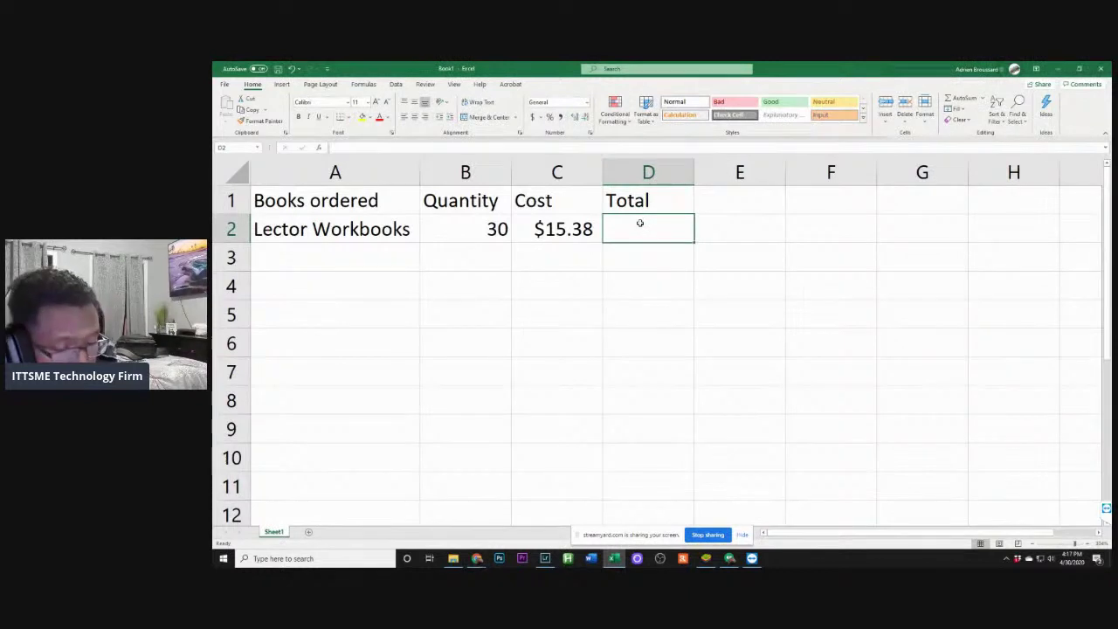
type("=")
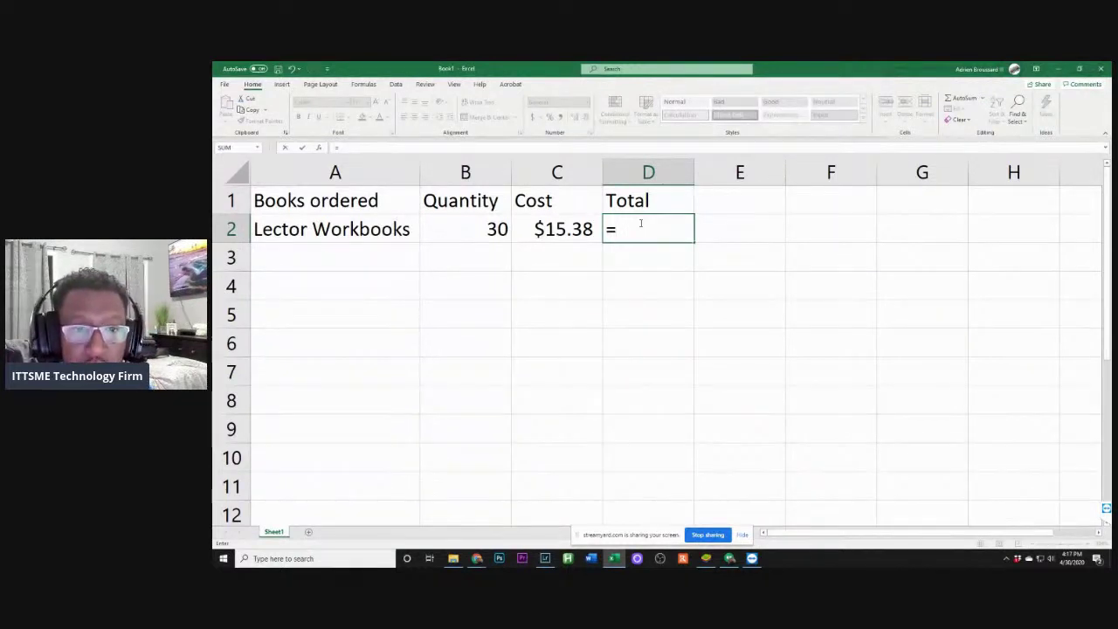
left_click(491, 229)
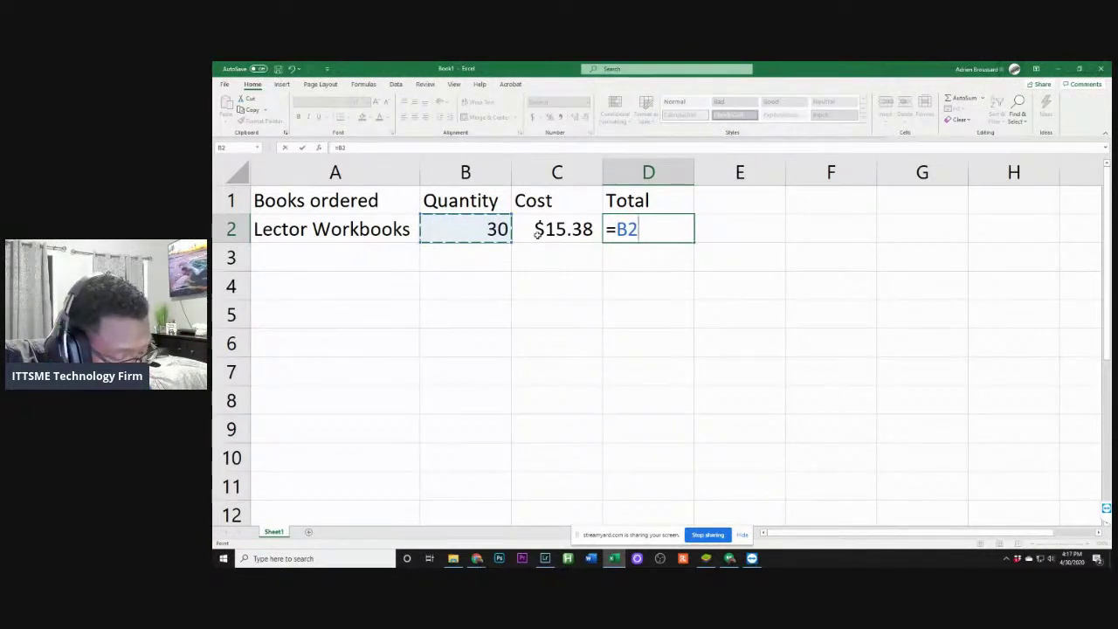
type("+")
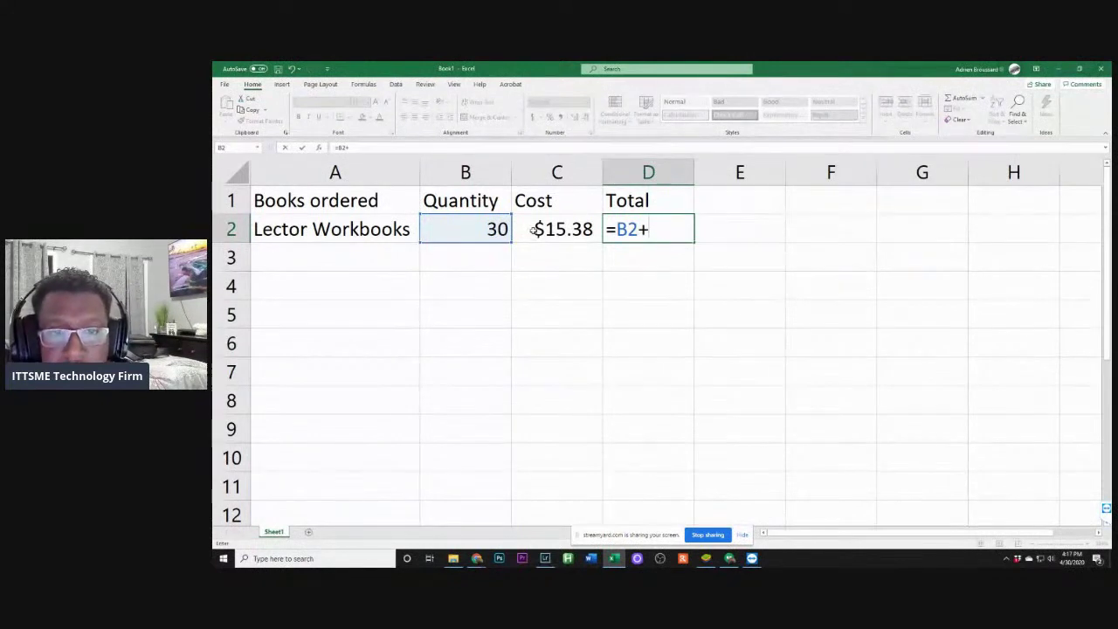
left_click(539, 230)
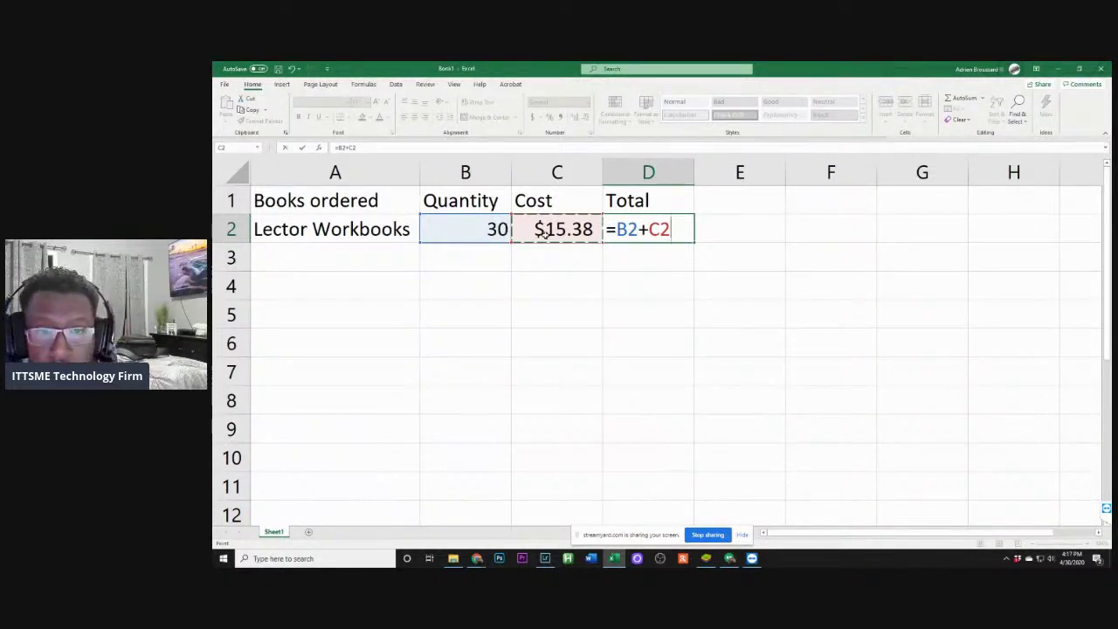
key("Return")
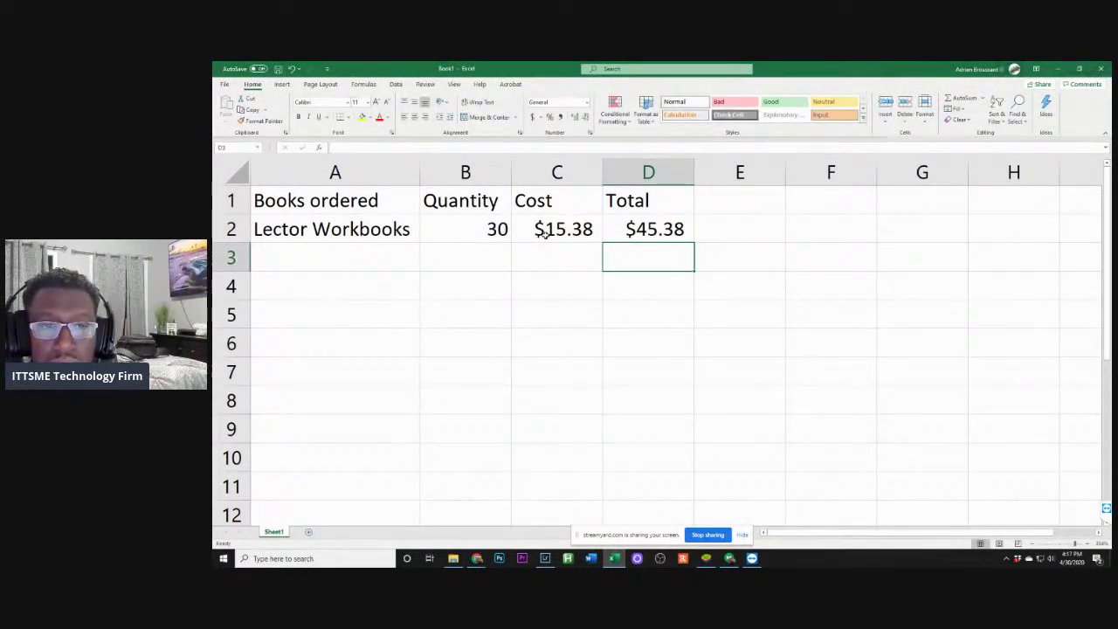
Change the total formula in cell D2 to =B2*C2 and fill it down the Total column to row 12
left_click(627, 229)
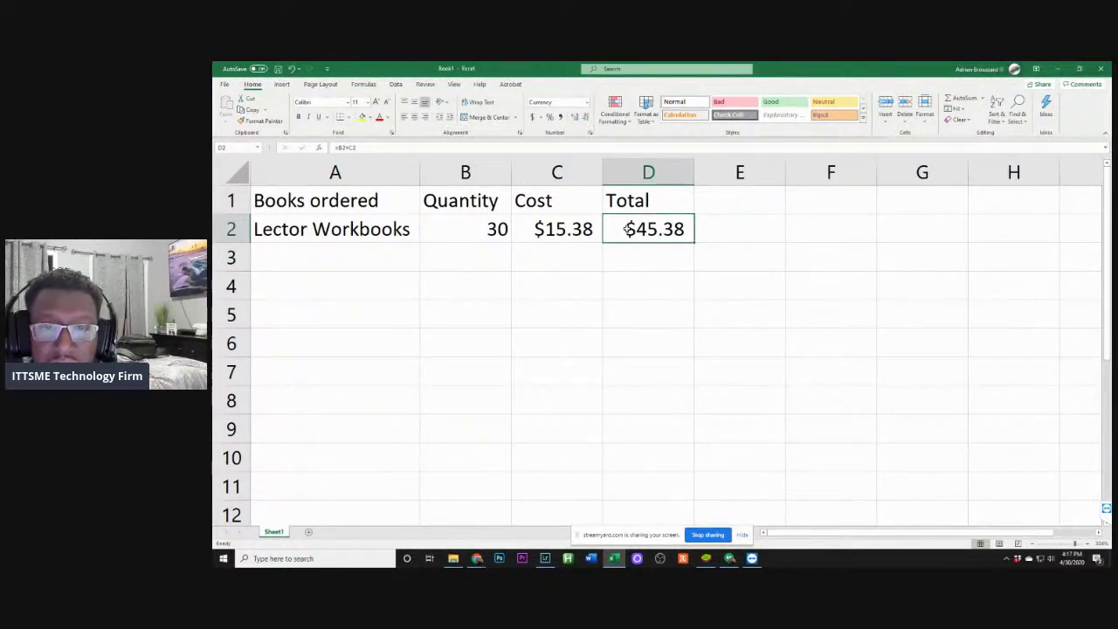
double_click(627, 229)
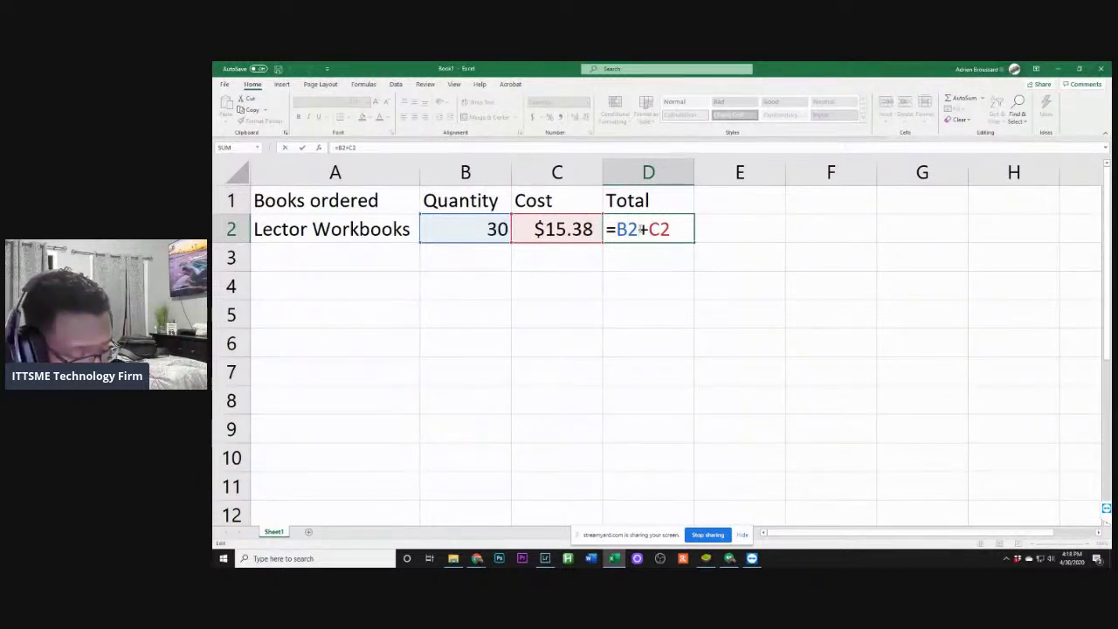
key("BackSpace")
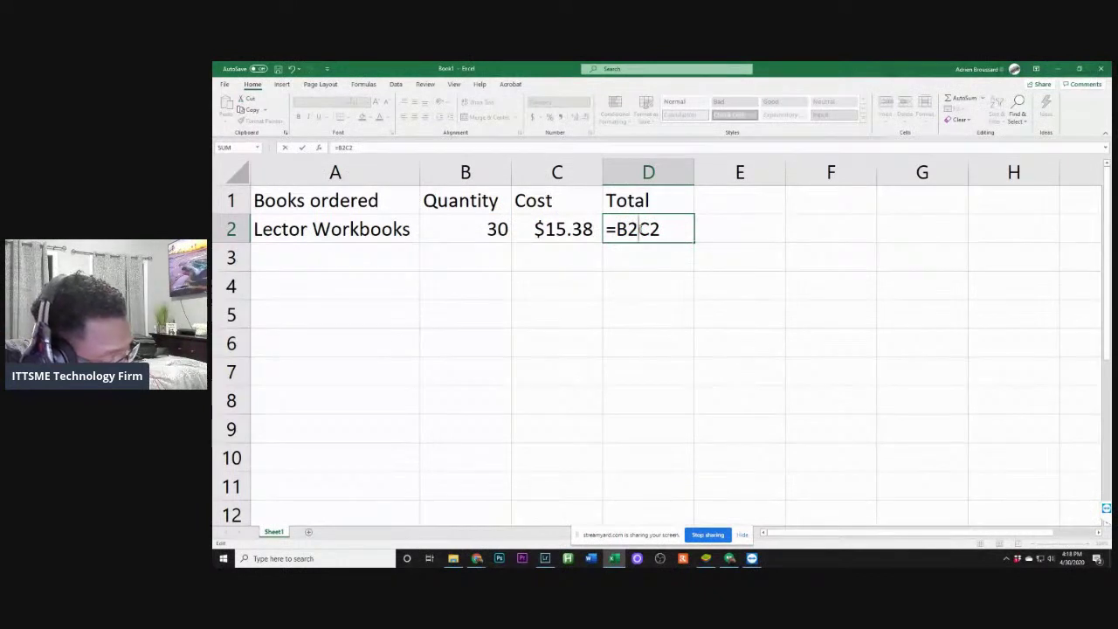
type("*")
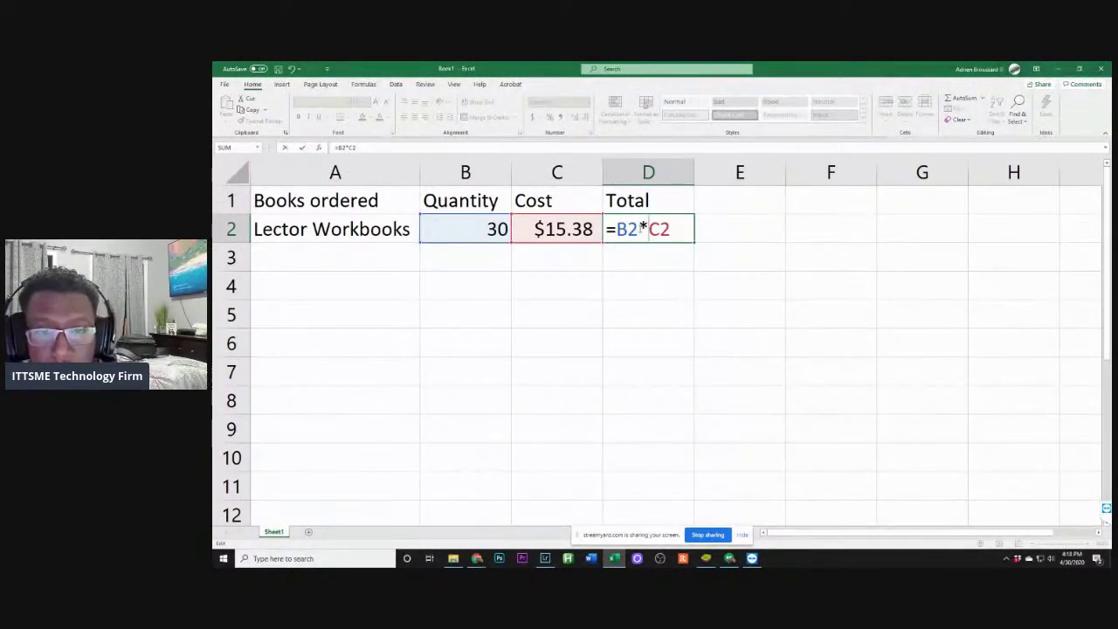
key("Return")
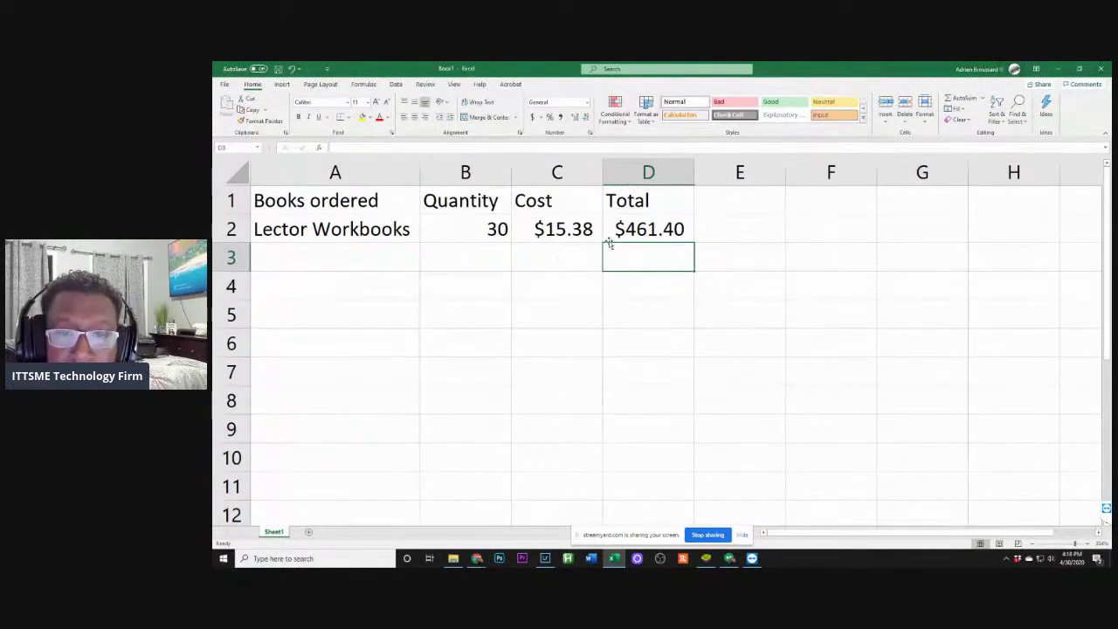
left_click(650, 229)
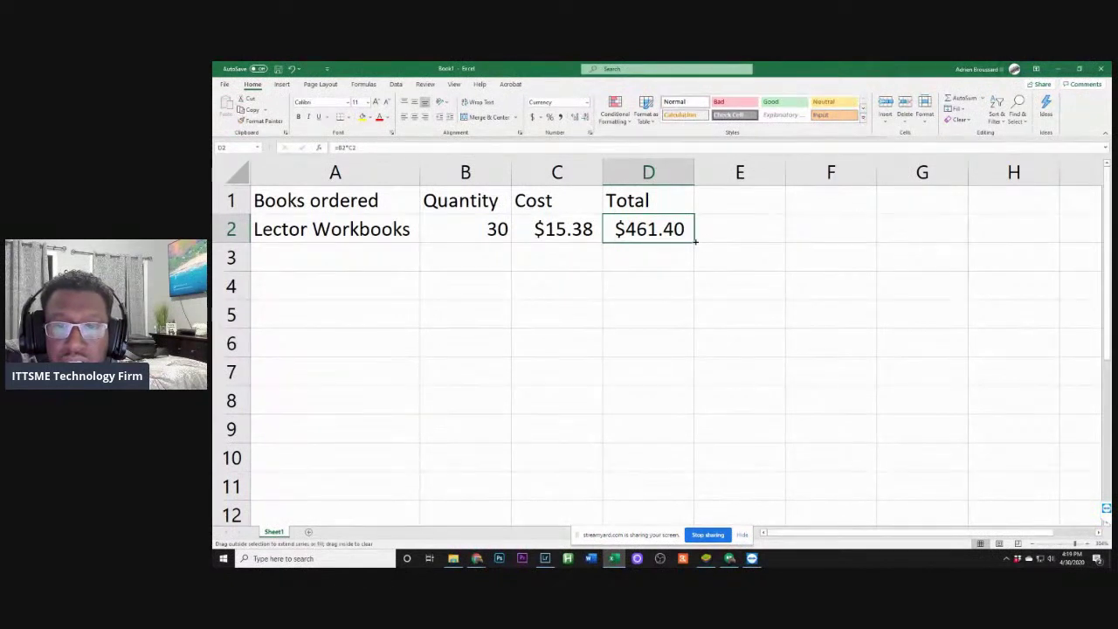
left_click_drag(695, 241, 691, 521)
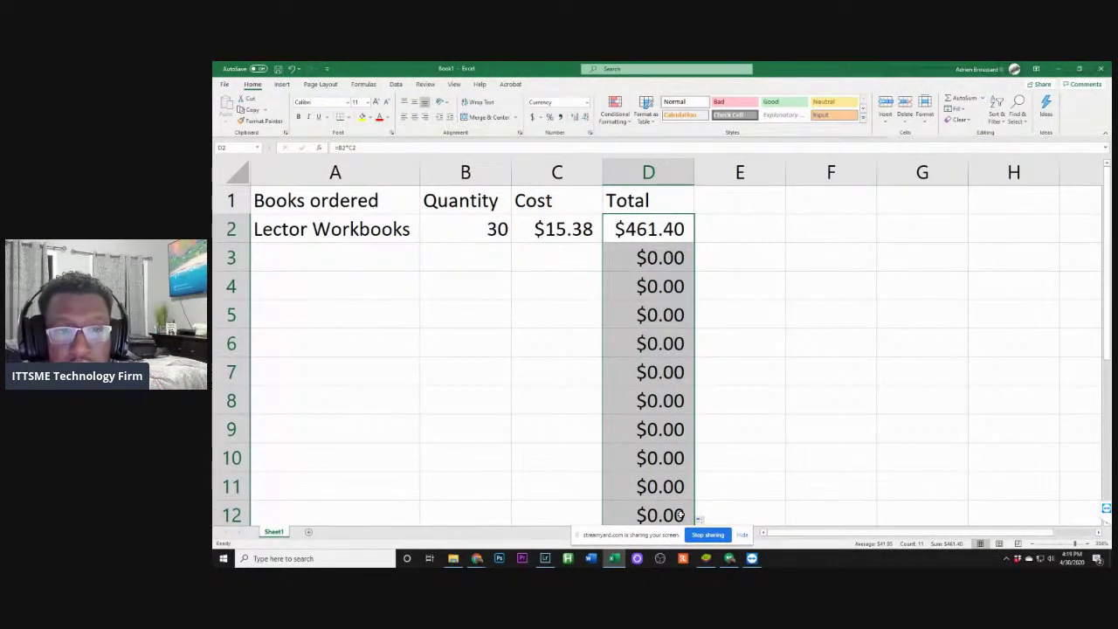
Enter the book title "At Home with the Word" in cell A3 and autofit column A to its contents
left_click(338, 255)
double_click(339, 255)
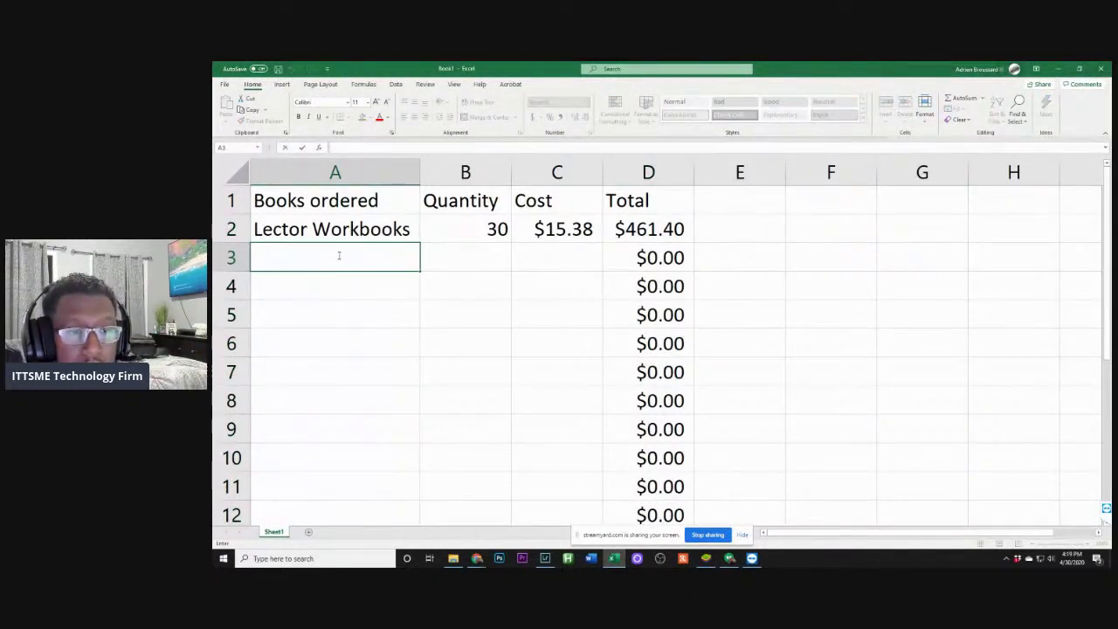
type("At Ho")
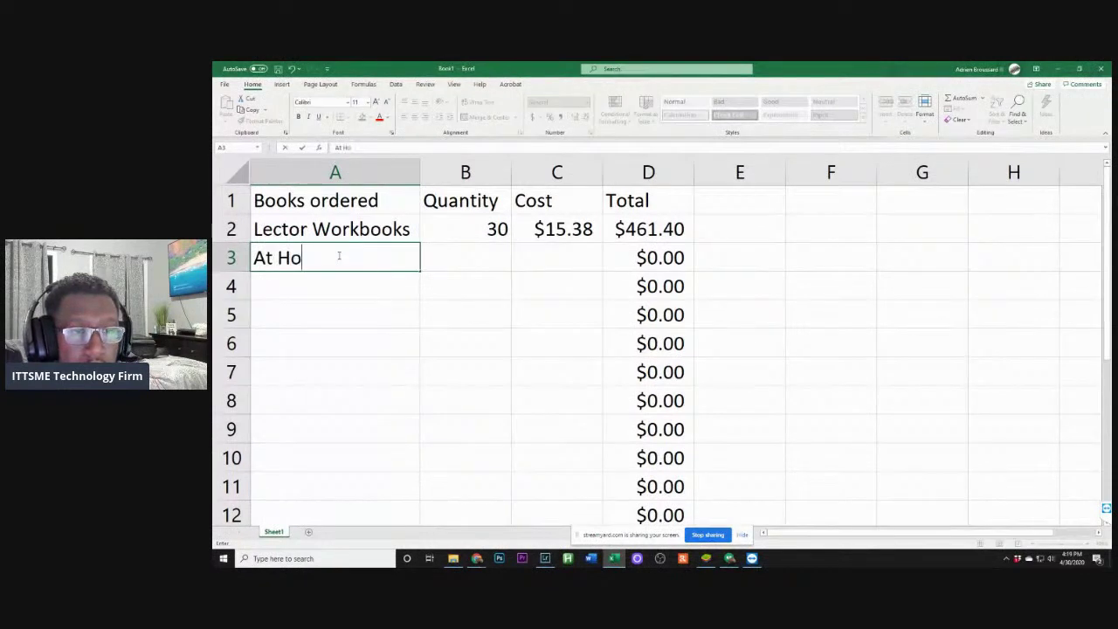
type("me with the")
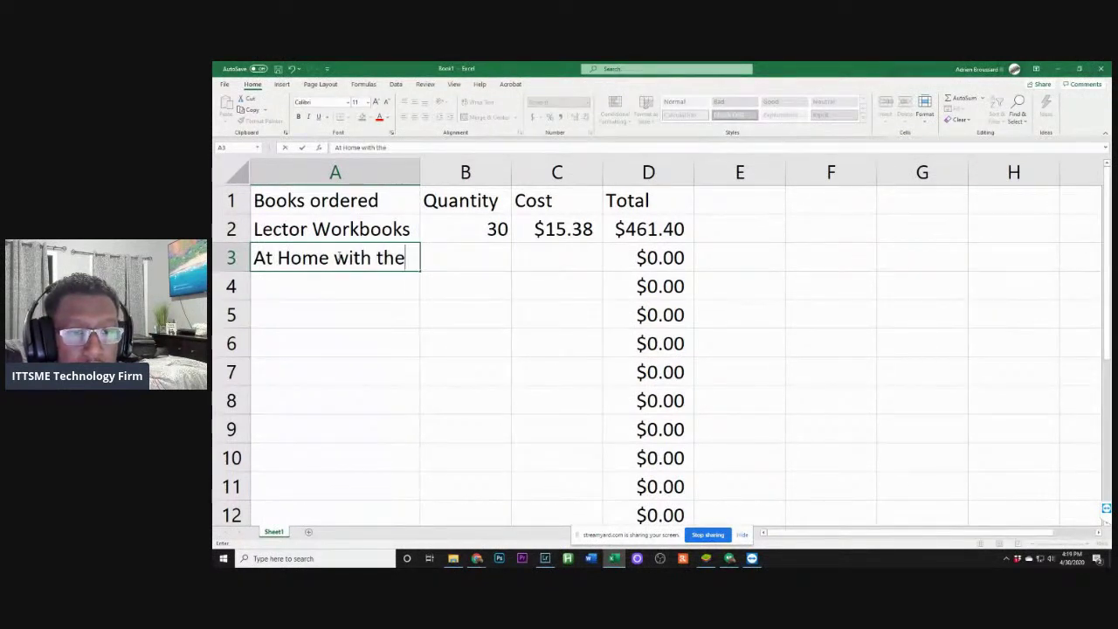
type(" Word")
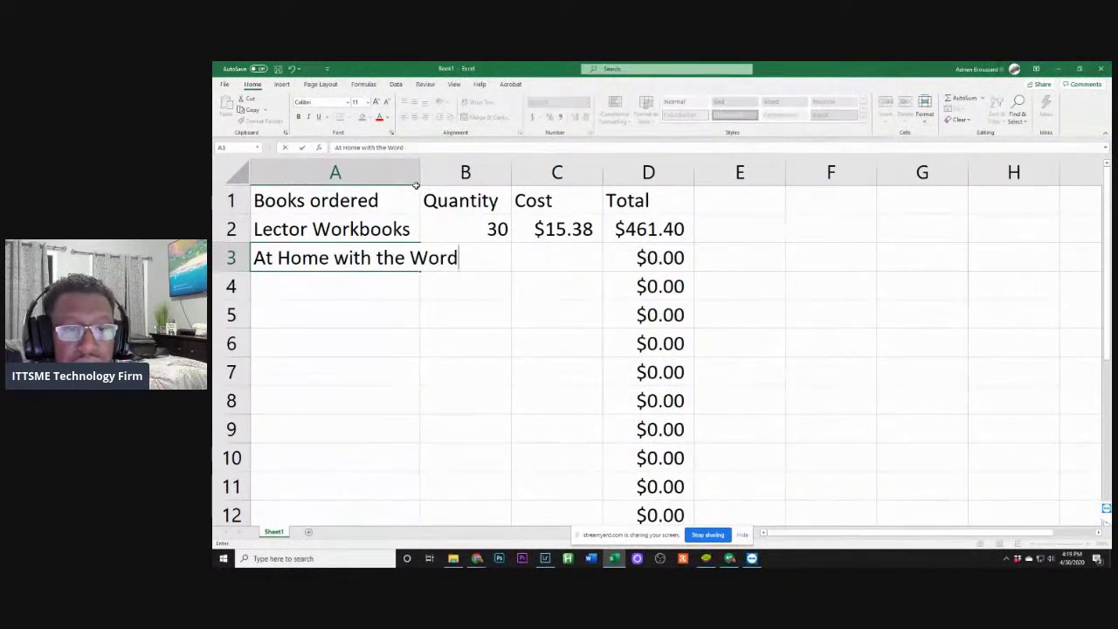
key("Return")
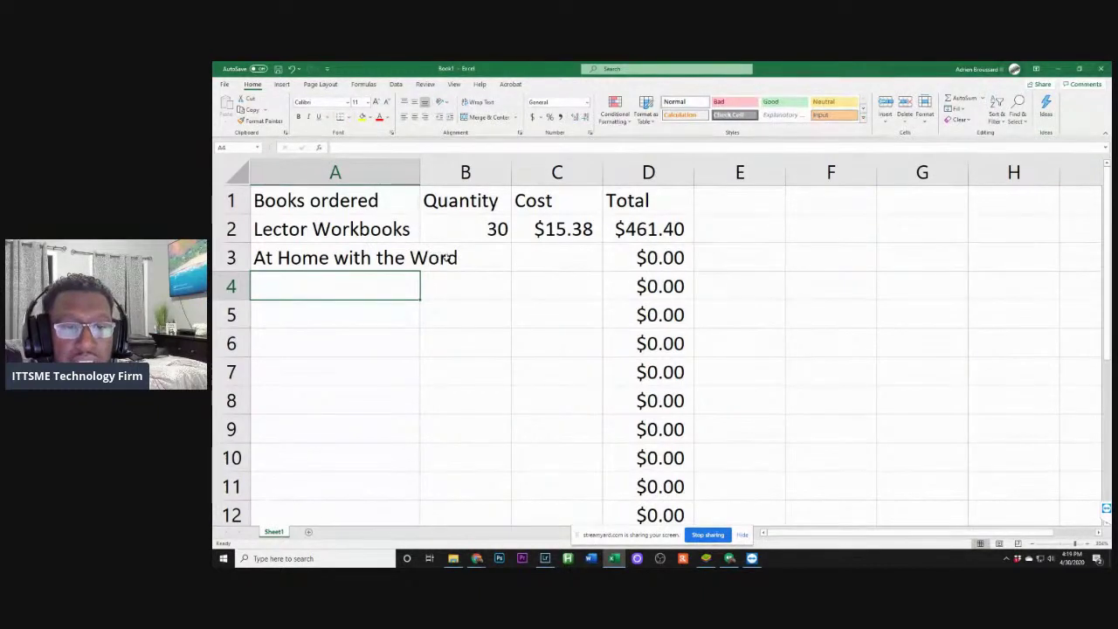
mouse_move(419, 172)
left_mouse_down()
mouse_move(466, 174)
mouse_move(417, 166)
left_mouse_up()
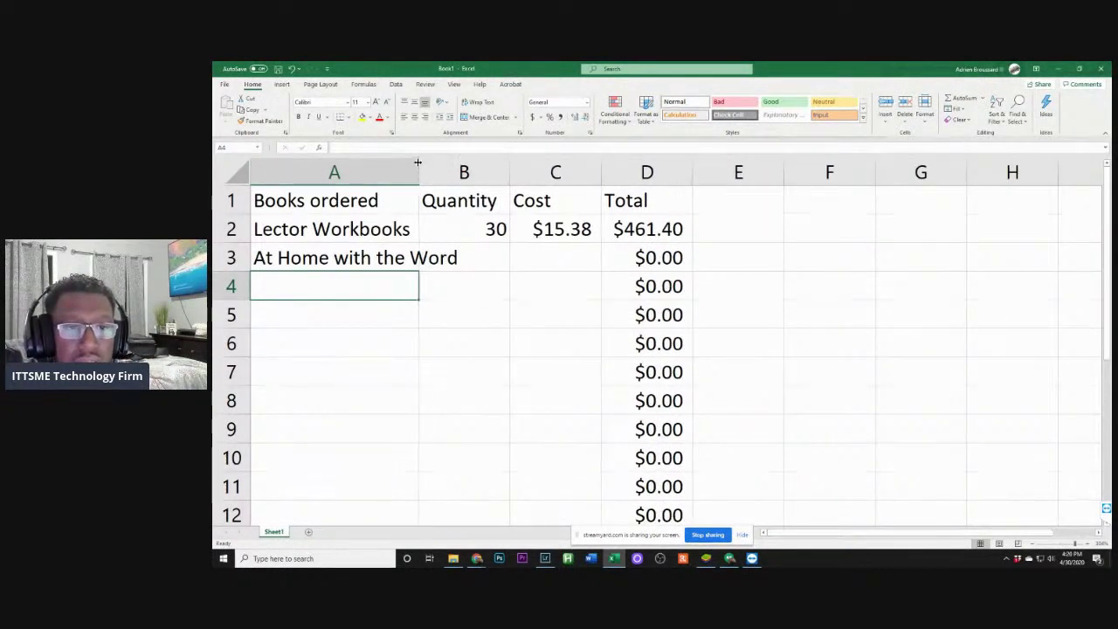
double_click(417, 163)
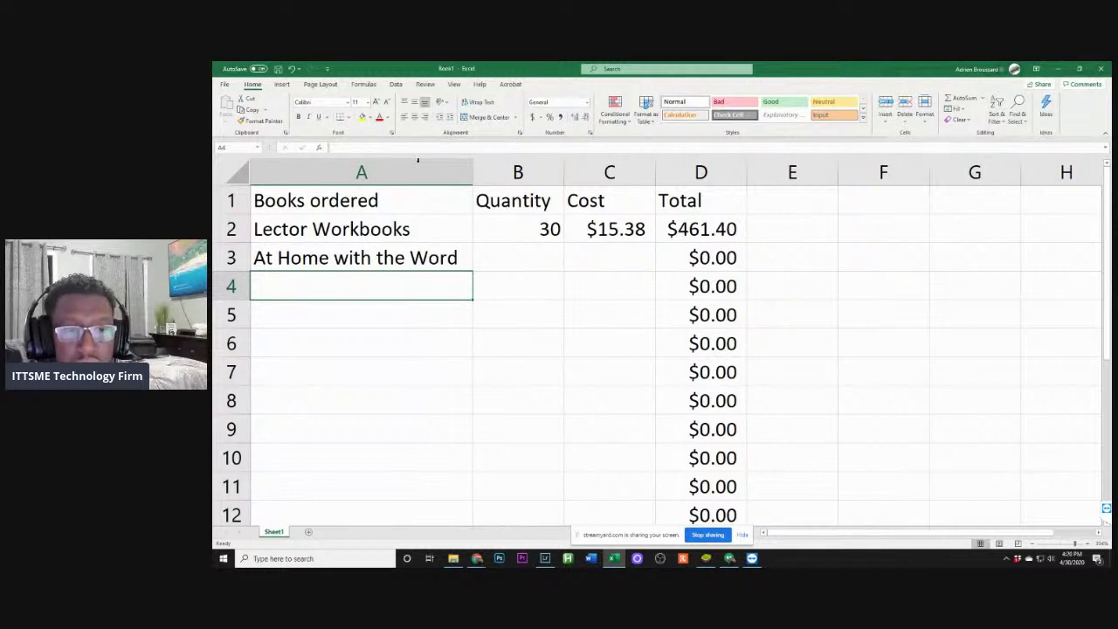
Enter a quantity of 20 and a cost of $8.00 for At Home with the Word in row 3
left_click(502, 259)
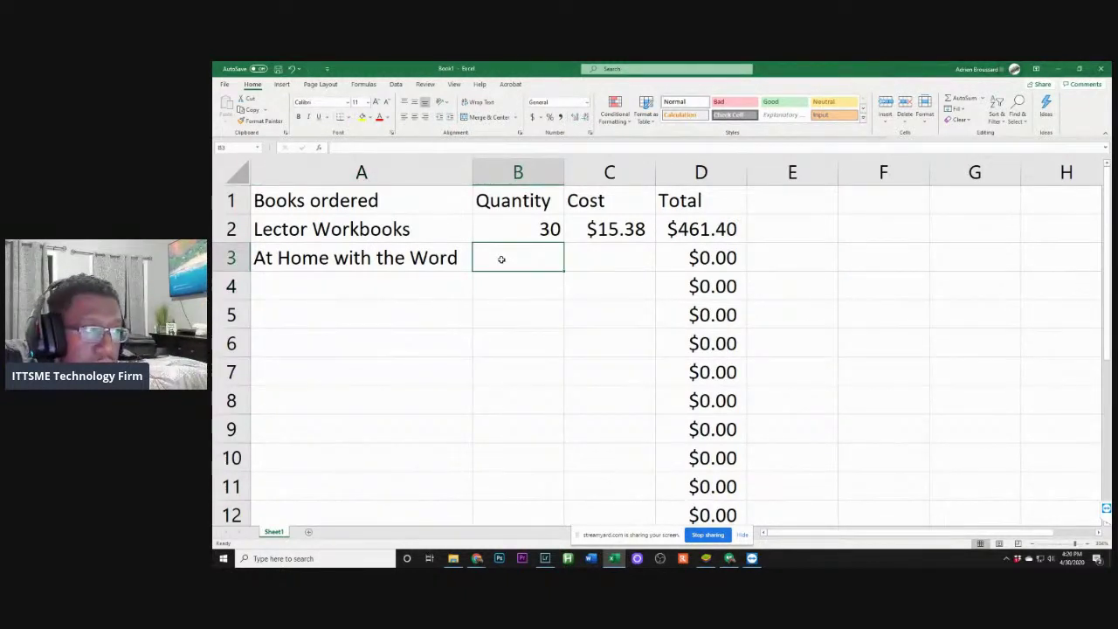
type("20")
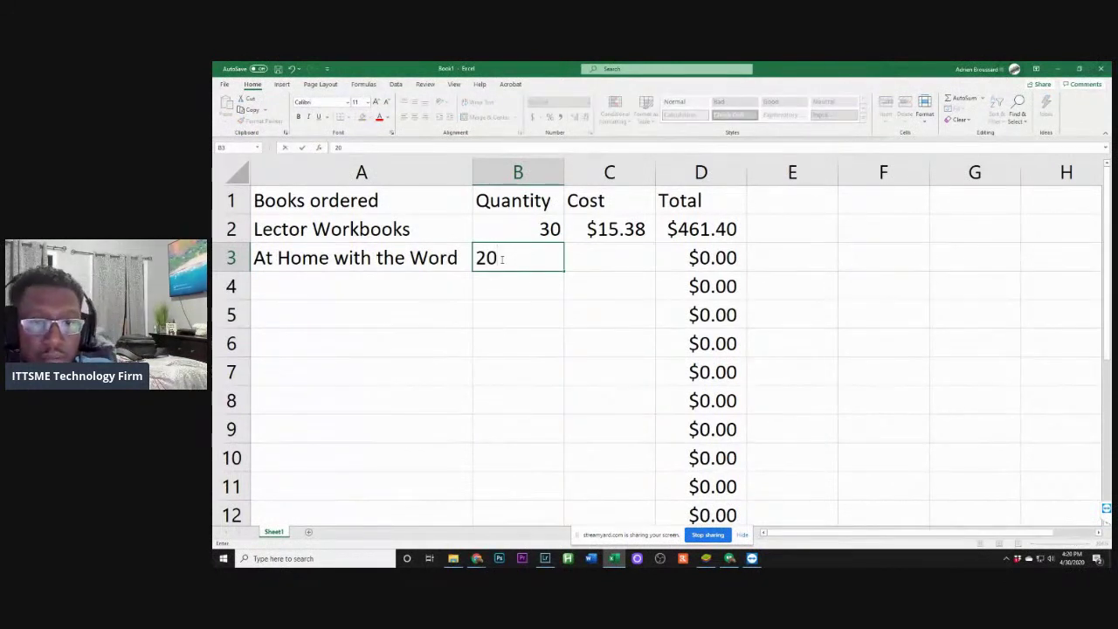
key("Tab")
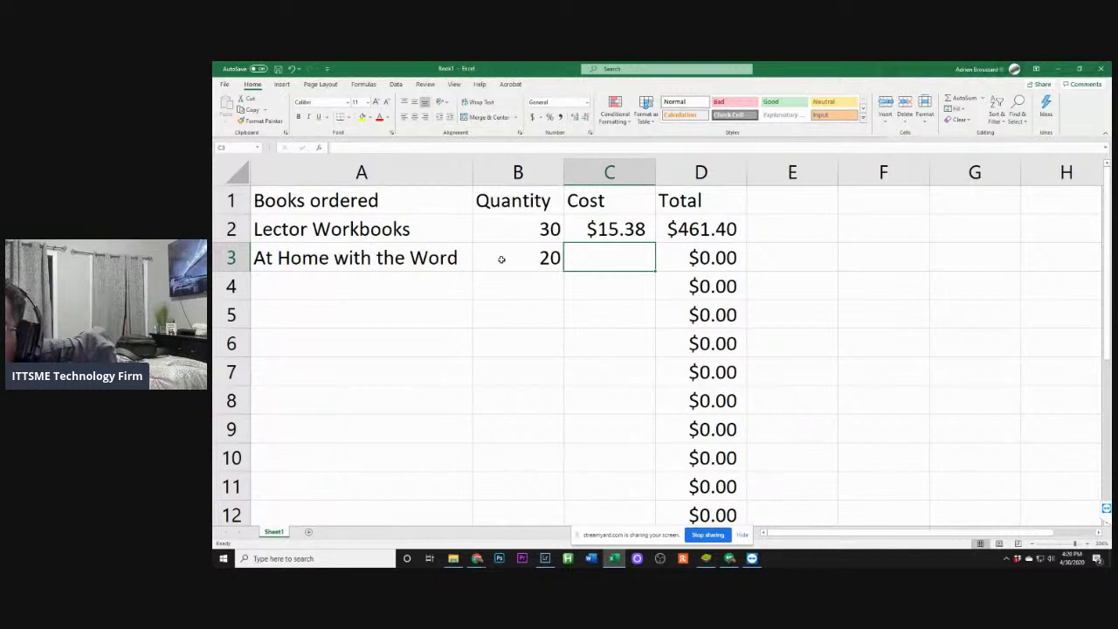
type("$")
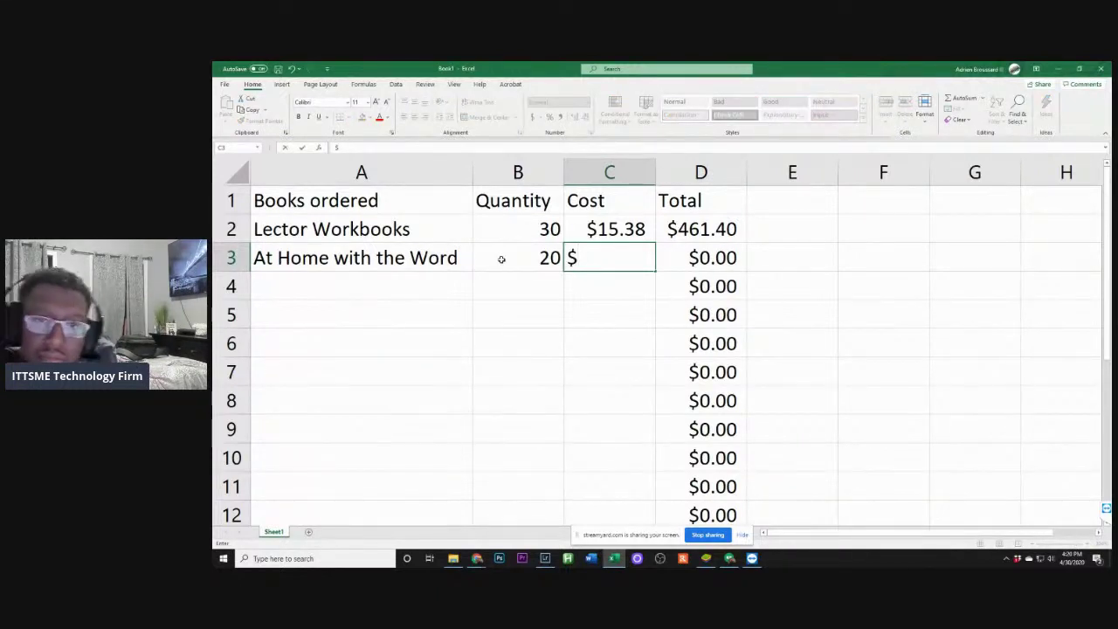
type("8.00")
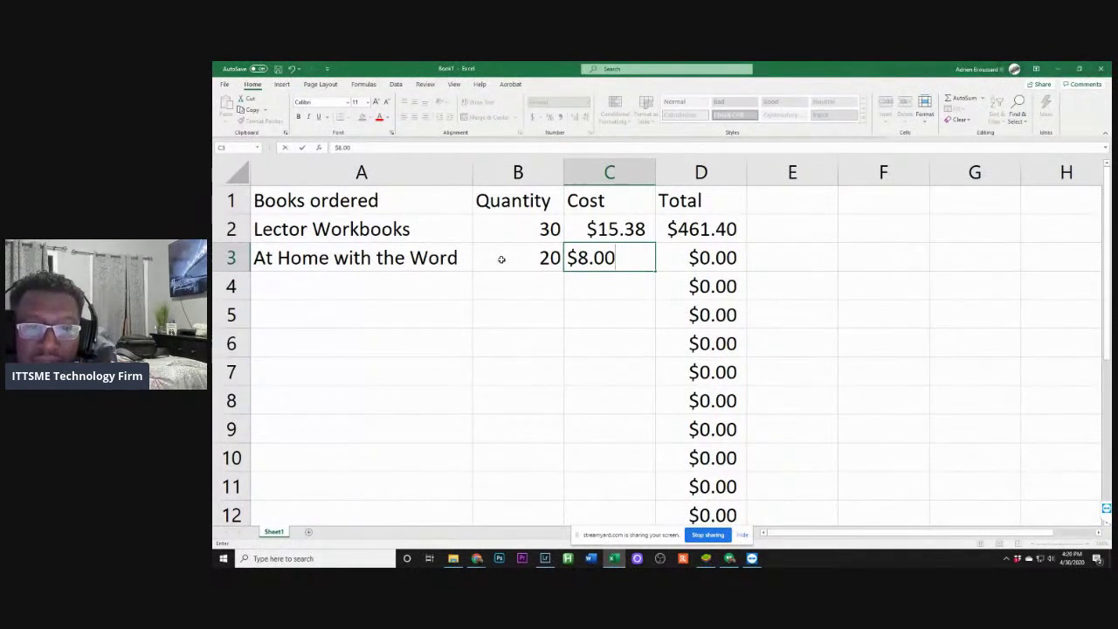
key("Tab")
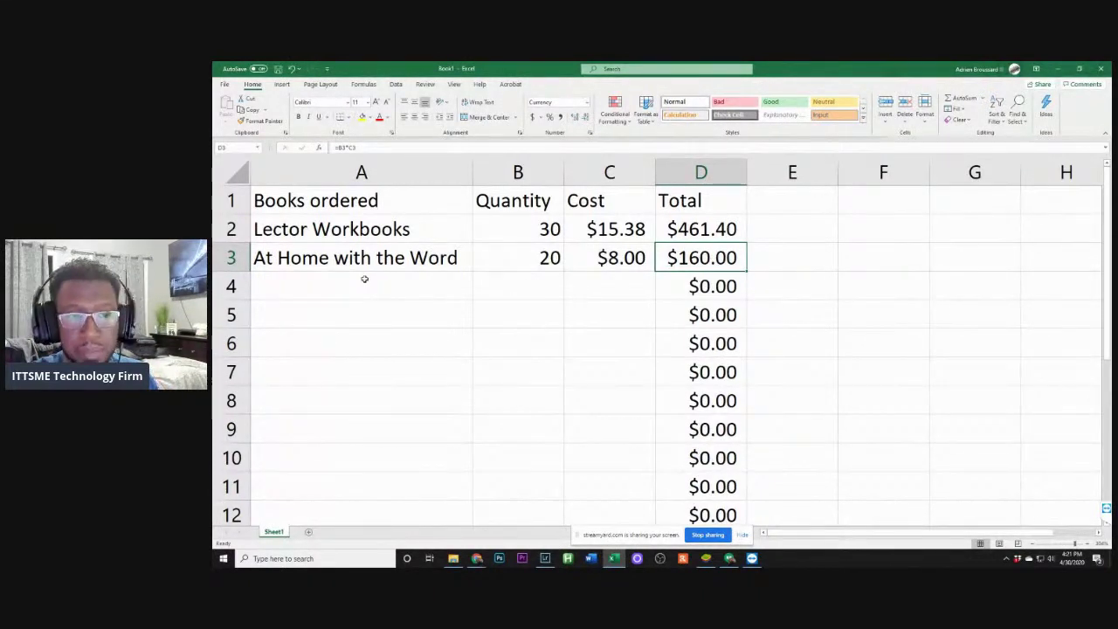
Enter the book title "At 20209(large print)" in cell A4 with a quantity of 15
left_click(365, 279)
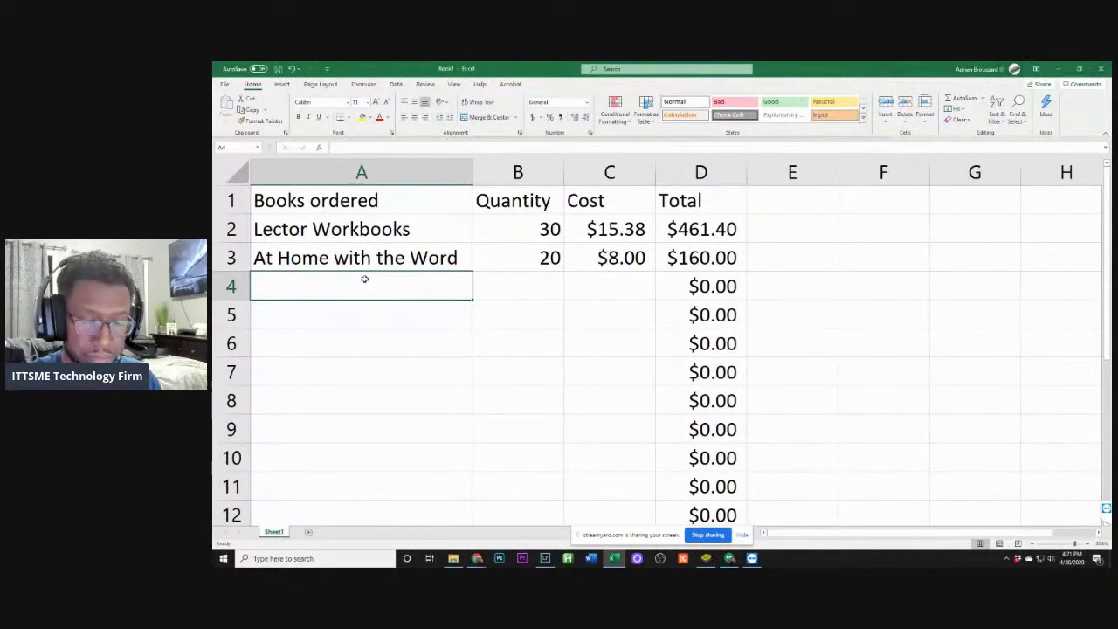
type("At")
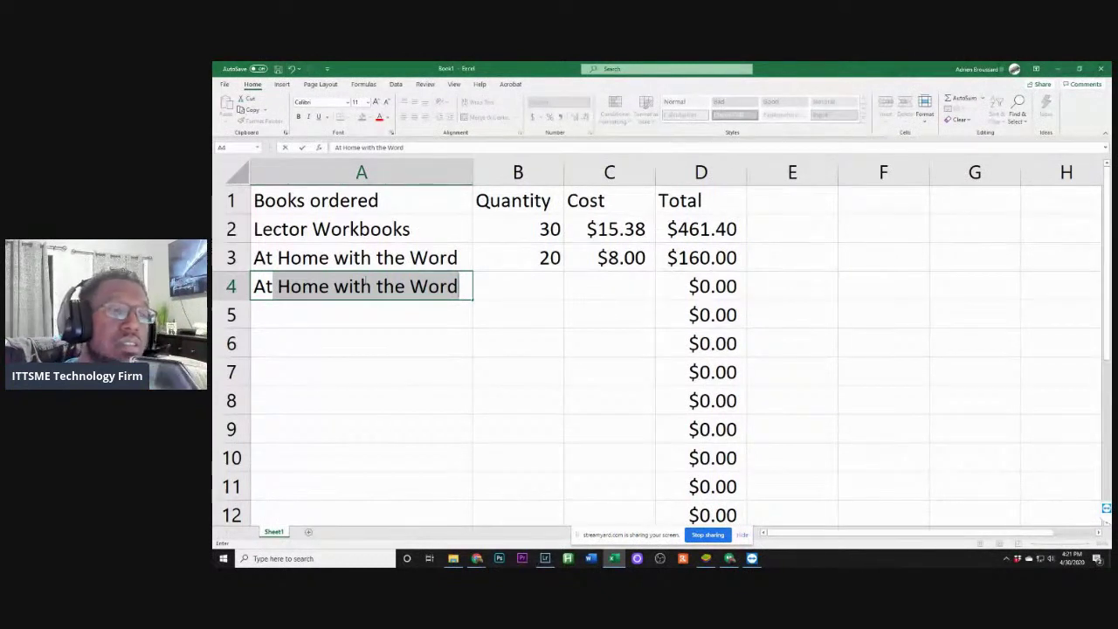
type(" 2020")
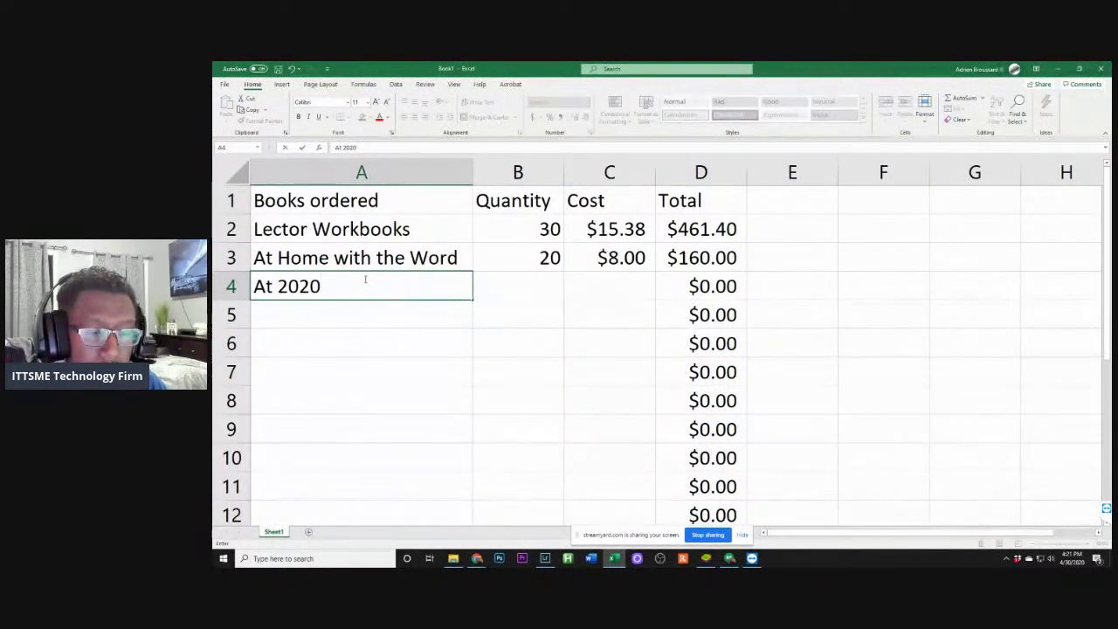
type("9")
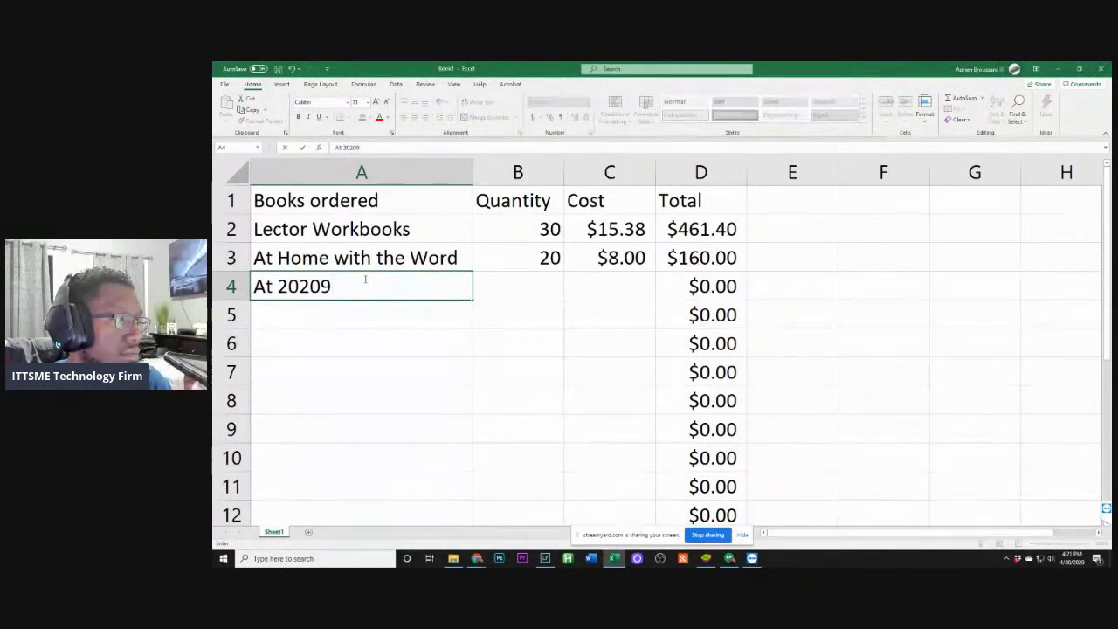
type("large print")
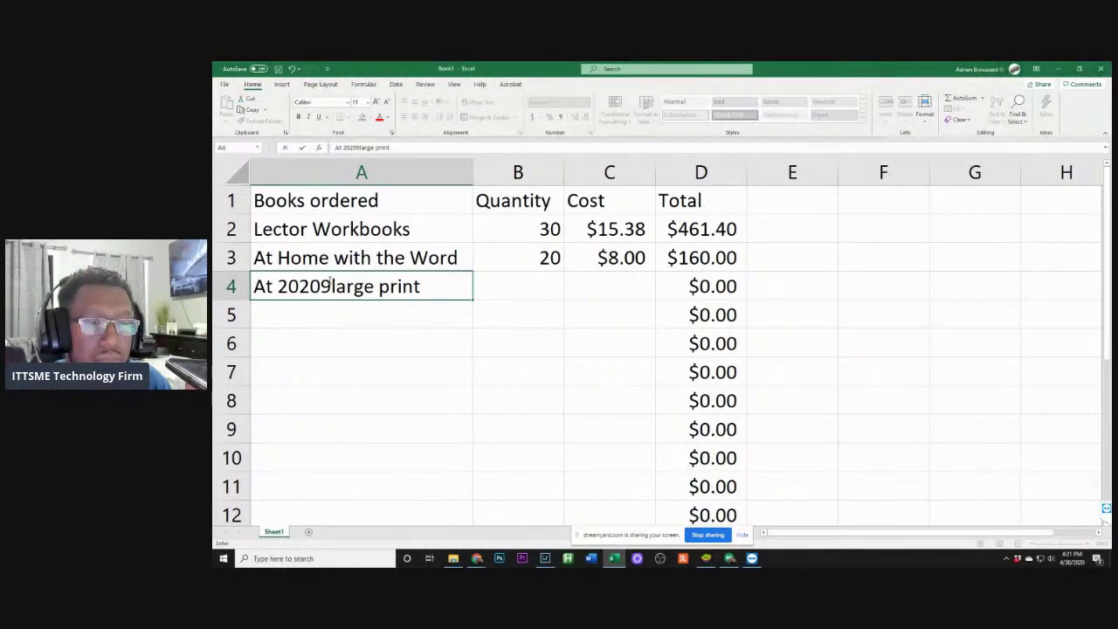
type("(")
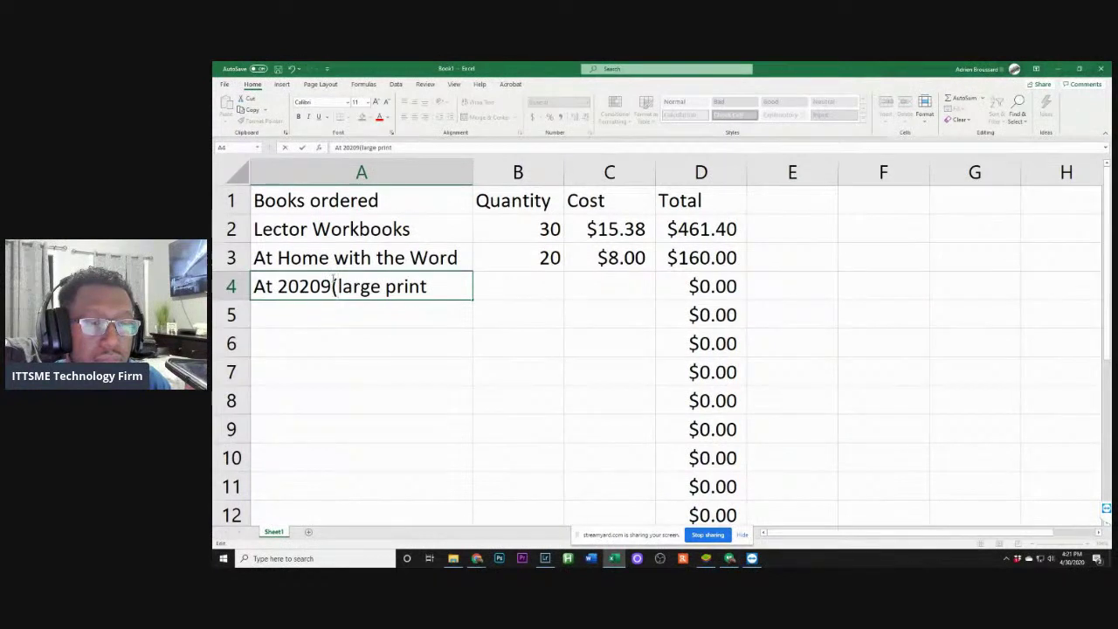
type(")")
key("Tab")
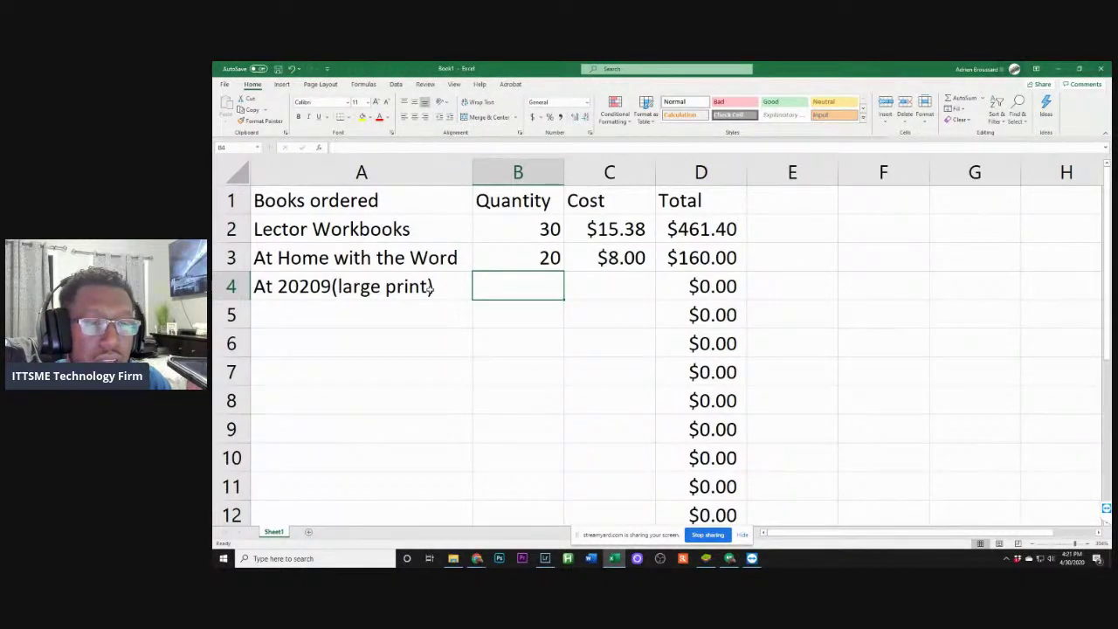
type("15")
key("Tab")
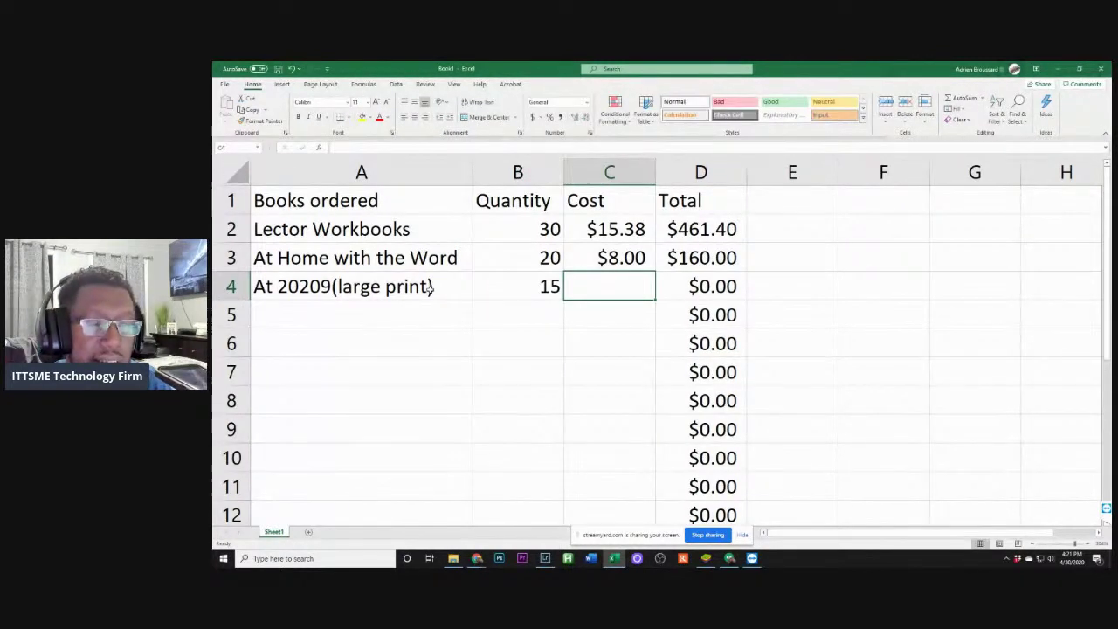
Correct the book title in cell A4 to "At 2020(large print)"
left_click(325, 286)
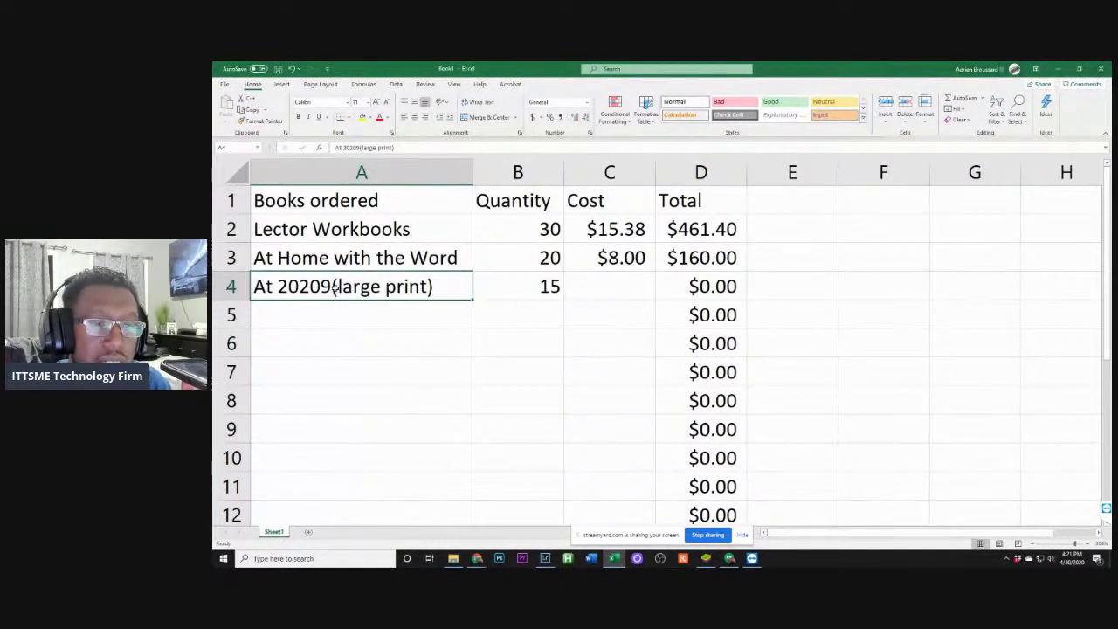
key("Right")
key("Right")
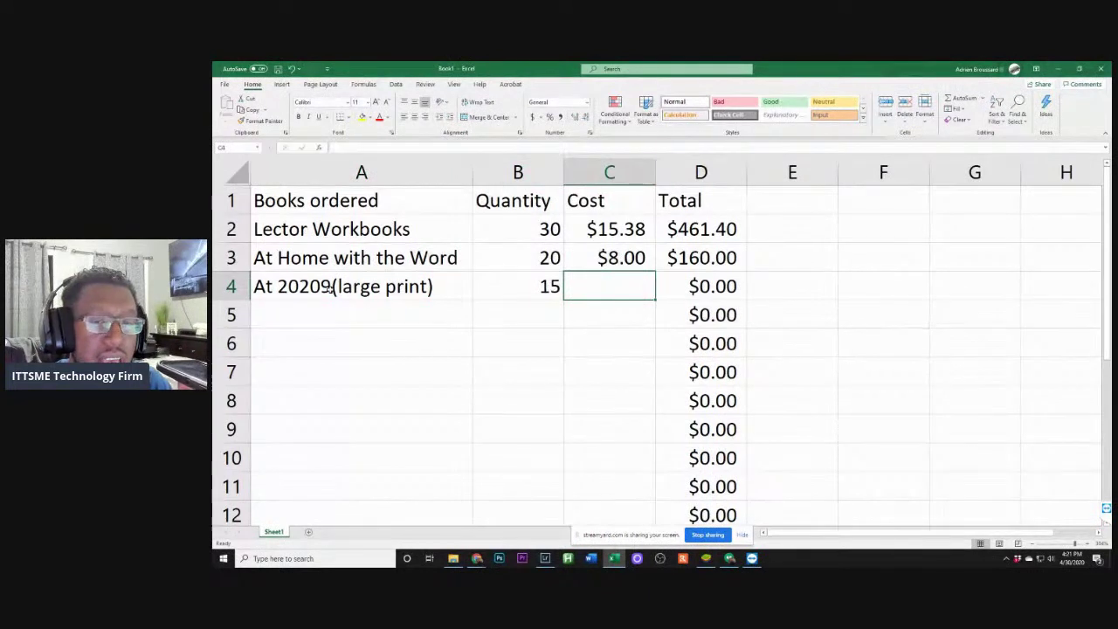
left_click(330, 287)
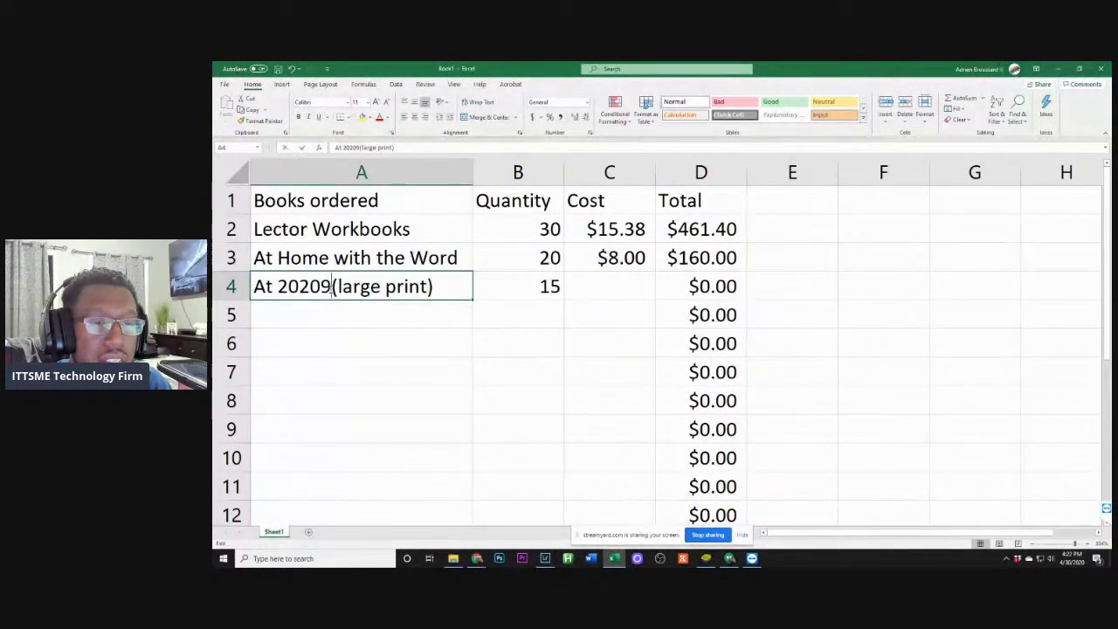
double_click(332, 286)
type("9")
key("BackSpace")
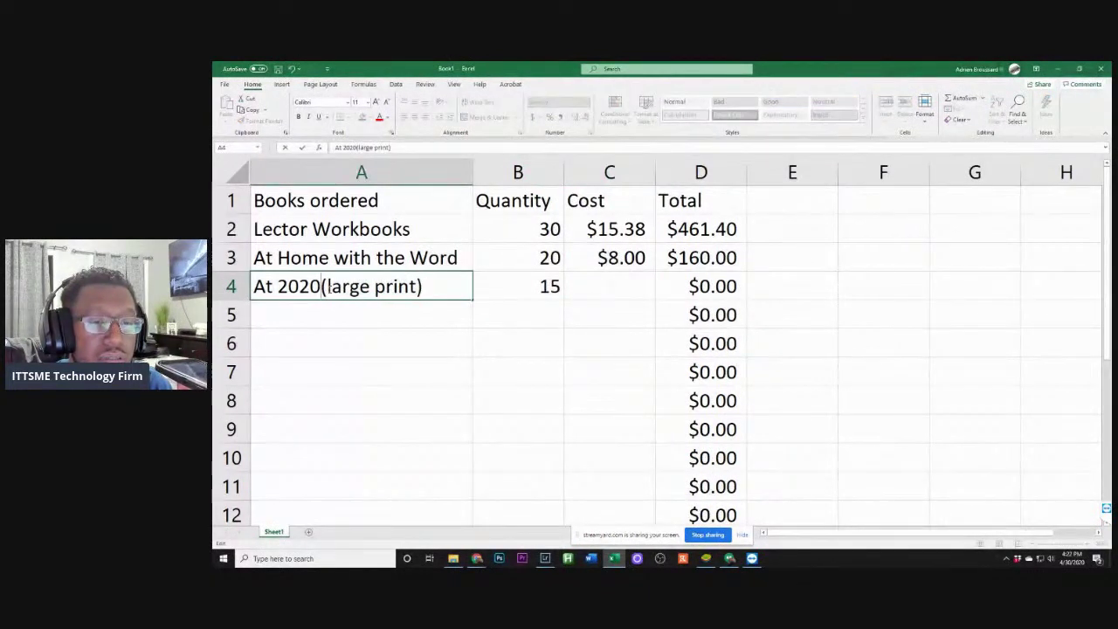
key("Tab")
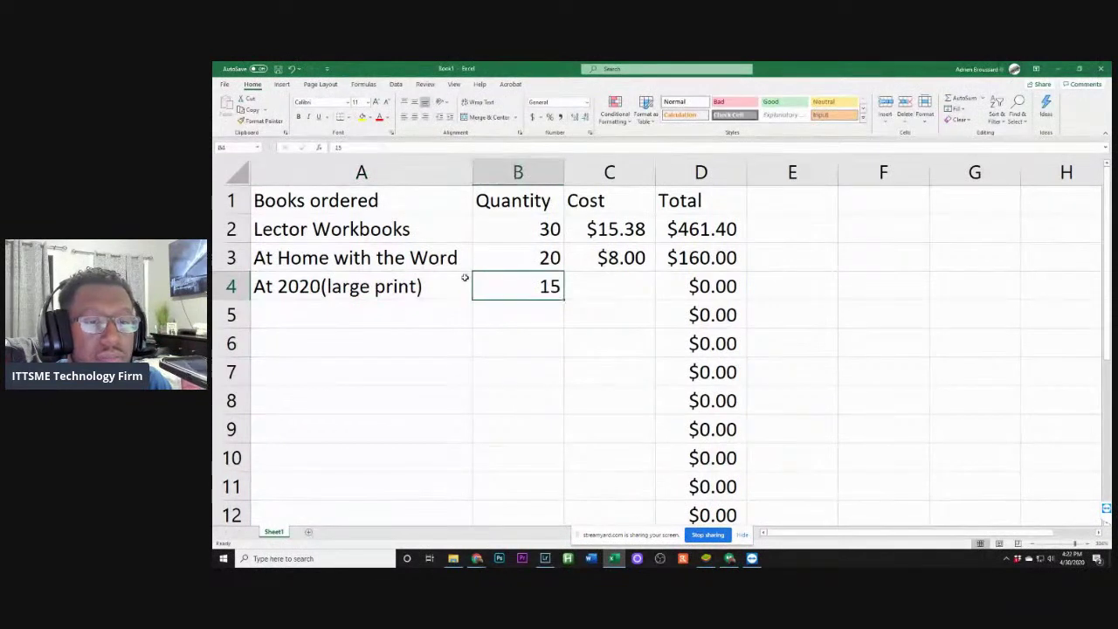
Enter a cost of $11.00 for the large print book in cell C4
key("Tab")
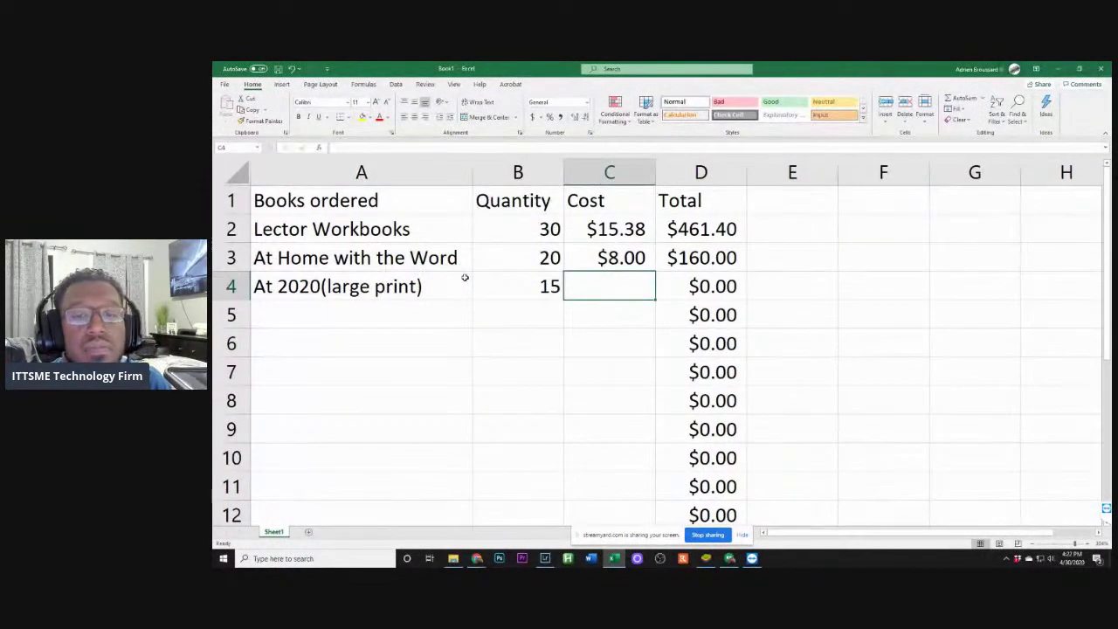
type("$")
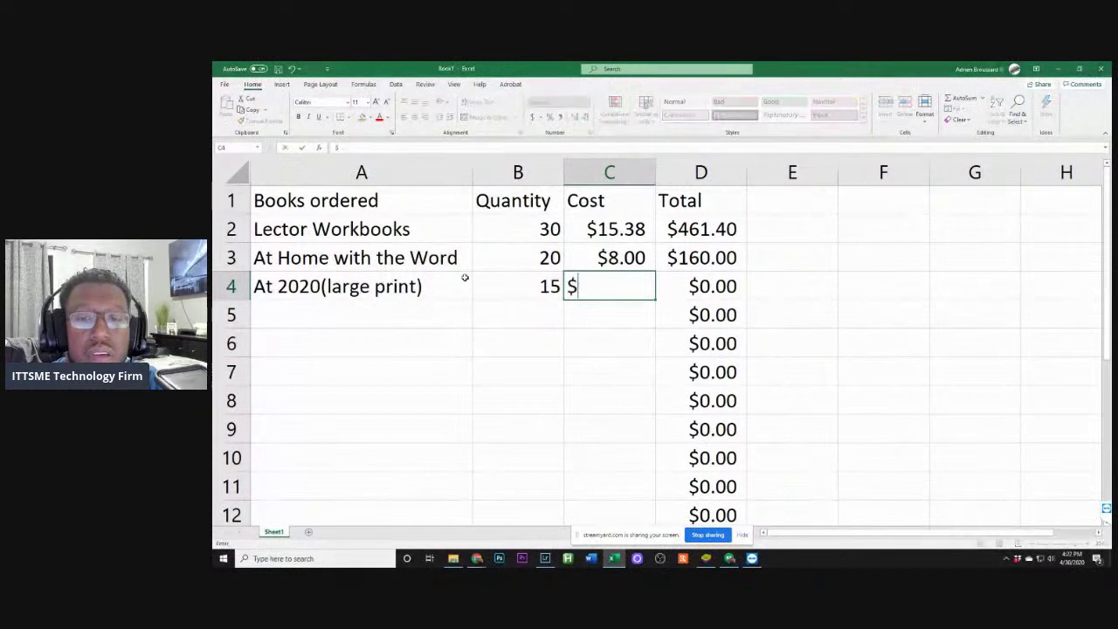
type("11")
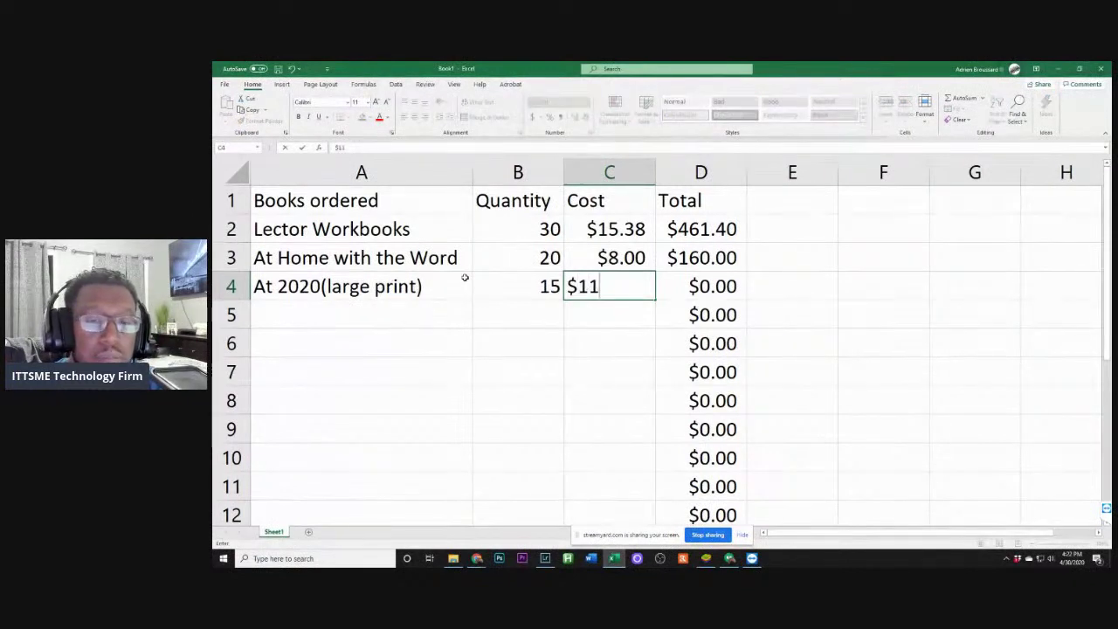
type(".00")
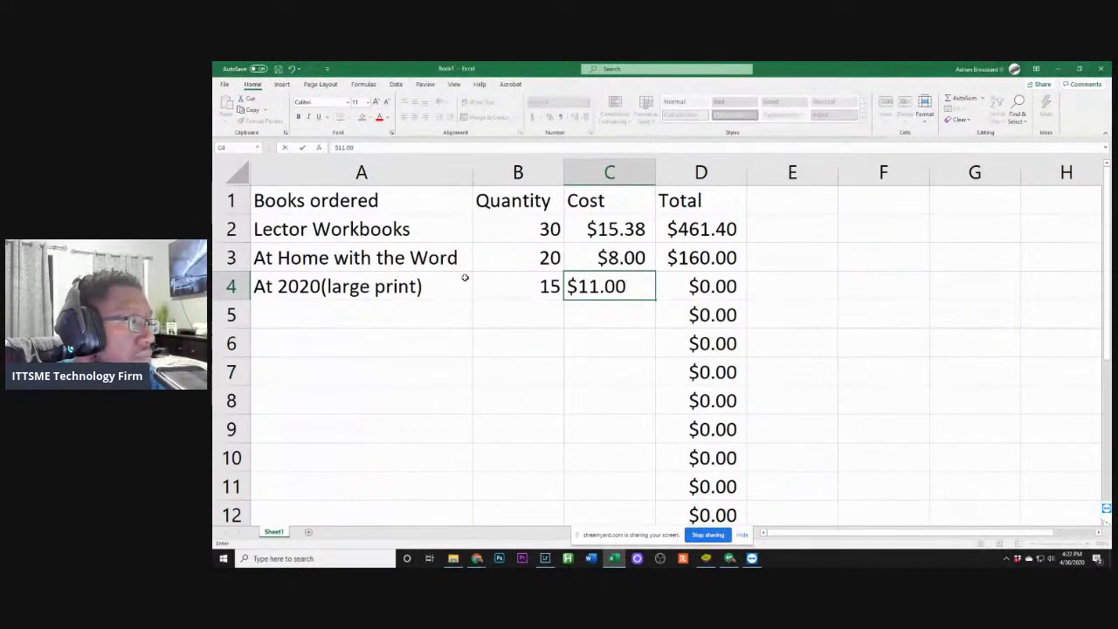
key("Tab")
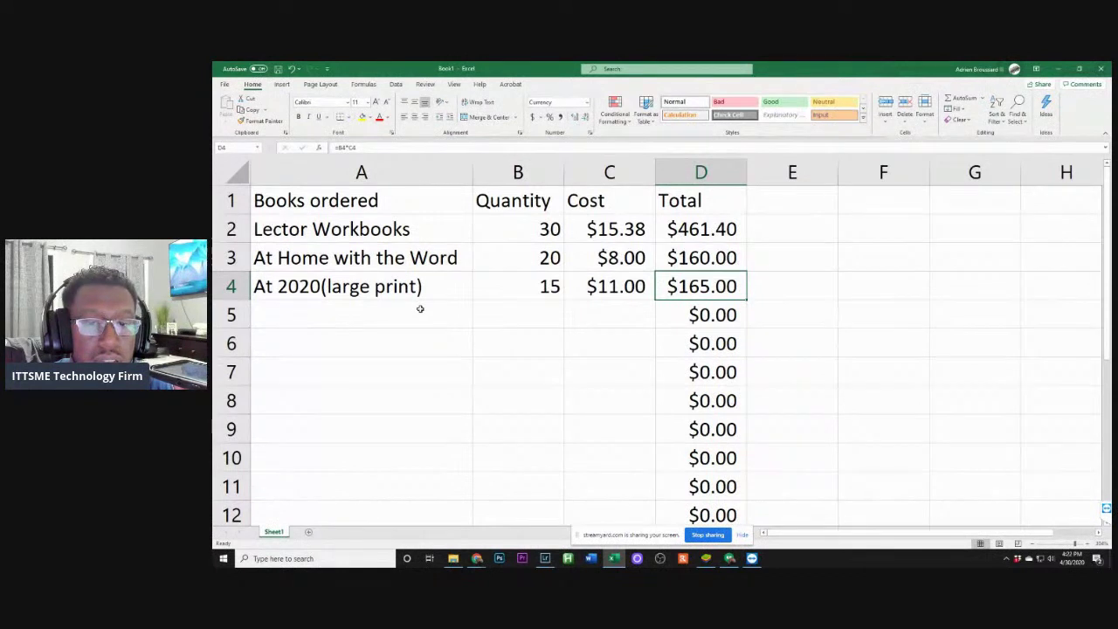
Enter the book title "Daily Prayer 2021" in cell A5
left_click(407, 312)
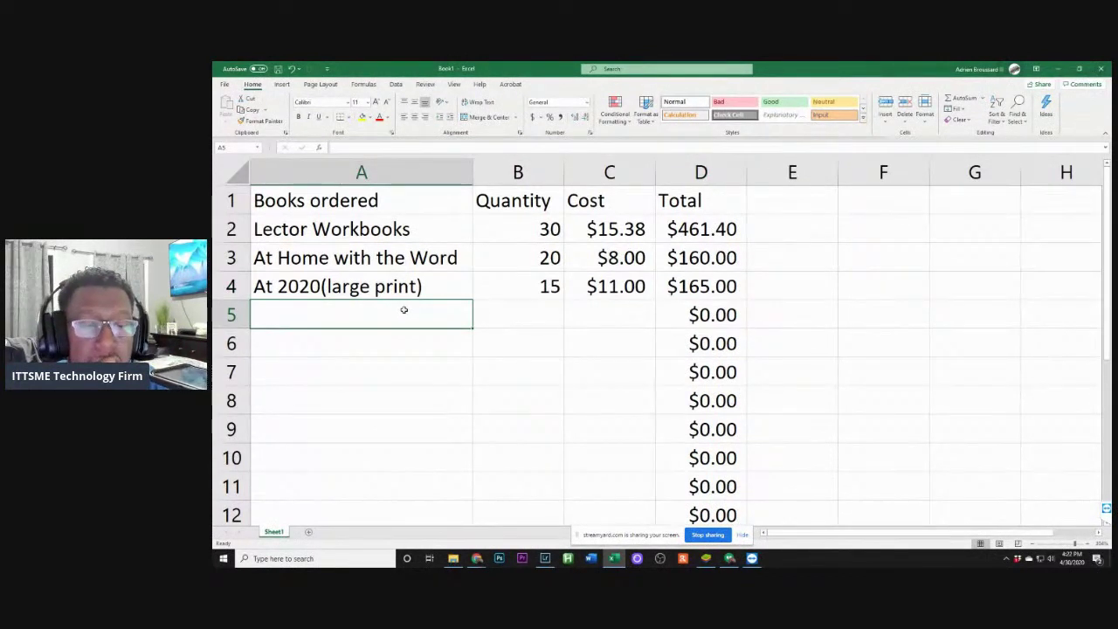
type("Dial")
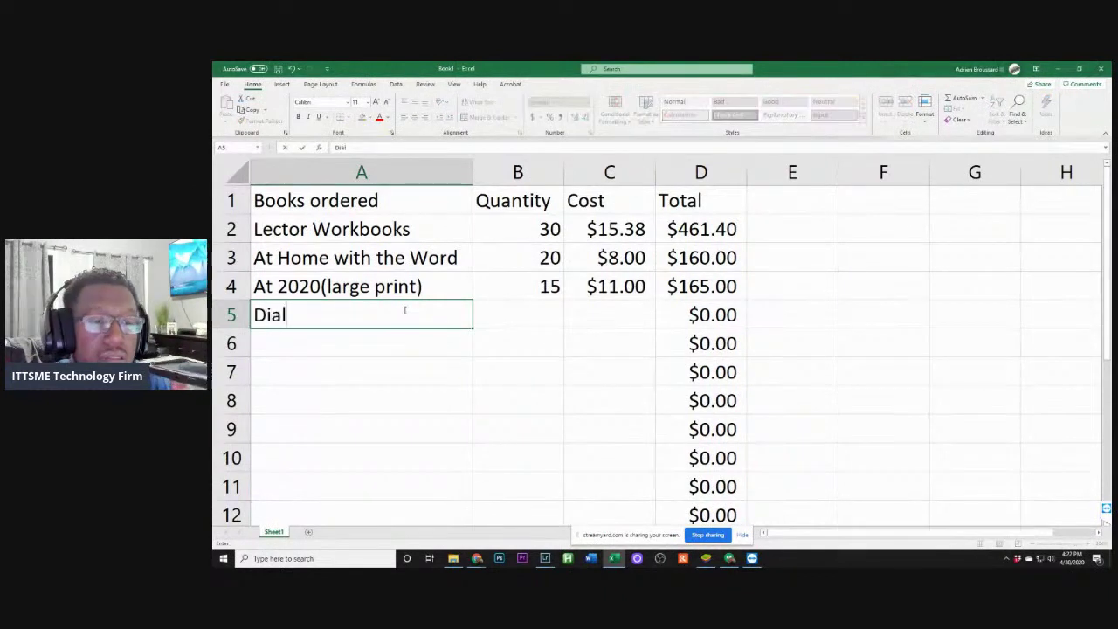
type("y")
key("BackSpace")
key("BackSpace")
key("BackSpace")
key("BackSpace")
type("aily ")
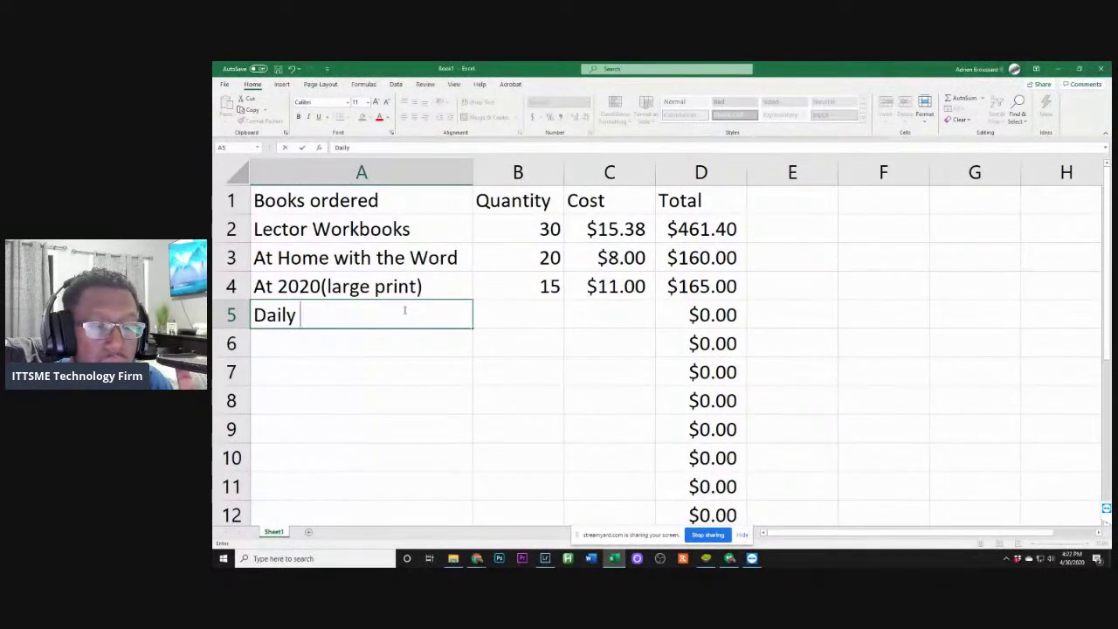
type("Prayer")
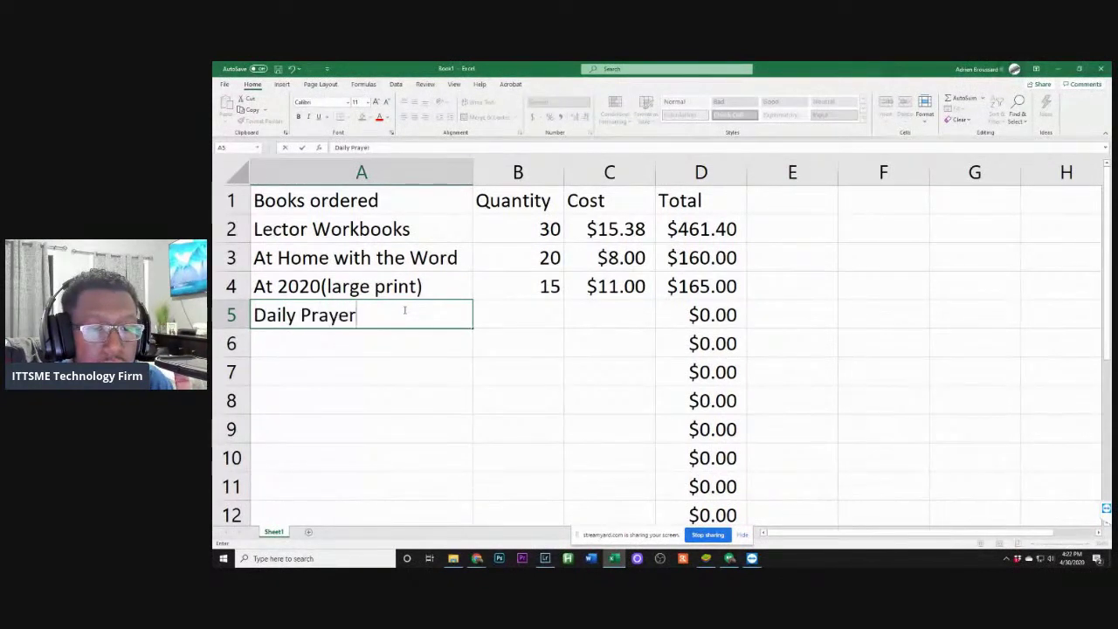
type(" 2021")
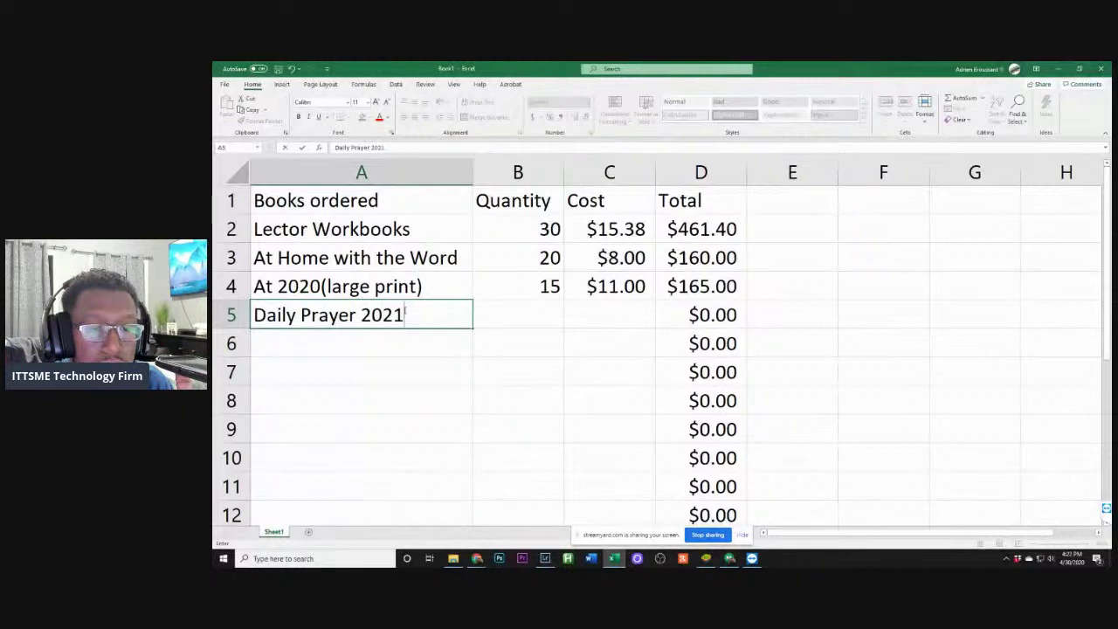
key("Tab")
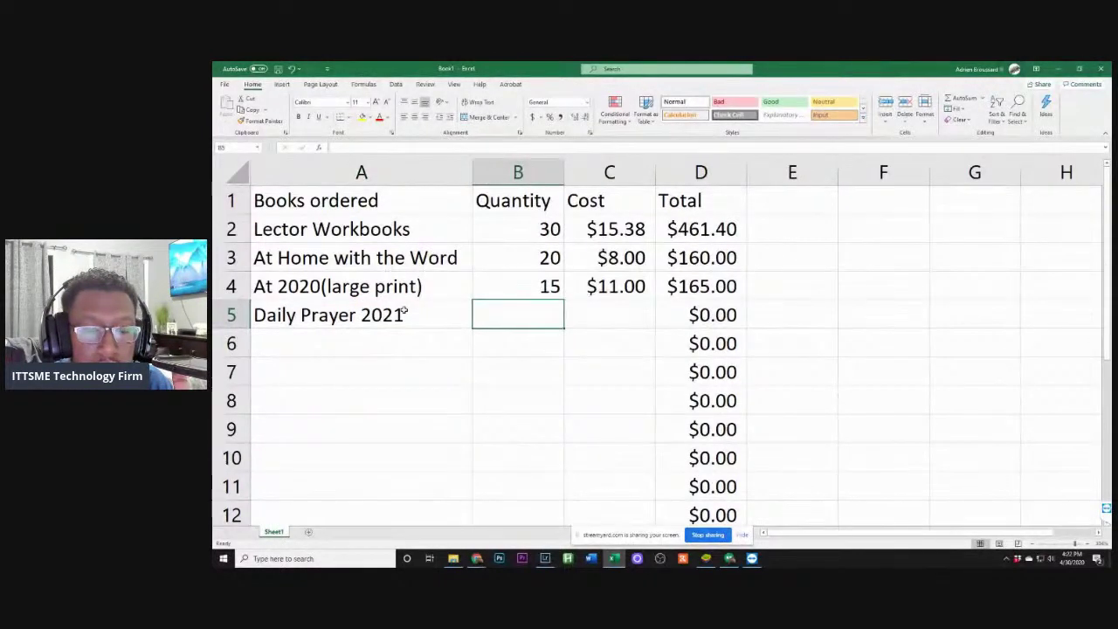
Enter a quantity of 50 and a cost of $9.00 for Daily Prayer 2021 in row 5
type("50")
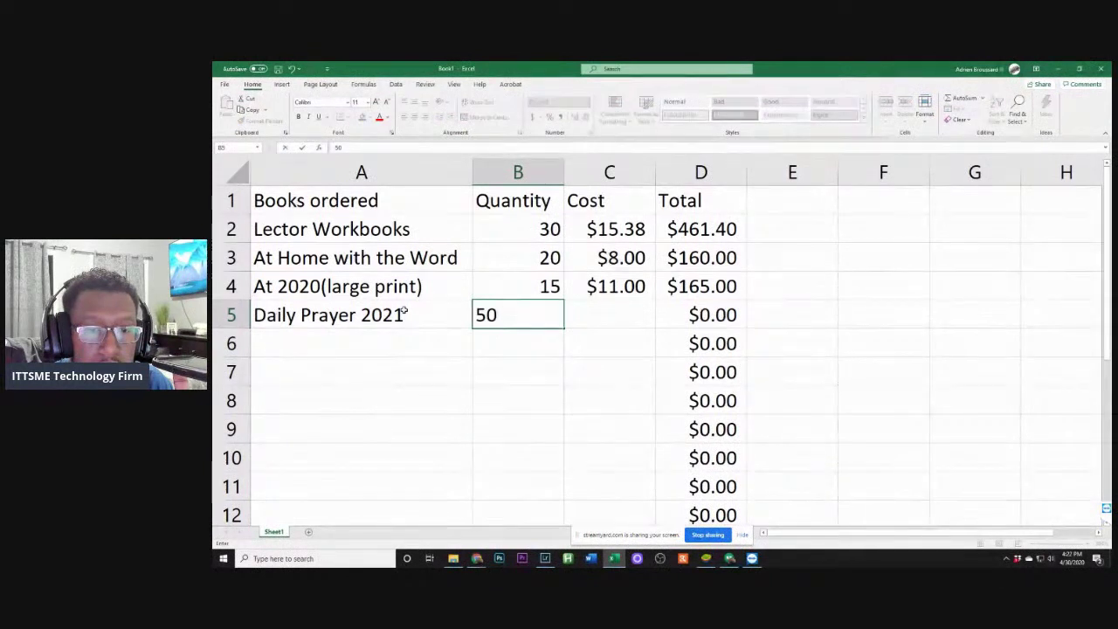
key("Tab")
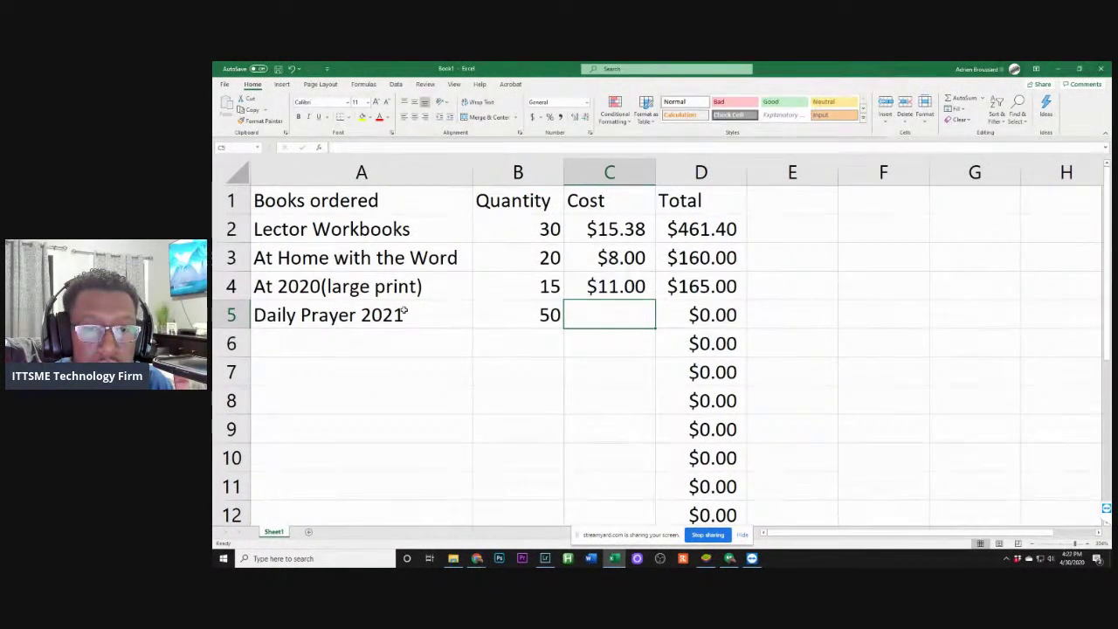
type("$9.00")
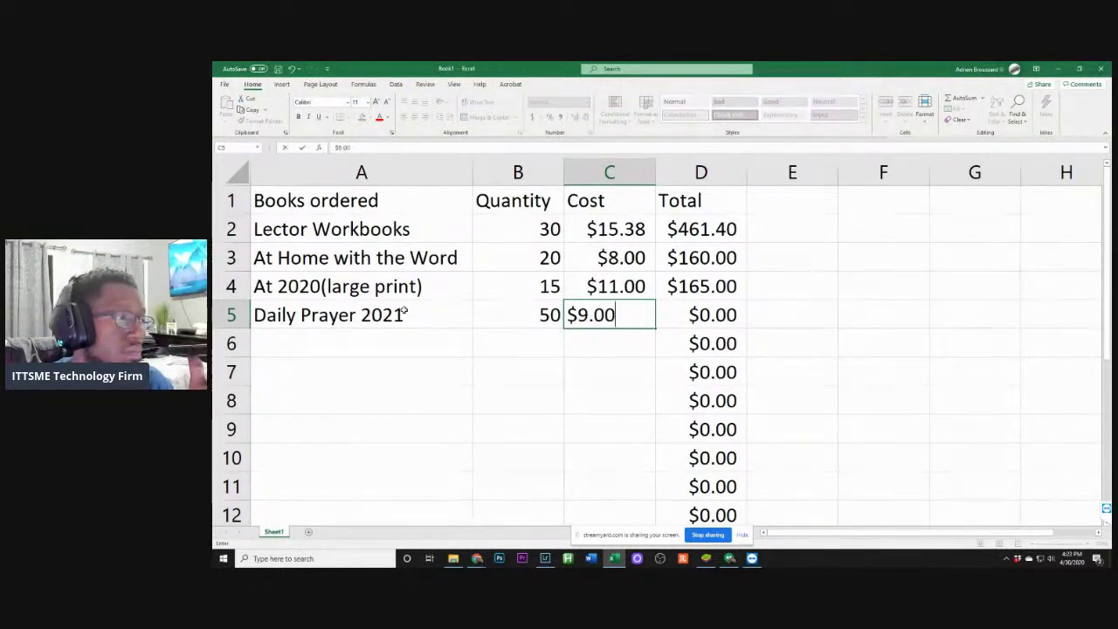
key("Tab")
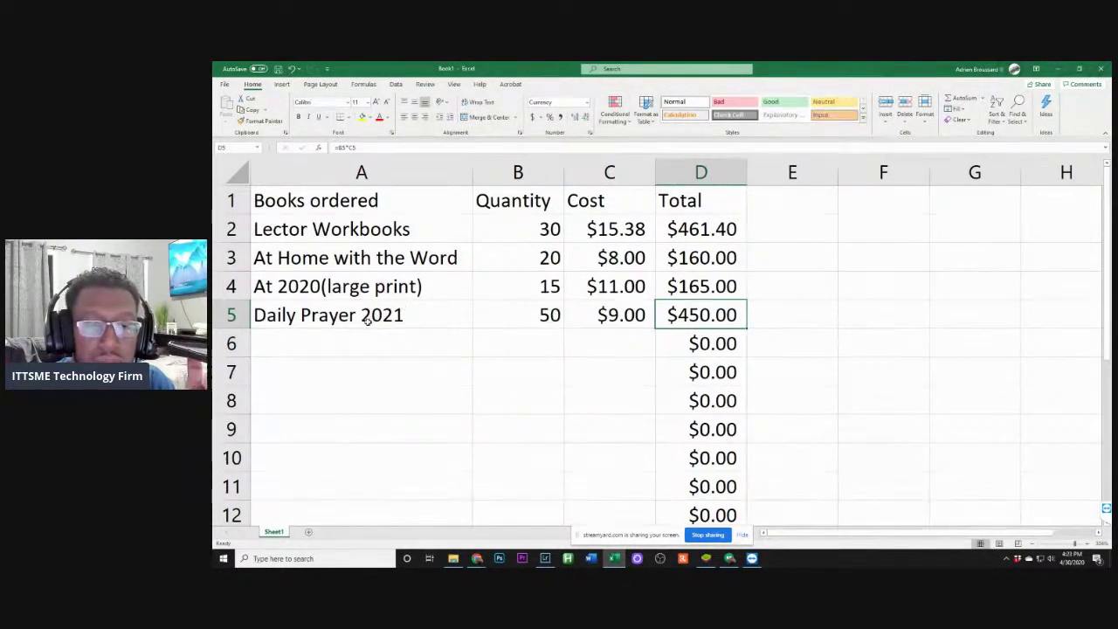
Enter the book title "Sunday Prayer for Catechists 2020-2021" in cell A6 and widen column A to fit it
key("Return")
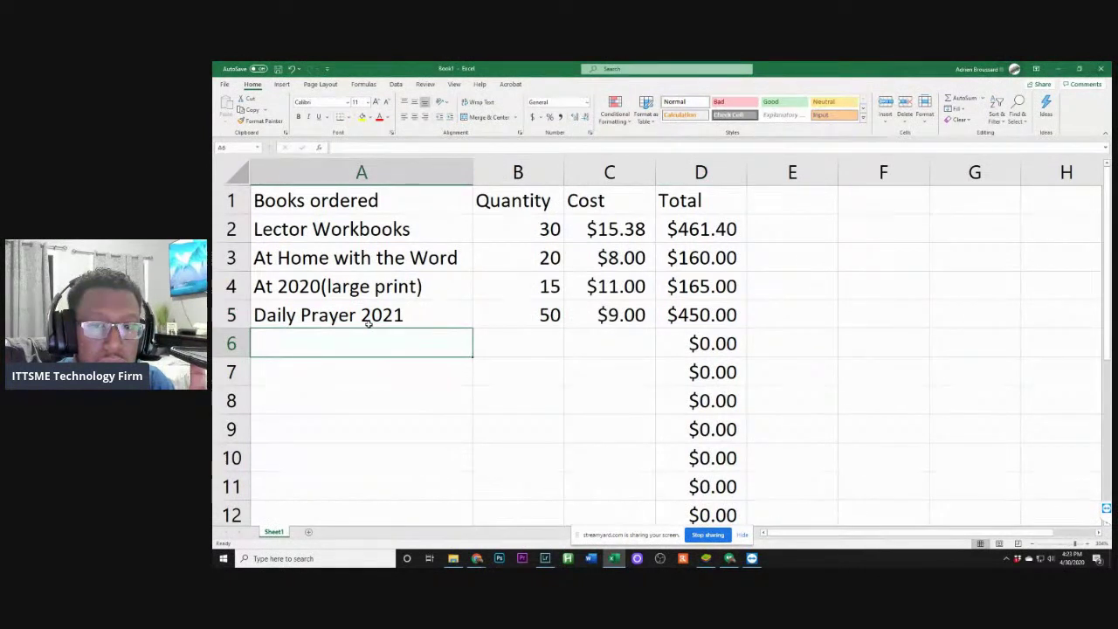
type("Sunday")
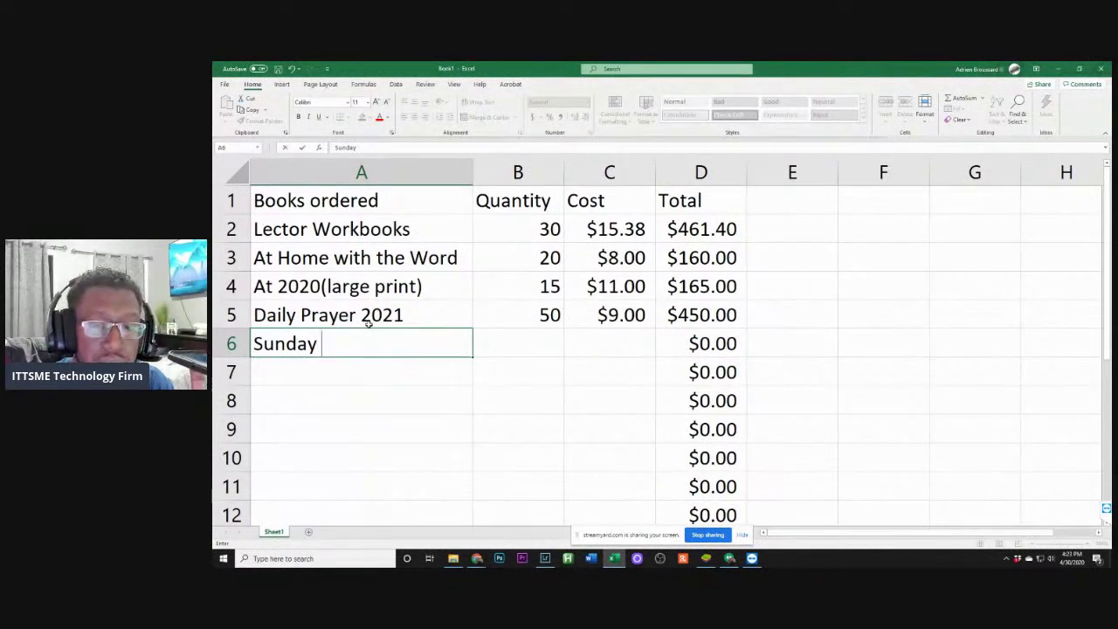
type(" Prayer")
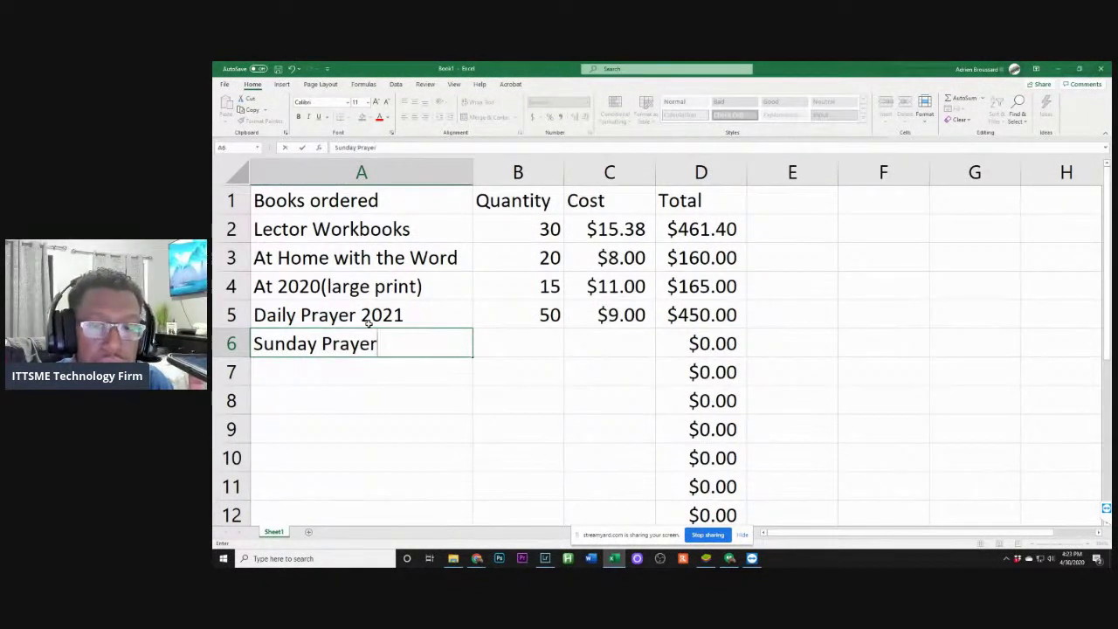
type(" for Catec")
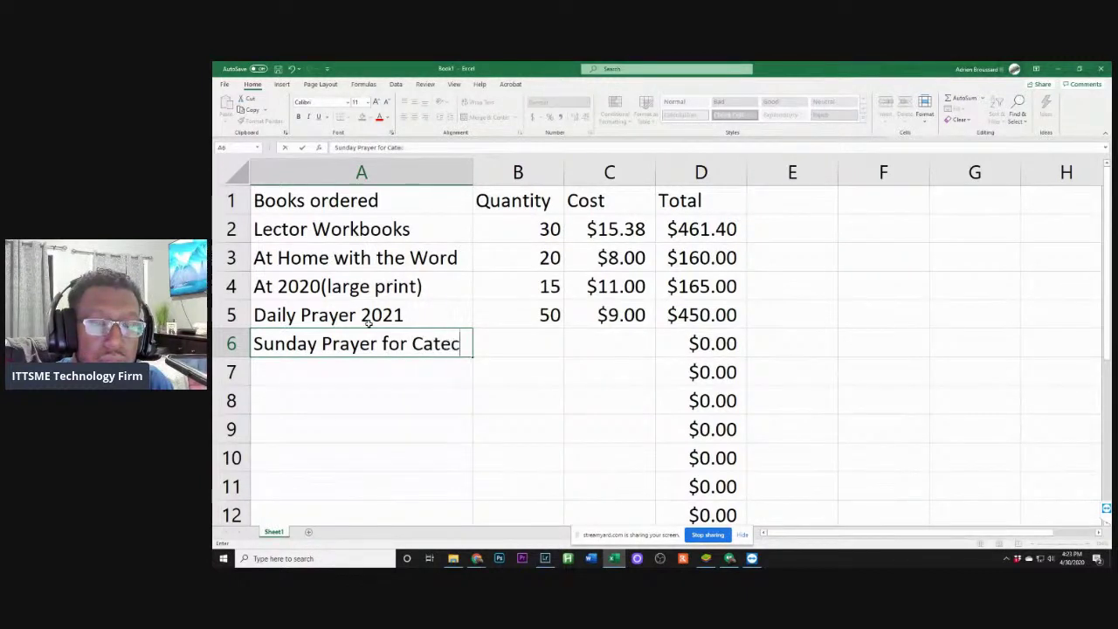
type("hists 2020")
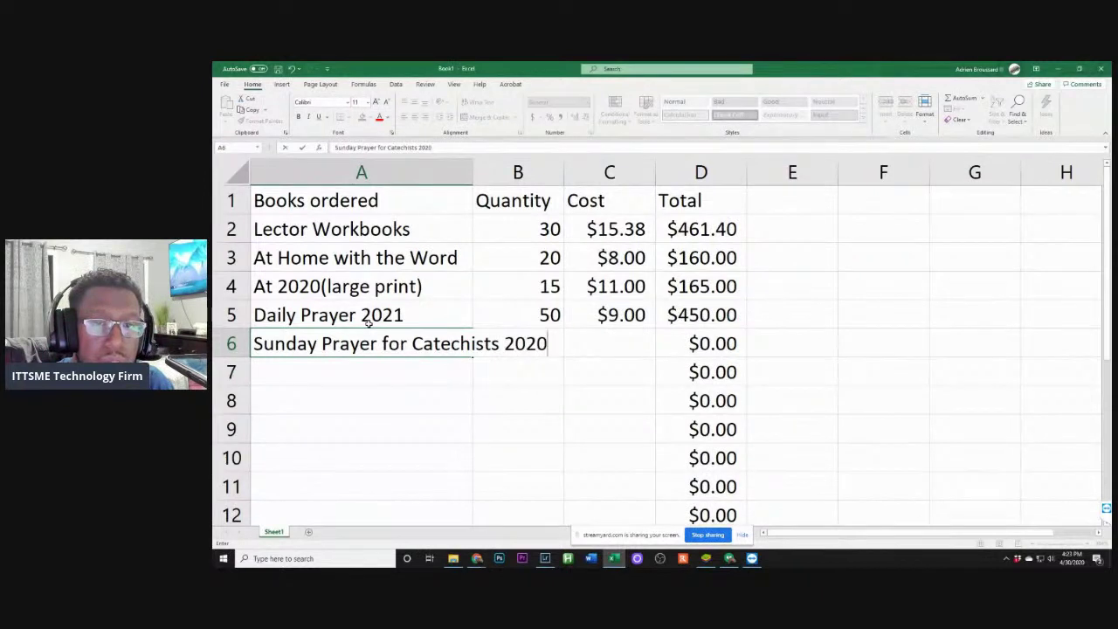
type("-2021")
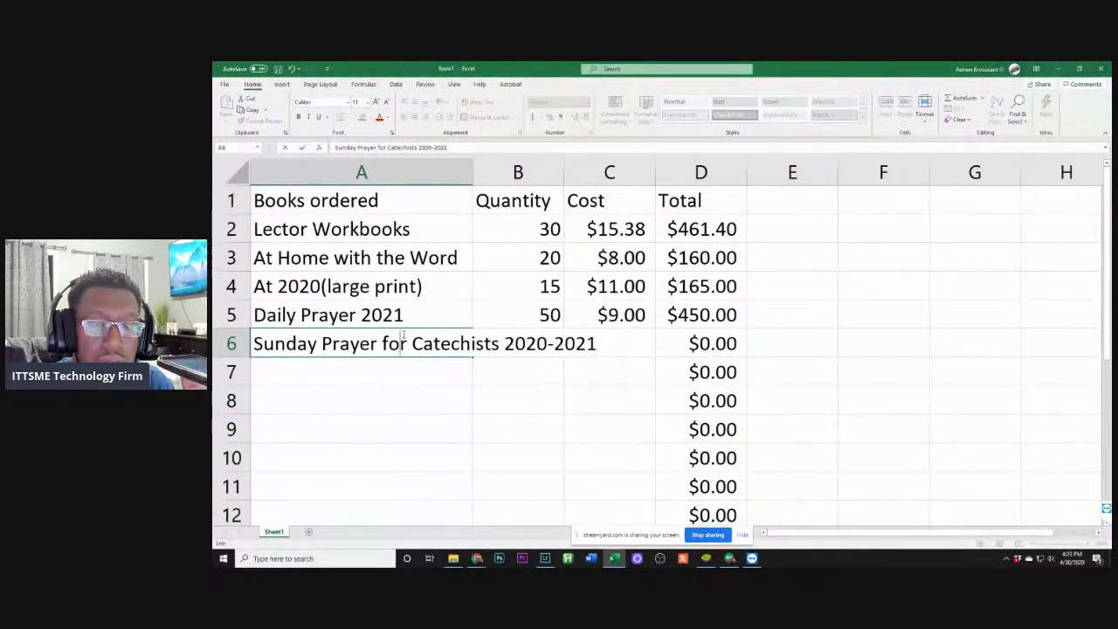
double_click(394, 343)
left_click(492, 348)
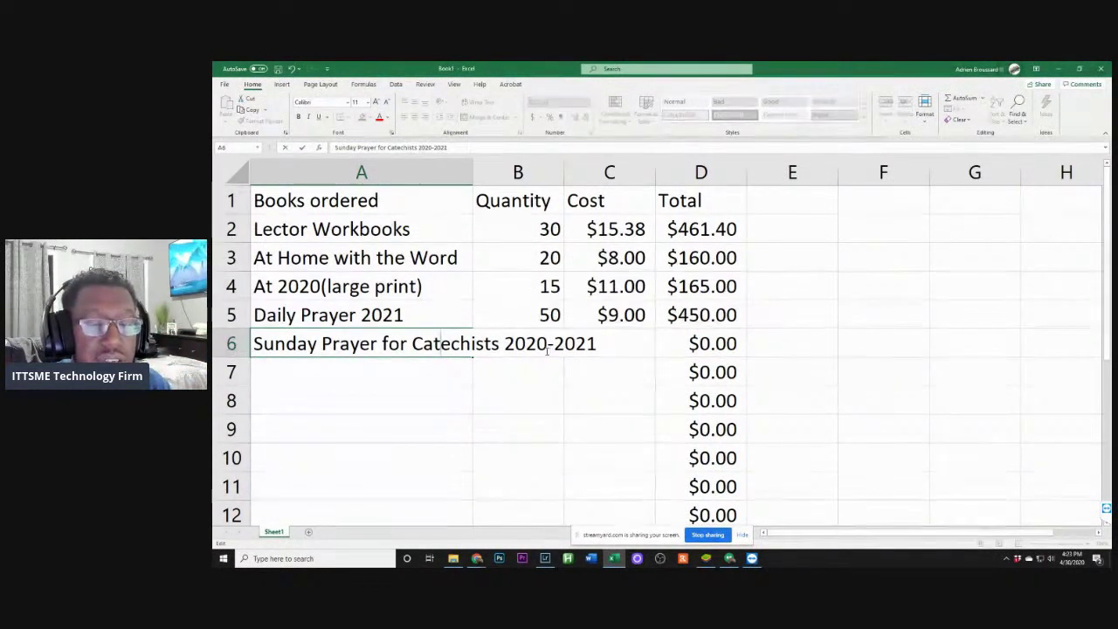
key("Return")
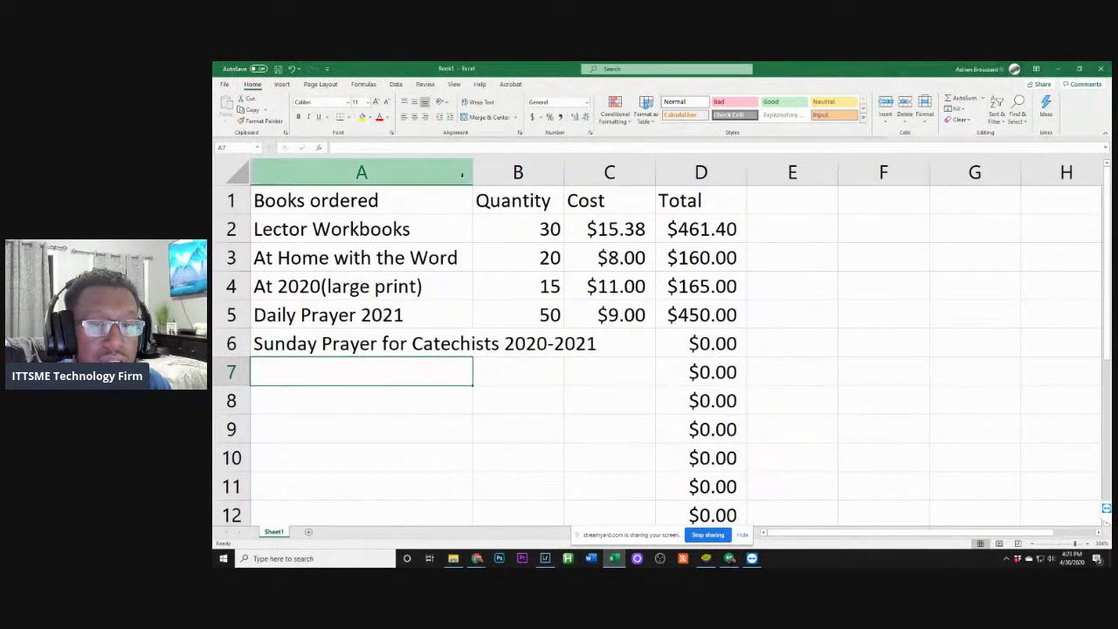
left_click_drag(469, 171, 598, 197)
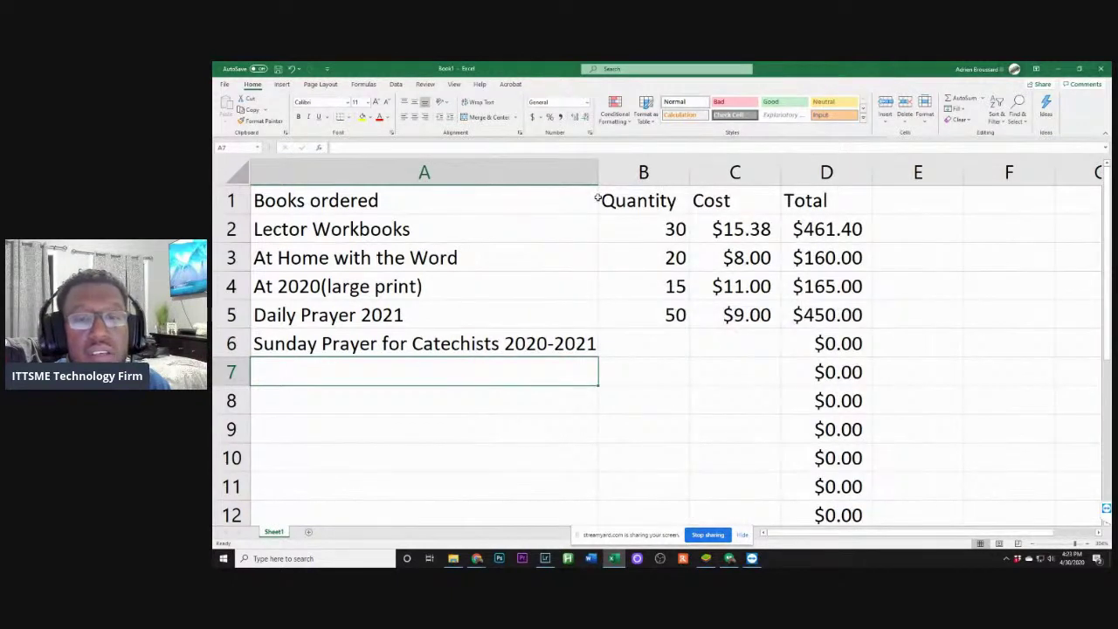
Enter a quantity of 30 and a cost of $1.00 for Sunday Prayer for Catechists in row 6
left_click(650, 350)
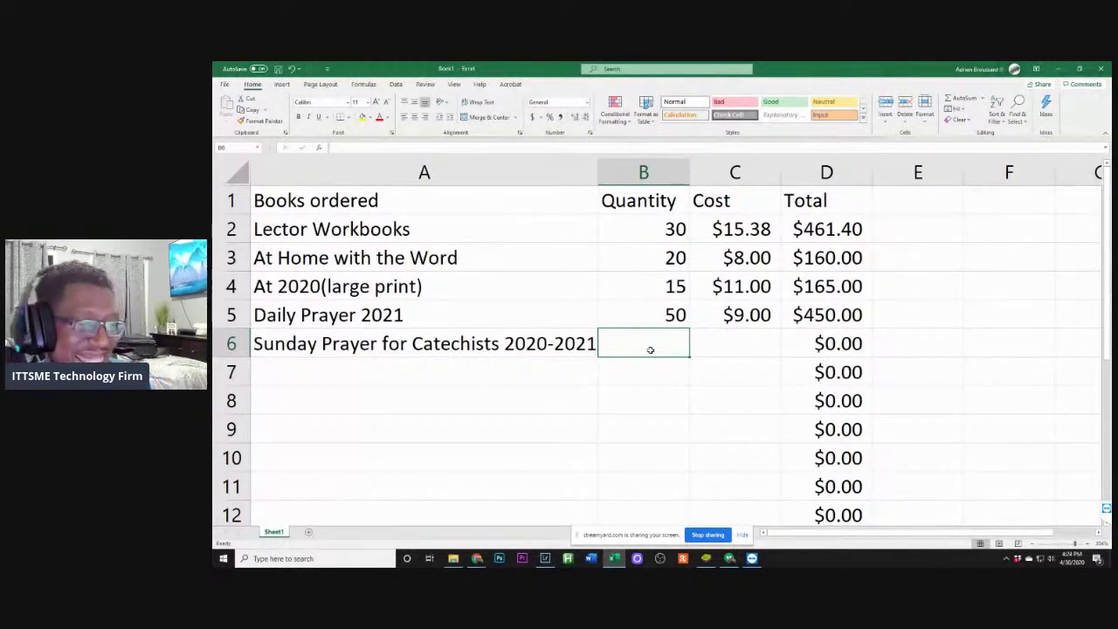
type("30")
key("Tab")
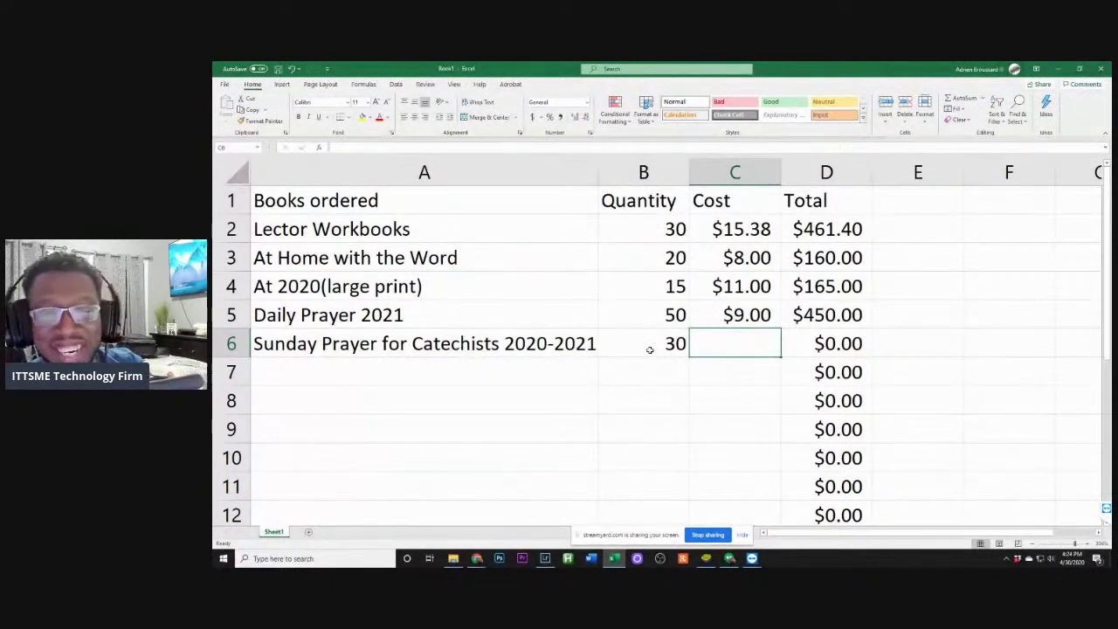
type("$1")
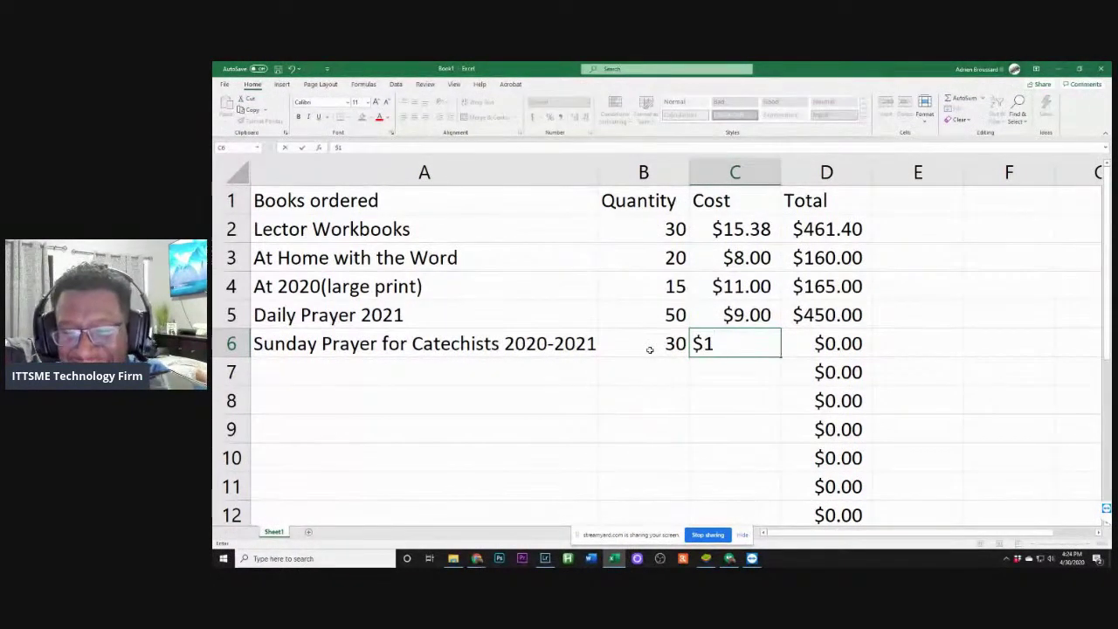
type(".00")
key("Tab")
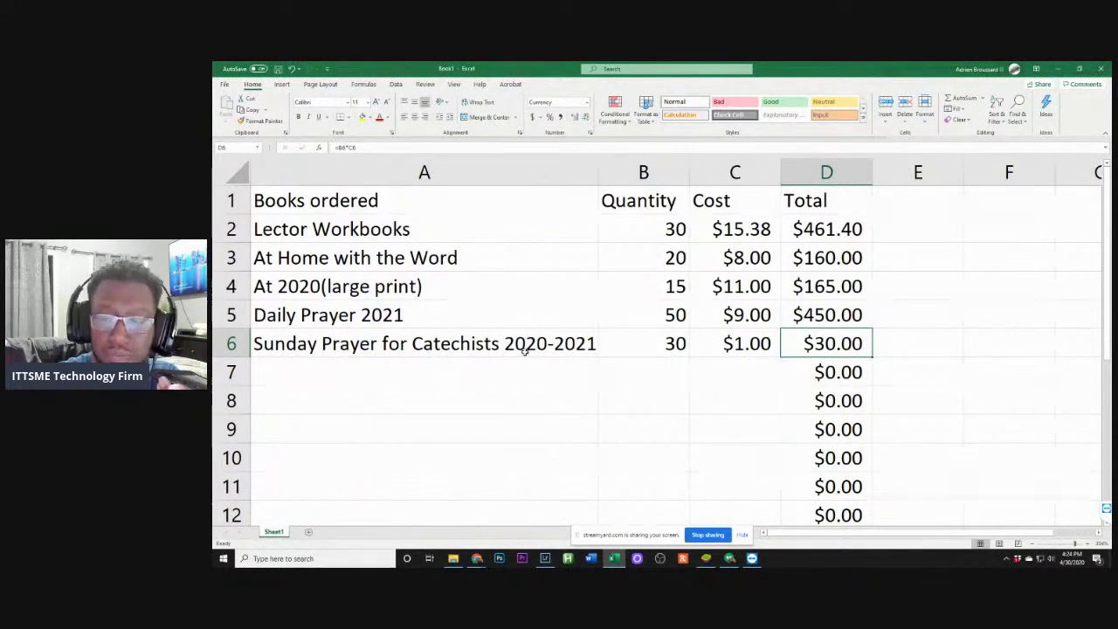
Check how the book list looks in the print preview and return to the sheet
left_click(1032, 544)
left_click(1031, 544)
left_click(1031, 544)
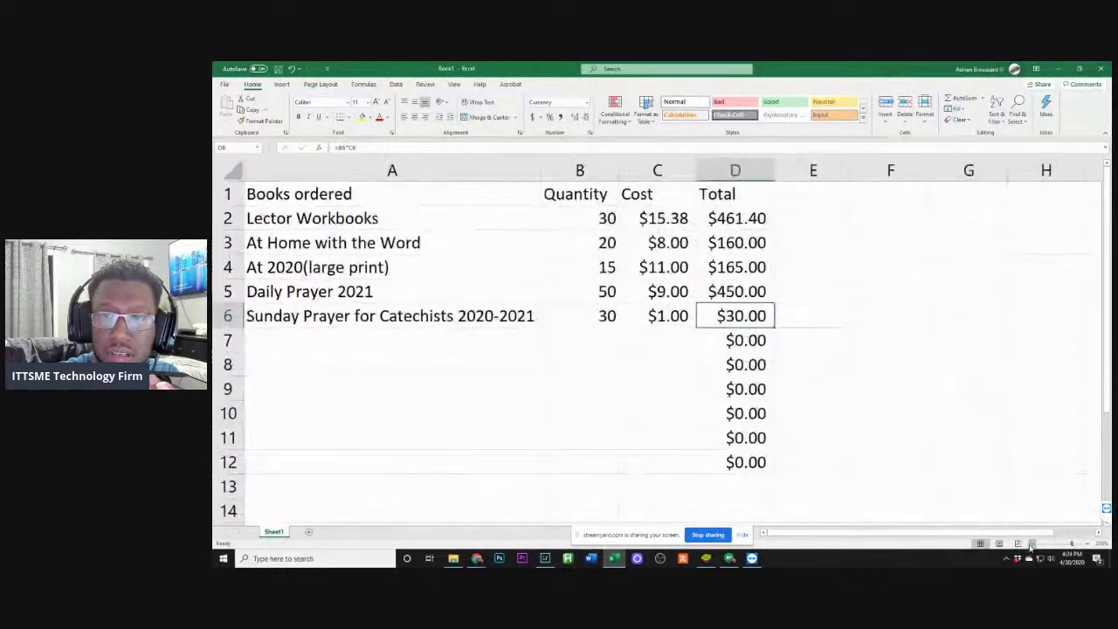
left_click(1031, 544)
left_click(1031, 544)
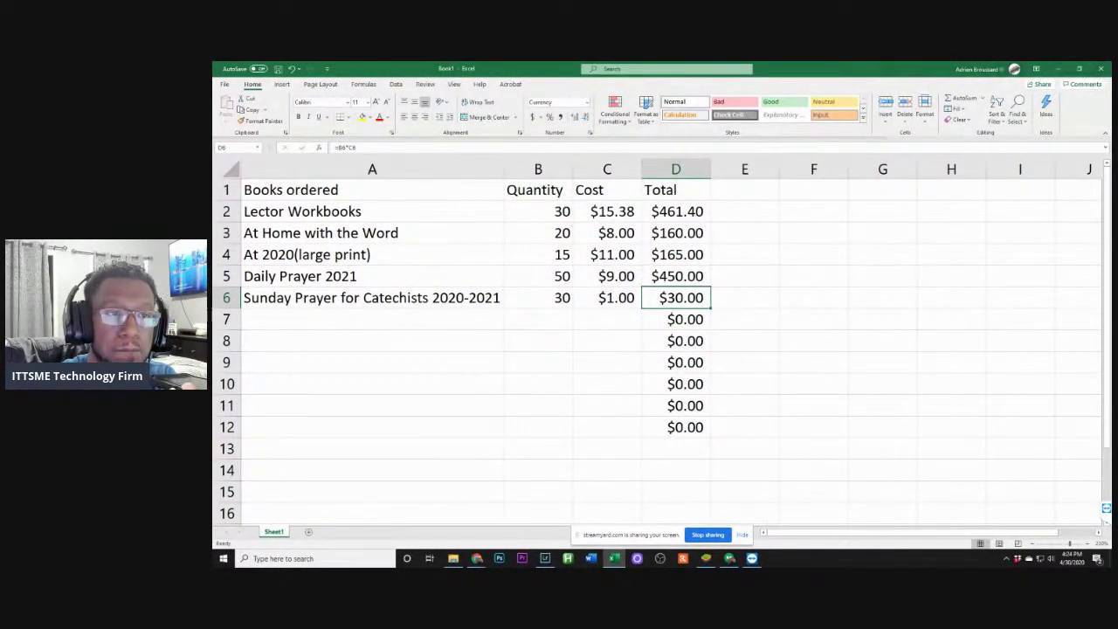
left_click(229, 85)
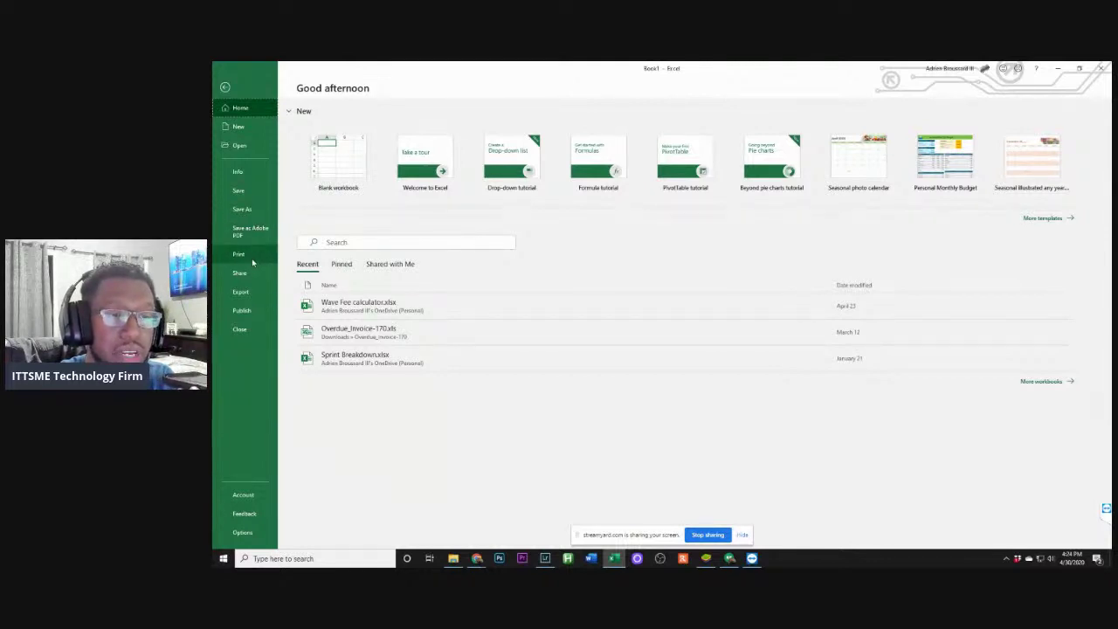
left_click(248, 256)
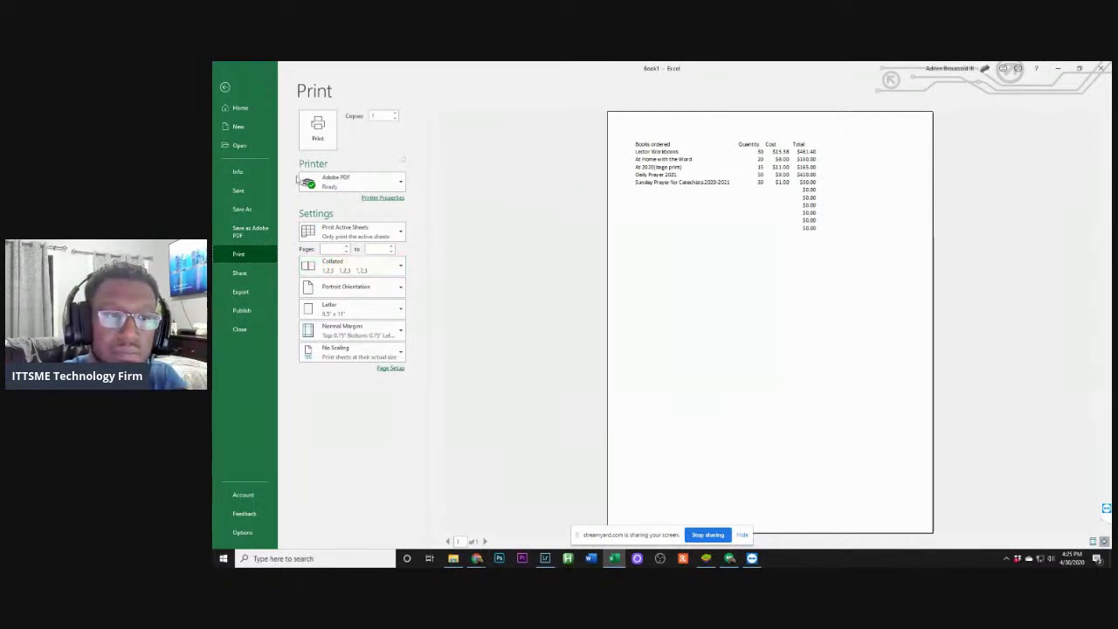
left_click(226, 88)
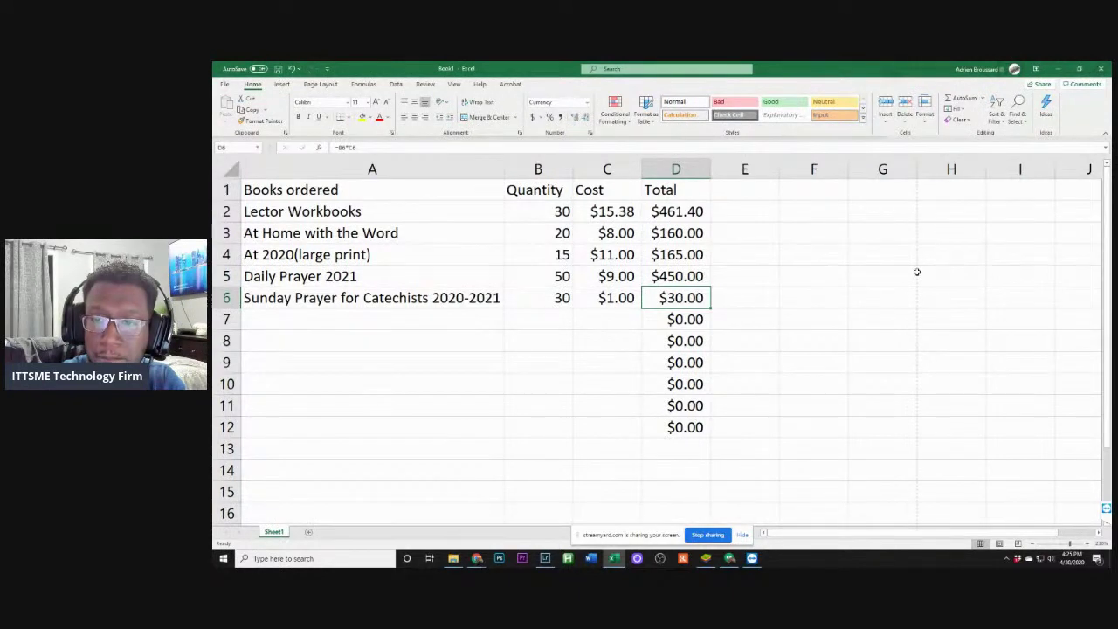
Examine where the printed page boundaries fall in the sheet around and below the book list
scroll(916, 275, "down", 1)
scroll(896, 207, "up", 1)
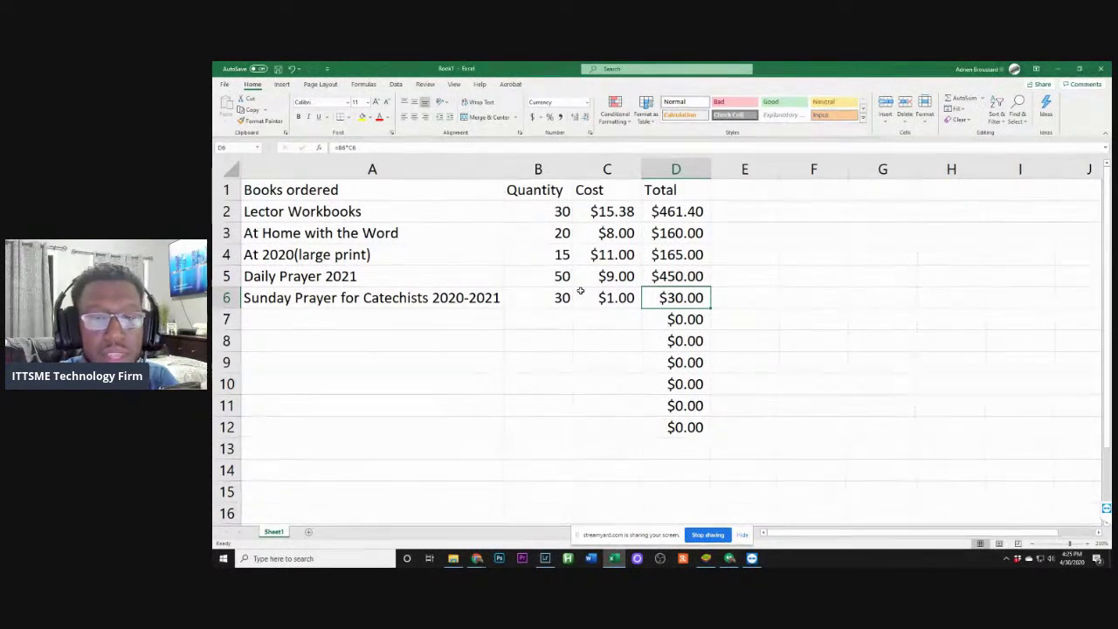
scroll(642, 329, "down", 1)
scroll(645, 331, "down", 10)
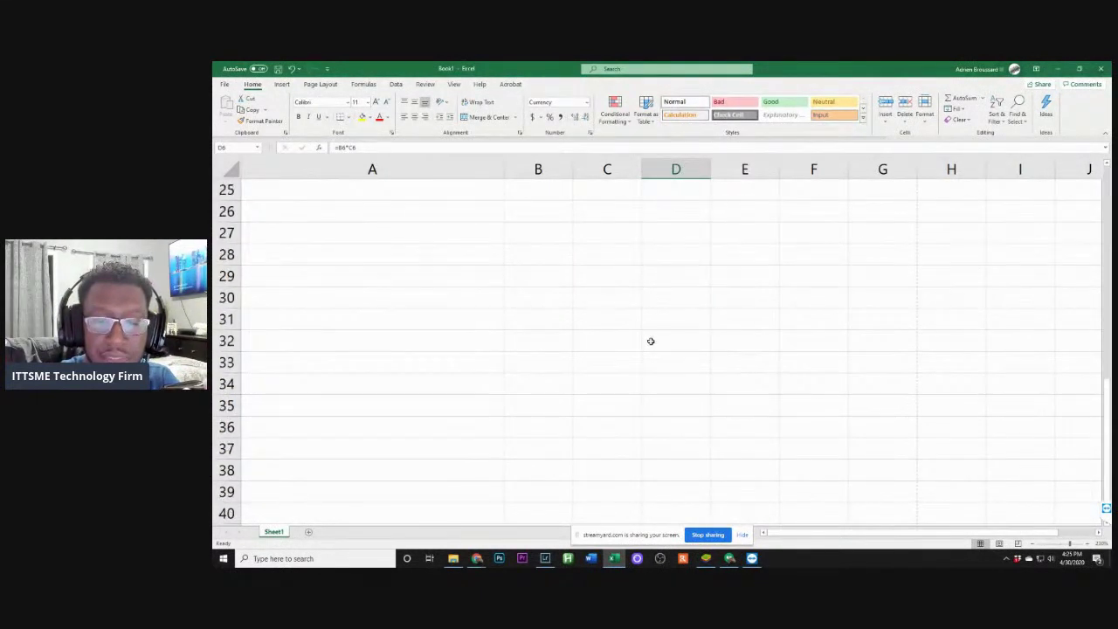
scroll(655, 329, "up", 4)
scroll(657, 332, "down", 5)
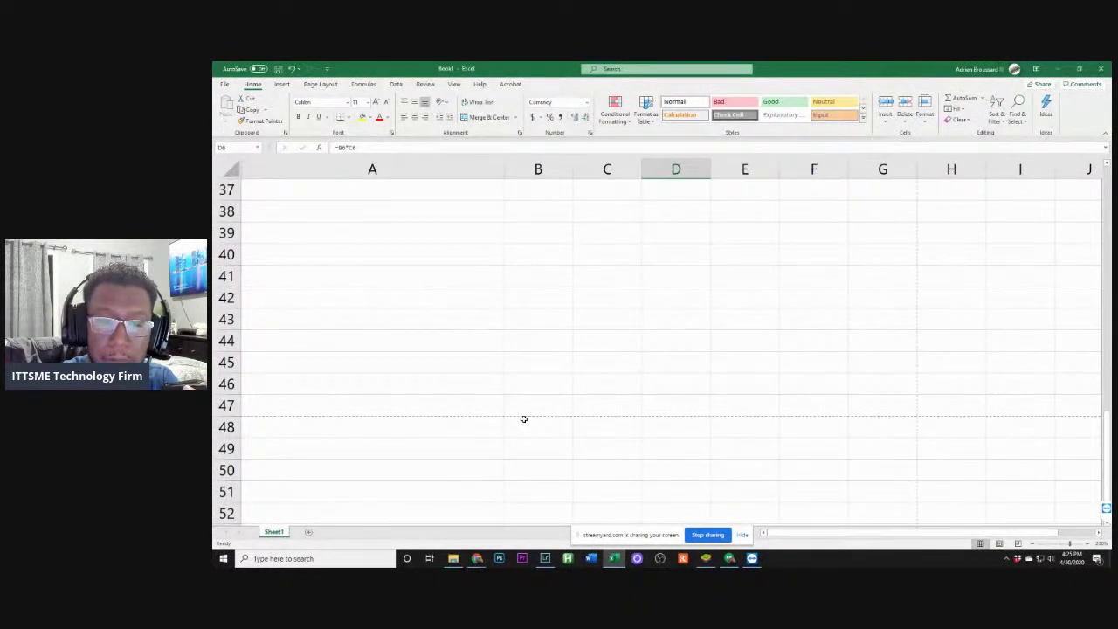
scroll(526, 414, "up", 12)
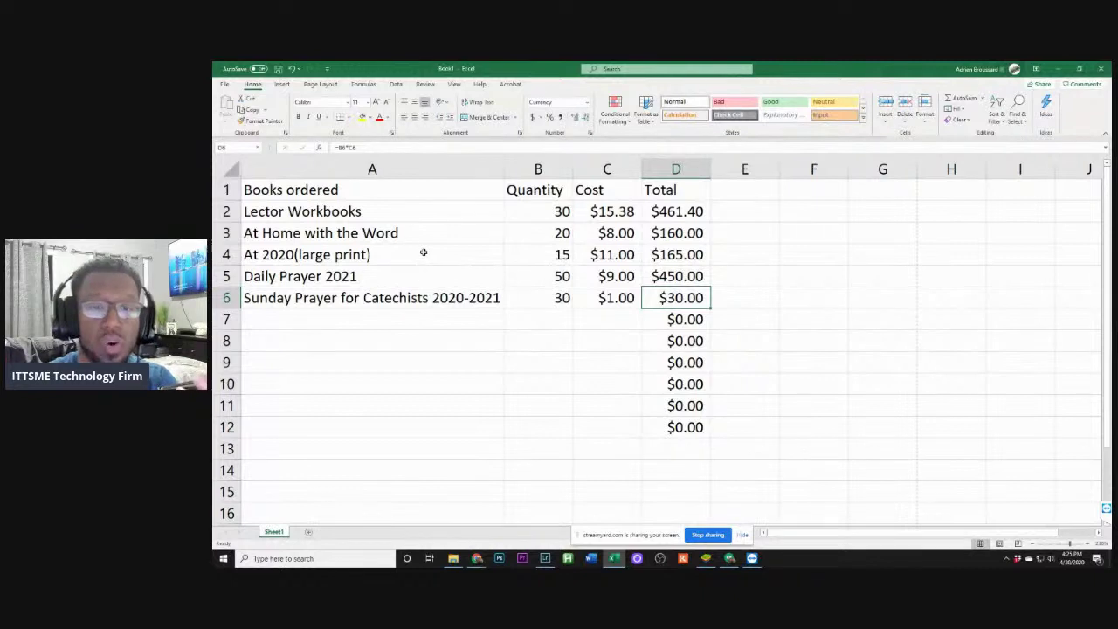
Apply All Borders to the header row cells A1 through D1
left_click(331, 191)
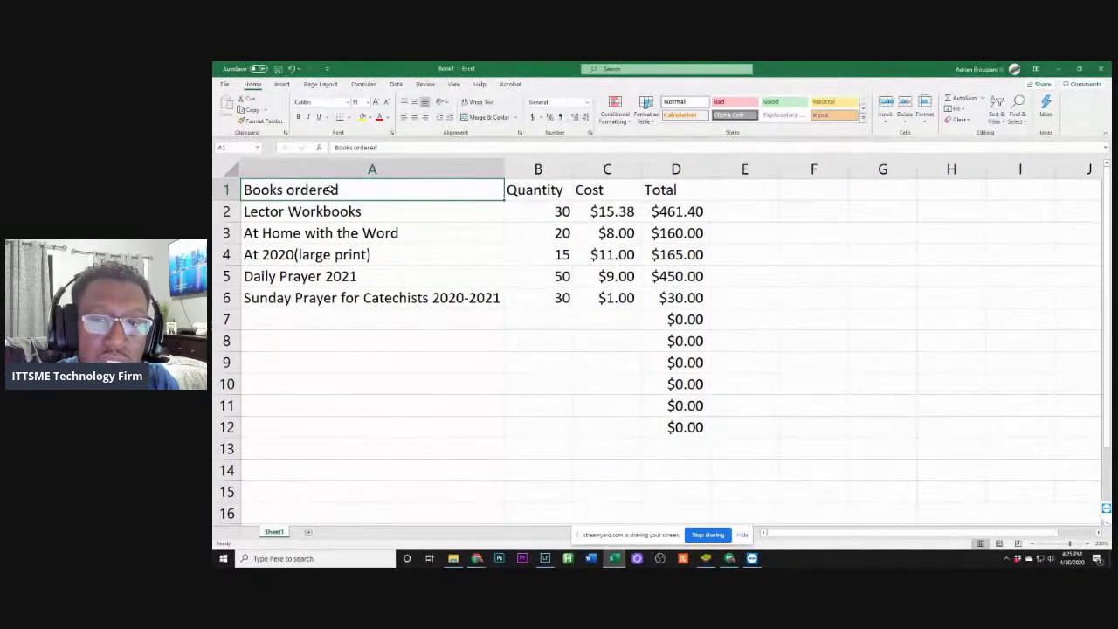
left_click(440, 166)
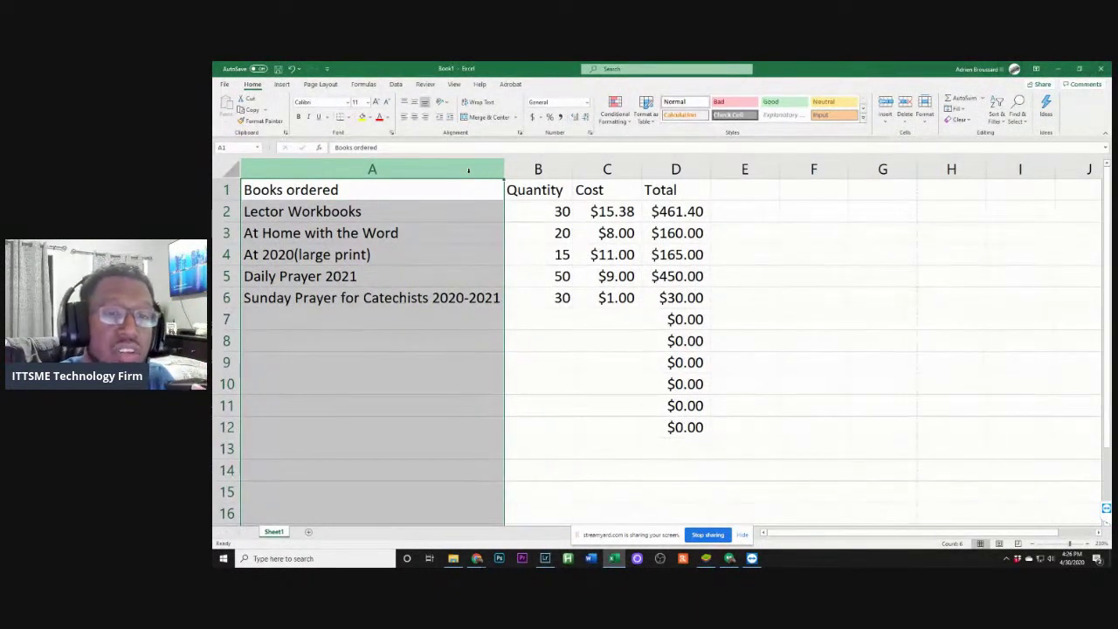
left_click(433, 197)
left_click_drag(433, 198, 661, 197)
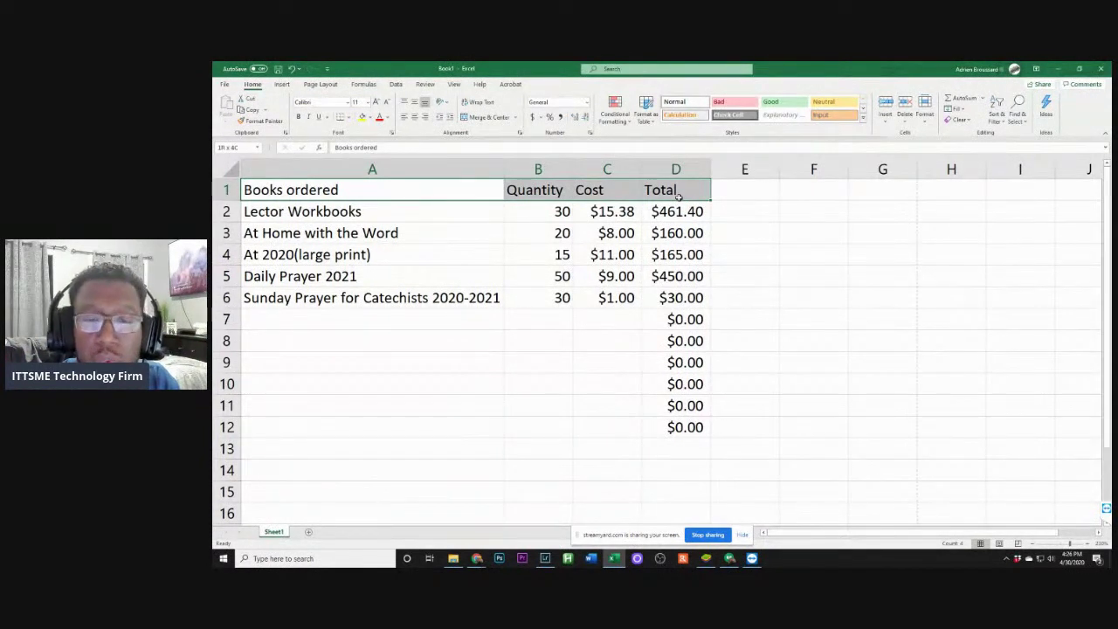
left_click_drag(677, 196, 678, 196)
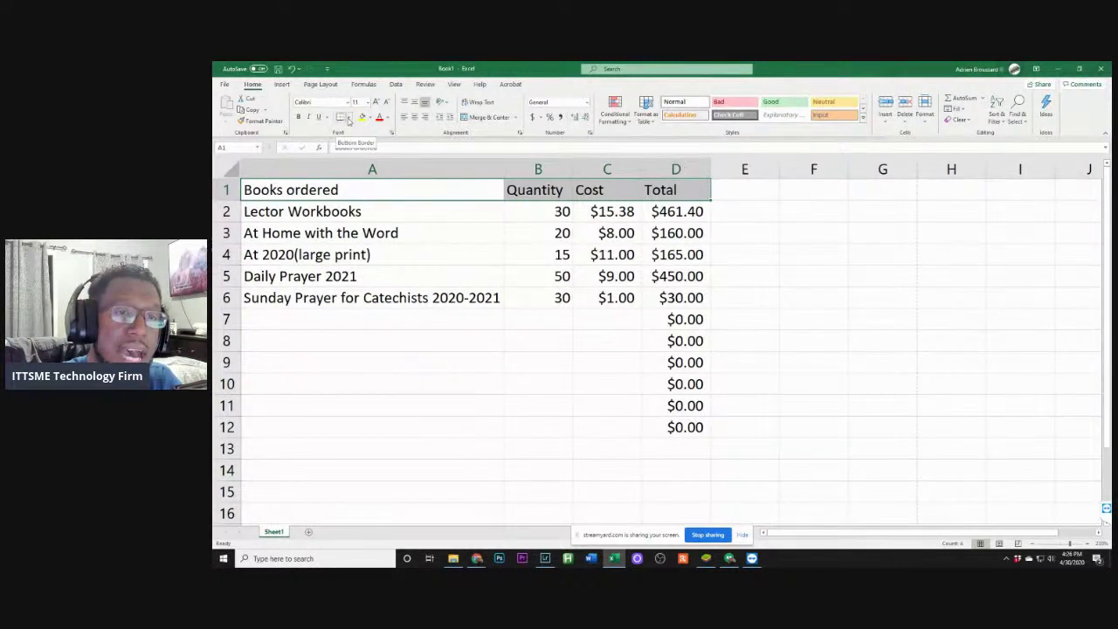
left_click(349, 118)
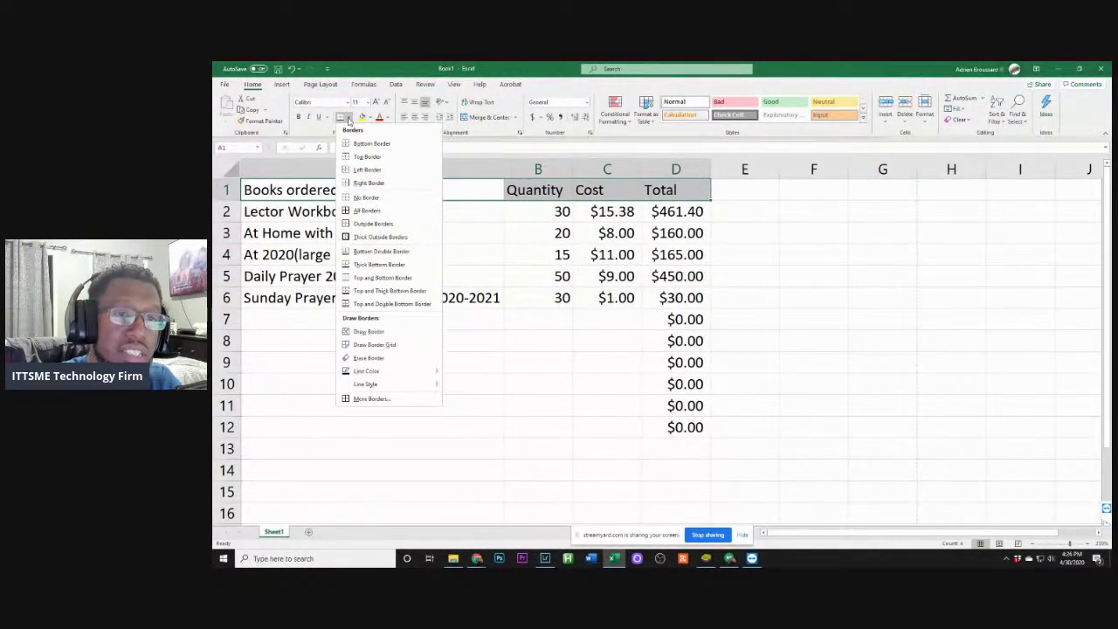
left_click(376, 212)
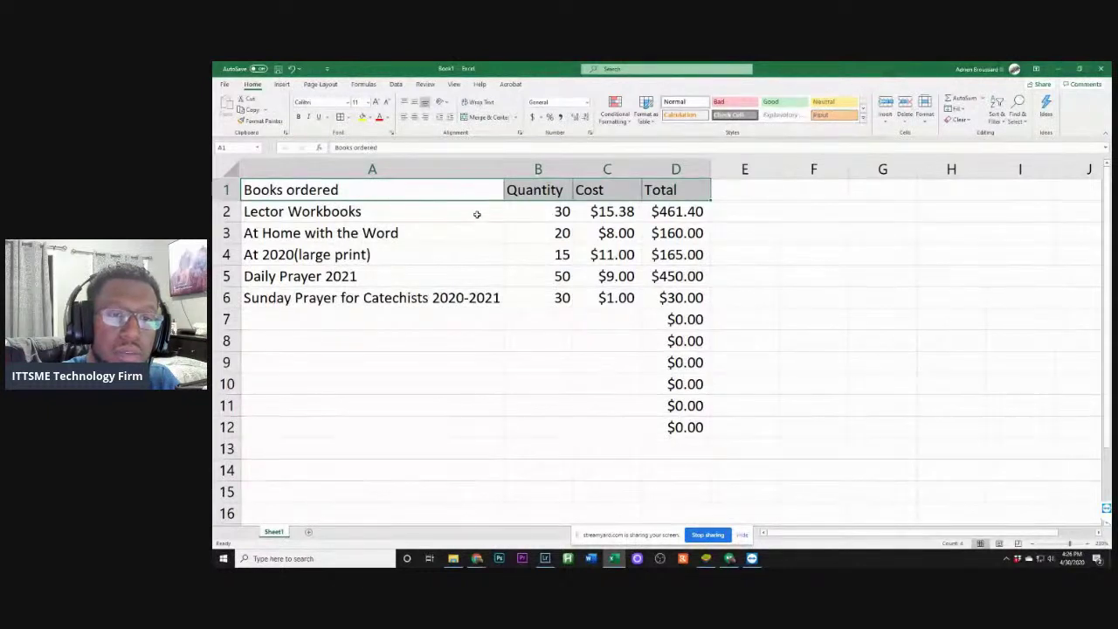
Check the header row's borders in the print preview and return to the sheet
left_click(224, 84)
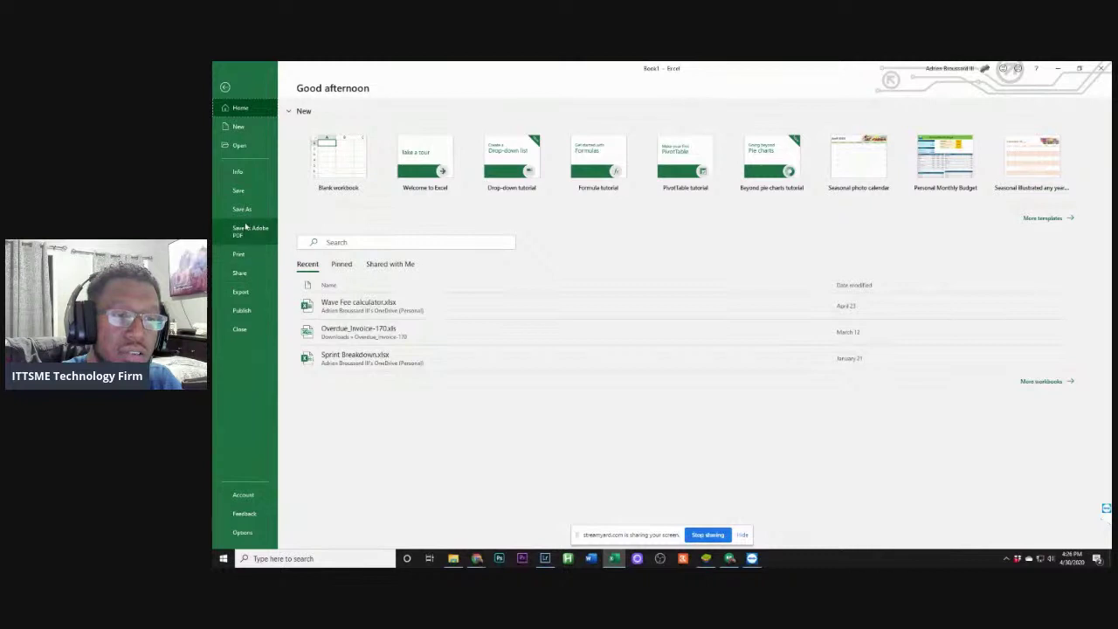
left_click(245, 255)
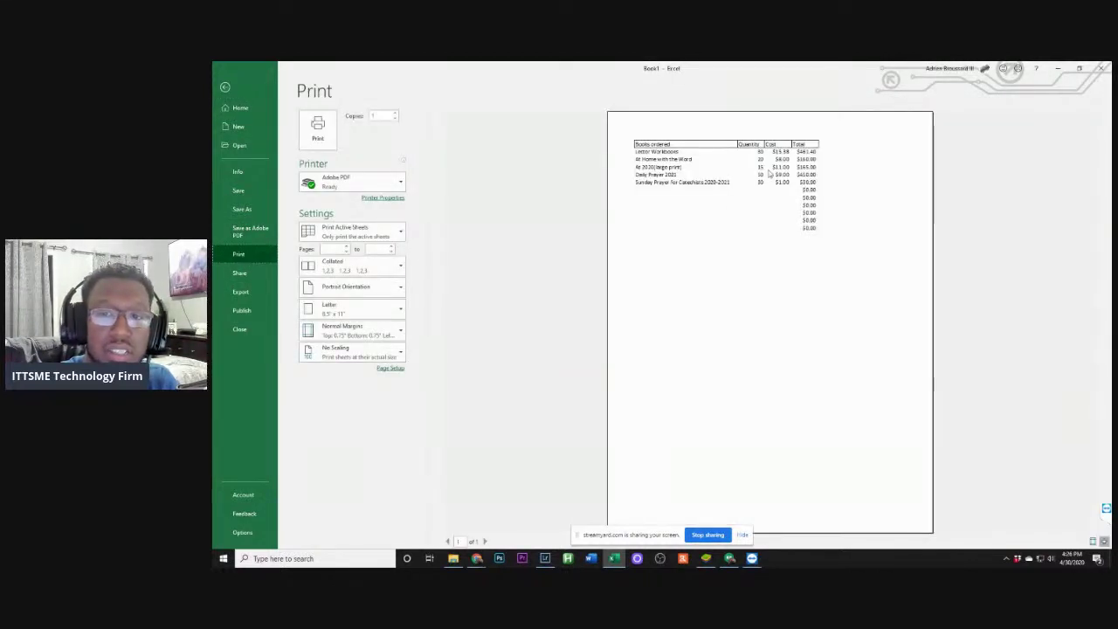
left_click(225, 88)
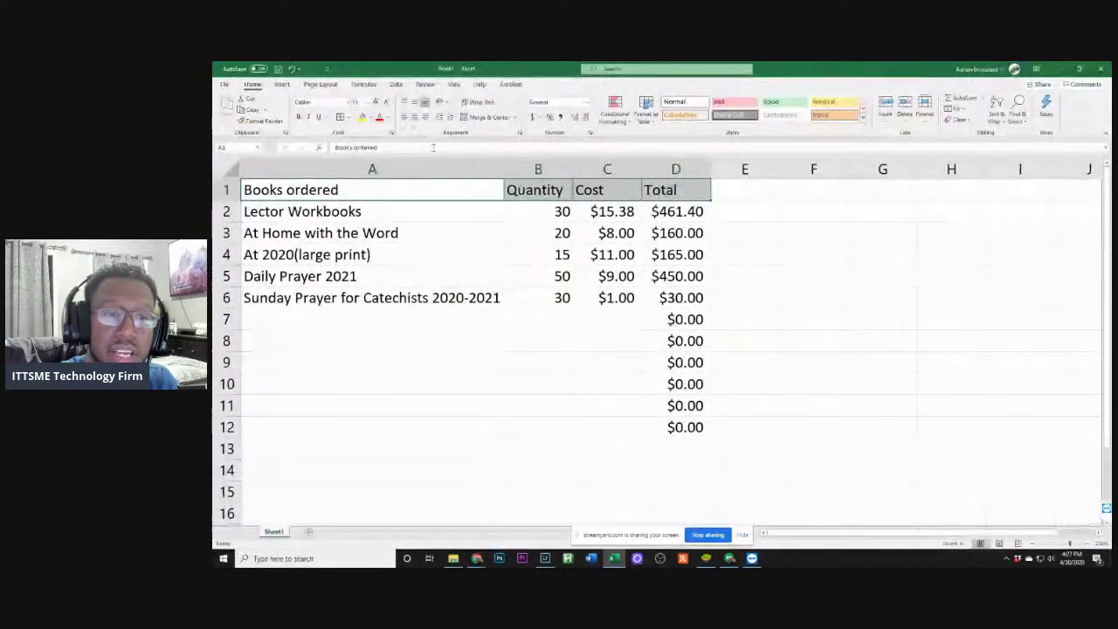
left_click(312, 210)
left_click_drag(312, 211, 394, 261)
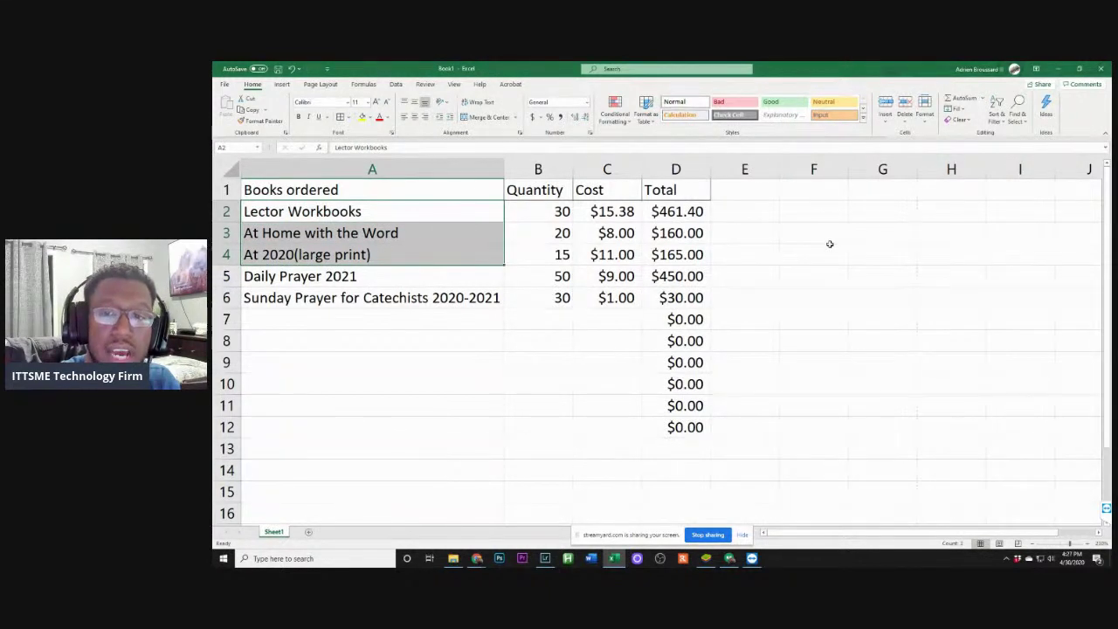
left_click(751, 213)
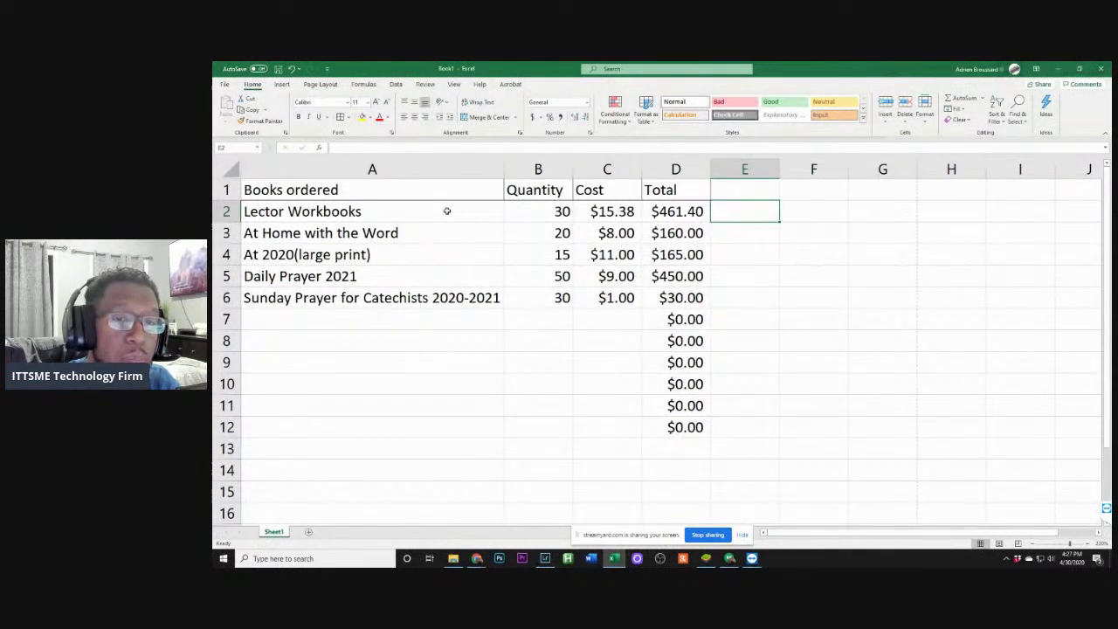
left_click(366, 214)
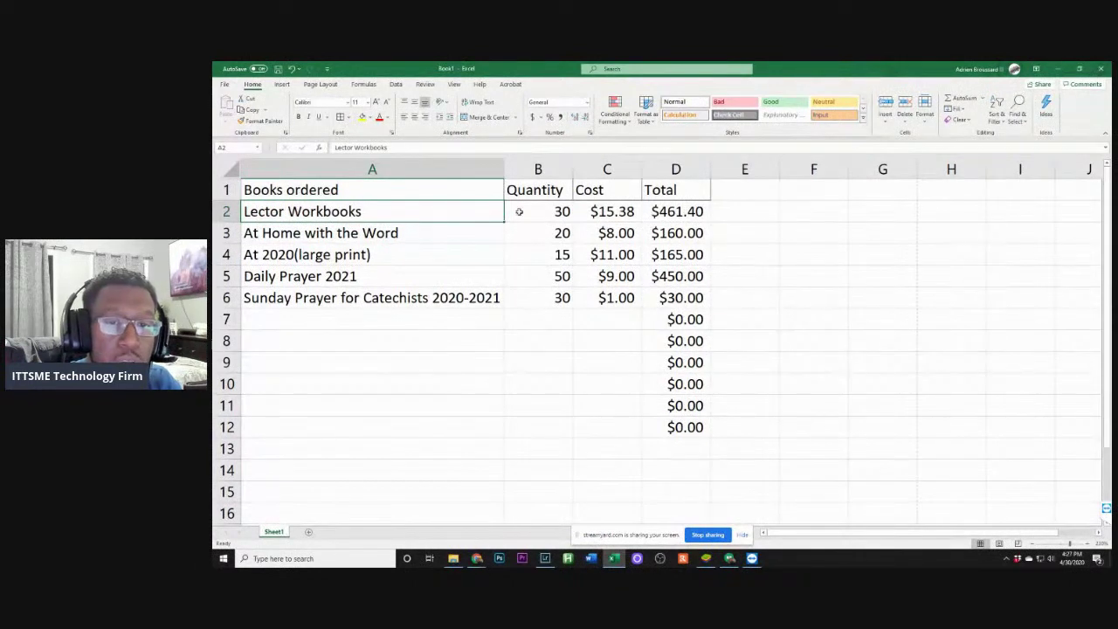
left_click_drag(459, 216, 690, 212)
left_click(477, 211)
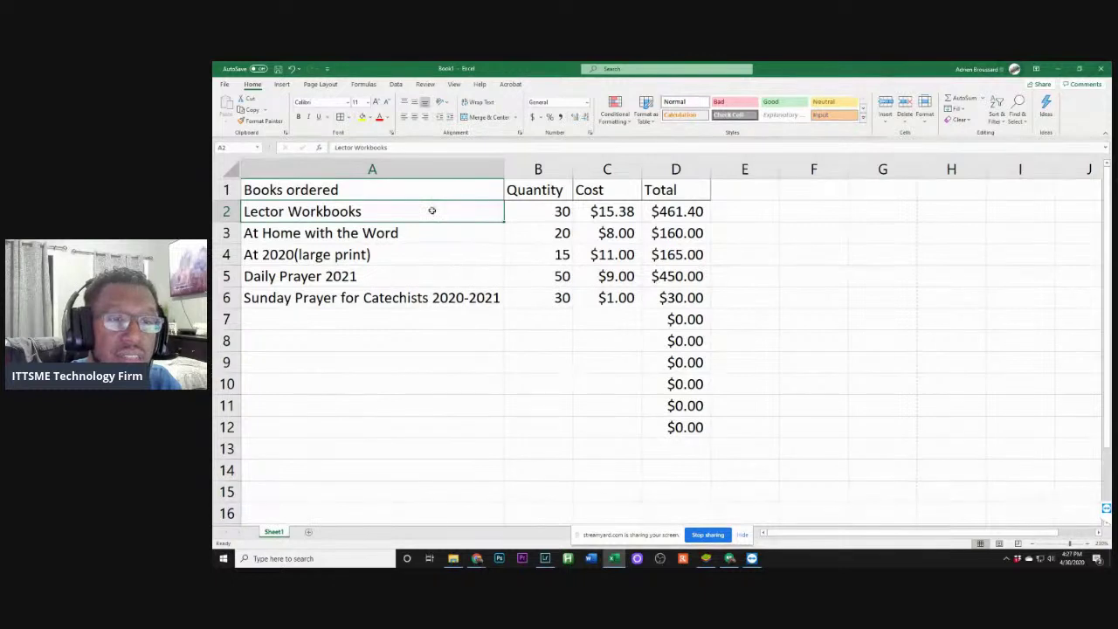
Apply All Borders to the book rows and empty rows below them, cells A2 through D12
left_click_drag(431, 209, 668, 213)
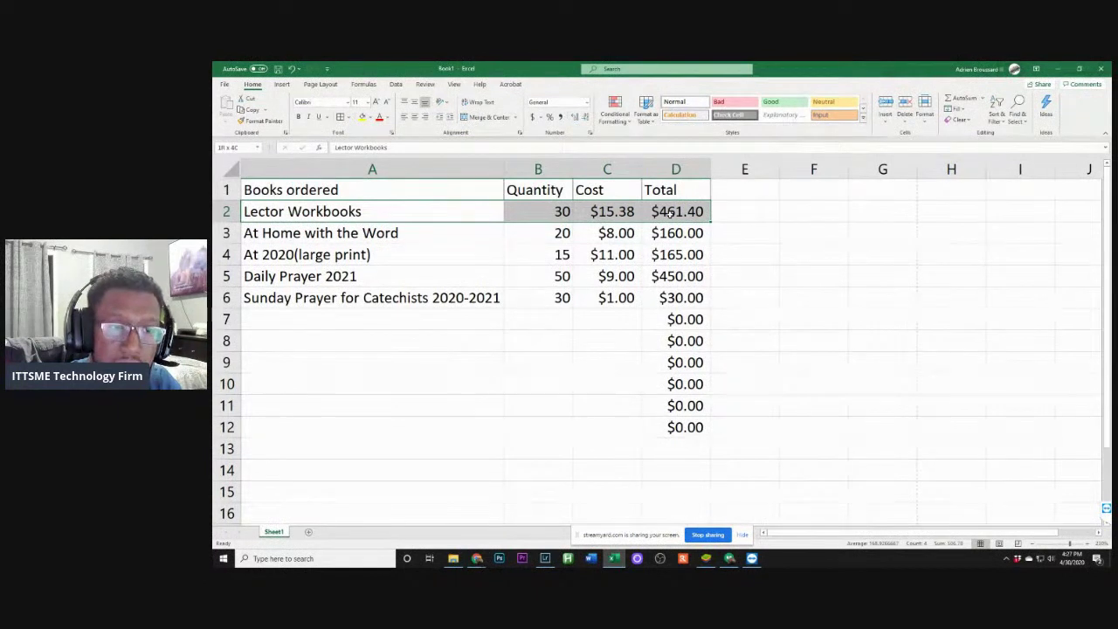
left_click(501, 213)
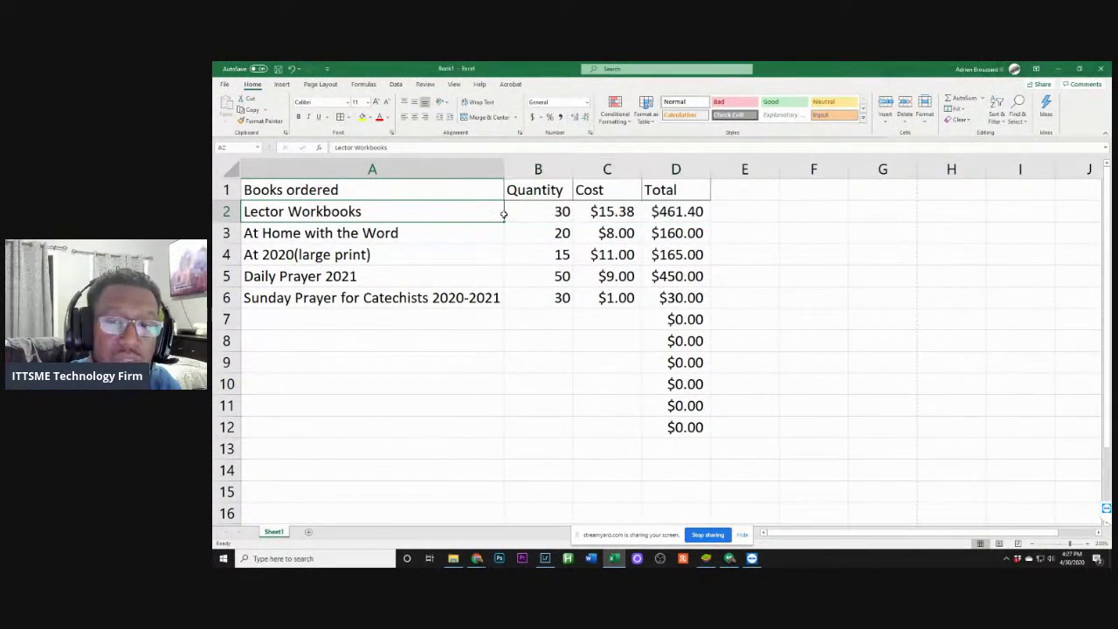
left_click_drag(503, 214, 661, 426)
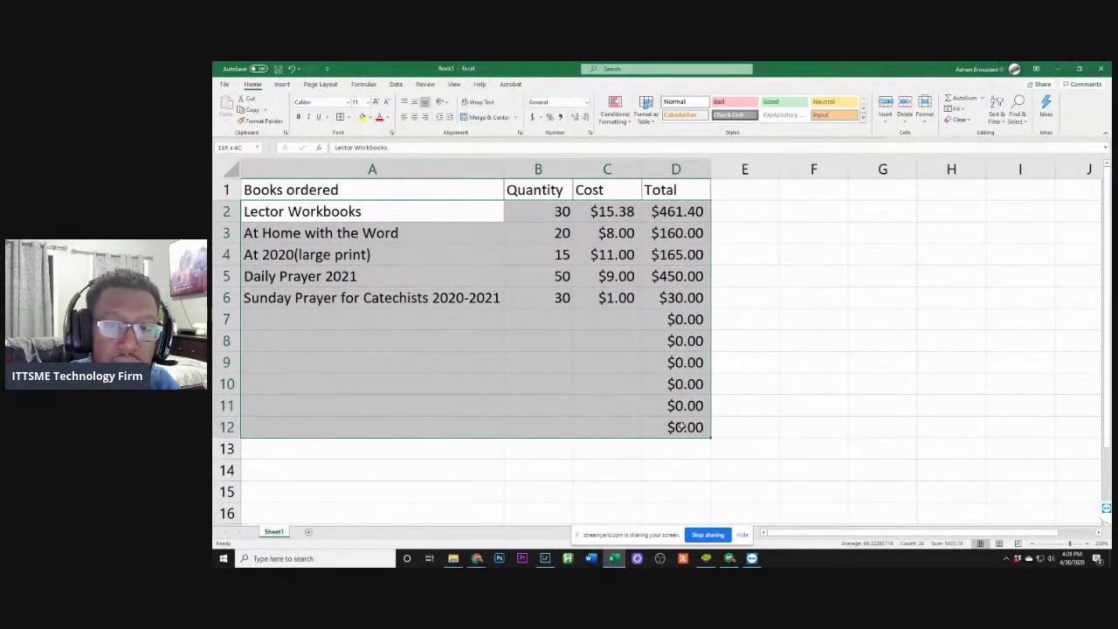
left_click_drag(679, 427, 680, 426)
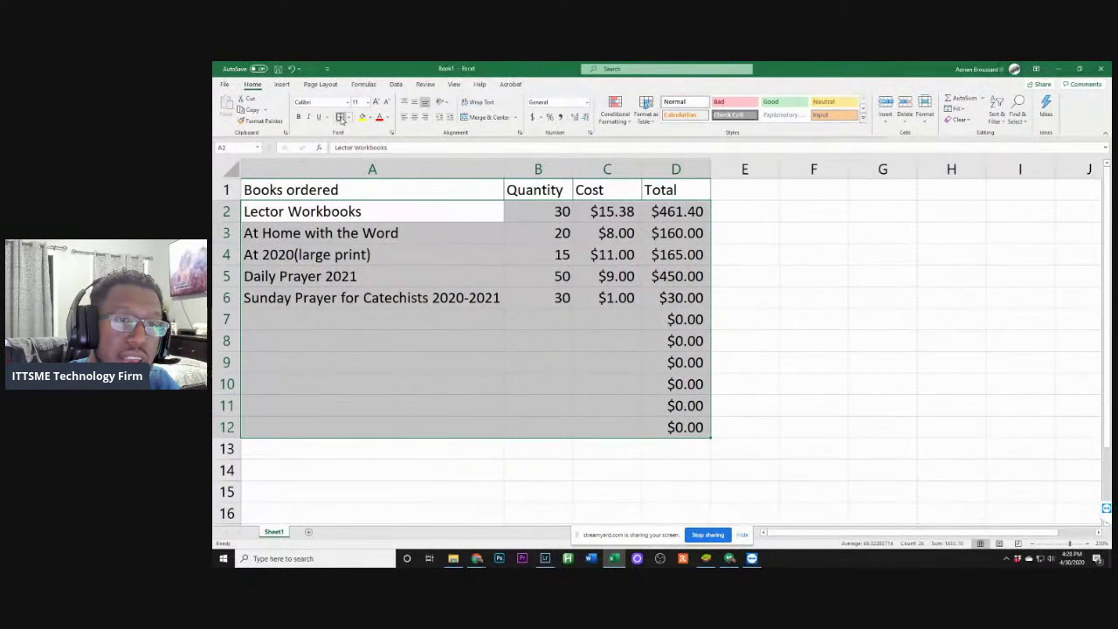
left_click(346, 118)
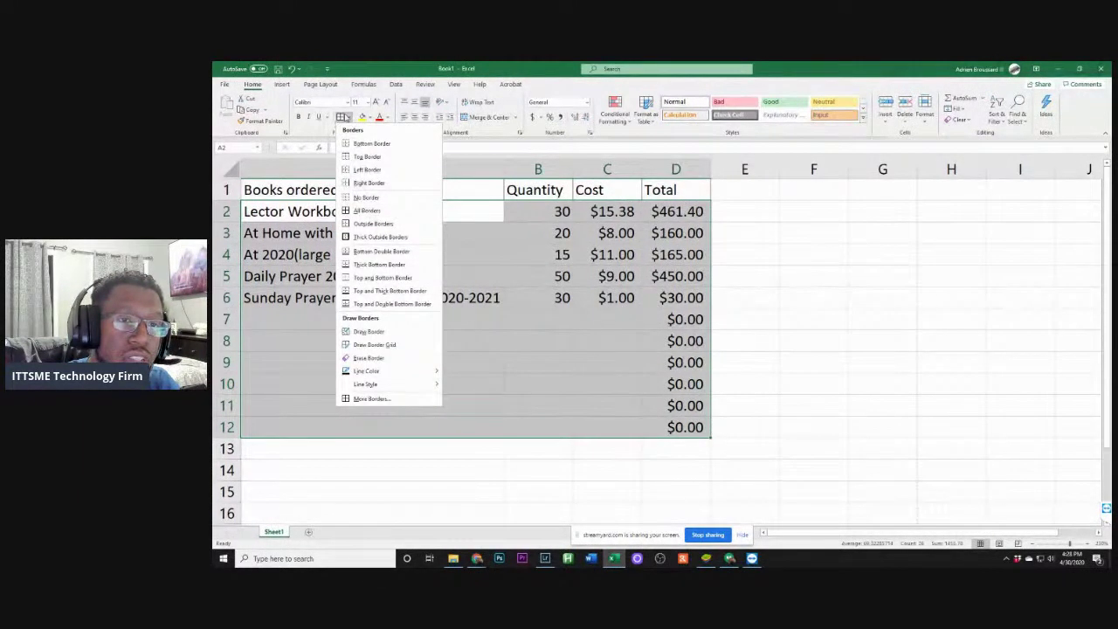
left_click(341, 119)
left_click(342, 119)
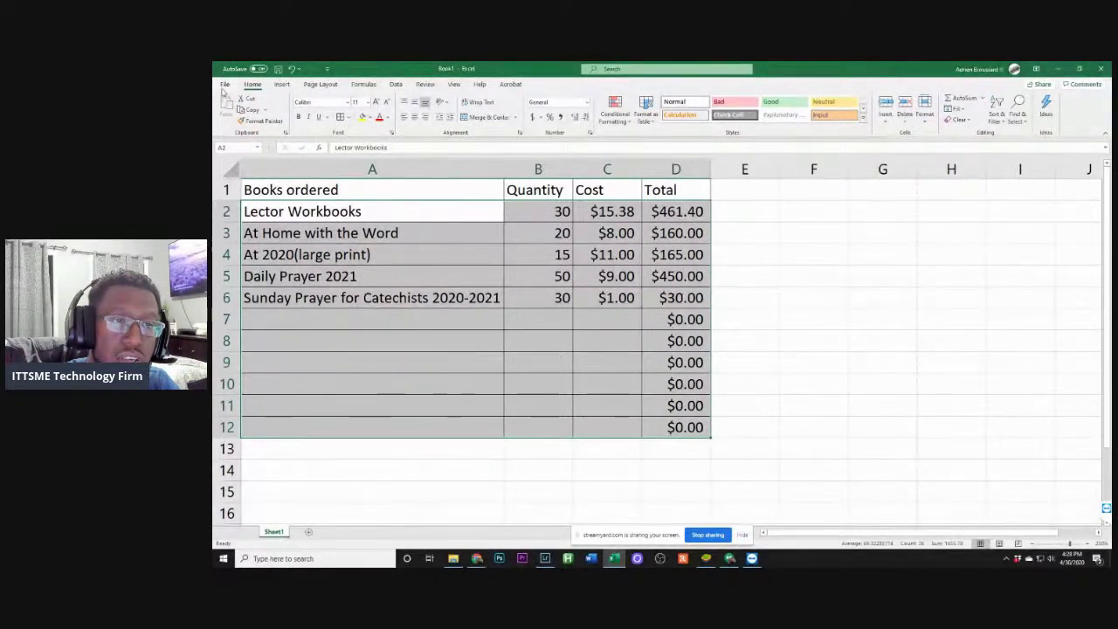
Check the fully bordered book list in the print preview and return to the sheet
left_click(224, 84)
left_click(239, 253)
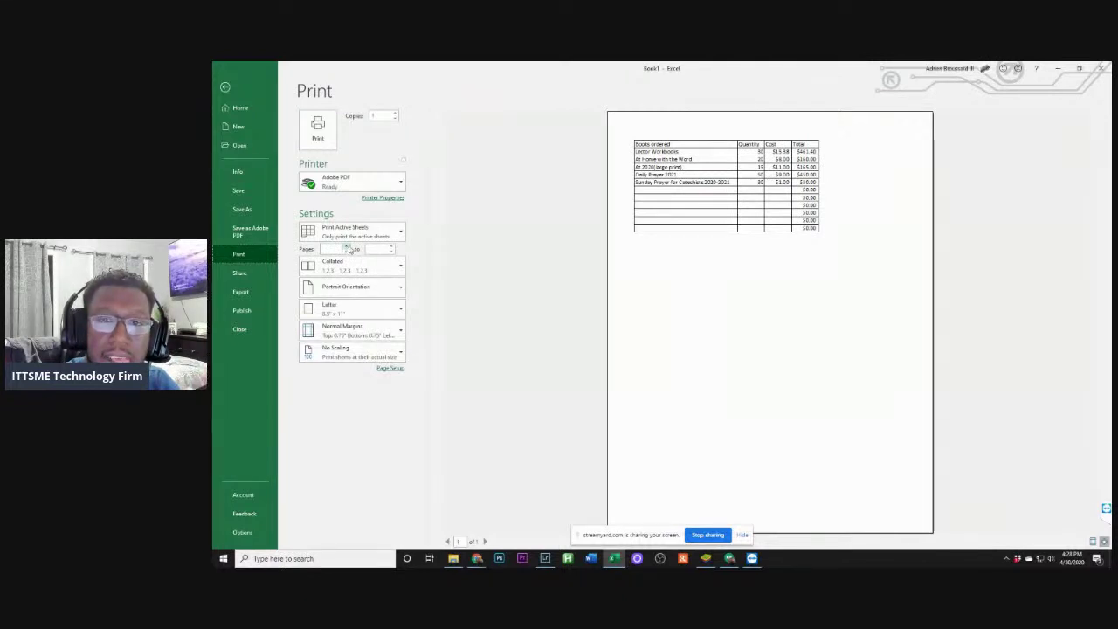
left_click(225, 86)
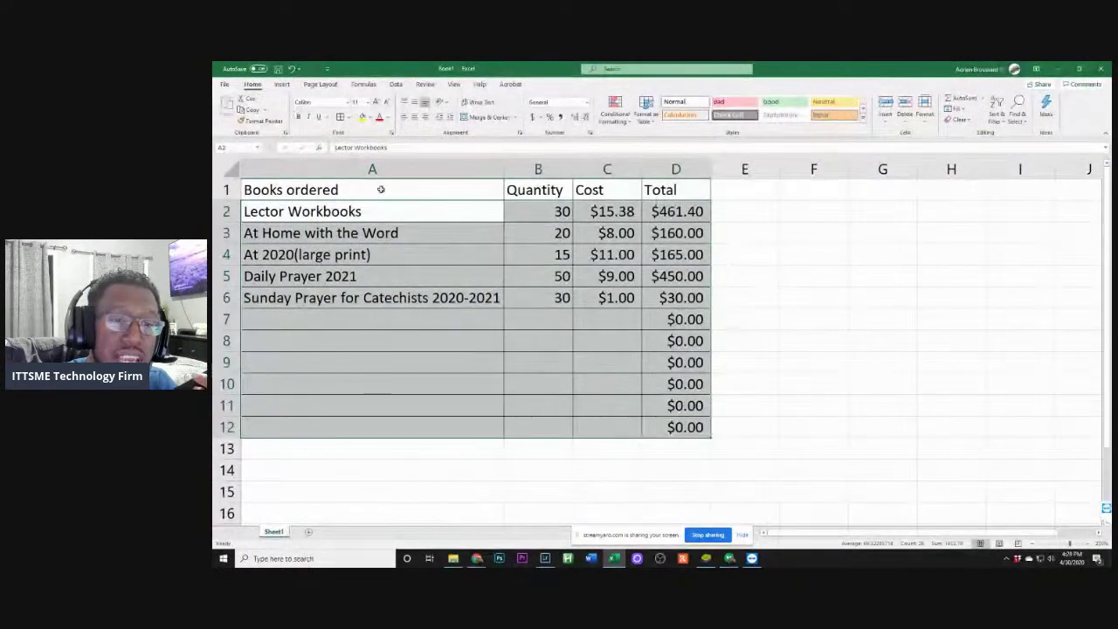
Shade alternate rows 2, 4, 6, 8, 10 and 12 with the White, Background 1, Darker 15% fill color
left_click(445, 211)
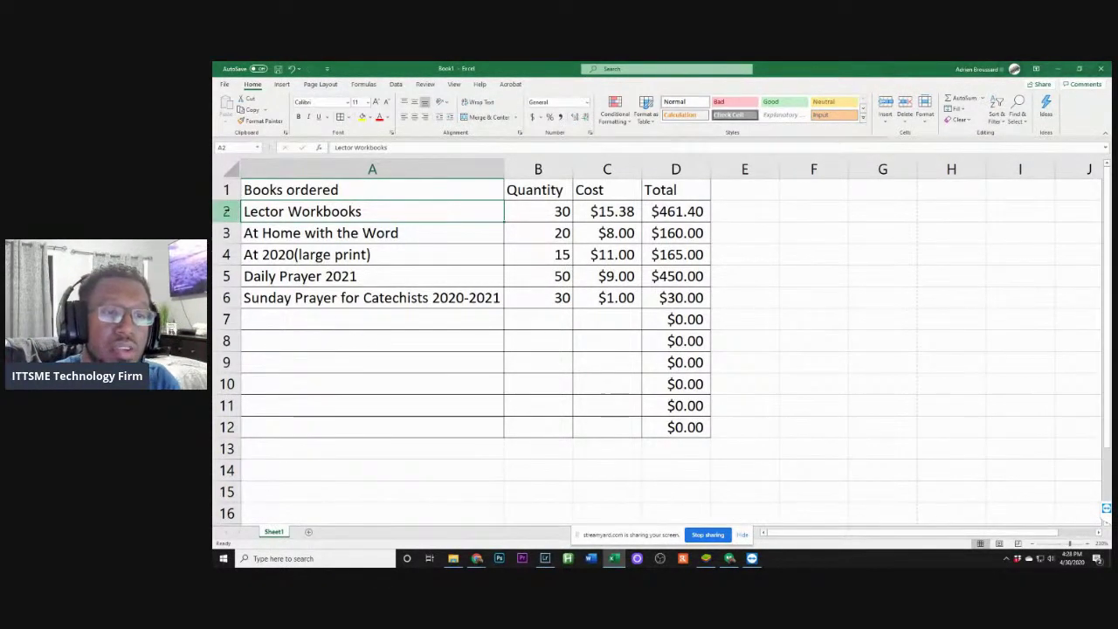
left_click(227, 212)
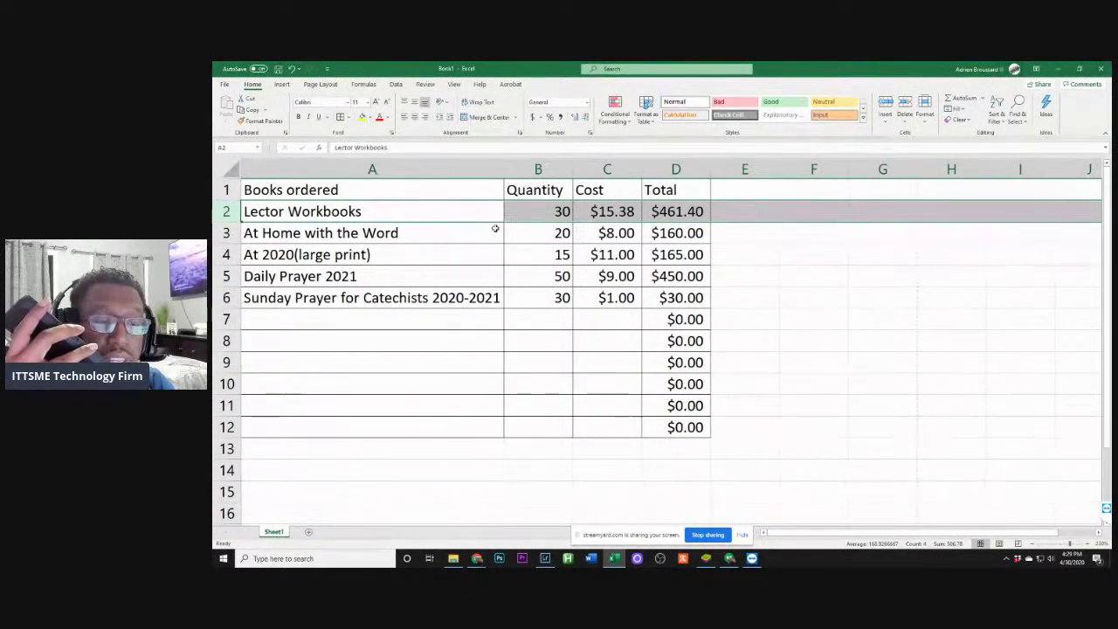
left_click(416, 255, "ctrl")
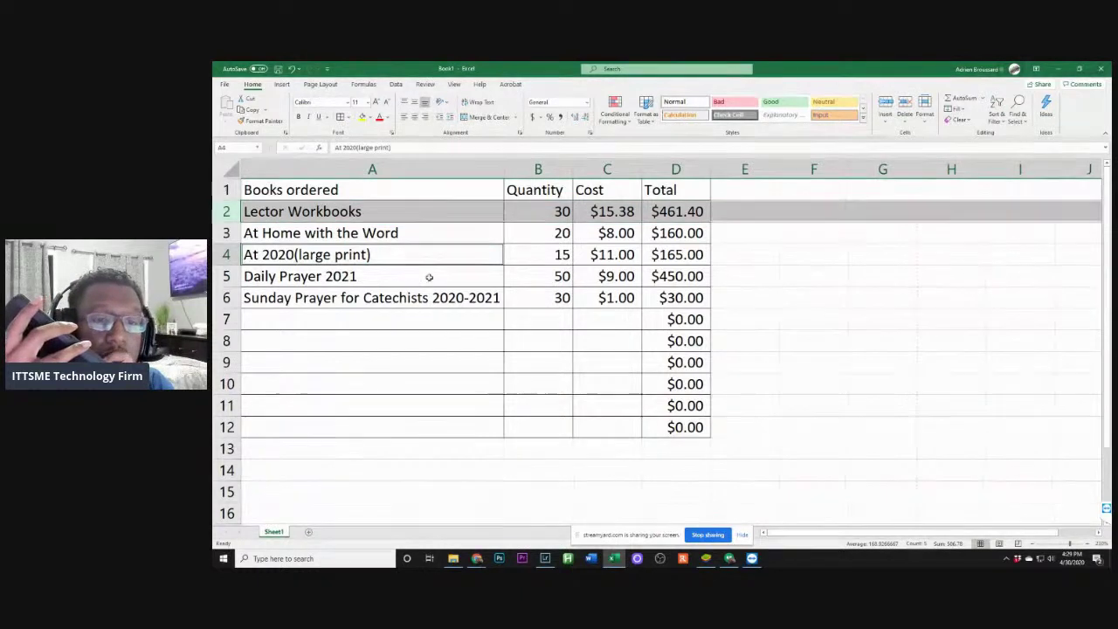
left_click(410, 300, "ctrl")
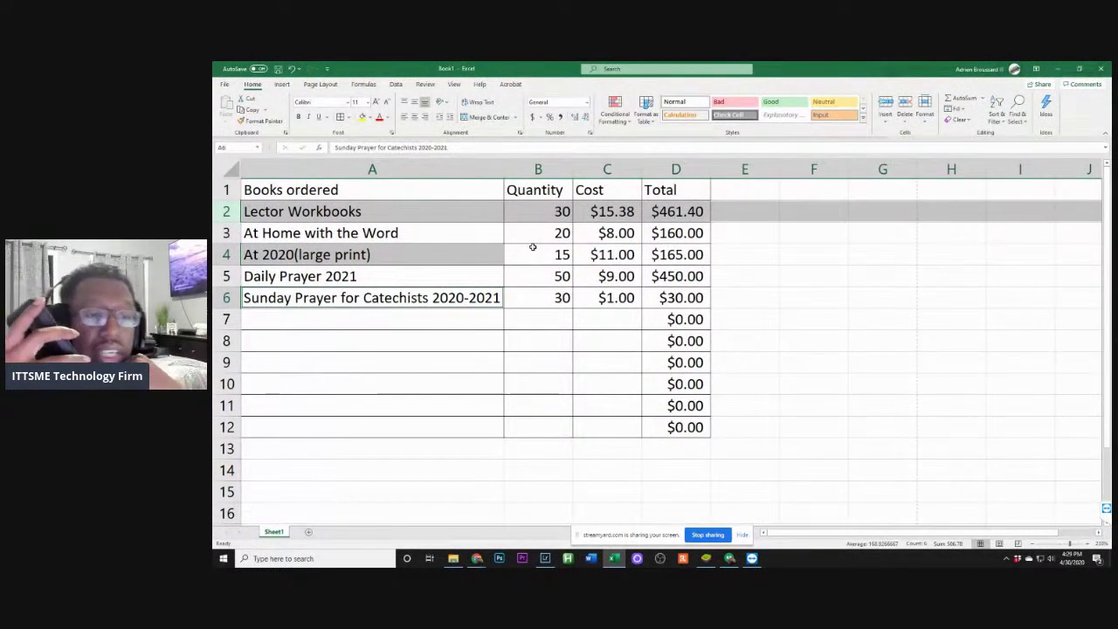
left_click(224, 255, "ctrl")
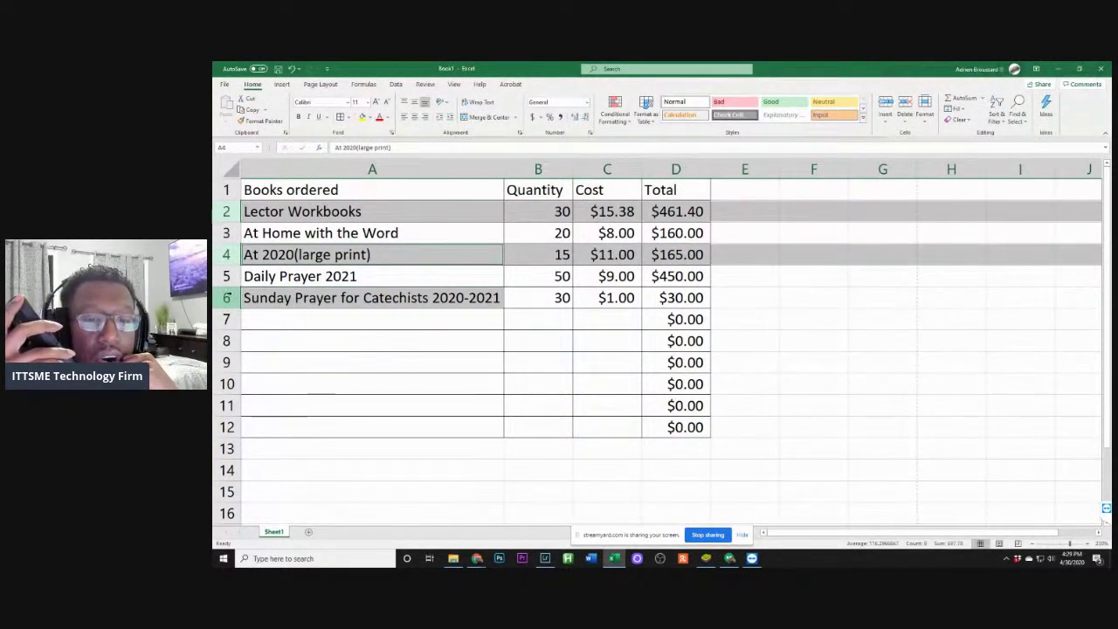
left_click(227, 298, "ctrl")
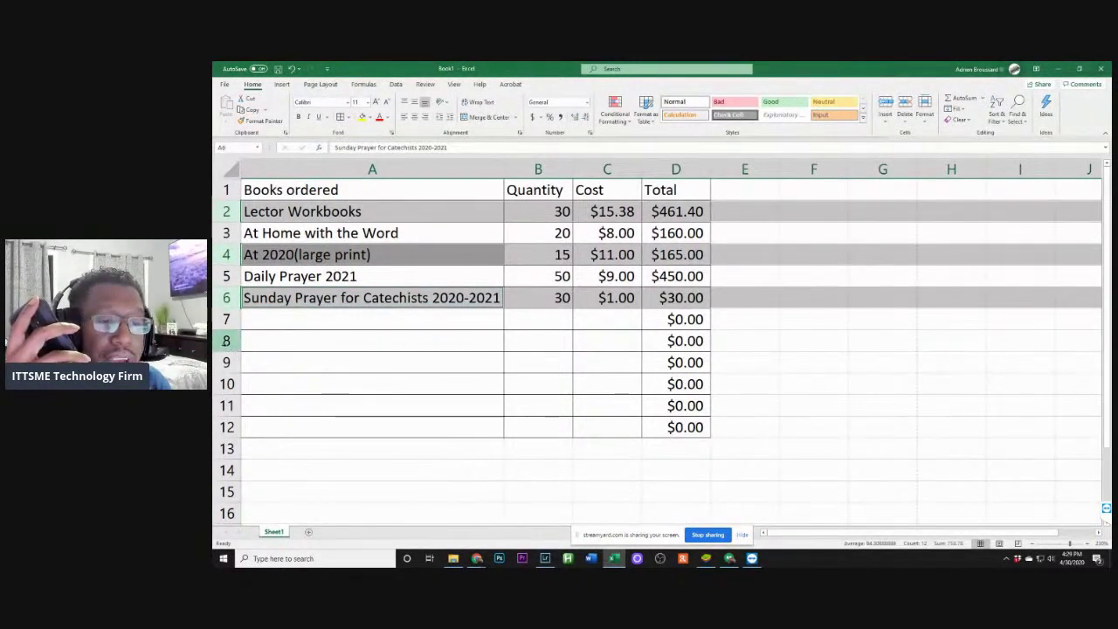
left_click(226, 340, "ctrl")
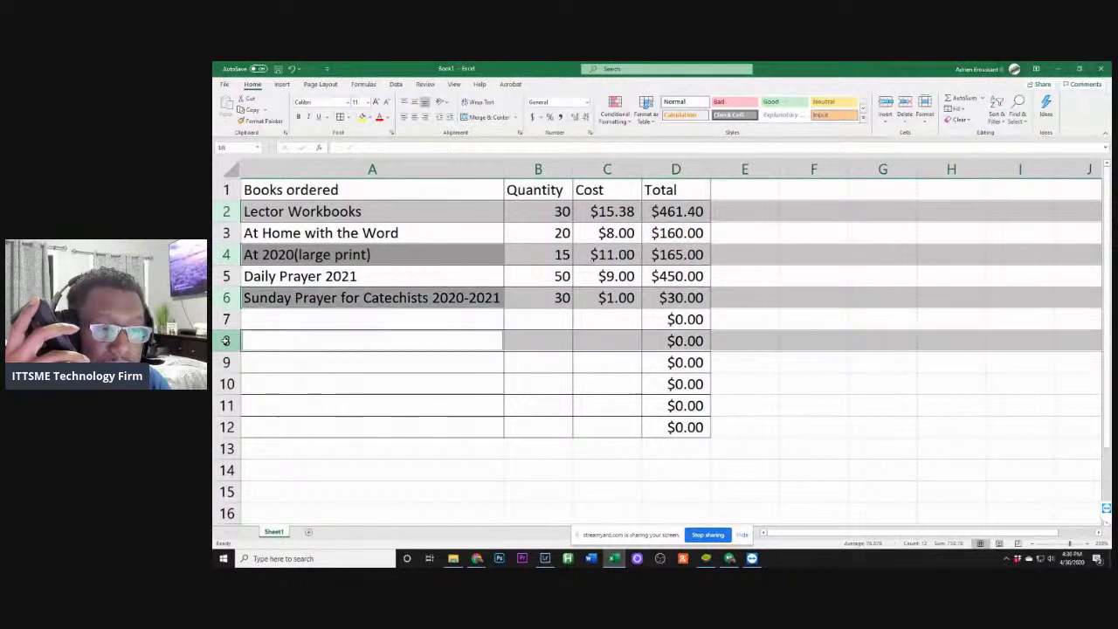
left_click(225, 383, "ctrl")
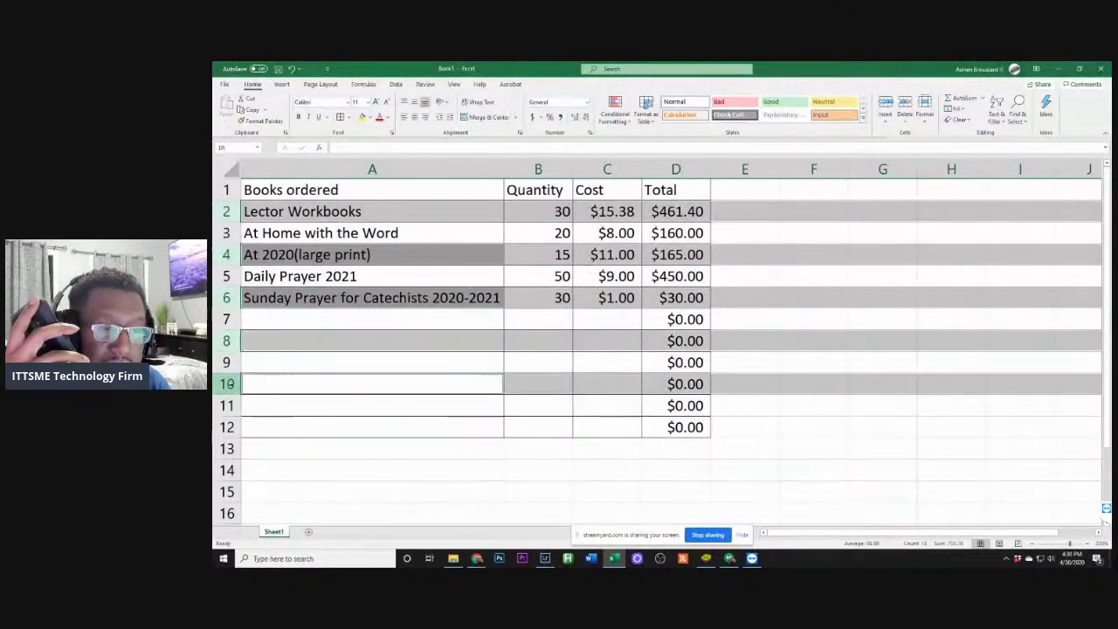
left_click(225, 426, "ctrl")
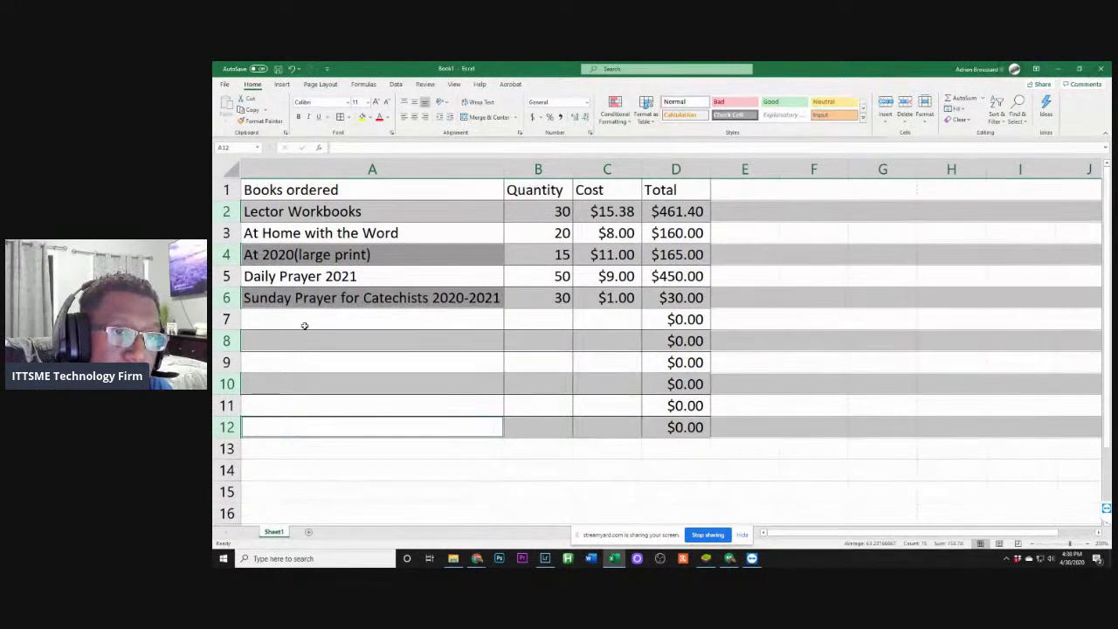
left_click(370, 118)
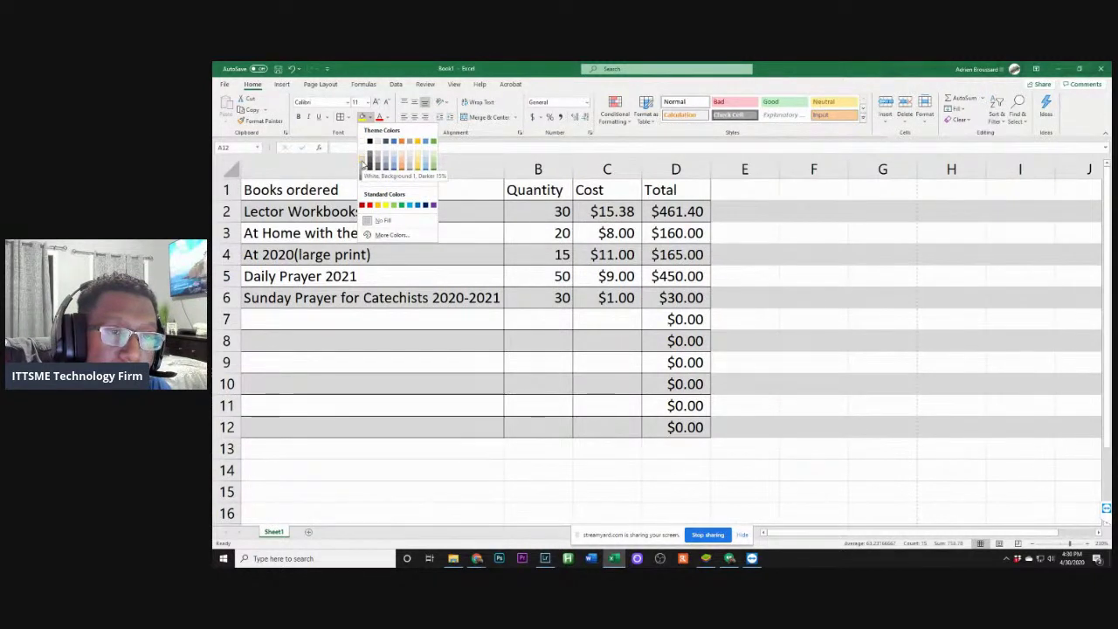
left_click(365, 162)
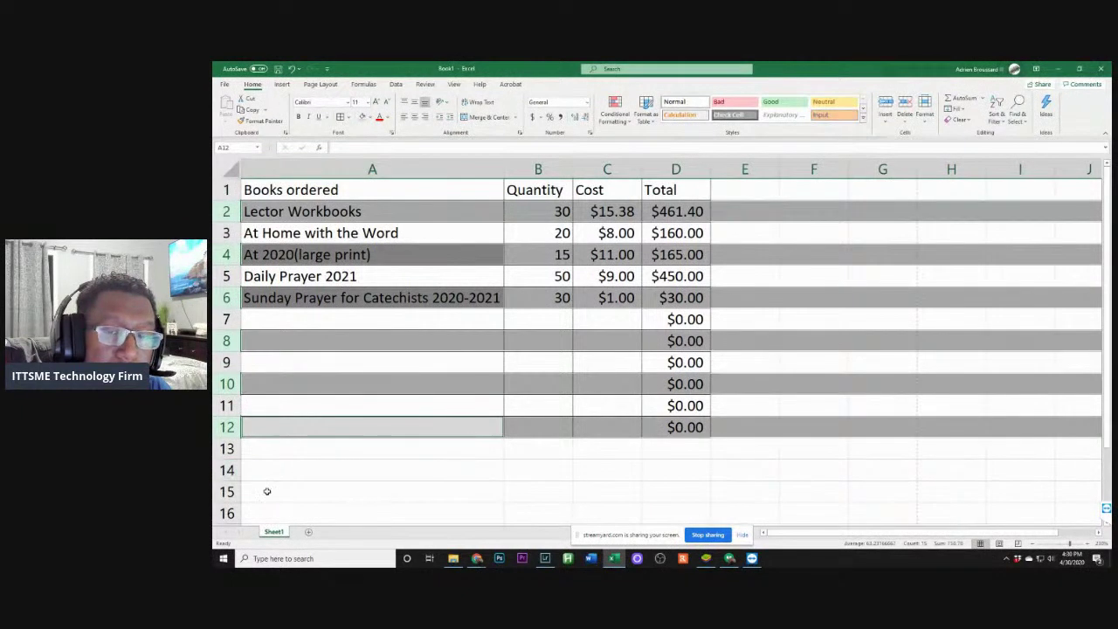
left_click(386, 466)
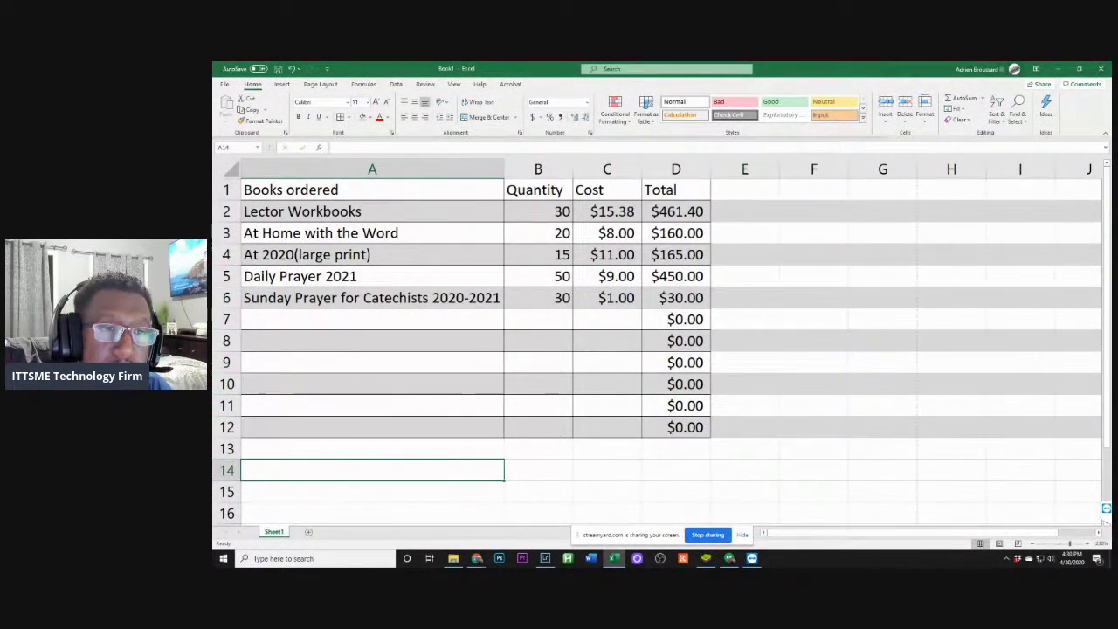
Check the alternating row shading in the print preview and return to the sheet
left_click(225, 84)
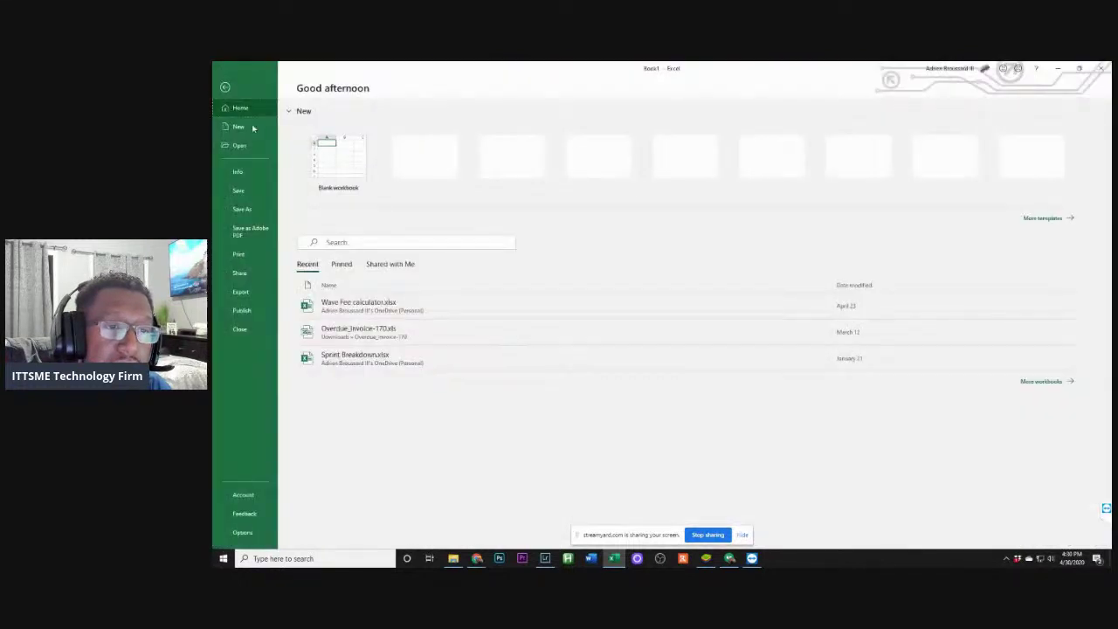
left_click(239, 254)
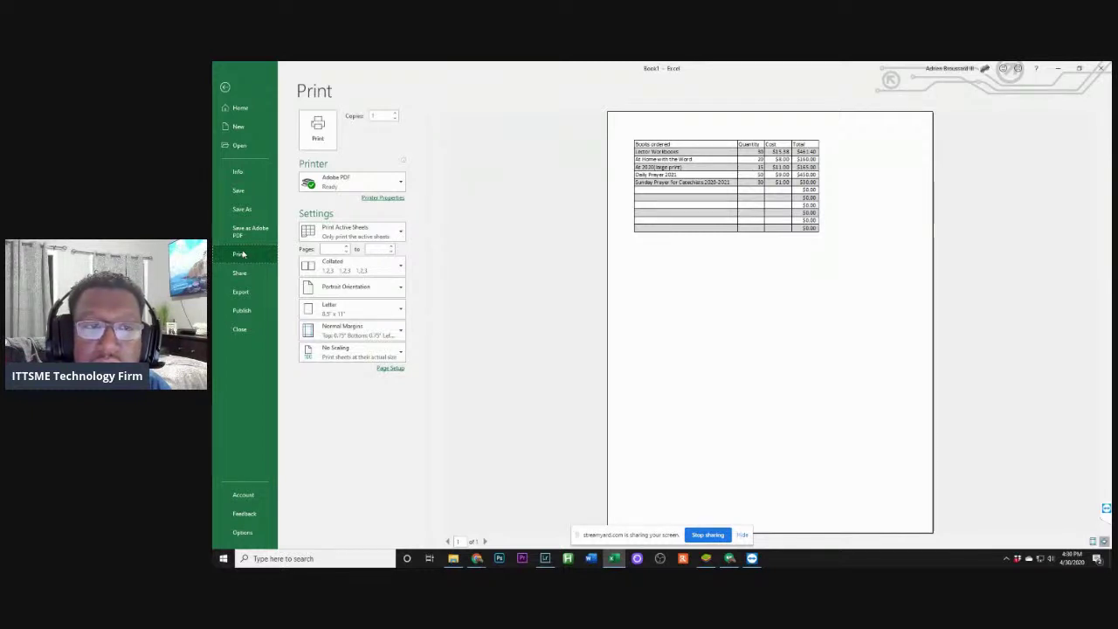
left_click(225, 89)
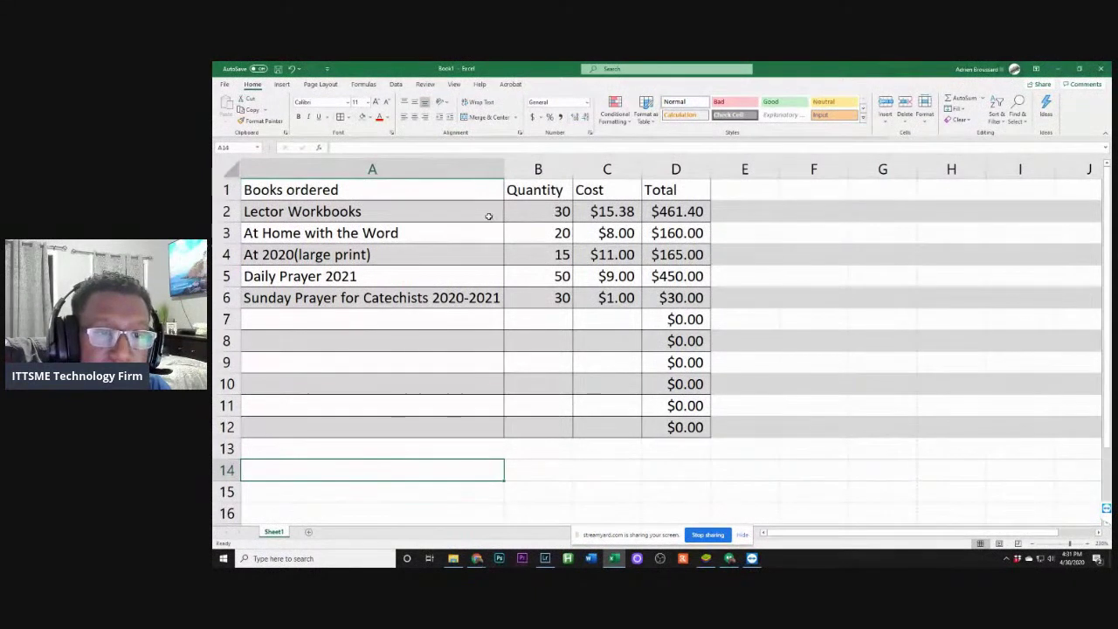
Center the Quantity values in B2 through B6 and the Cost and Total cells in C2 through D12
left_click(533, 213)
left_click_drag(534, 213, 534, 295)
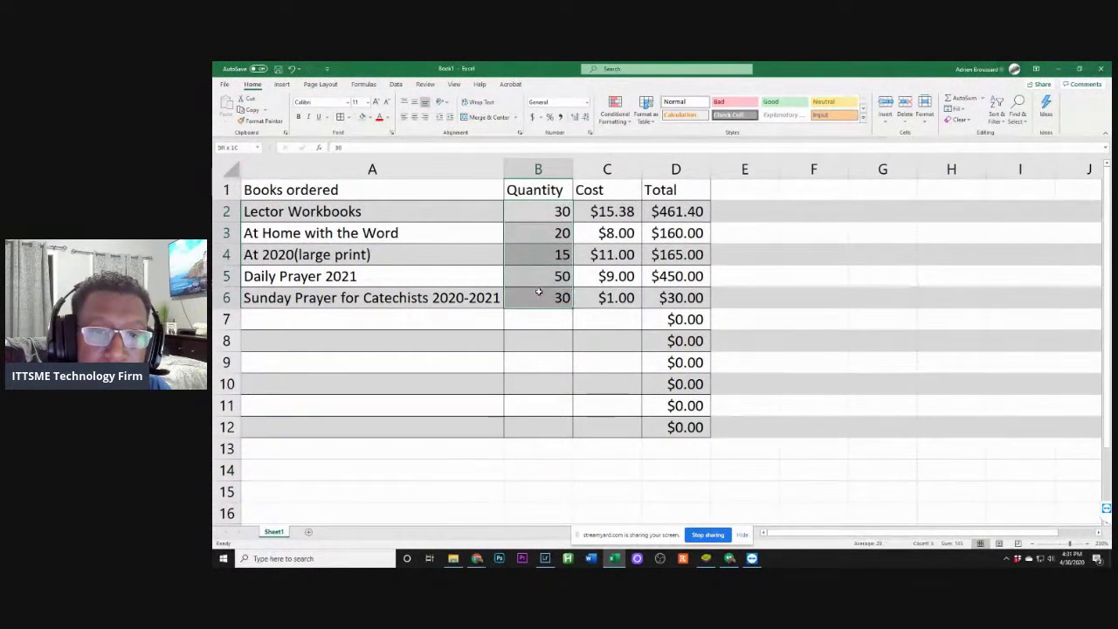
left_click(415, 118)
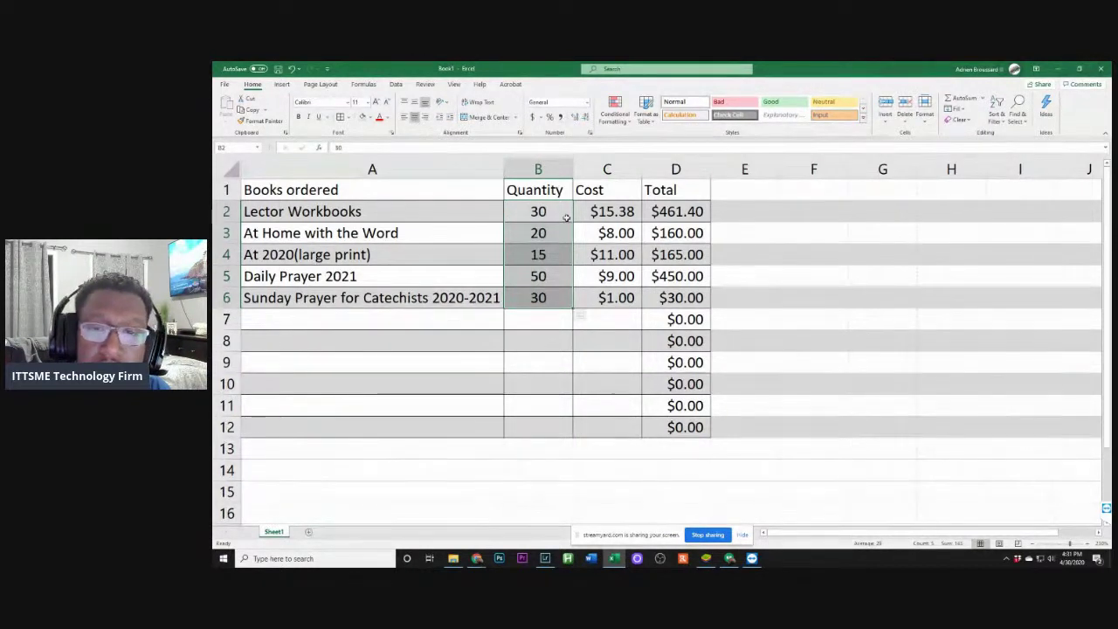
left_click(609, 211)
left_click_drag(607, 225, 709, 434)
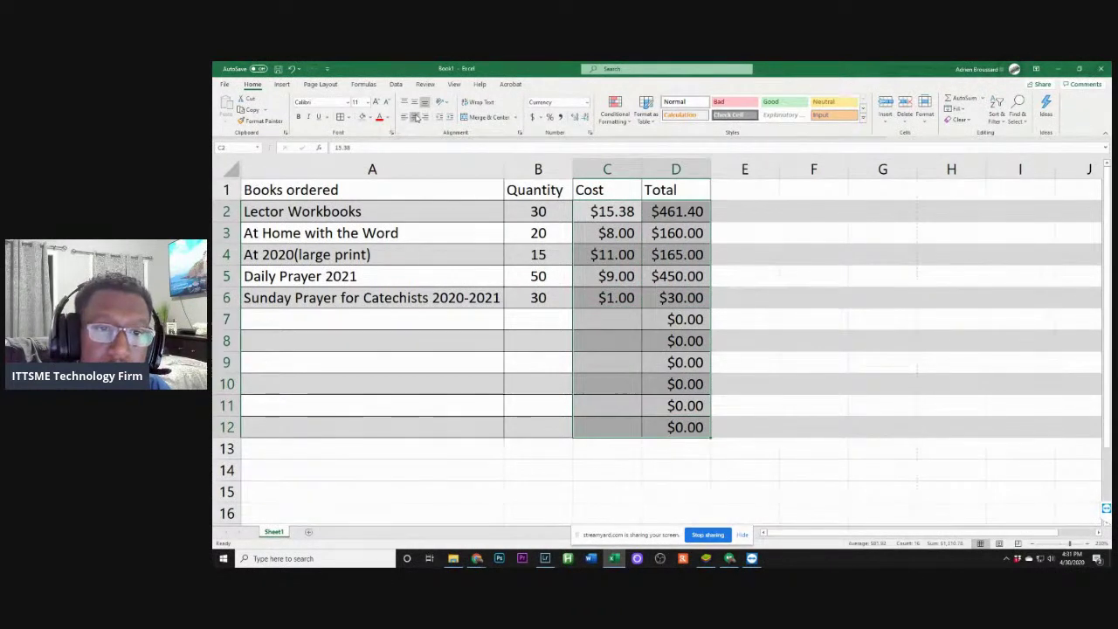
left_click(415, 117)
left_click(516, 345)
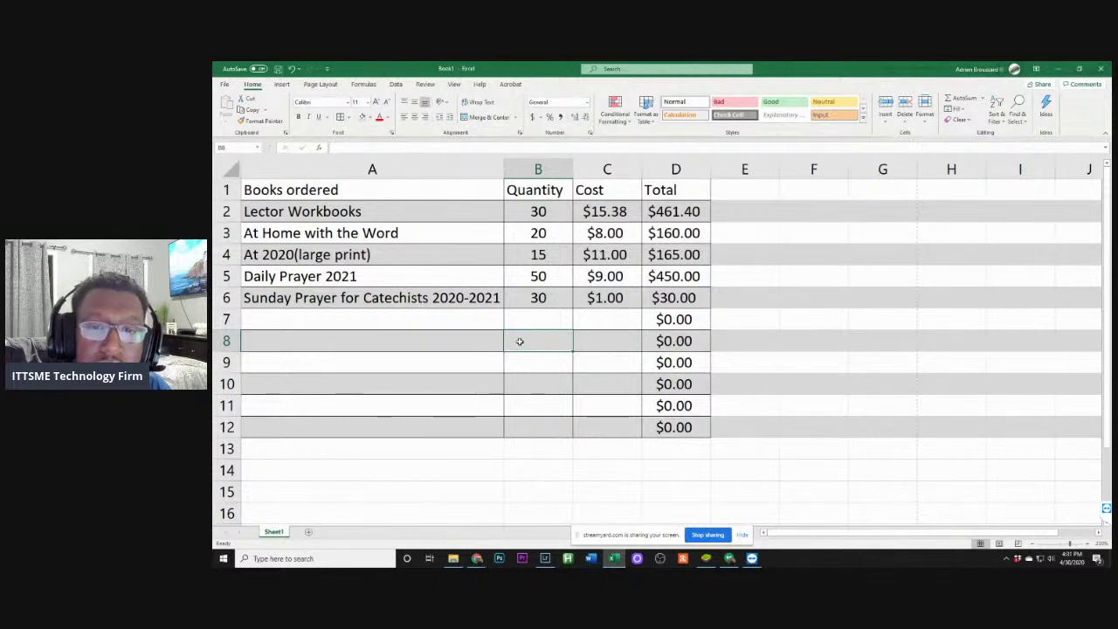
Center the header labels in cells A1 through D1
left_click_drag(332, 189, 655, 192)
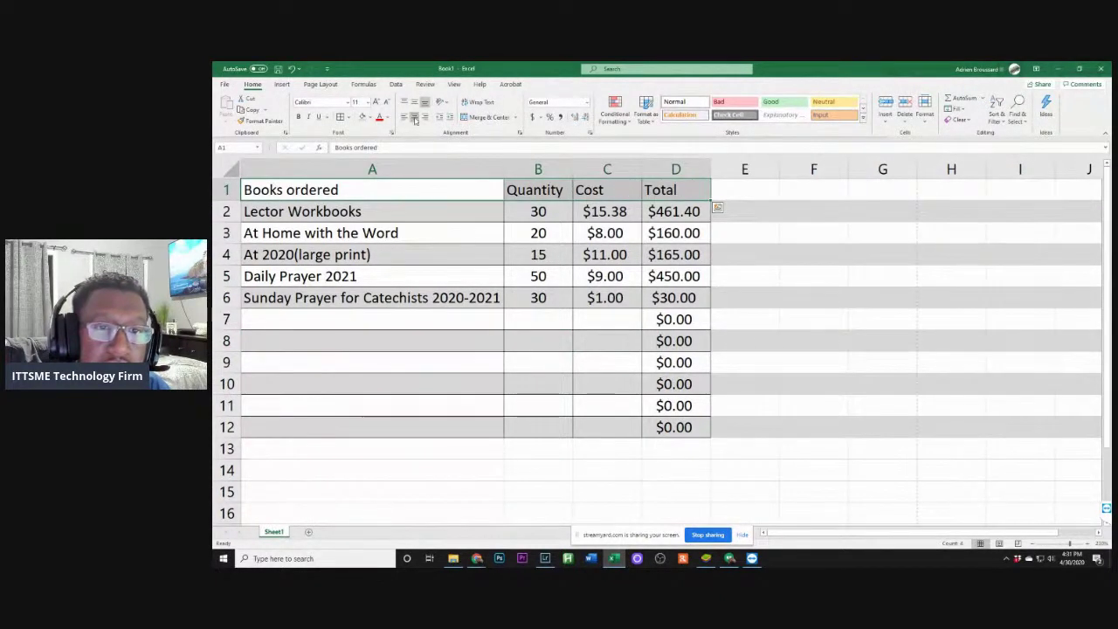
left_click(415, 117)
left_click(582, 333)
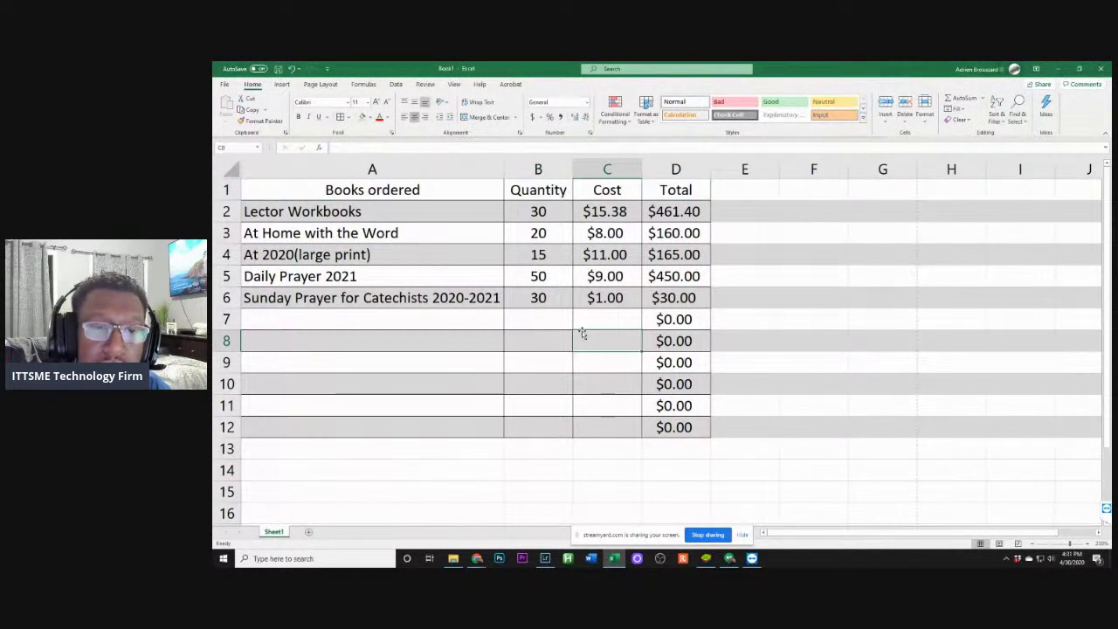
Fill the header cells A1 through D1 with a darker gray than the shaded rows
left_click(321, 188)
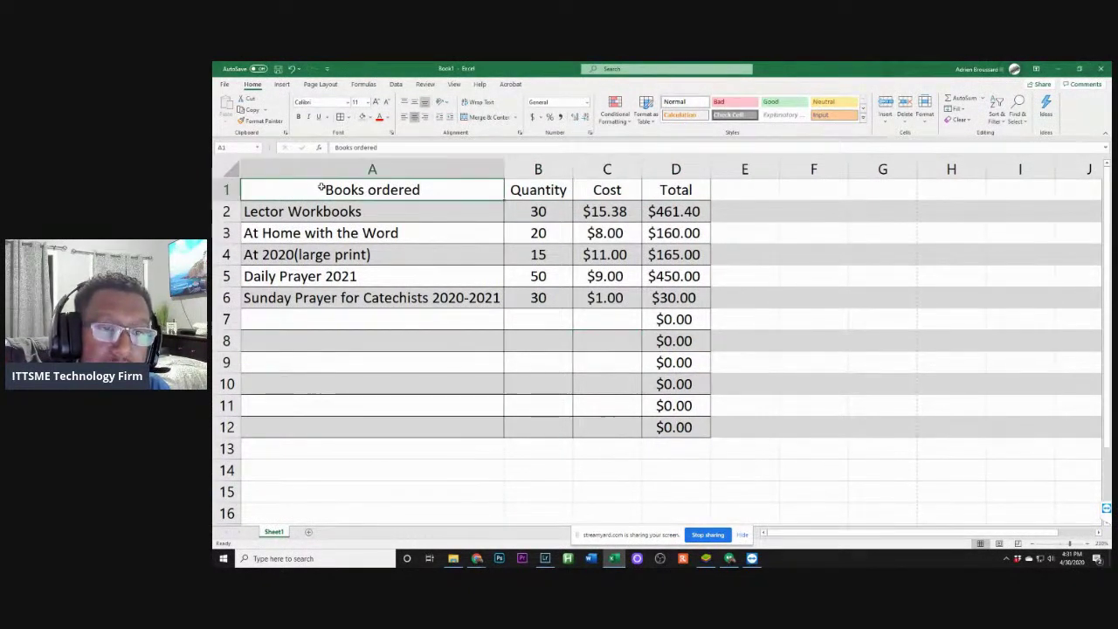
left_click_drag(301, 187, 668, 189)
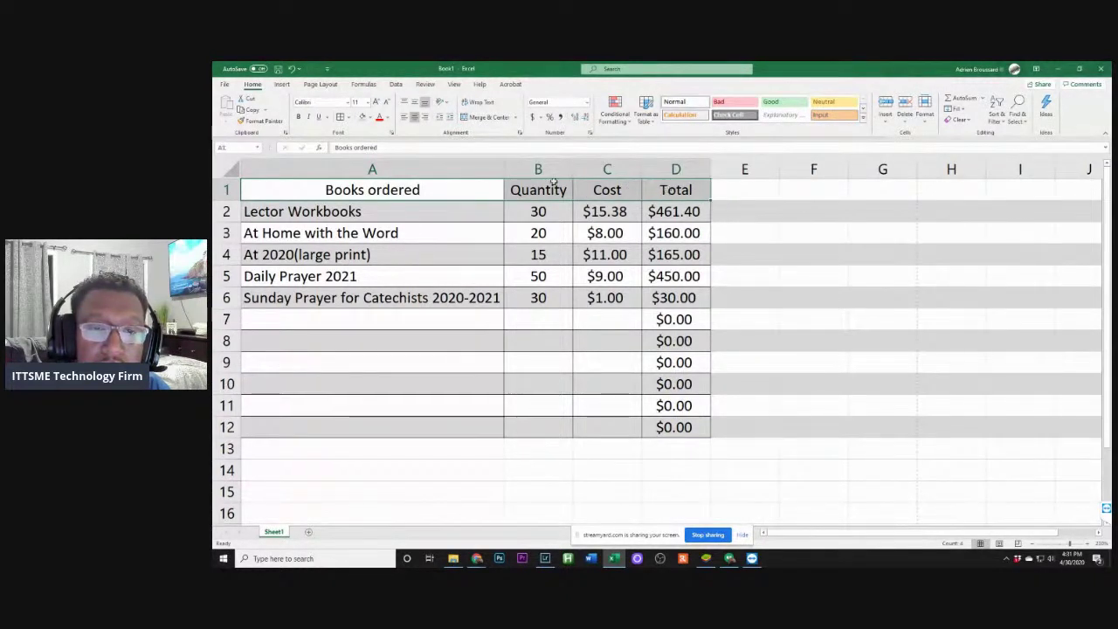
left_click(369, 117)
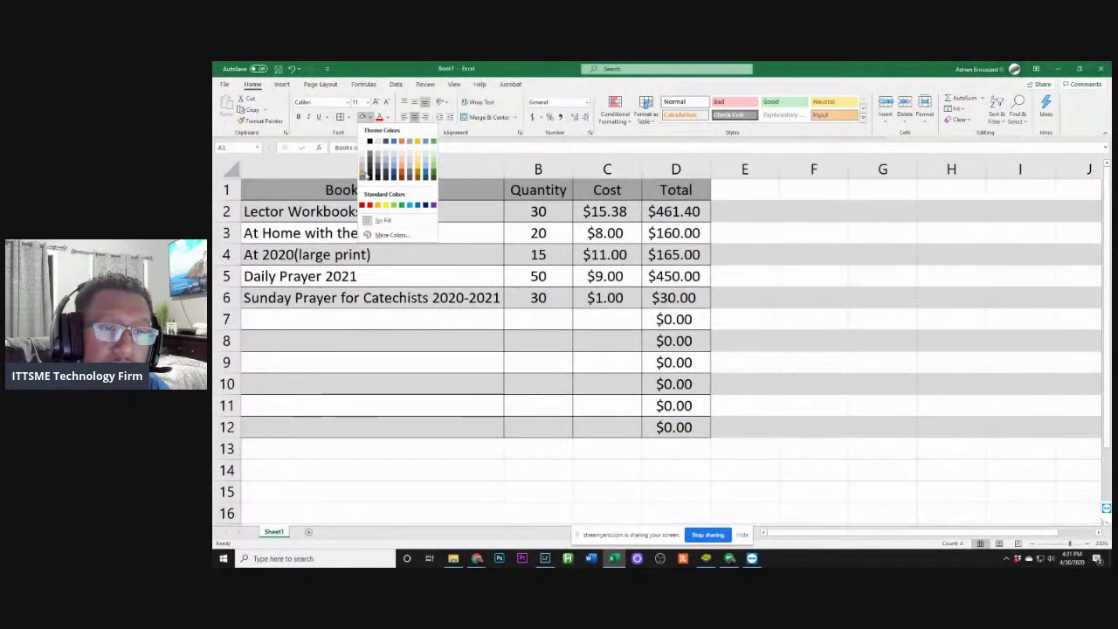
left_click(365, 174)
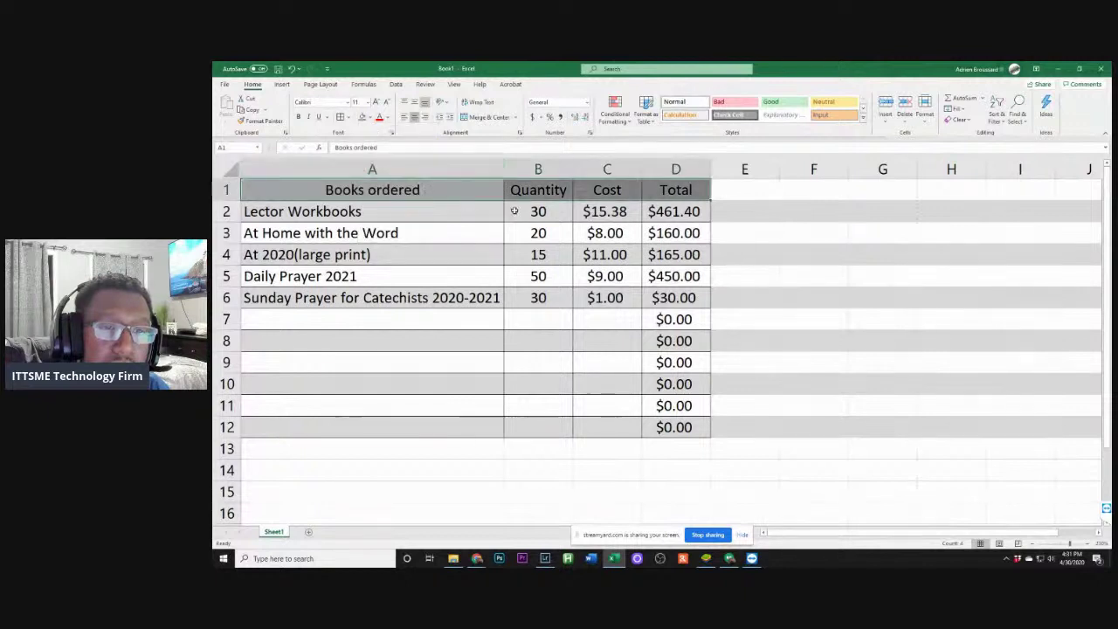
left_click(469, 374)
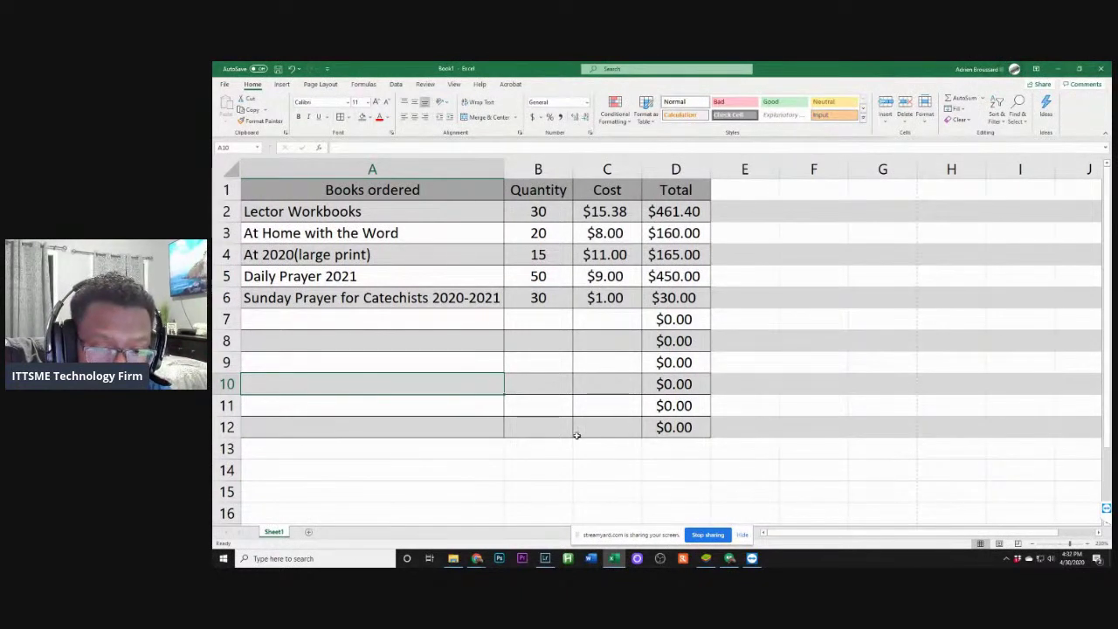
scroll(571, 433, "down", 2)
scroll(568, 411, "up", 1)
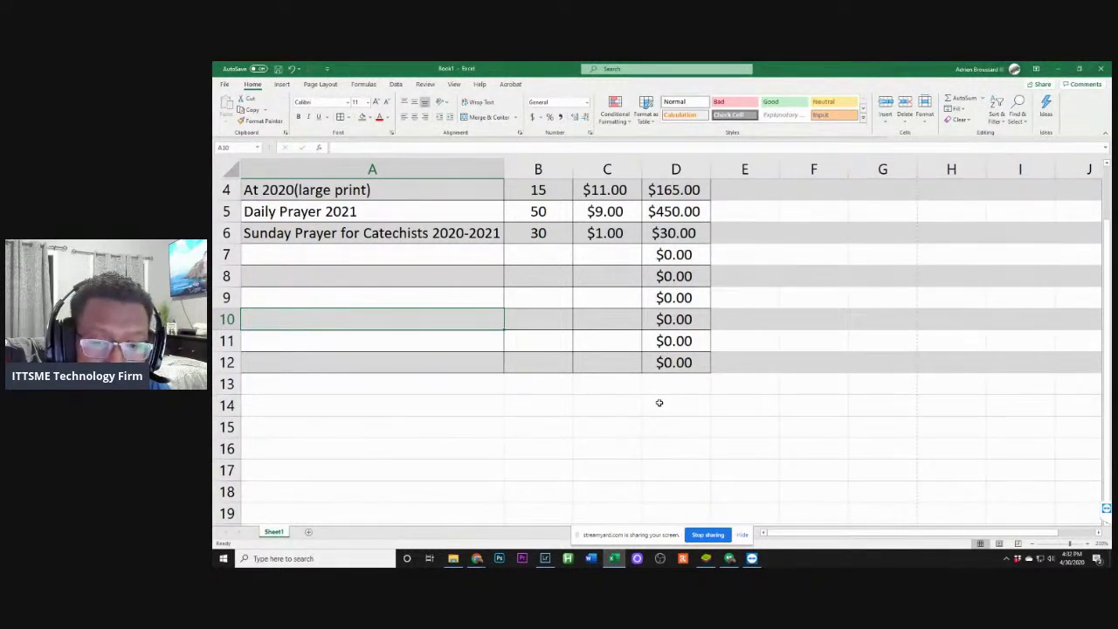
Look over the empty rows below the table as far as the page break and return to the table
scroll(666, 377, "down", 7)
scroll(666, 377, "down", 5)
scroll(667, 377, "up", 1)
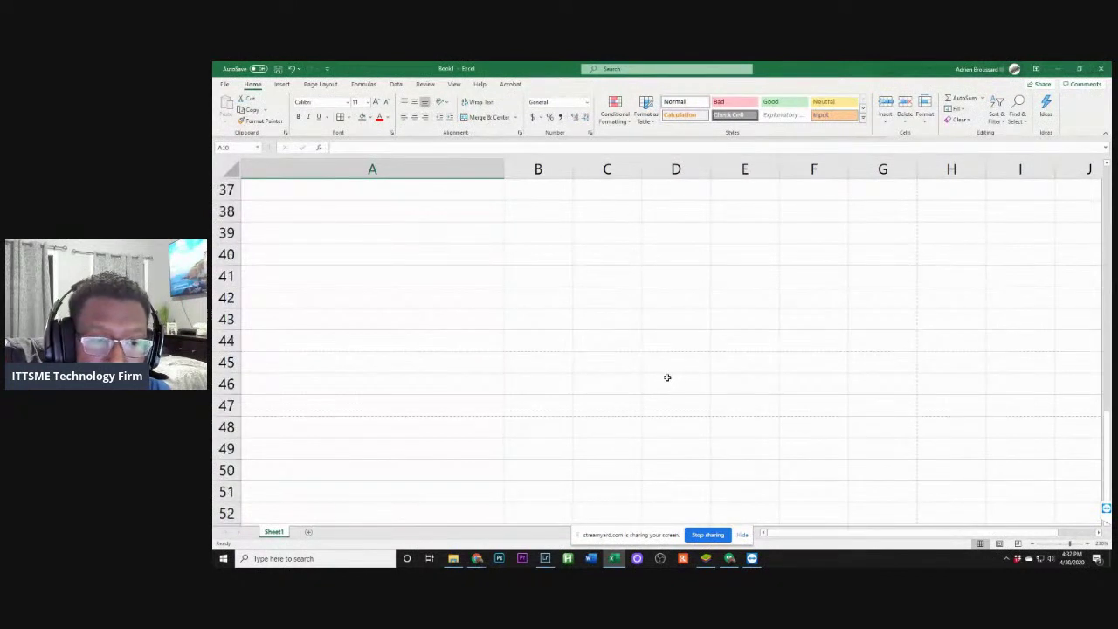
scroll(606, 344, "up", 12)
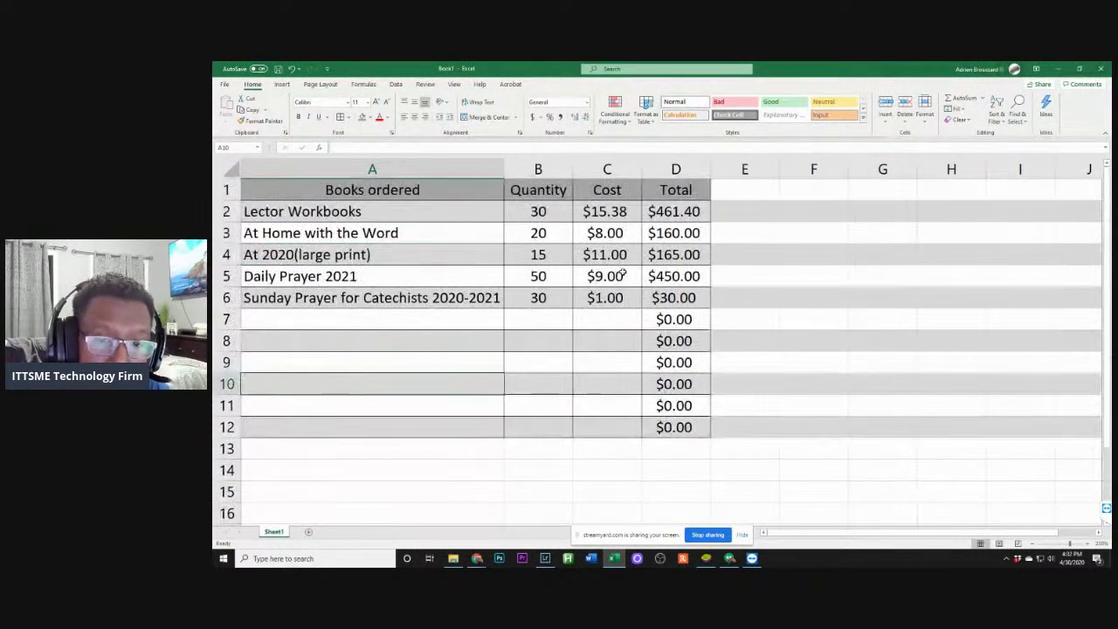
scroll(602, 275, "down", 5)
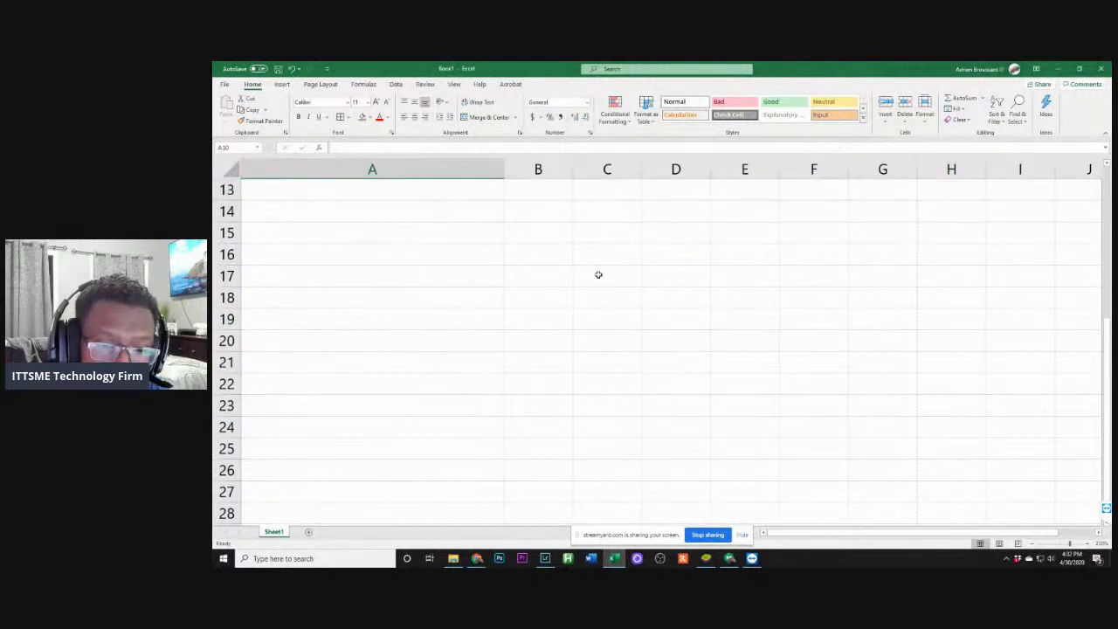
scroll(598, 276, "down", 7)
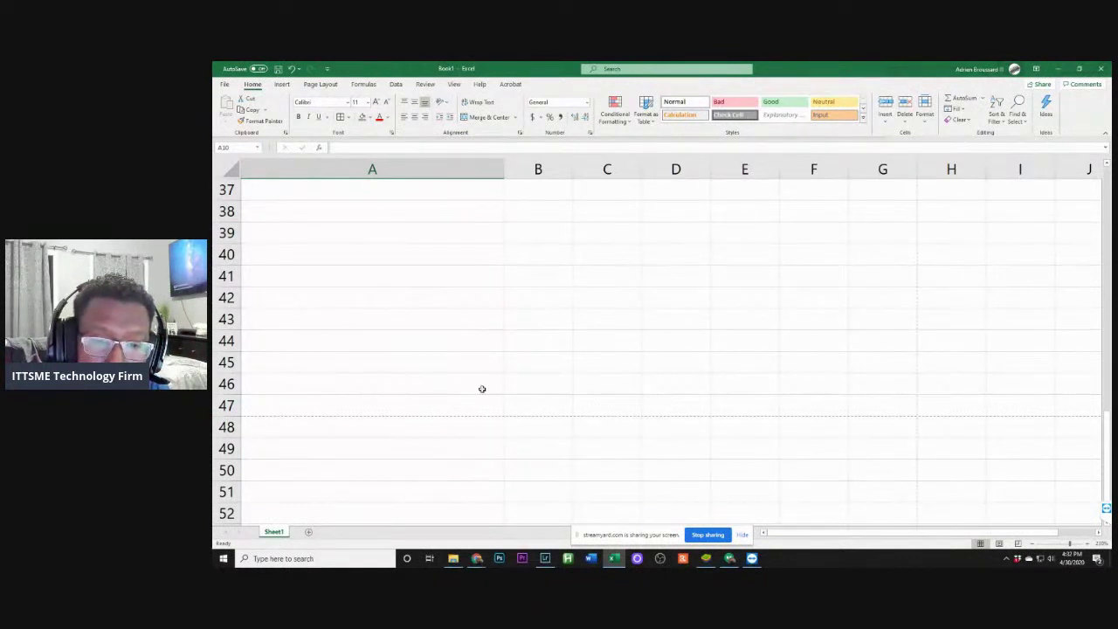
scroll(583, 372, "up", 8)
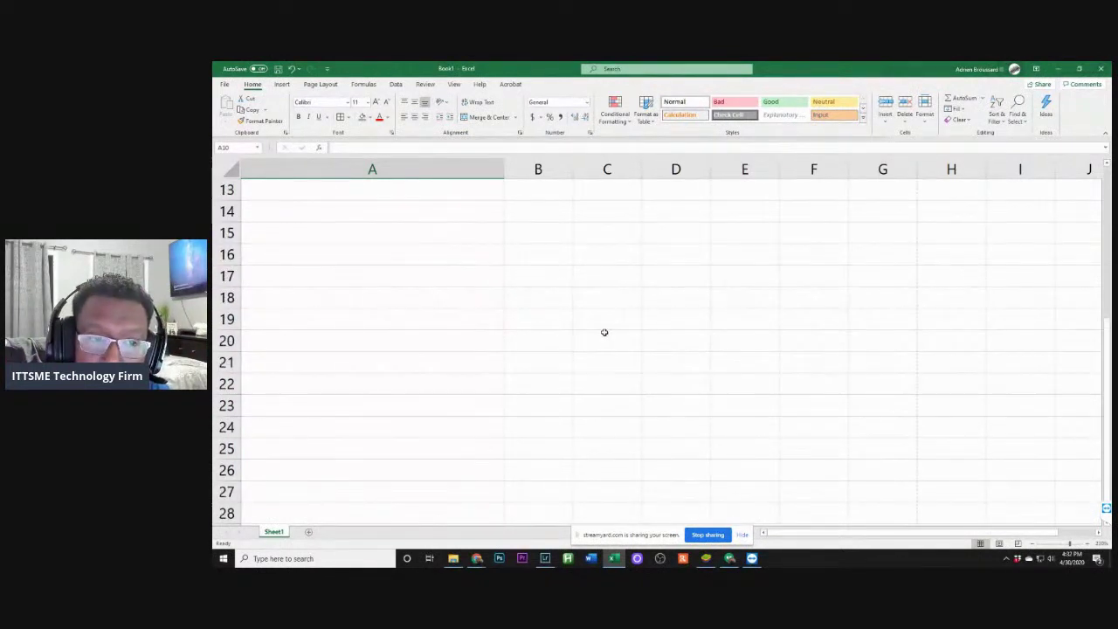
scroll(603, 332, "up", 3)
scroll(604, 332, "up", 1)
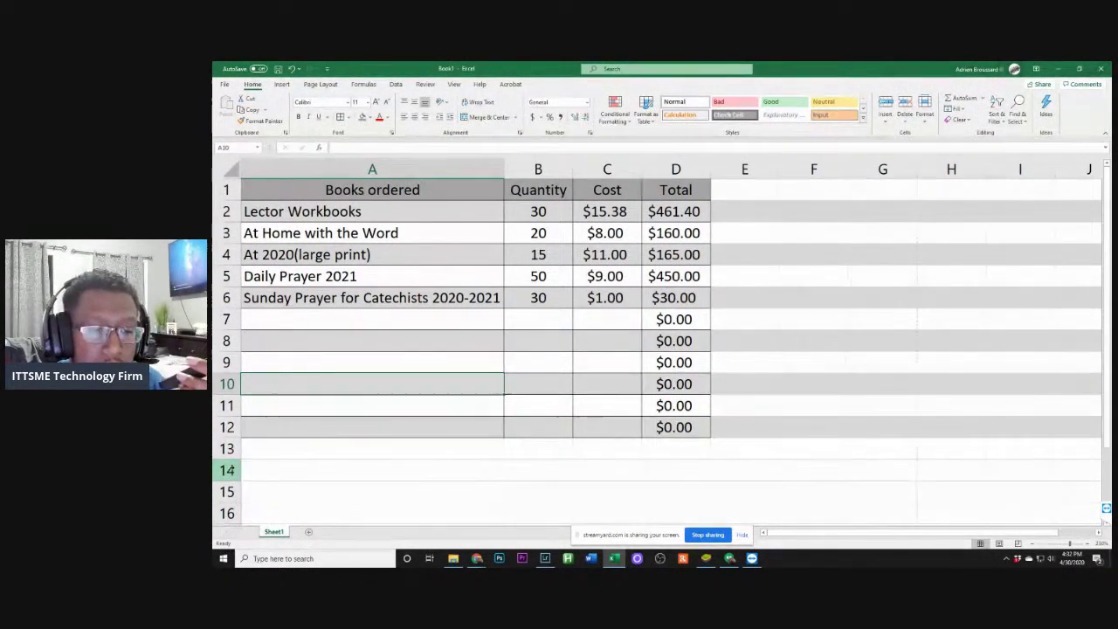
Fill row 14 together with the selected cell A10 with the lightest gray shade
left_click(229, 470)
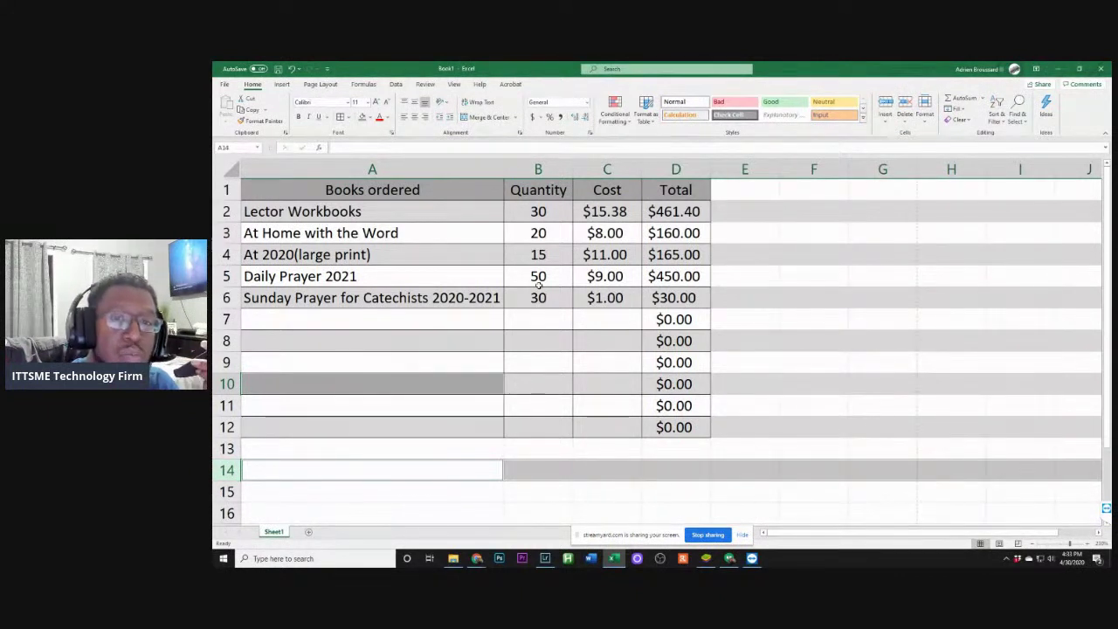
left_click(370, 117)
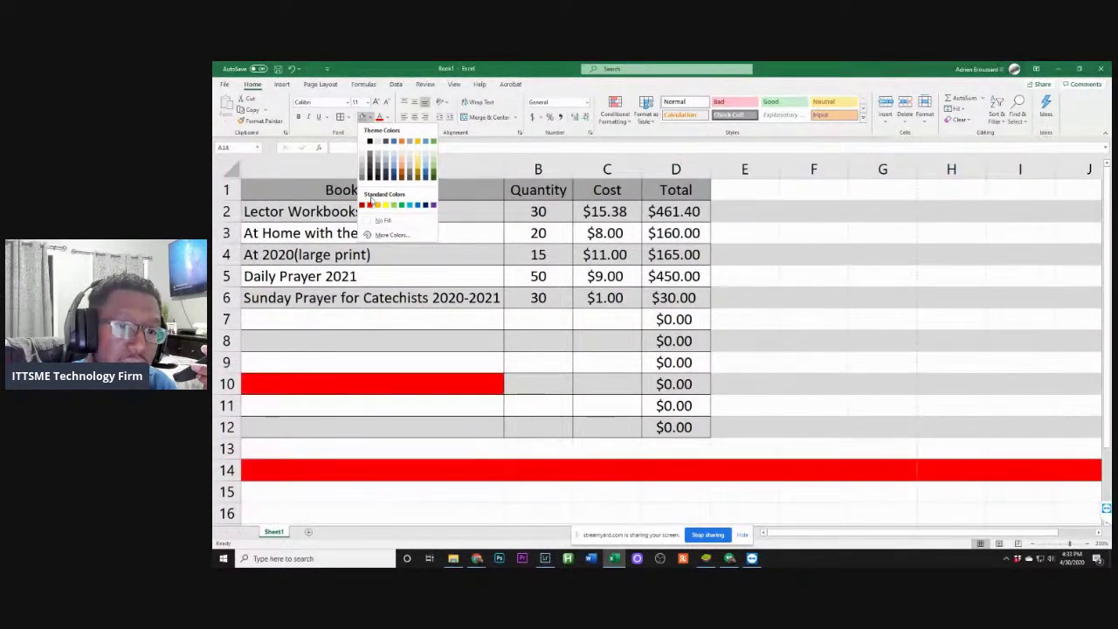
left_click(363, 151)
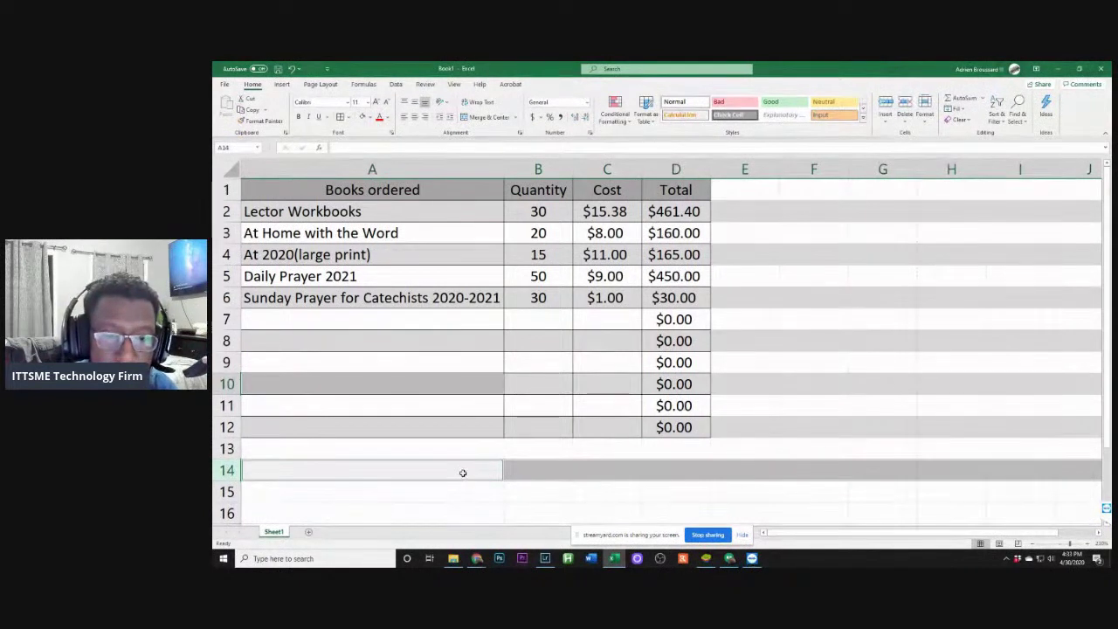
left_click(502, 441)
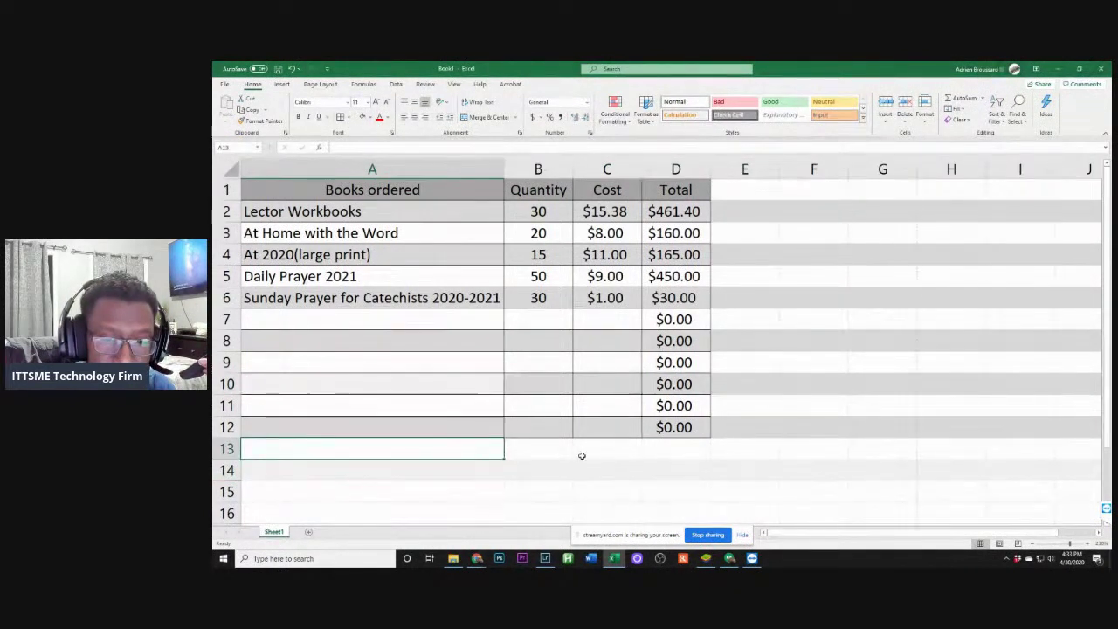
Fill cell A10 with White, Background 1, Darker 15% to match the rest of its row
left_click(282, 390)
left_click(369, 117)
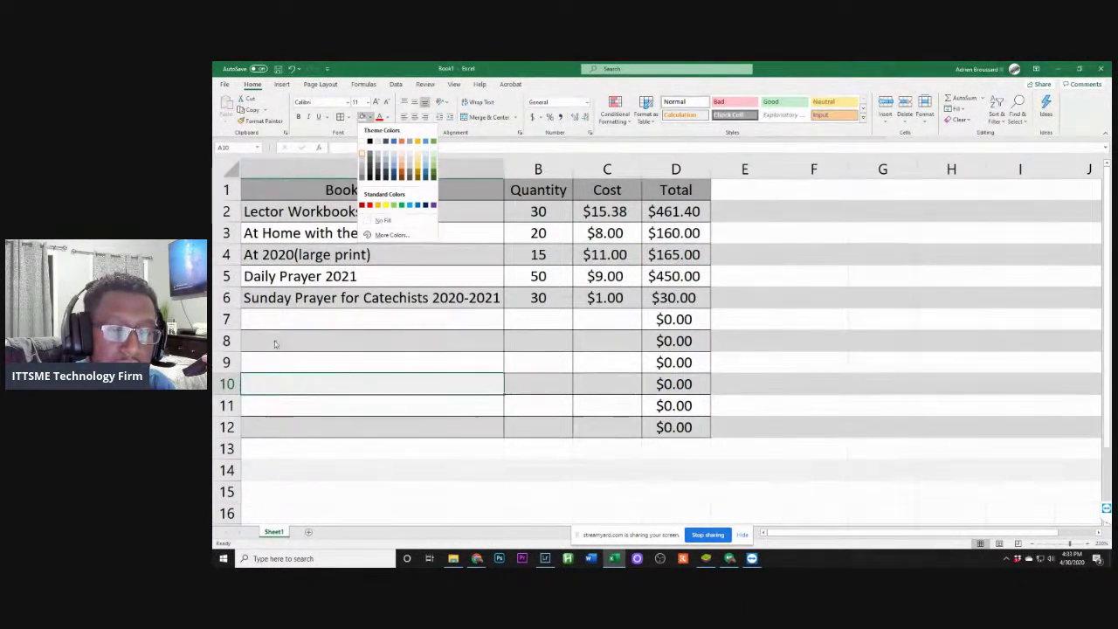
left_click(294, 403)
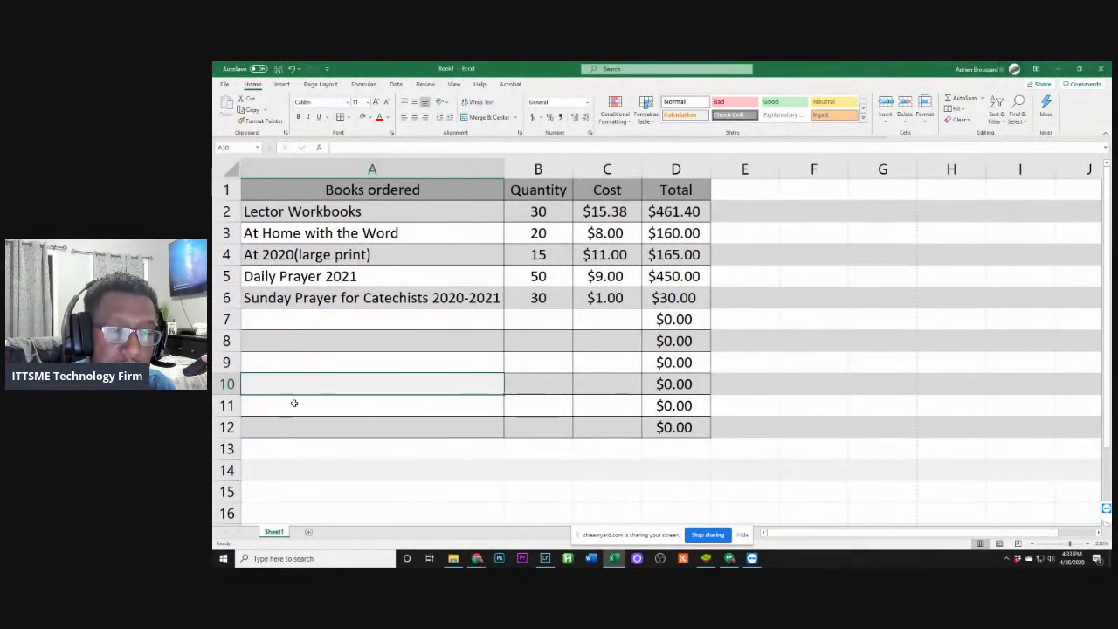
left_click(372, 118)
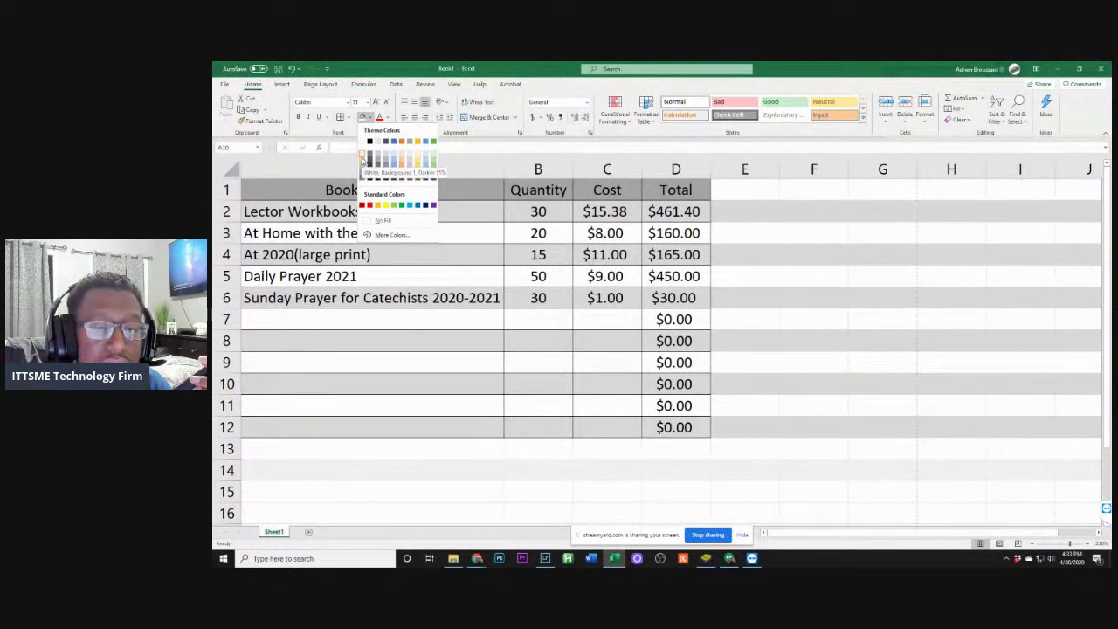
left_click(361, 158)
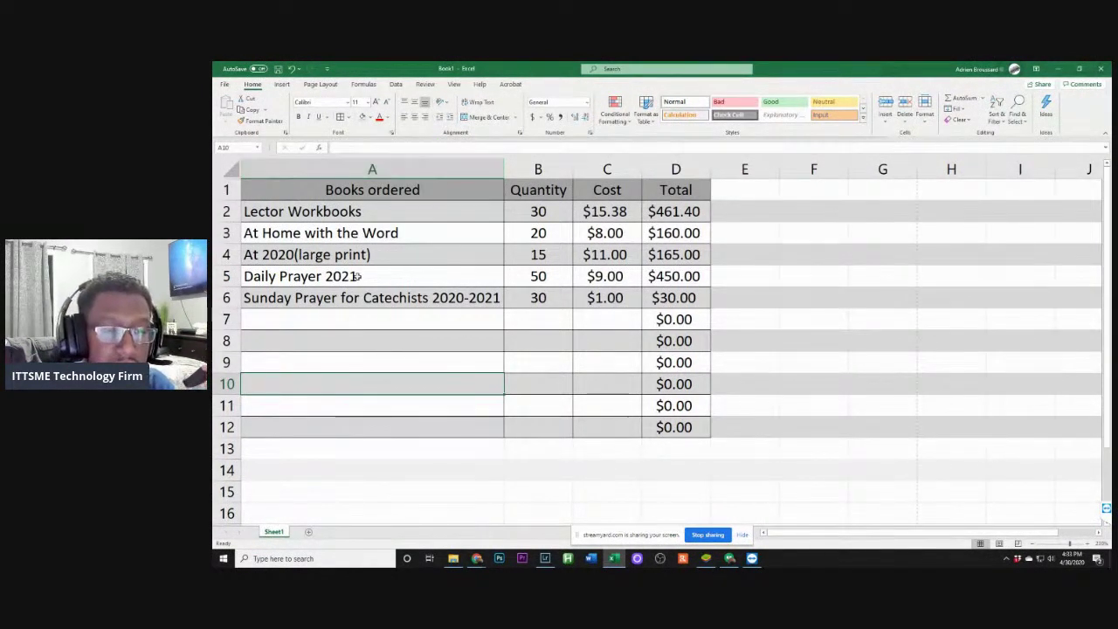
Fill row 14 with the same gray as the other shaded rows
left_click(227, 469)
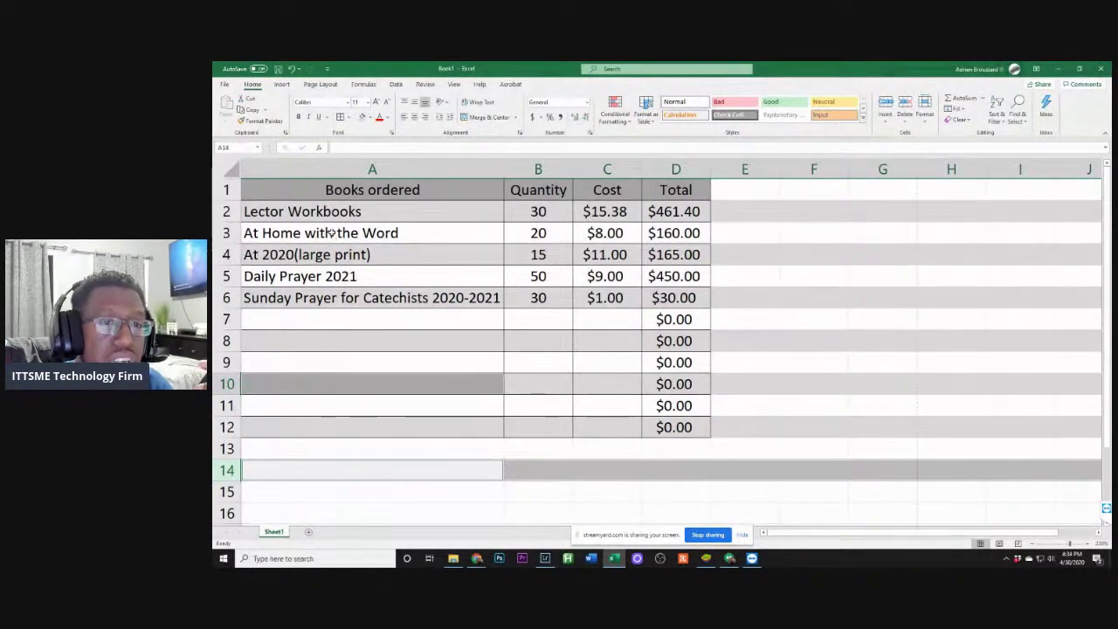
left_click(367, 119)
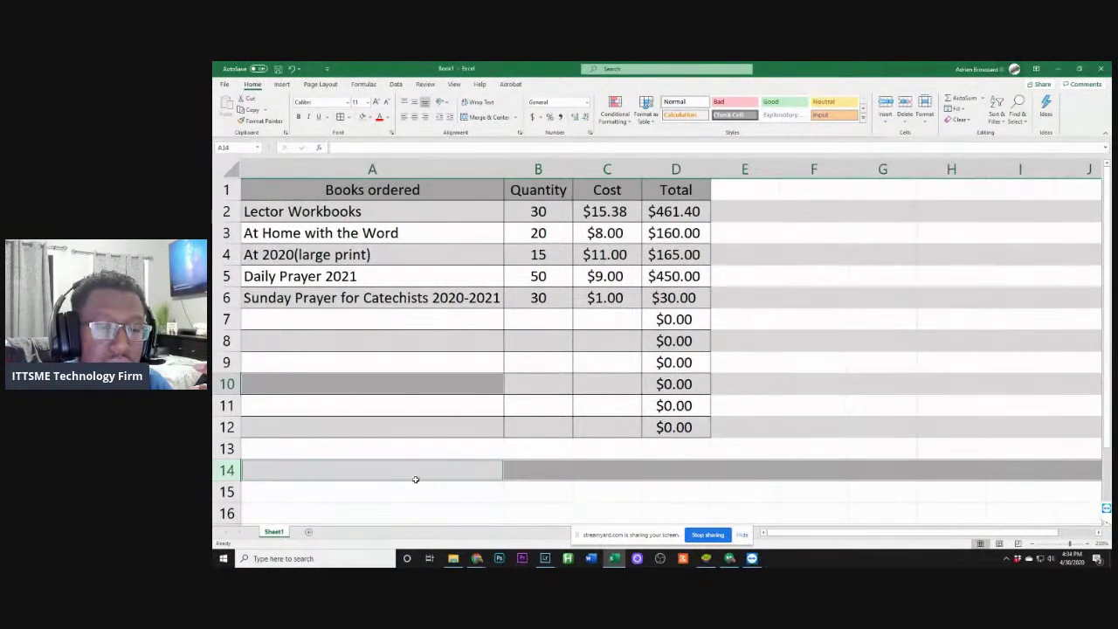
left_click(334, 493)
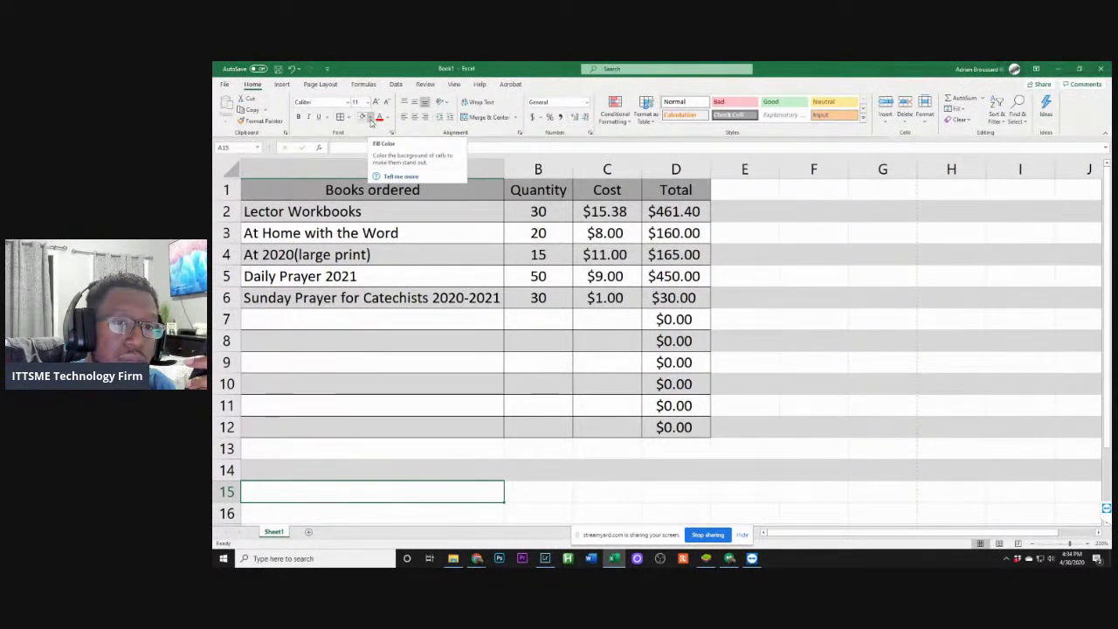
left_click(371, 121)
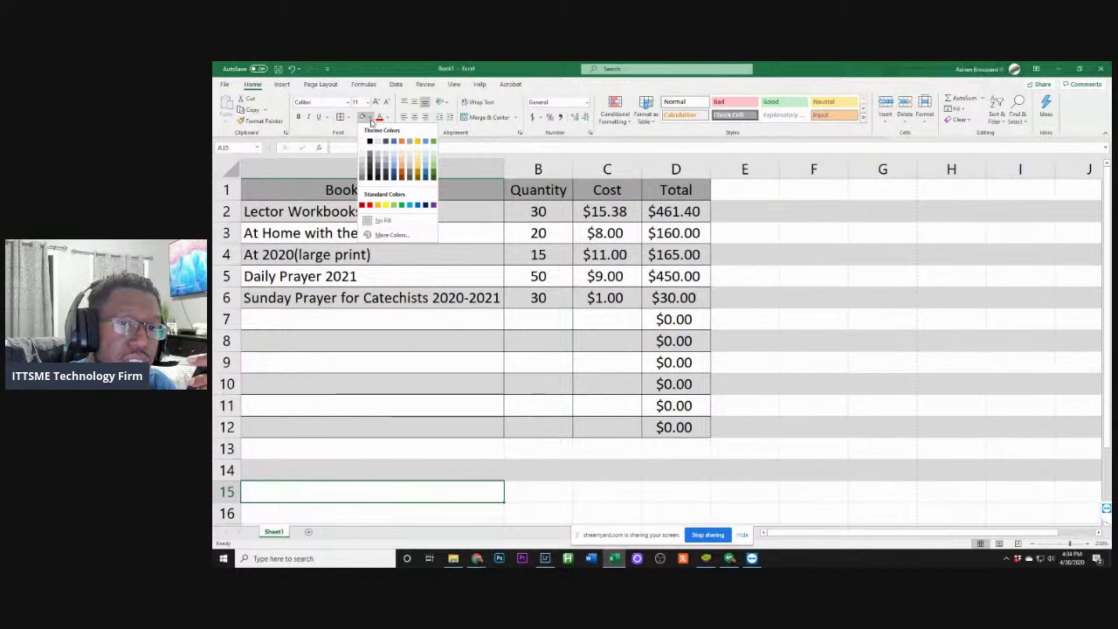
left_click(387, 117)
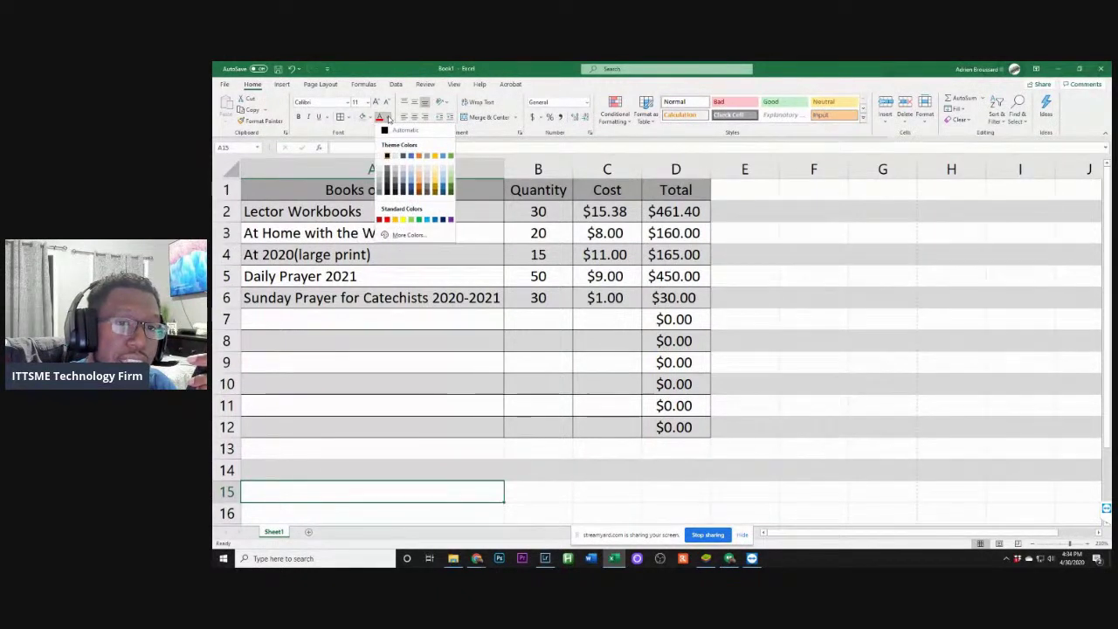
left_click(328, 117)
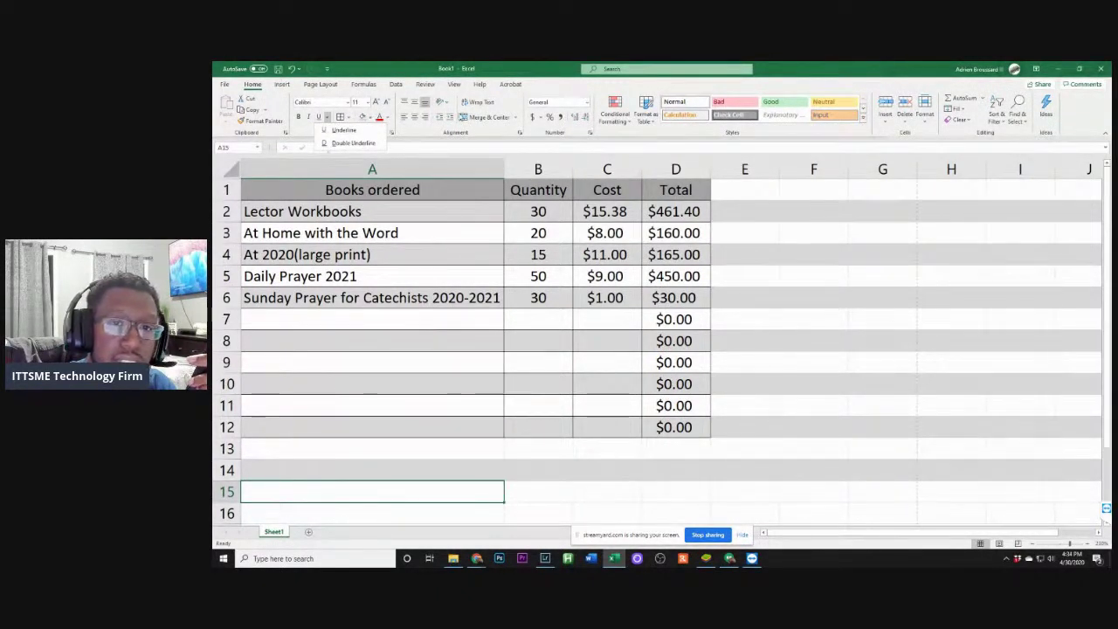
left_click(516, 117)
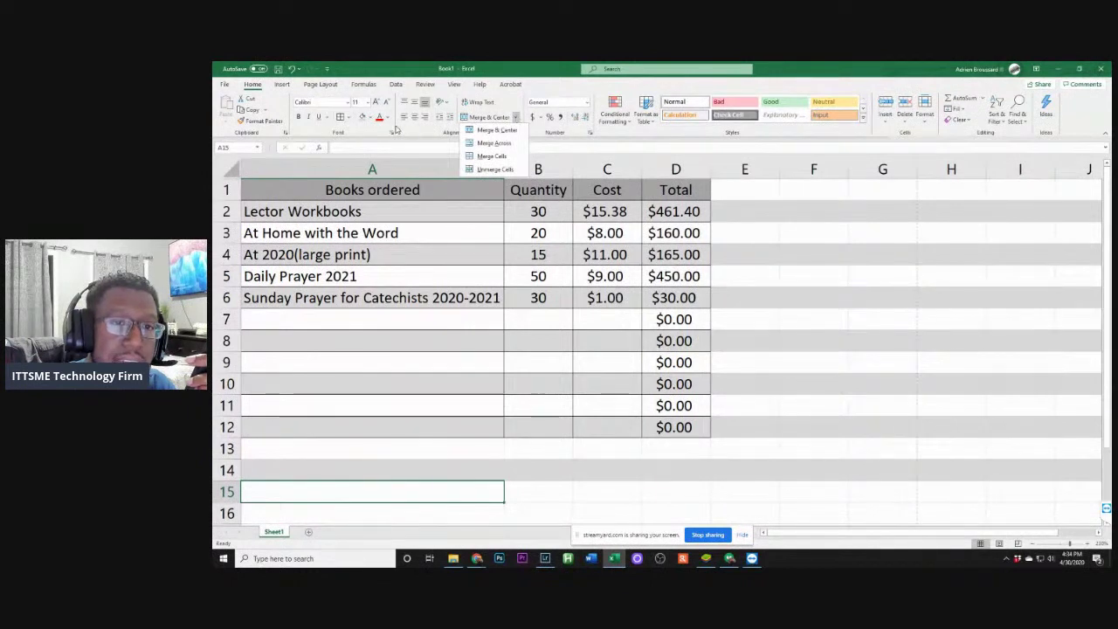
left_click(371, 118)
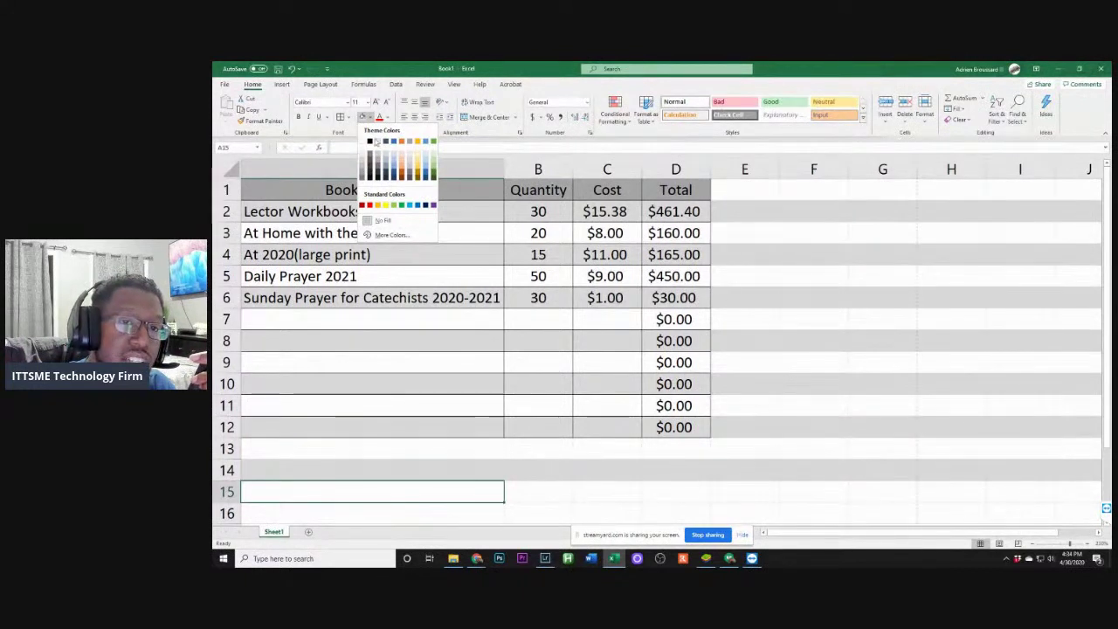
left_click(455, 137)
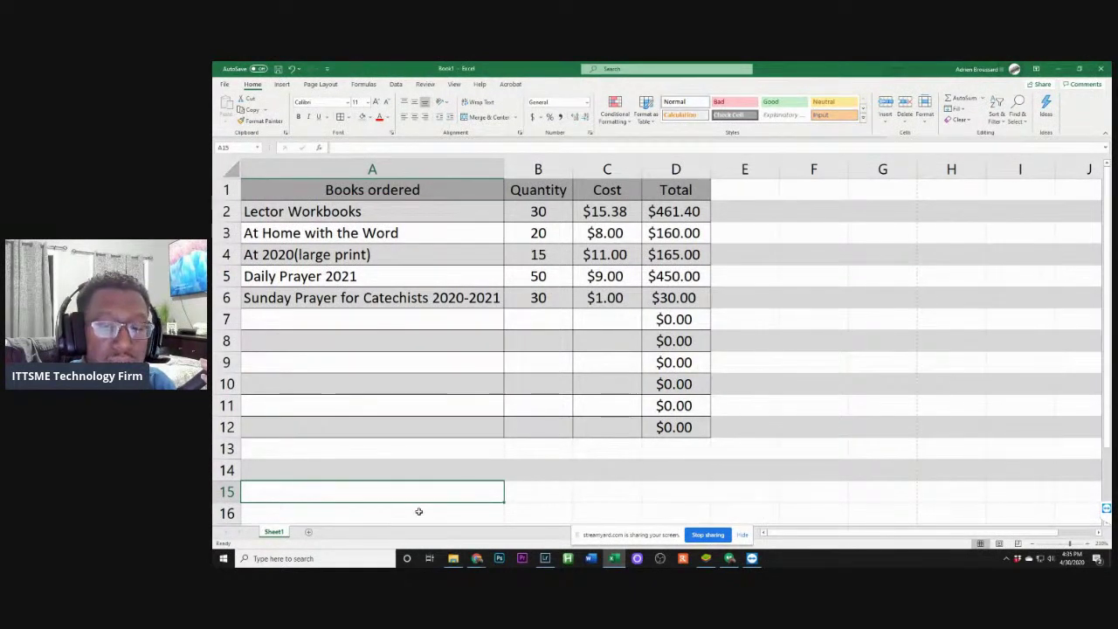
Add borders around all cells in A13 through D14
left_click(431, 446)
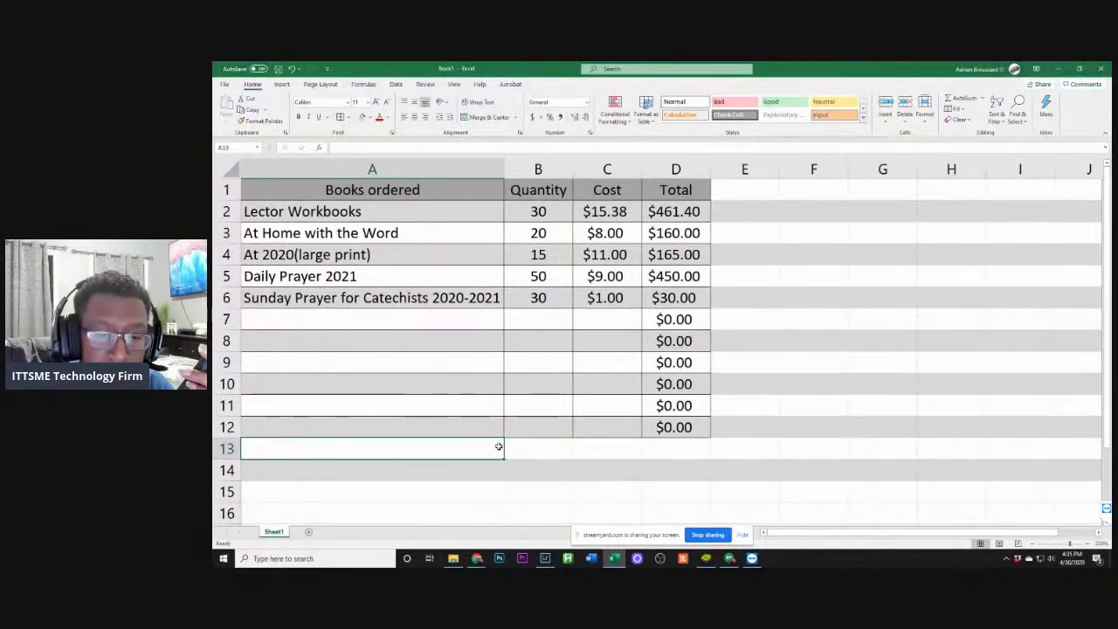
left_click_drag(498, 446, 679, 458)
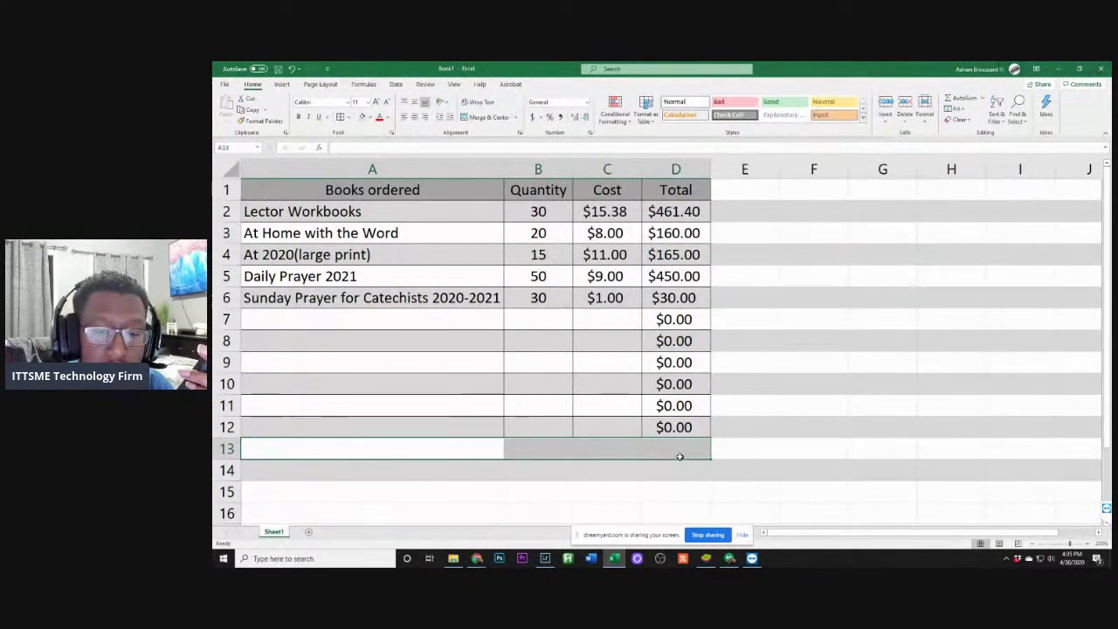
left_click(680, 455)
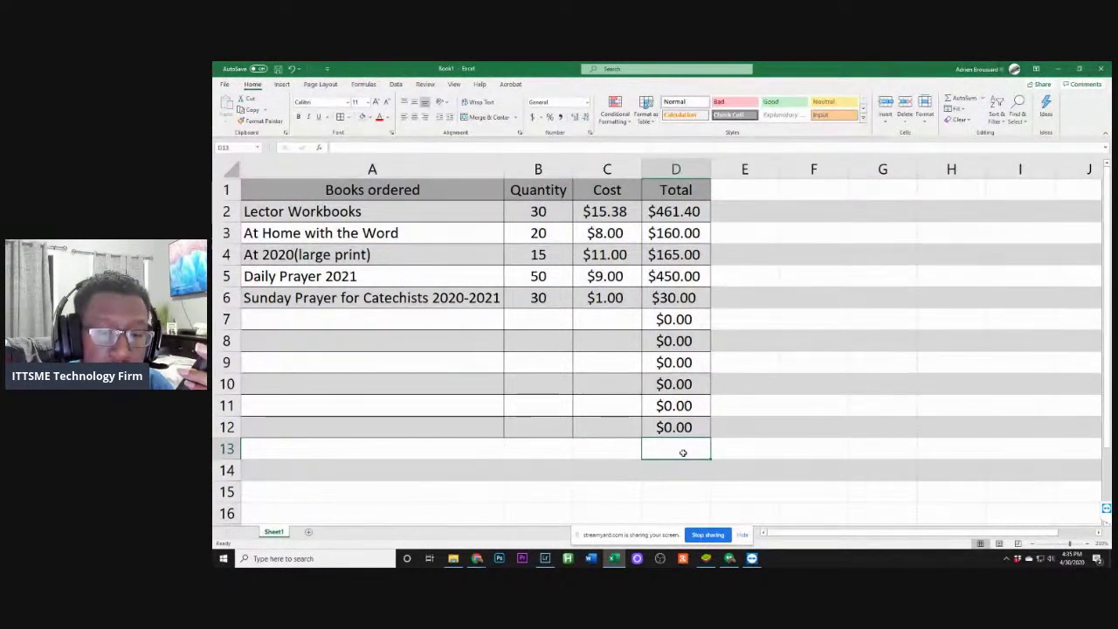
left_click_drag(682, 451, 683, 468)
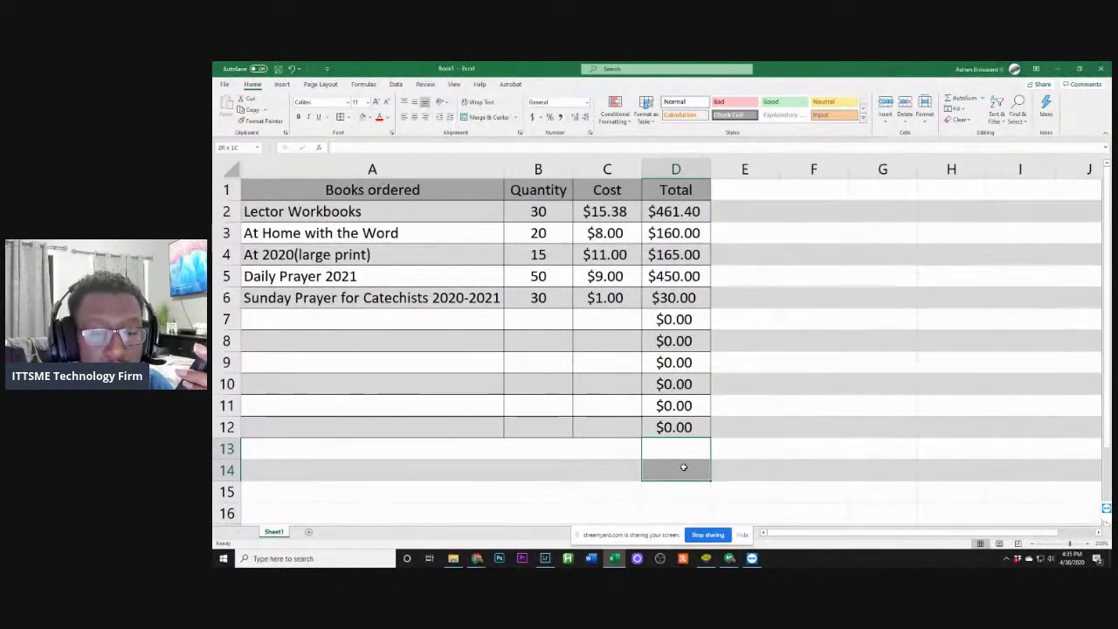
left_click_drag(393, 447, 688, 469)
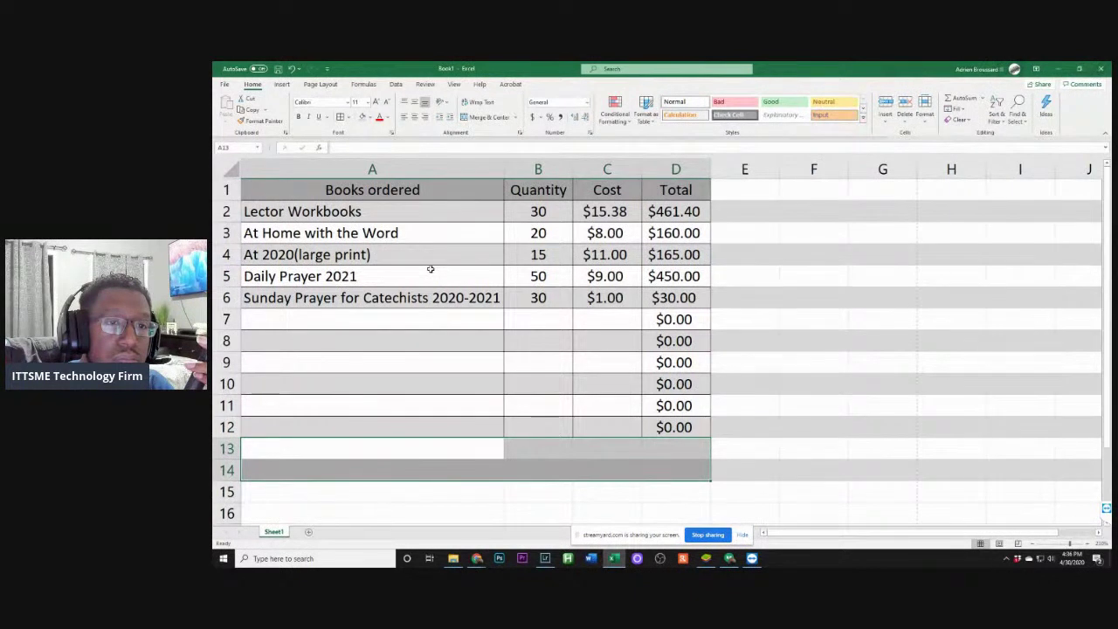
left_click(345, 120)
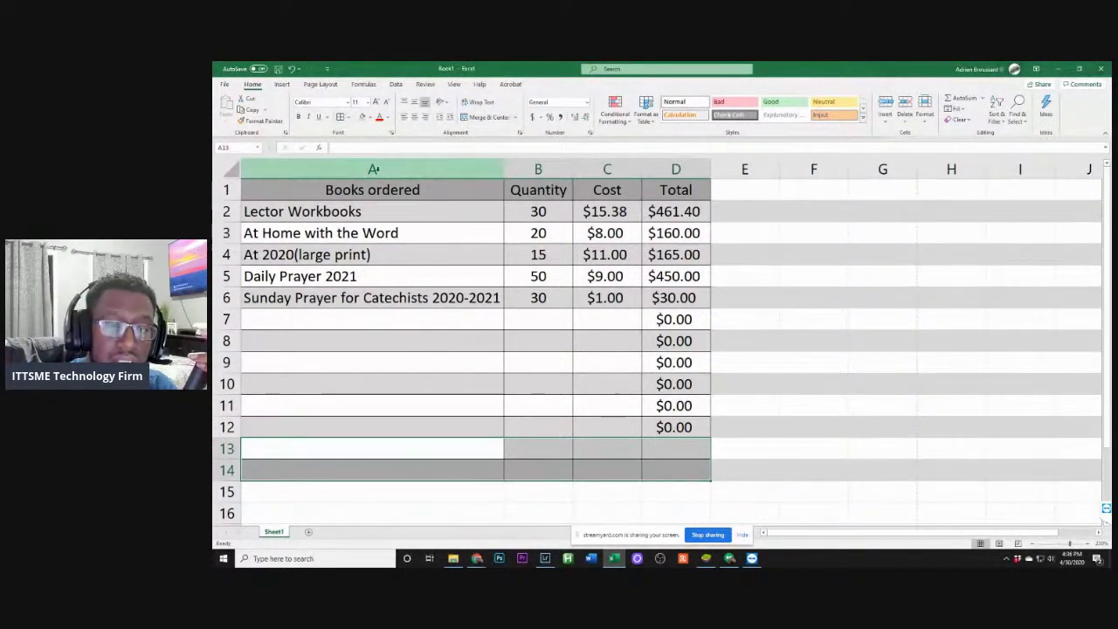
left_click(422, 454)
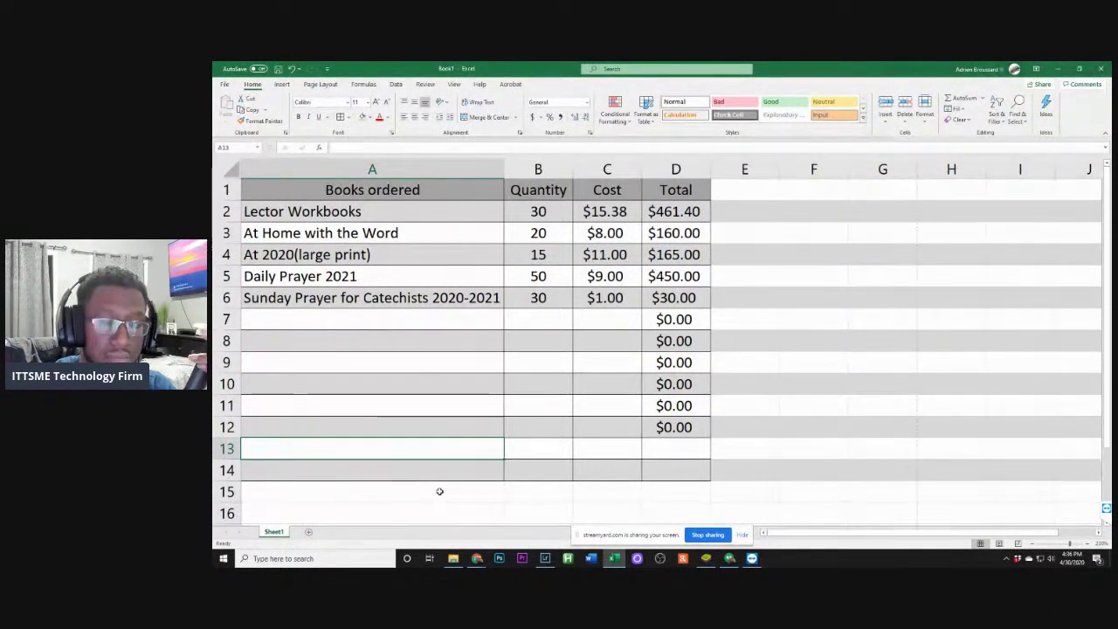
Enter the label FINAL ANNUAL TOTAL in cell A14
left_click(423, 471)
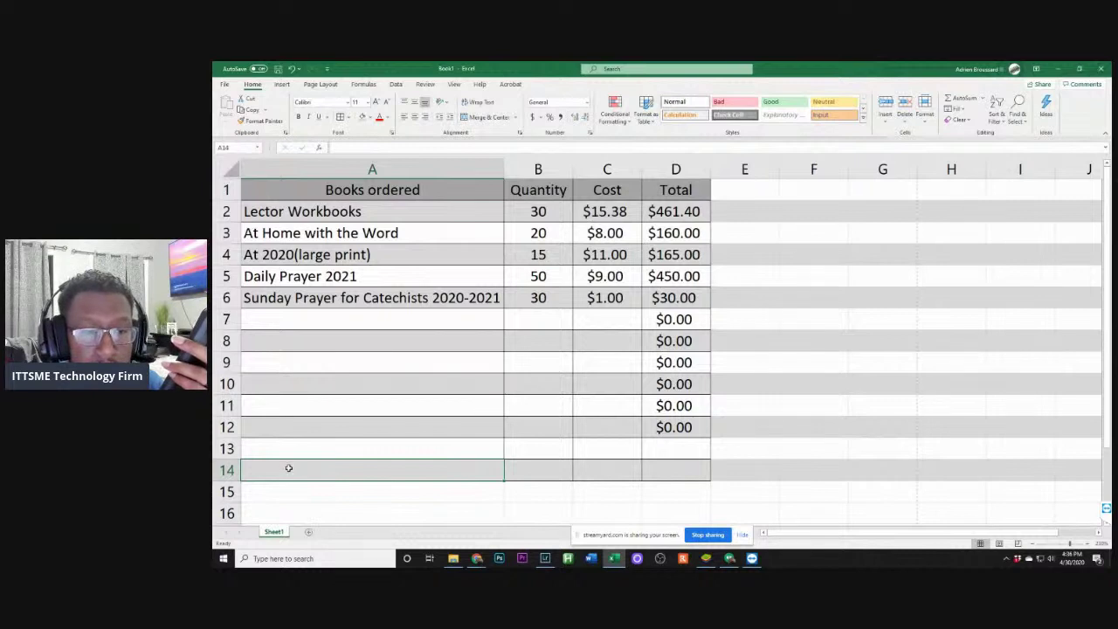
type("f")
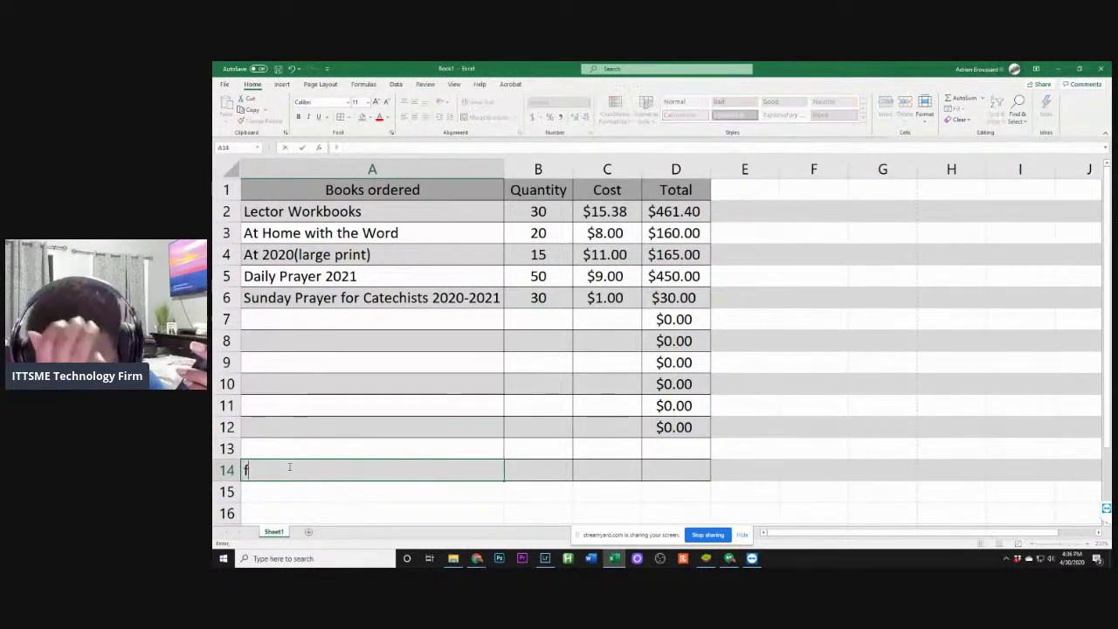
key("BackSpace")
type("FINAL")
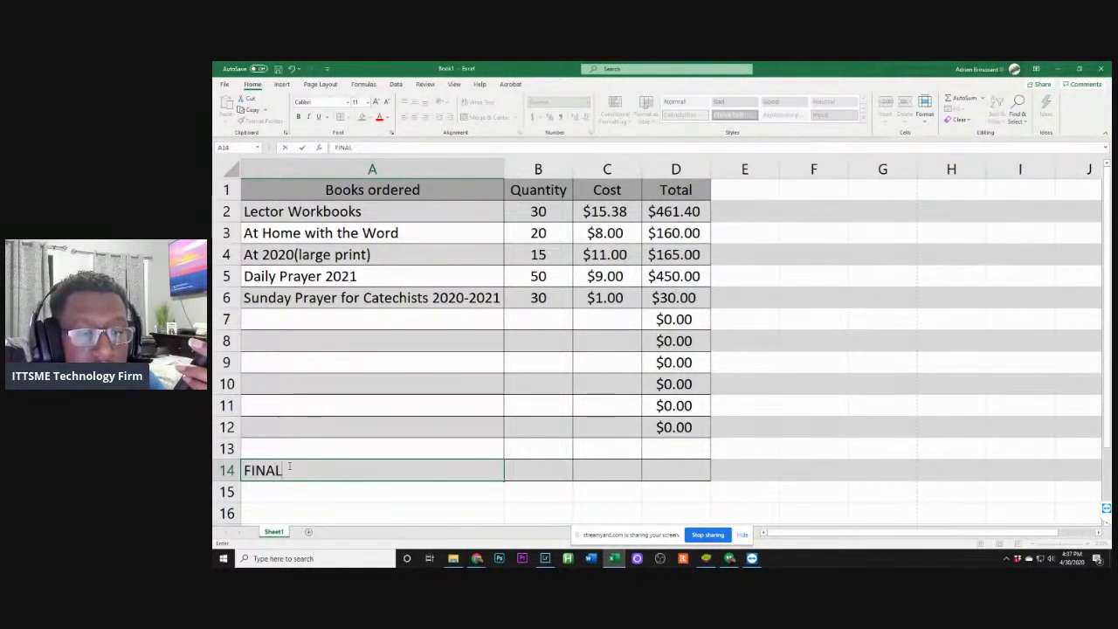
type(" TOTA")
key("BackSpace")
key("BackSpace")
key("BackSpace")
key("BackSpace")
type("AN")
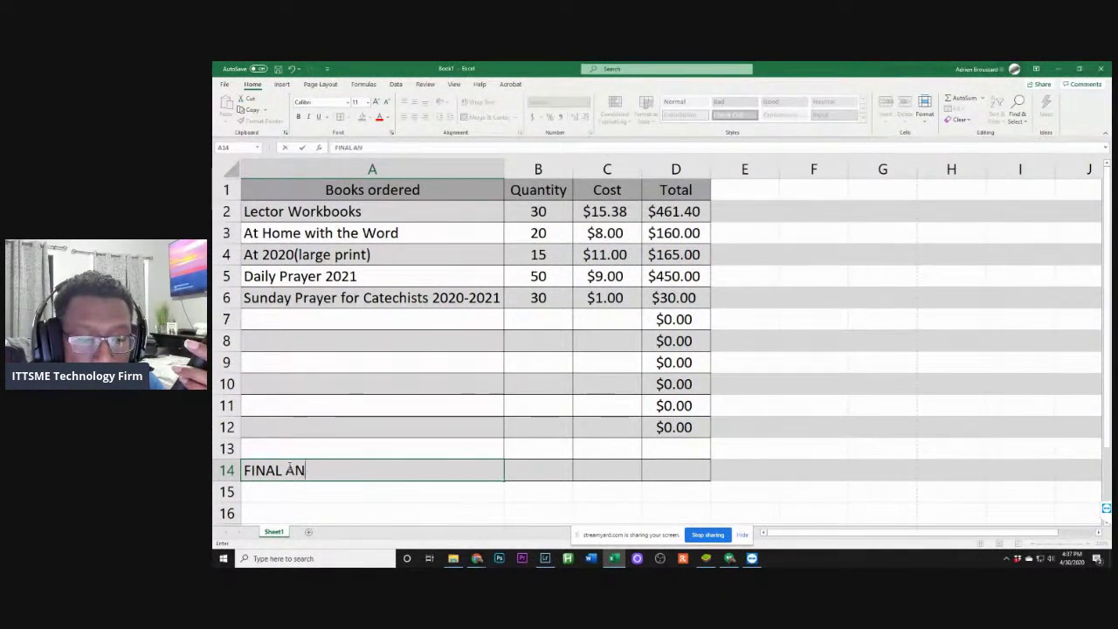
type("NUAL TOTAL")
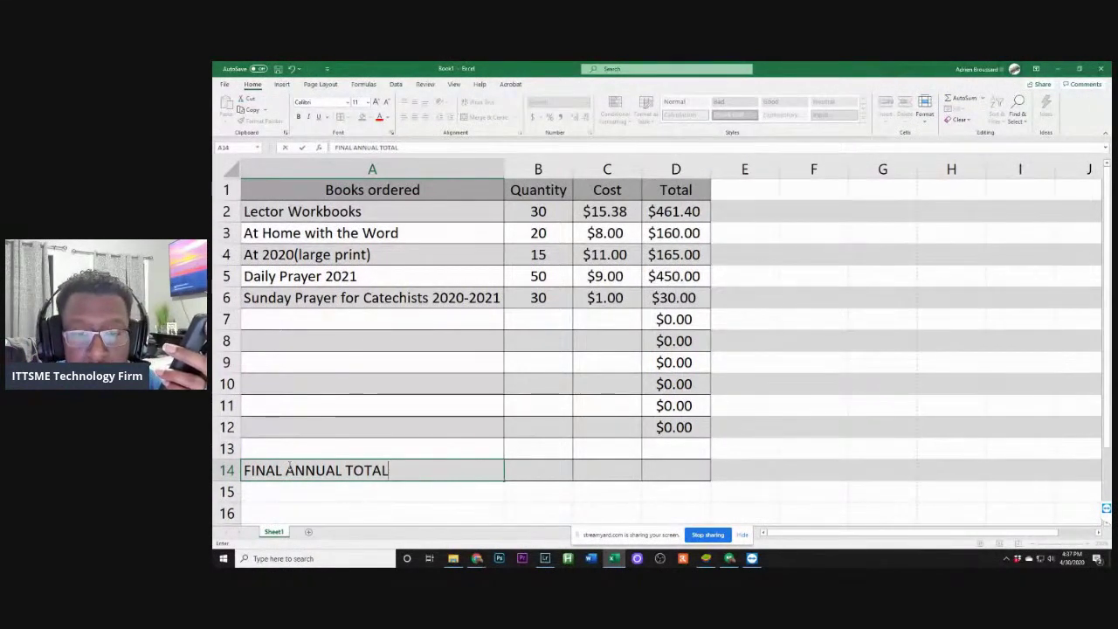
left_click(685, 474)
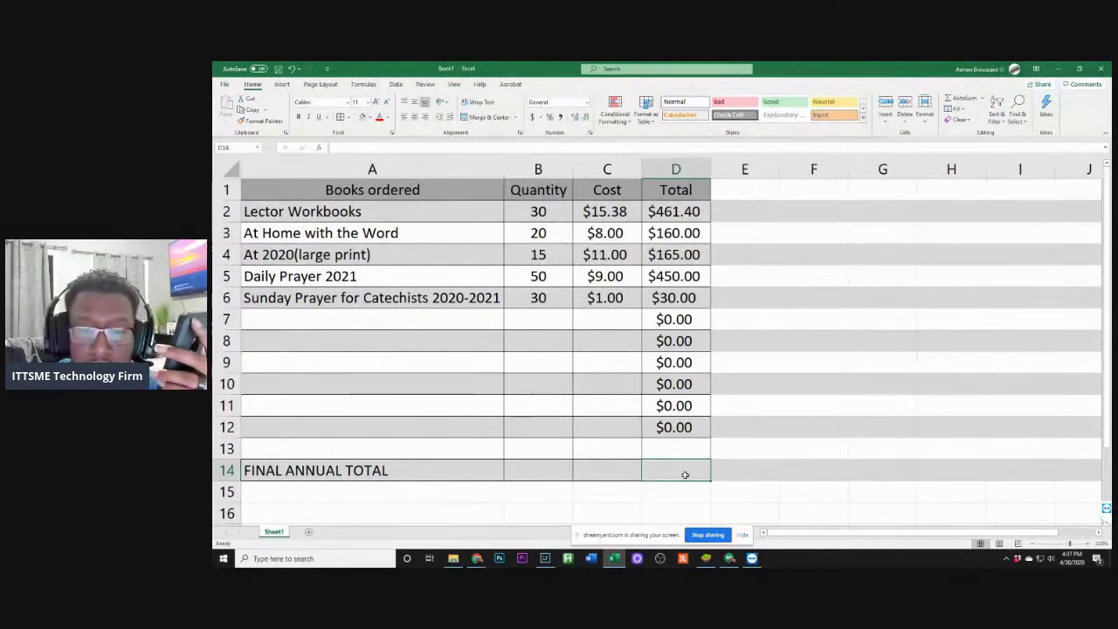
Extend the Total formula from D12 down to D13 and select D13
left_click(690, 427)
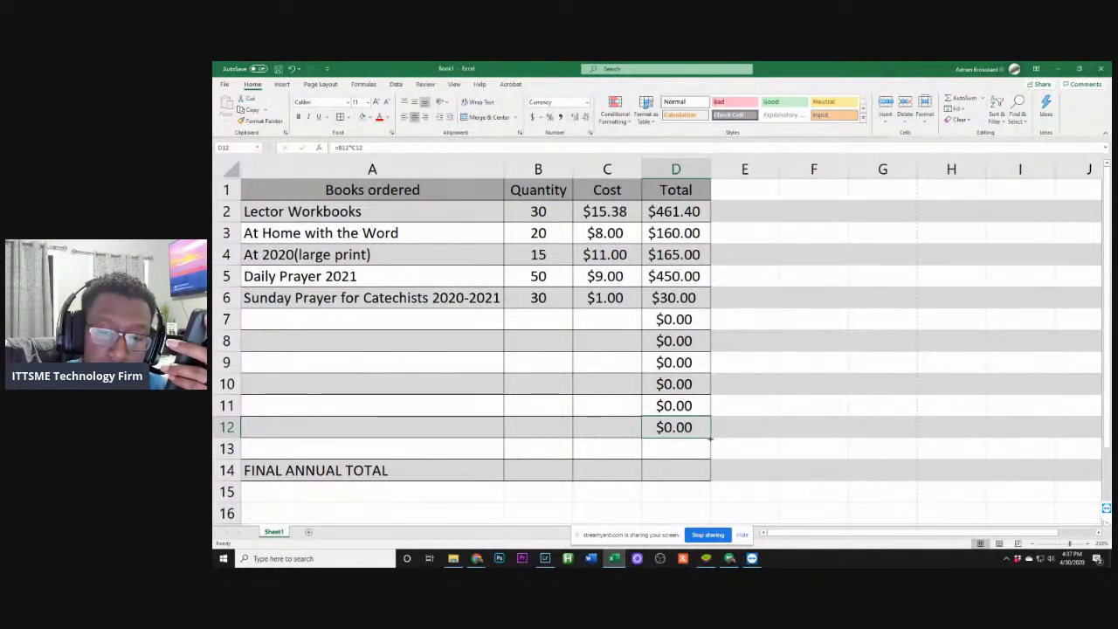
left_click_drag(710, 439, 708, 452)
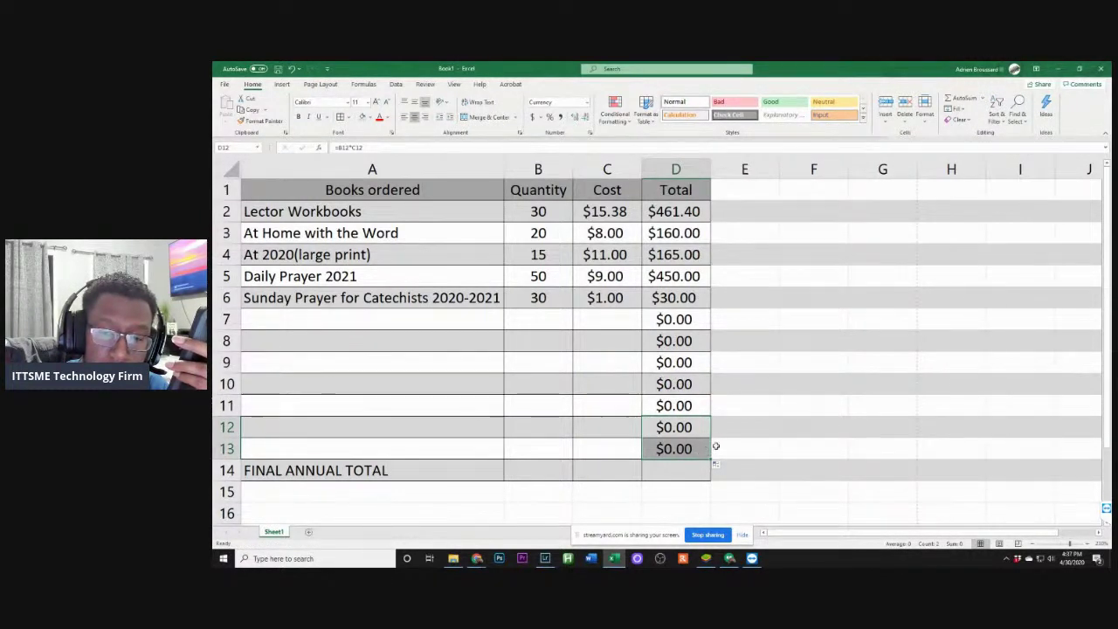
left_click(726, 447)
left_click(703, 450)
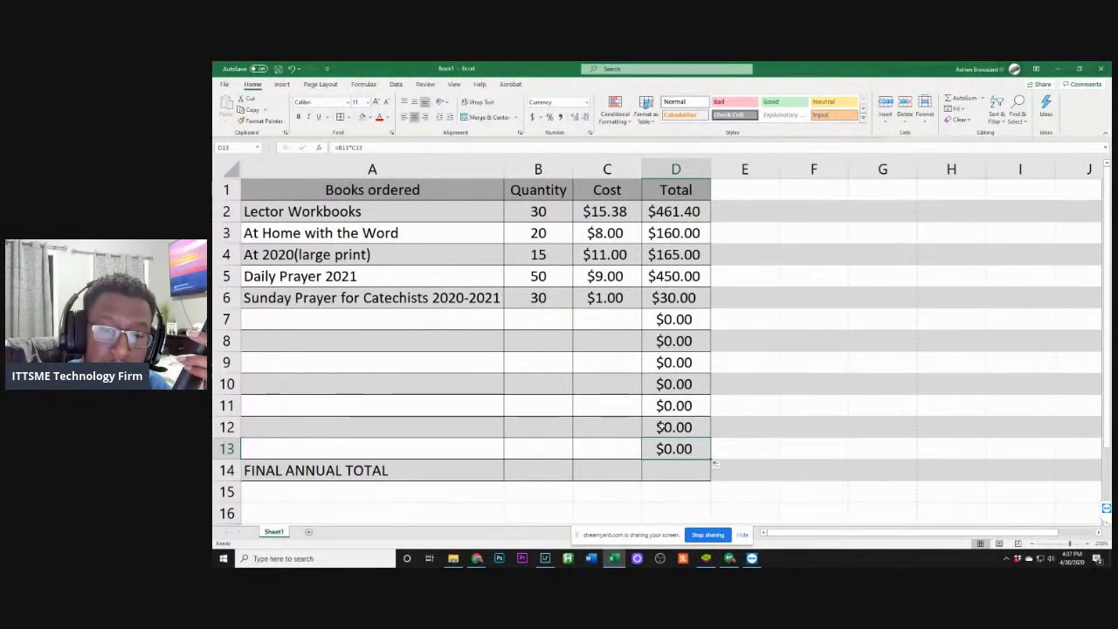
left_click(370, 117)
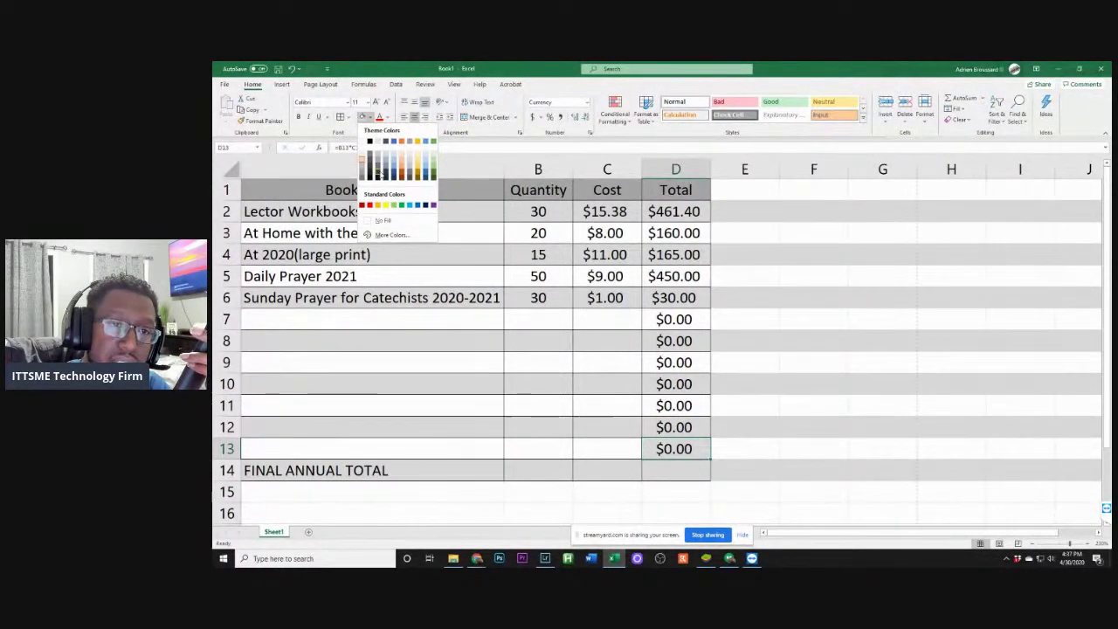
key("Escape")
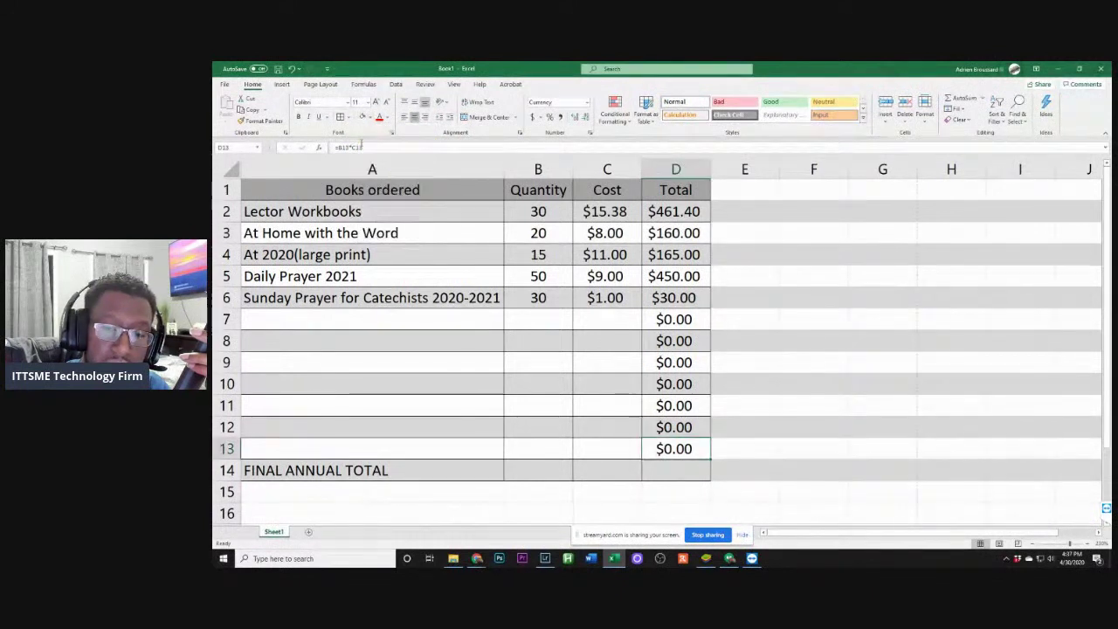
left_click(759, 453)
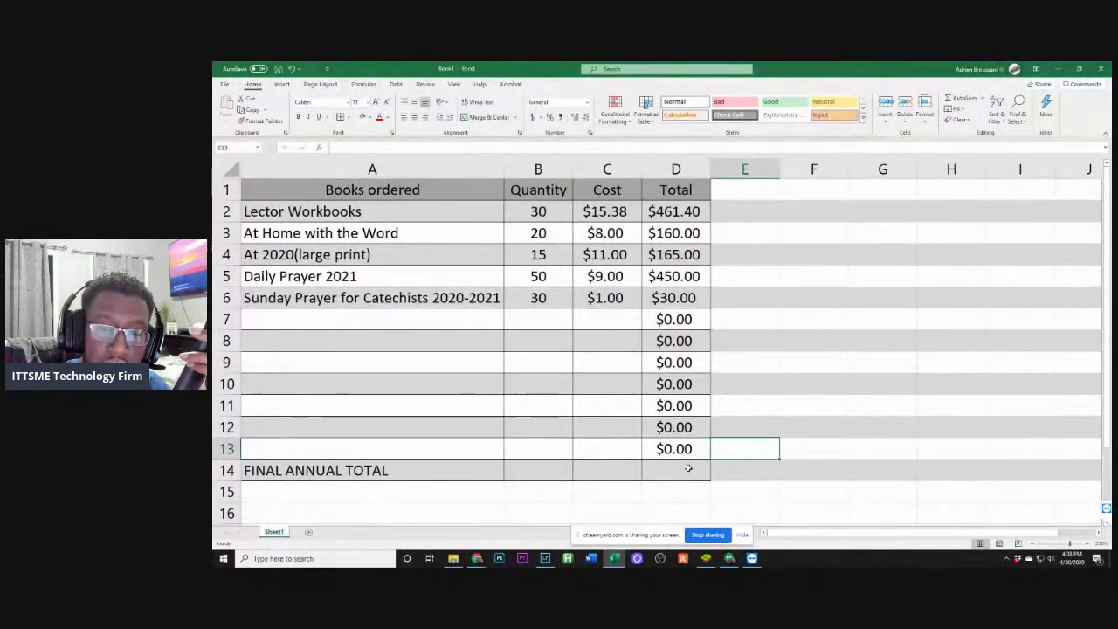
Try to total the Total column by entering the formula =D2:D13 in cell D14 of the FINAL ANNUAL TOTAL row
left_click(687, 471)
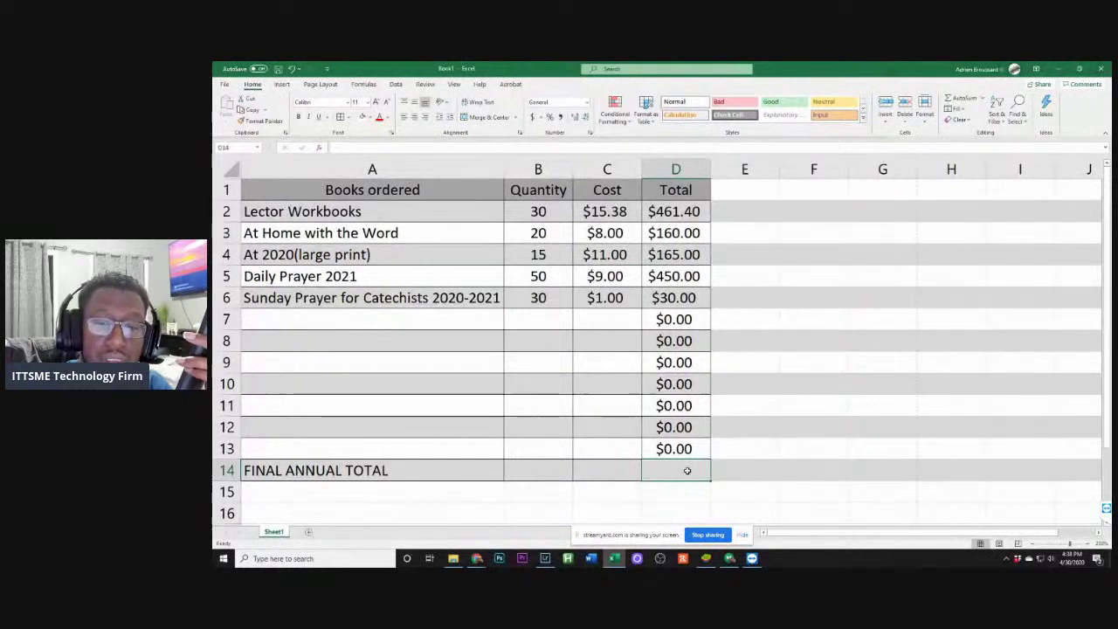
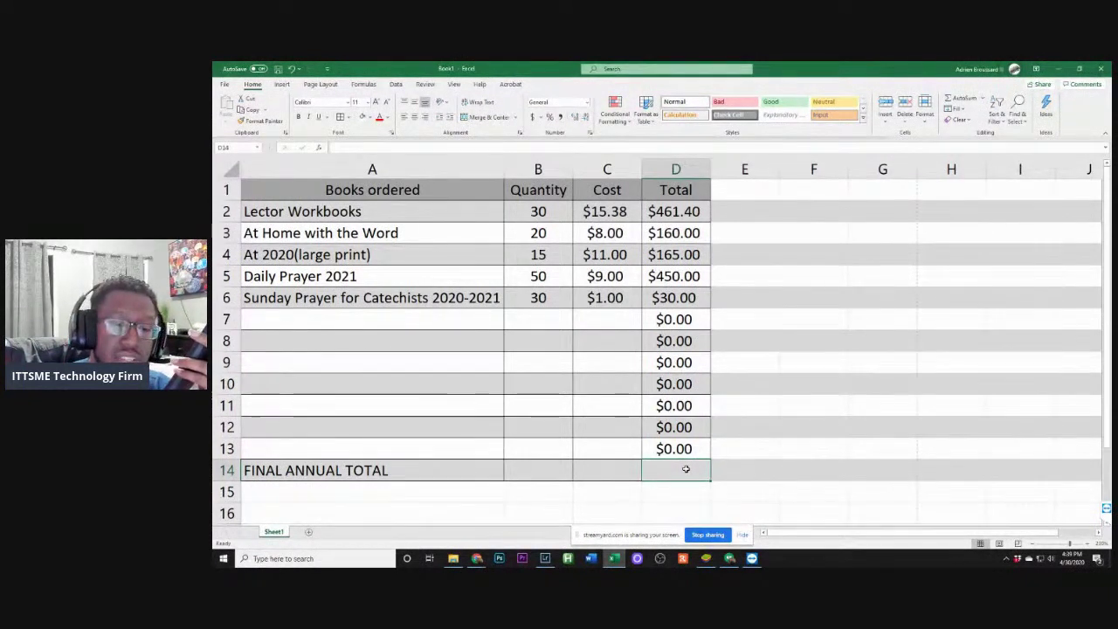
type("+")
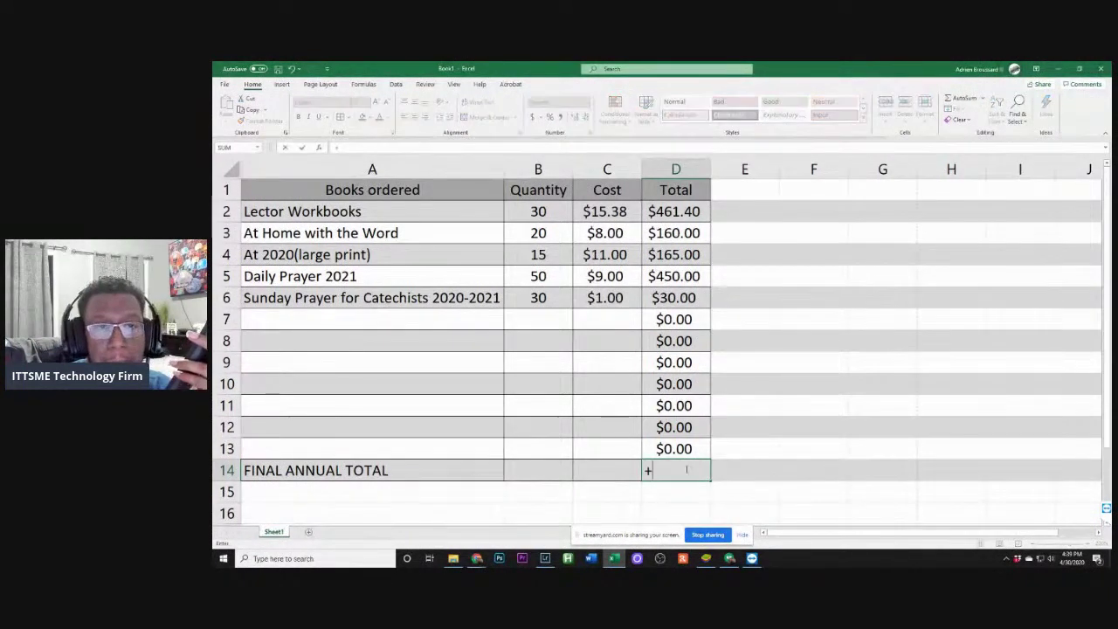
key("BackSpace")
type("=")
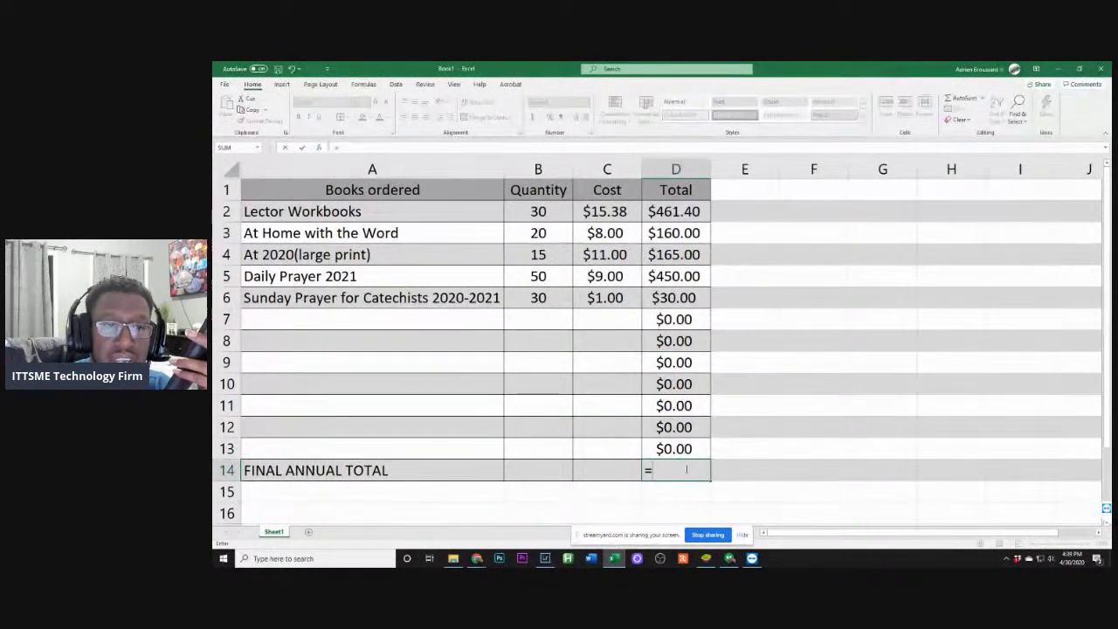
type("D2")
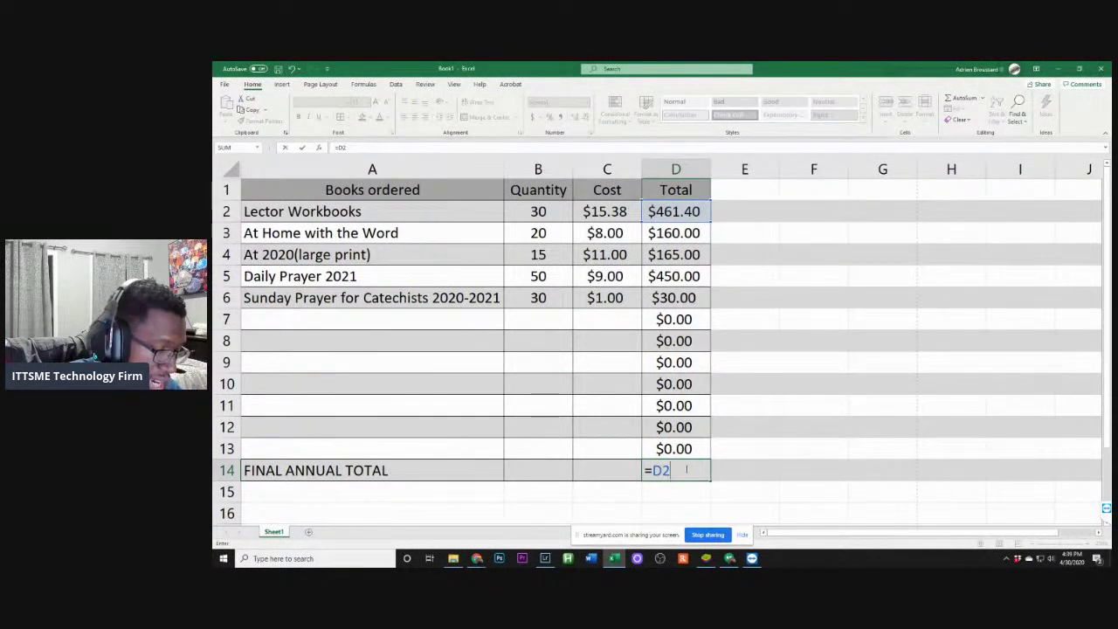
type(":")
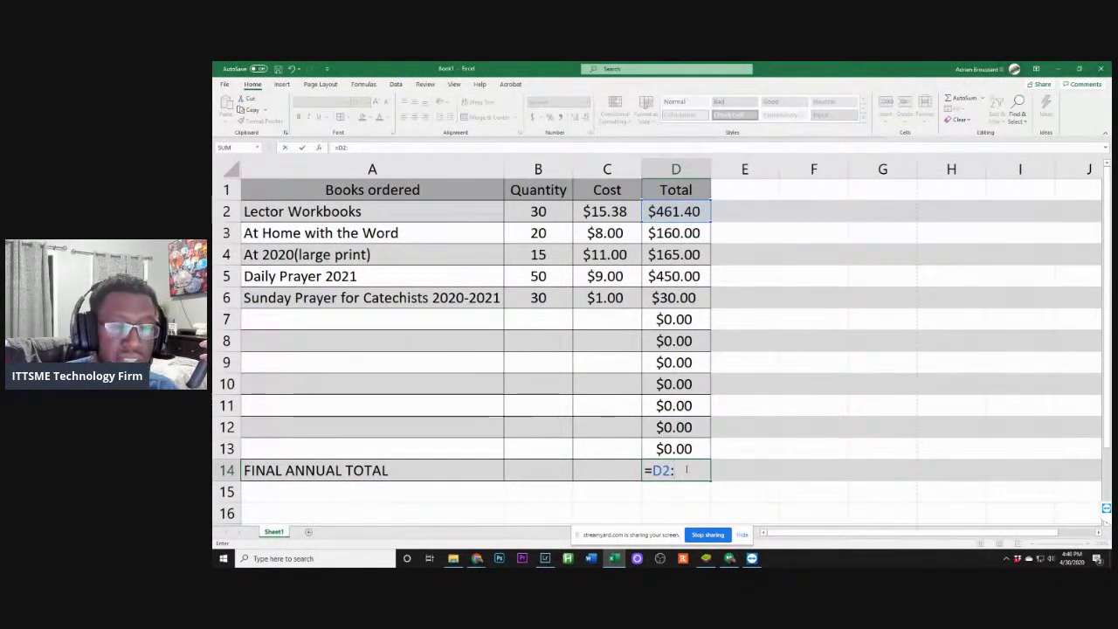
type("D13")
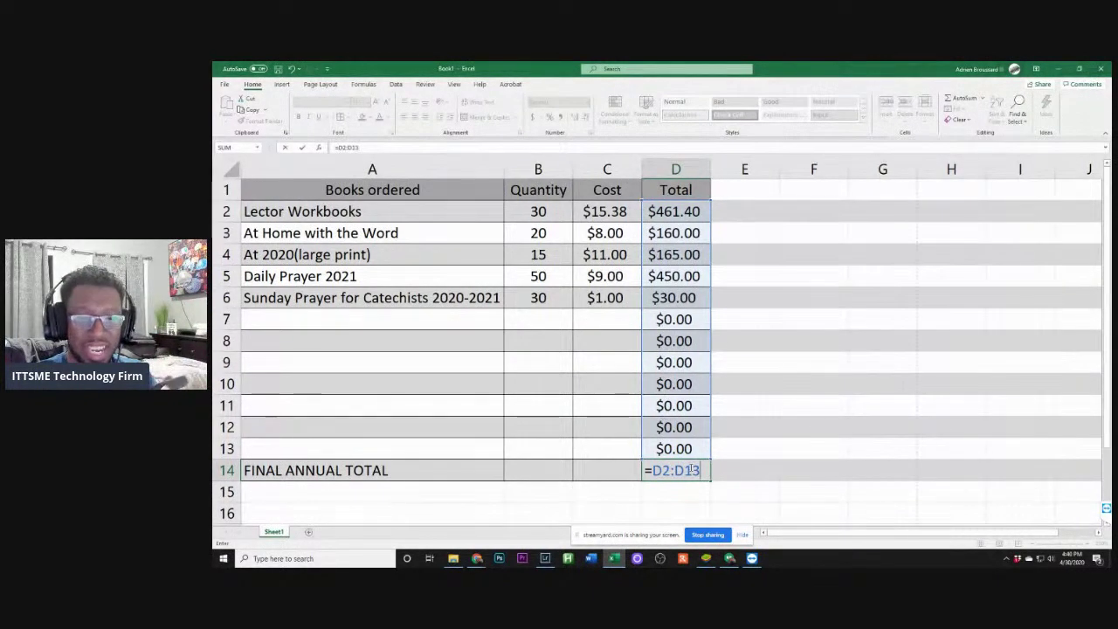
key("Return")
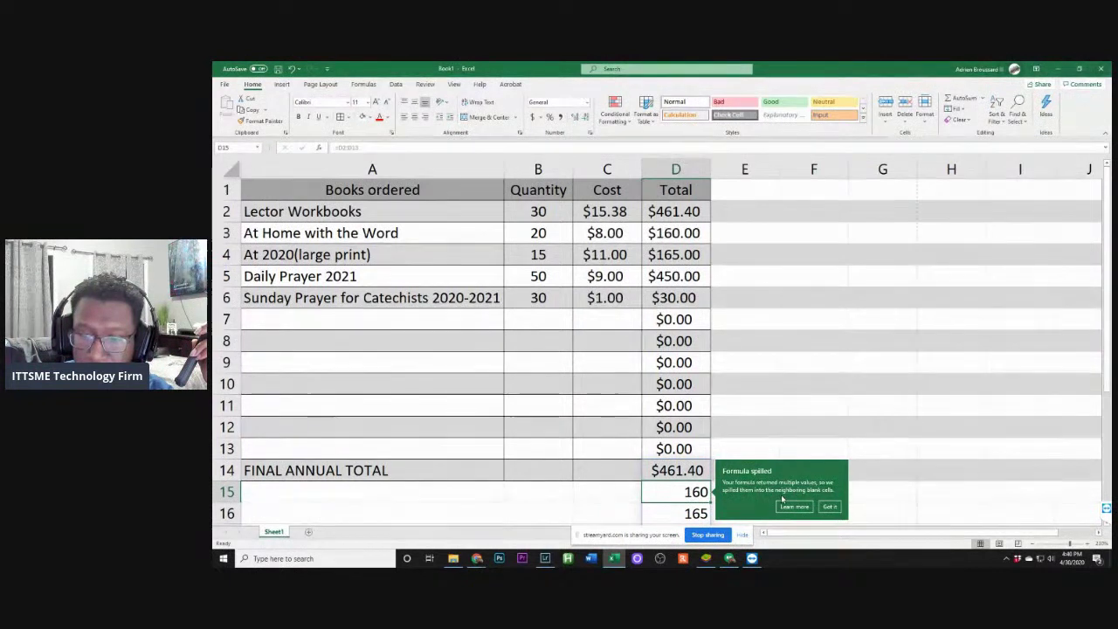
left_click(826, 507)
scroll(734, 480, "down", 4)
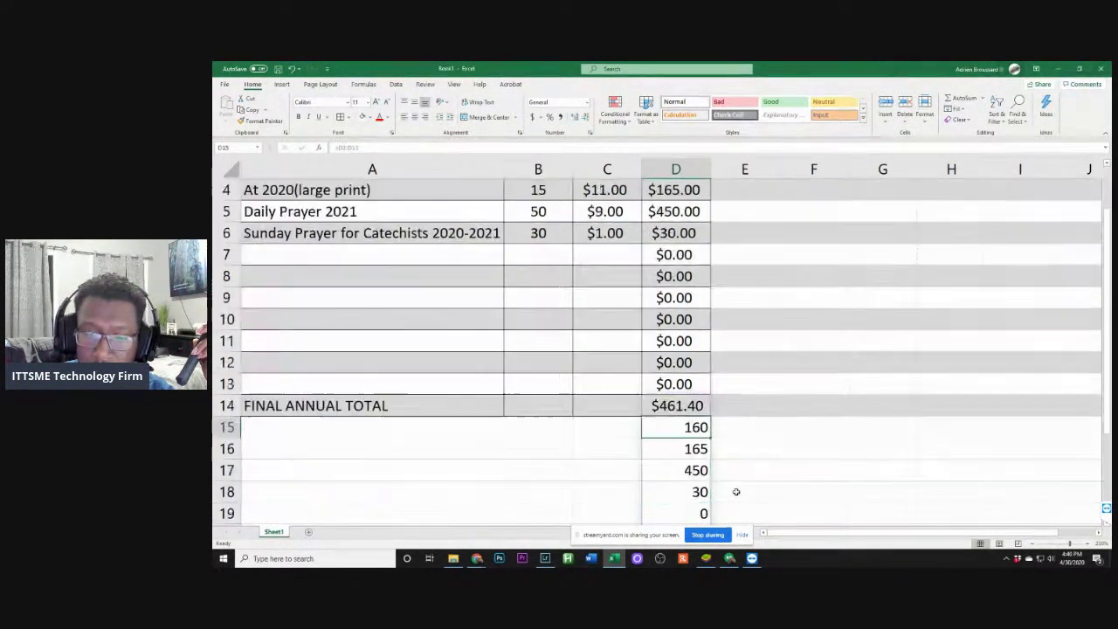
scroll(731, 471, "up", 3)
scroll(725, 427, "down", 2)
double_click(676, 277)
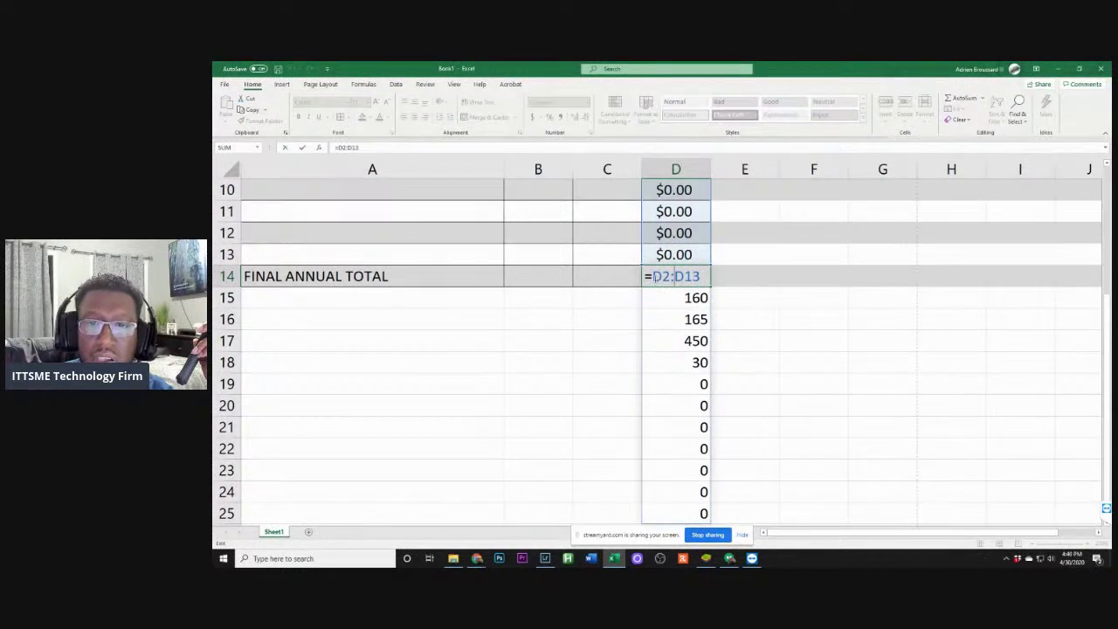
left_click(698, 300)
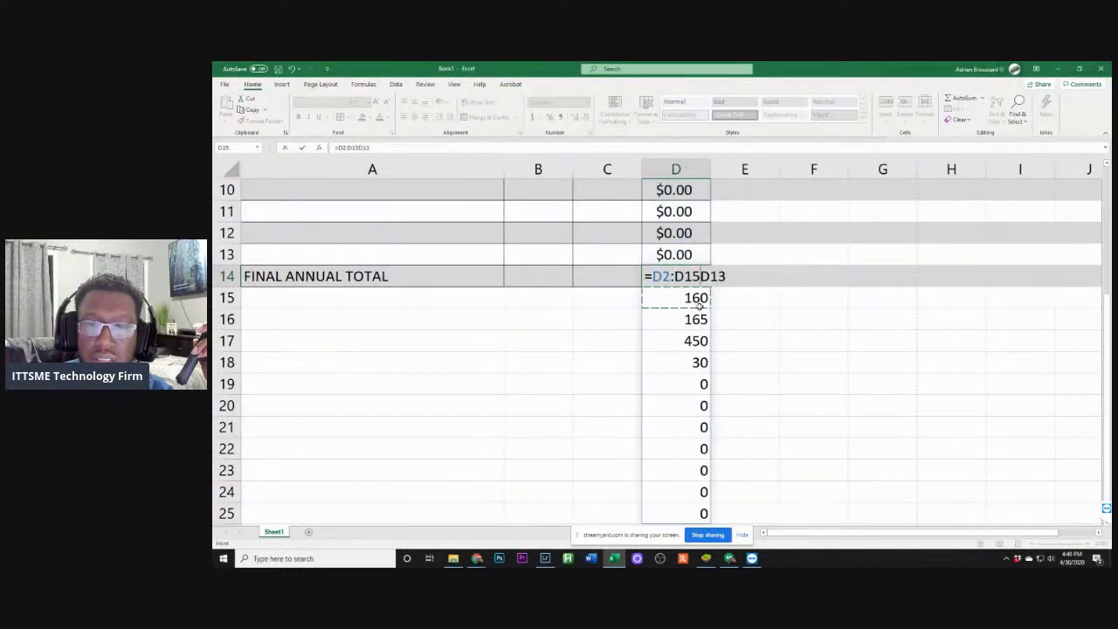
key("BackSpace")
key("BackSpace")
key("BackSpace")
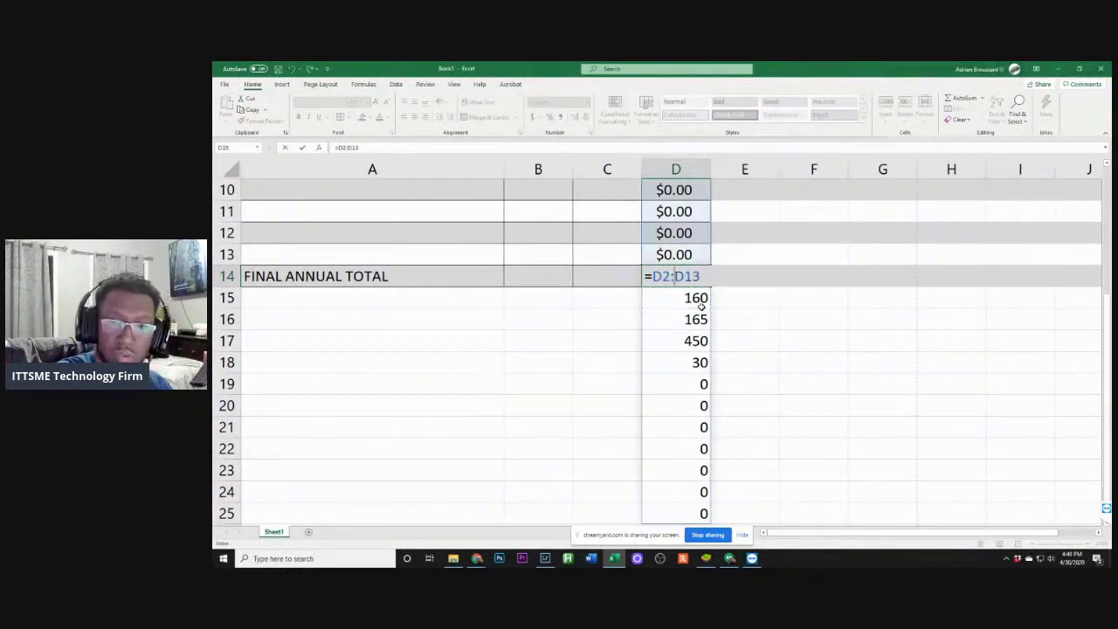
key("ctrl+Return")
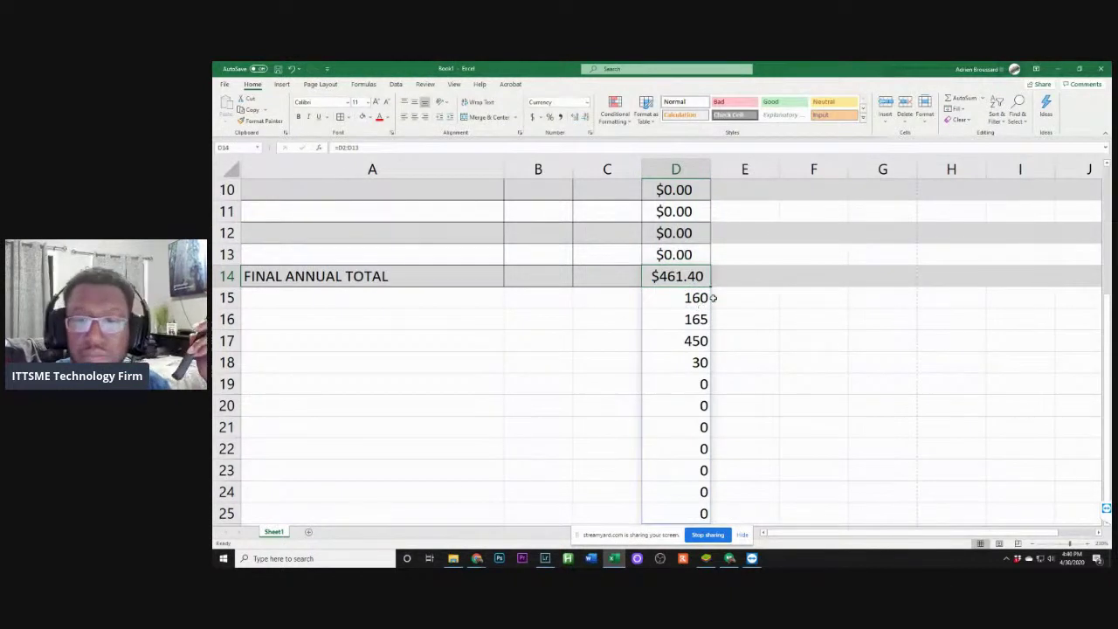
Delete the formula from cell D14 in the FINAL ANNUAL TOTAL row
left_click(690, 298)
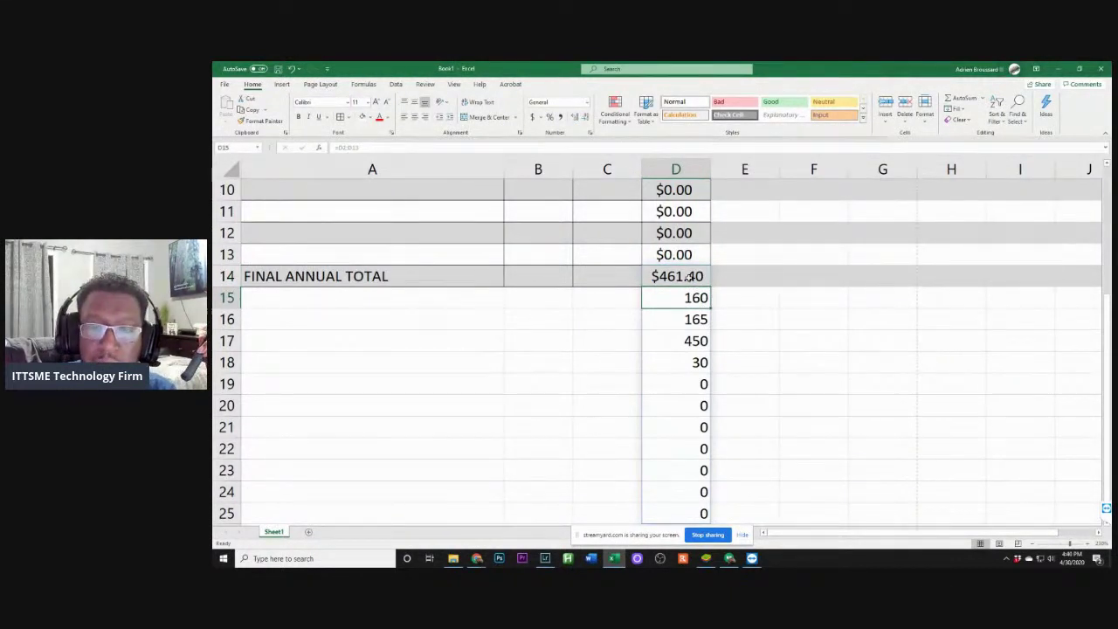
left_click(690, 275)
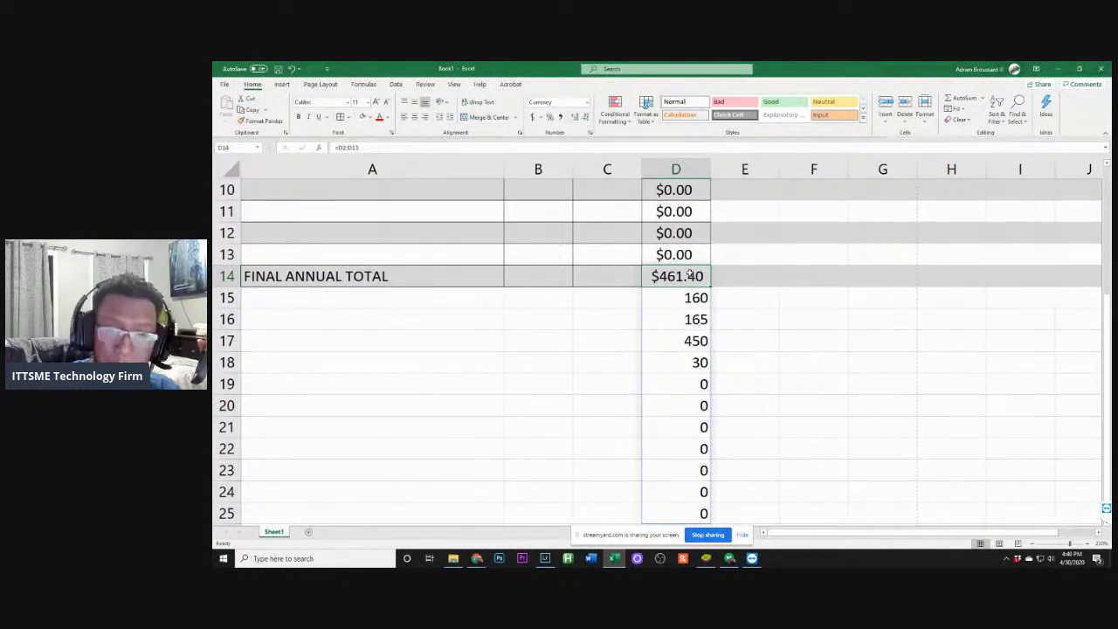
key("Delete")
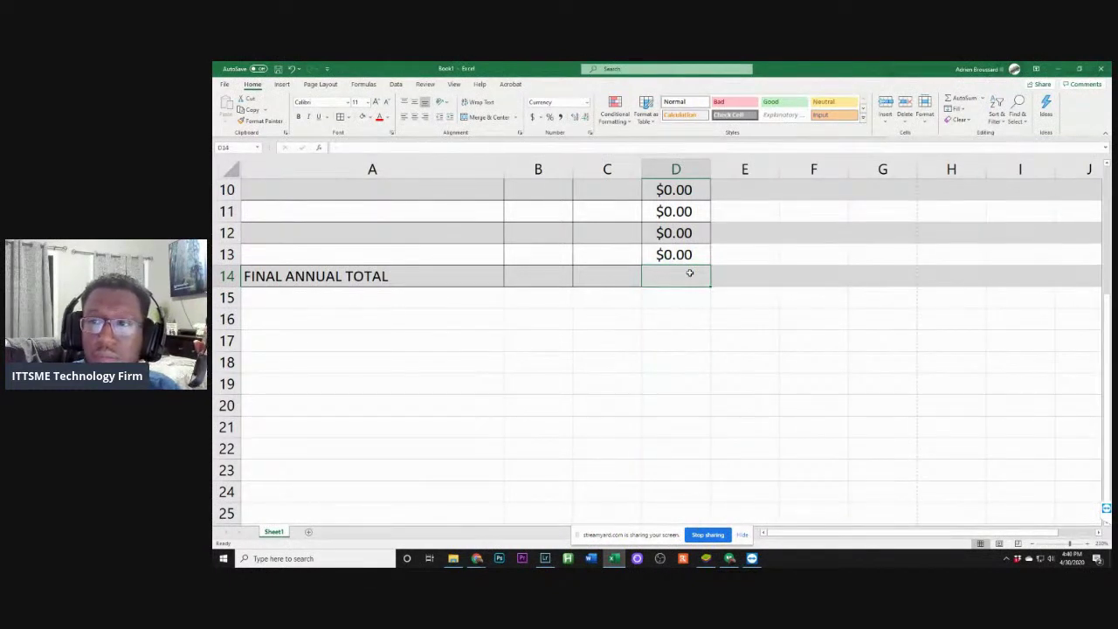
Total the range D2:D13 in cell D14 with AutoSum
scroll(893, 214, "up", 3)
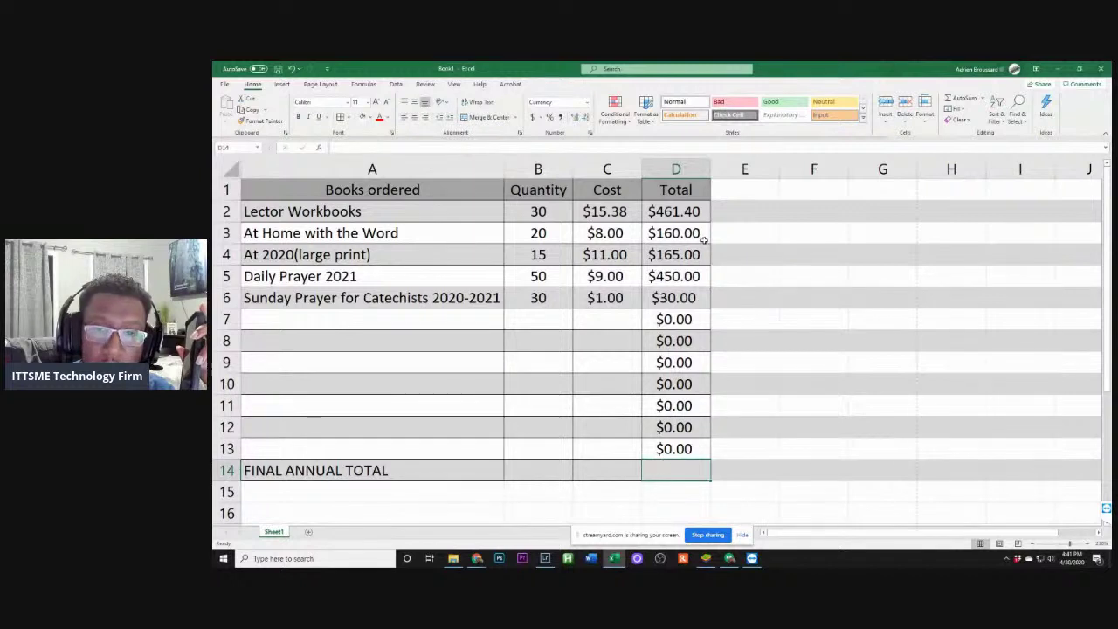
left_click(964, 98)
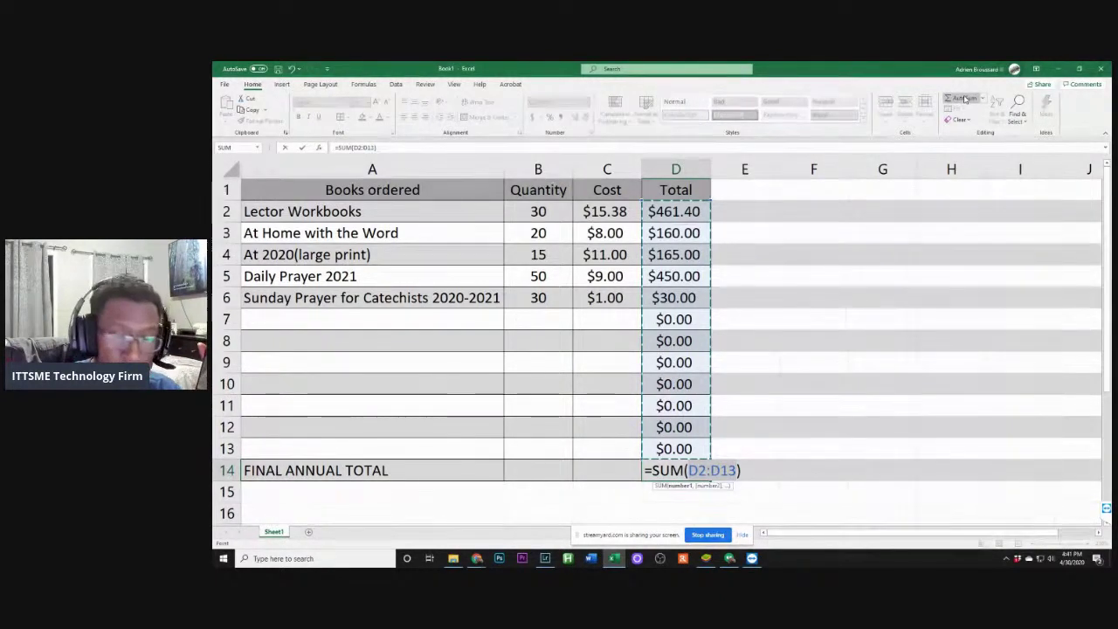
key("Return")
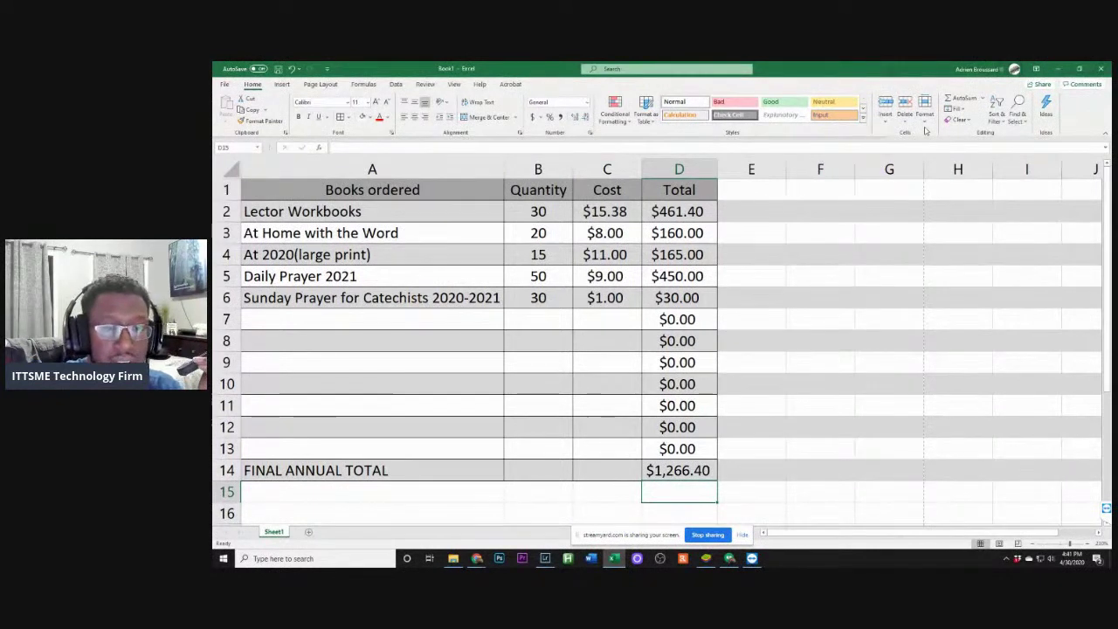
Enter "Year of Grace 2021 Notebooks pk/25" as the next ordered book in cell A7
left_click(272, 318)
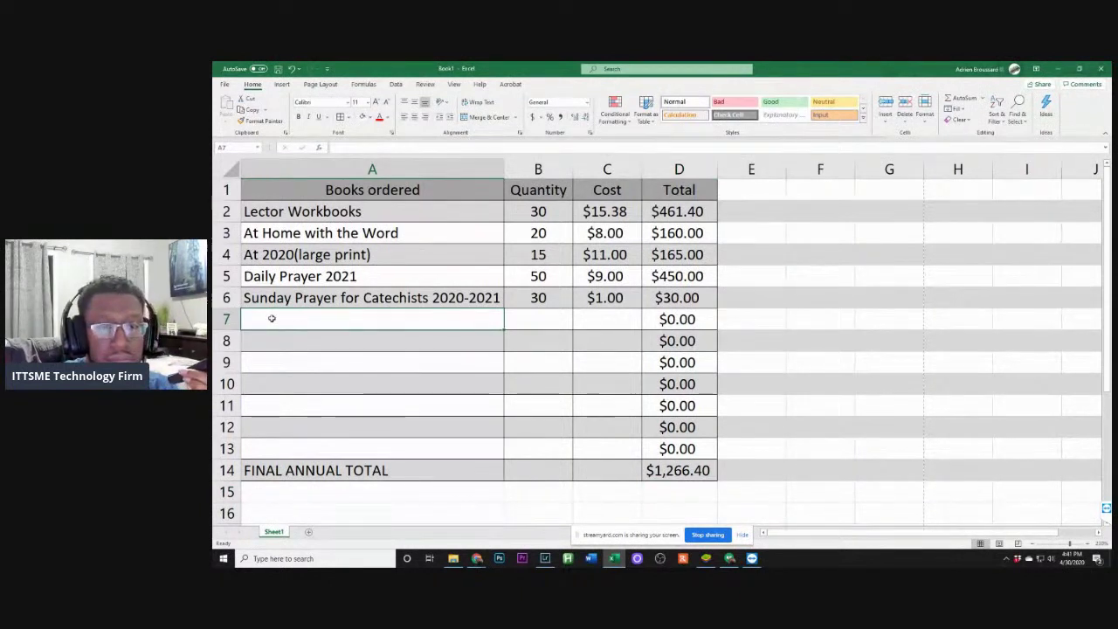
type("yEAR")
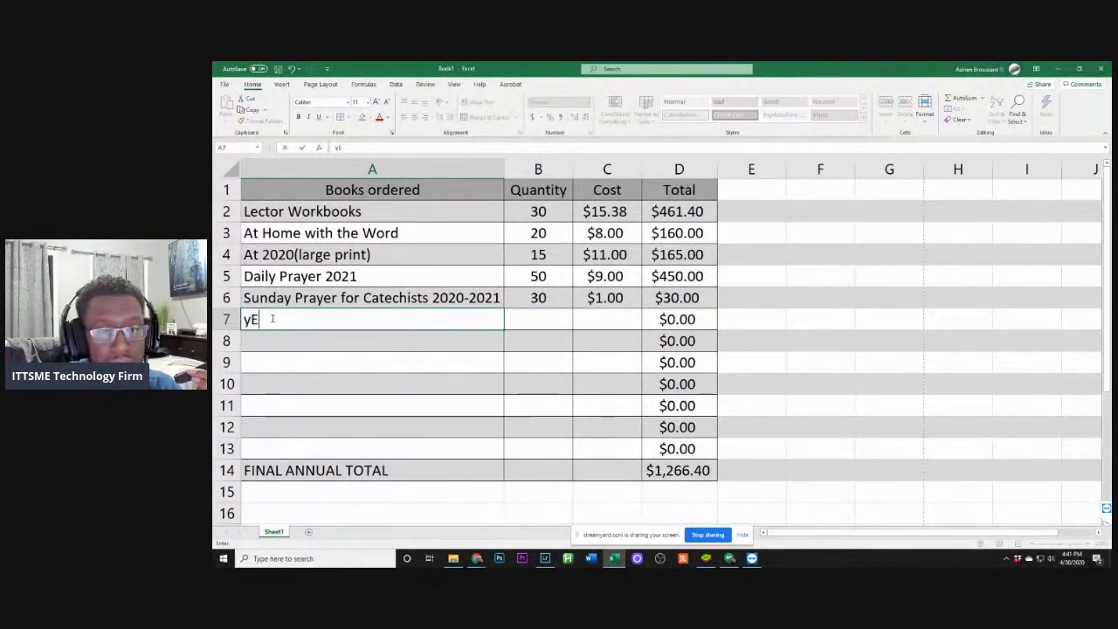
key("BackSpace")
key("BackSpace")
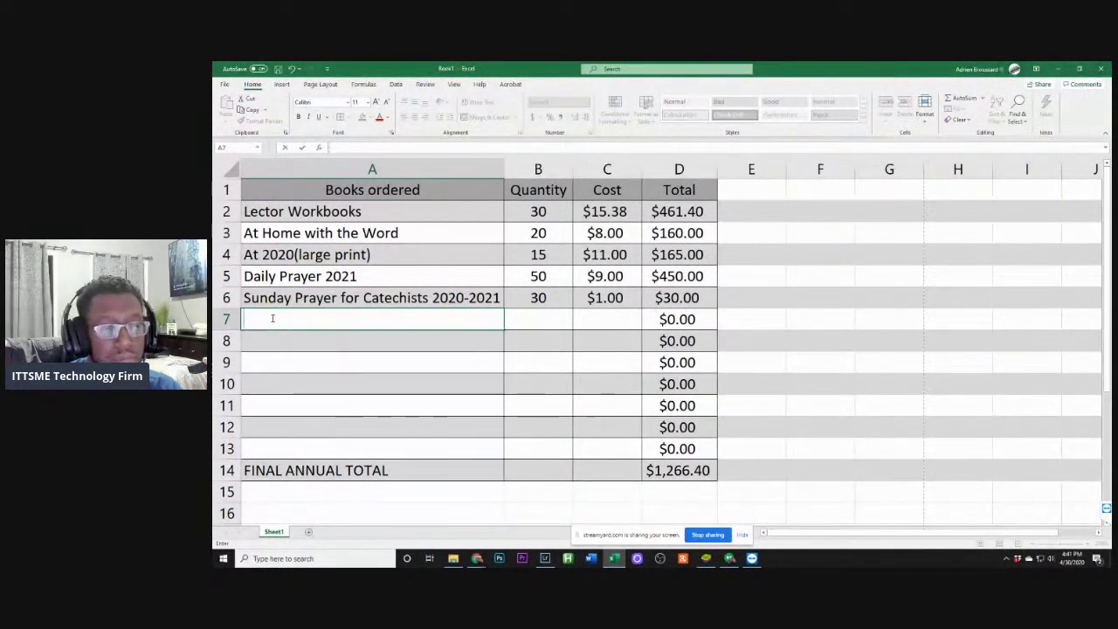
type("Year f")
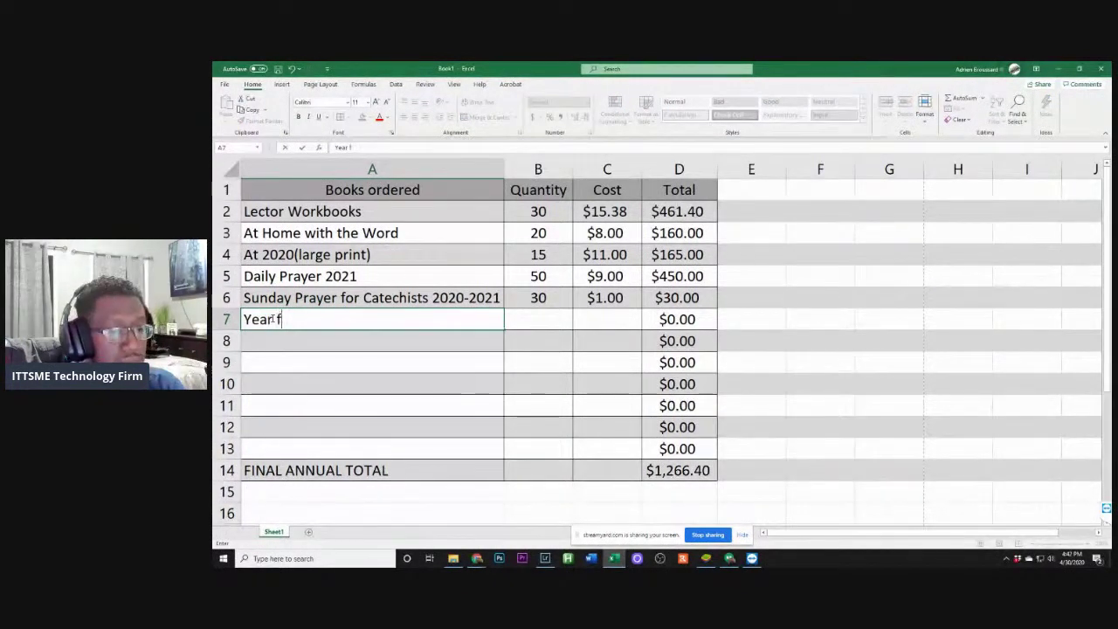
key("BackSpace")
type("of Grace")
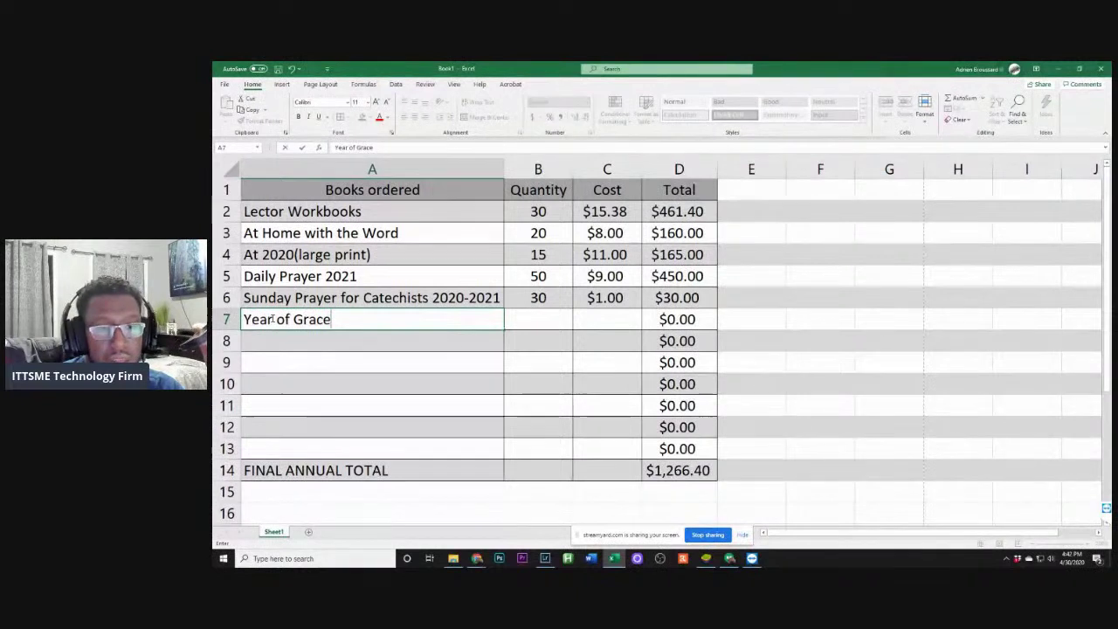
type(" 20")
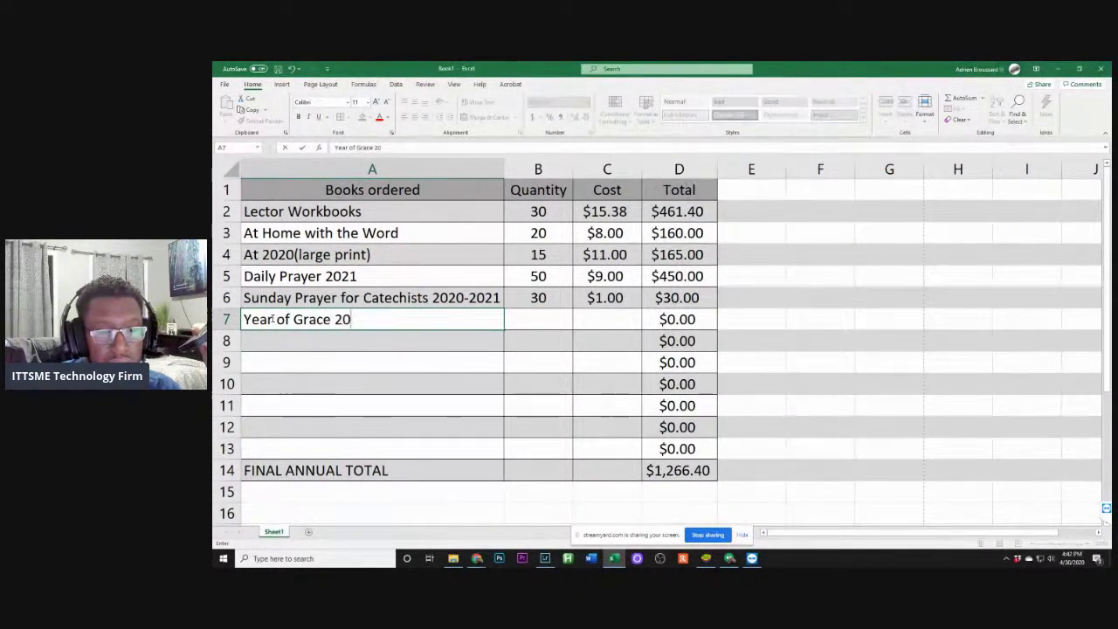
type("21 Note")
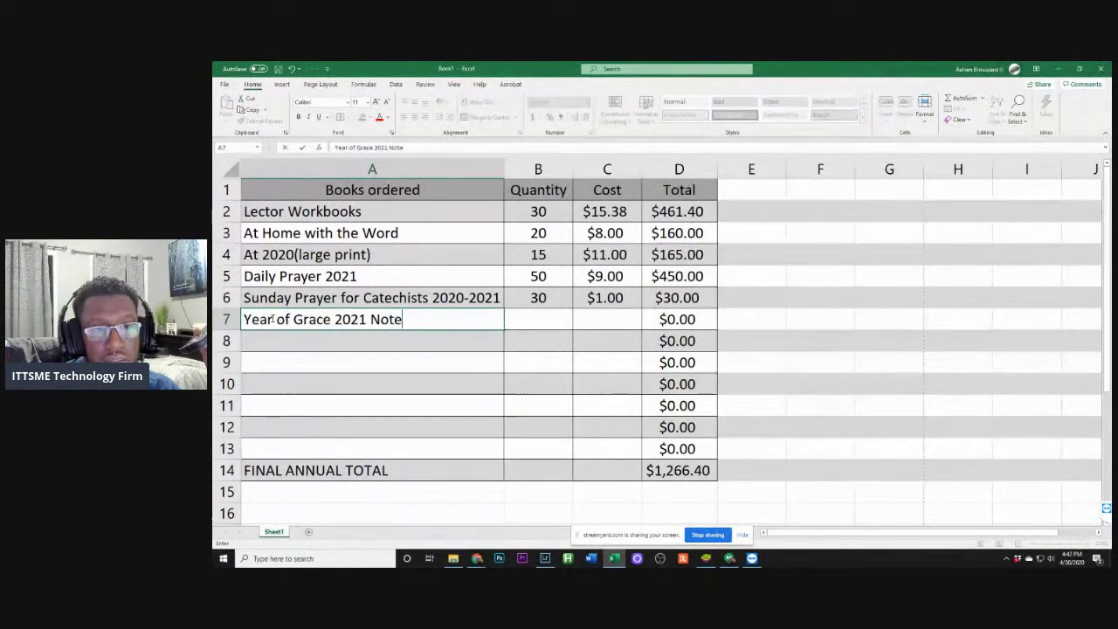
type("books pk/25")
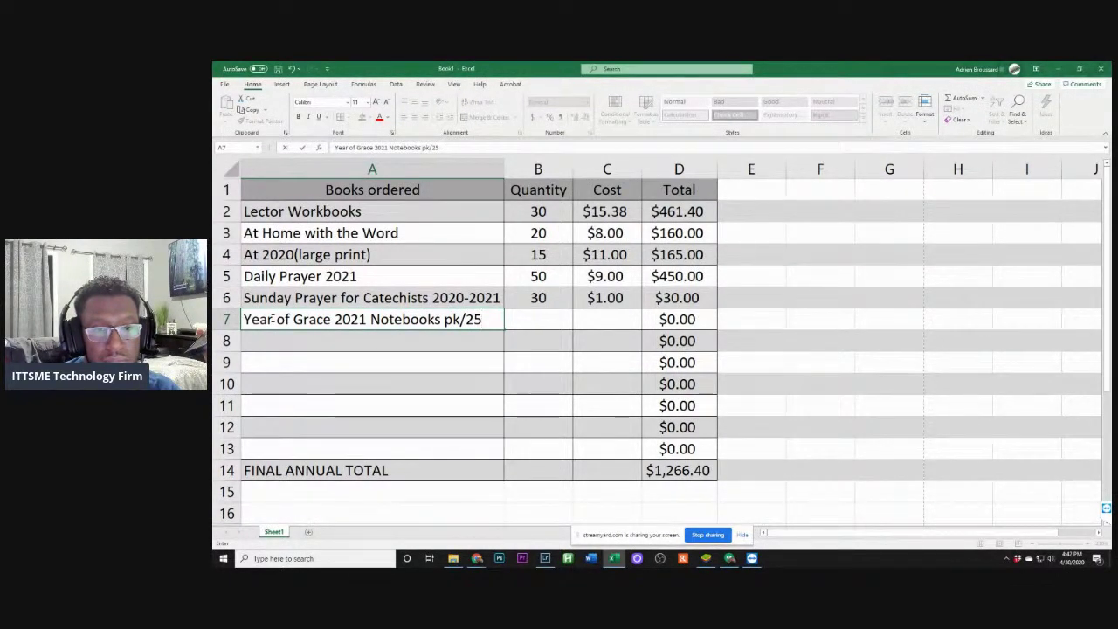
key("Tab")
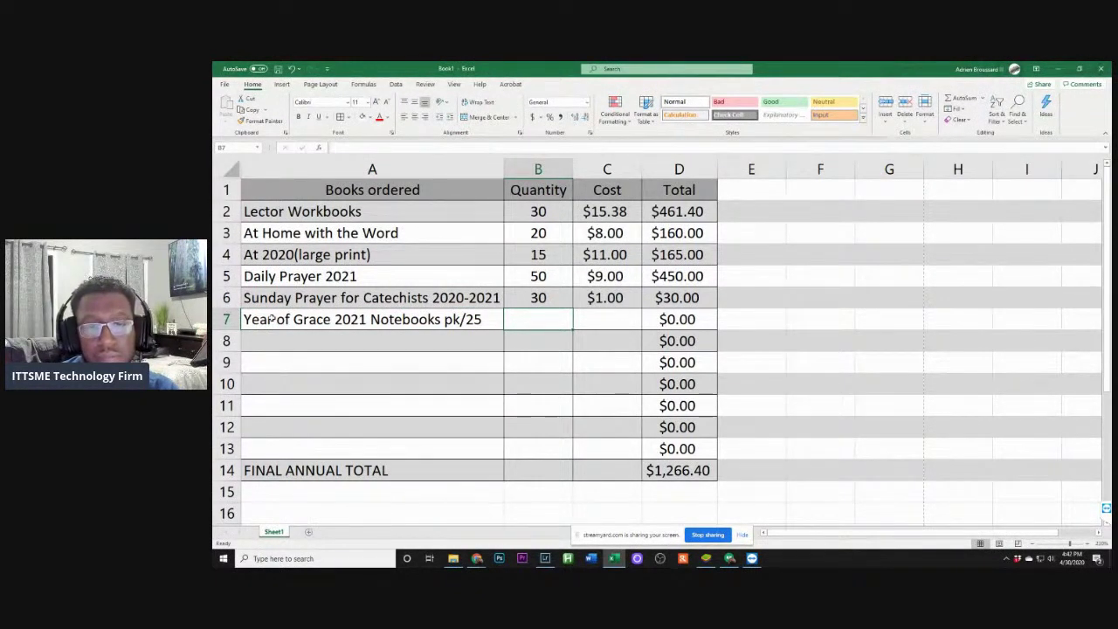
Enter a quantity of 5 and a cost of $13.00 for the Year of Grace notebooks in row 7
type("5")
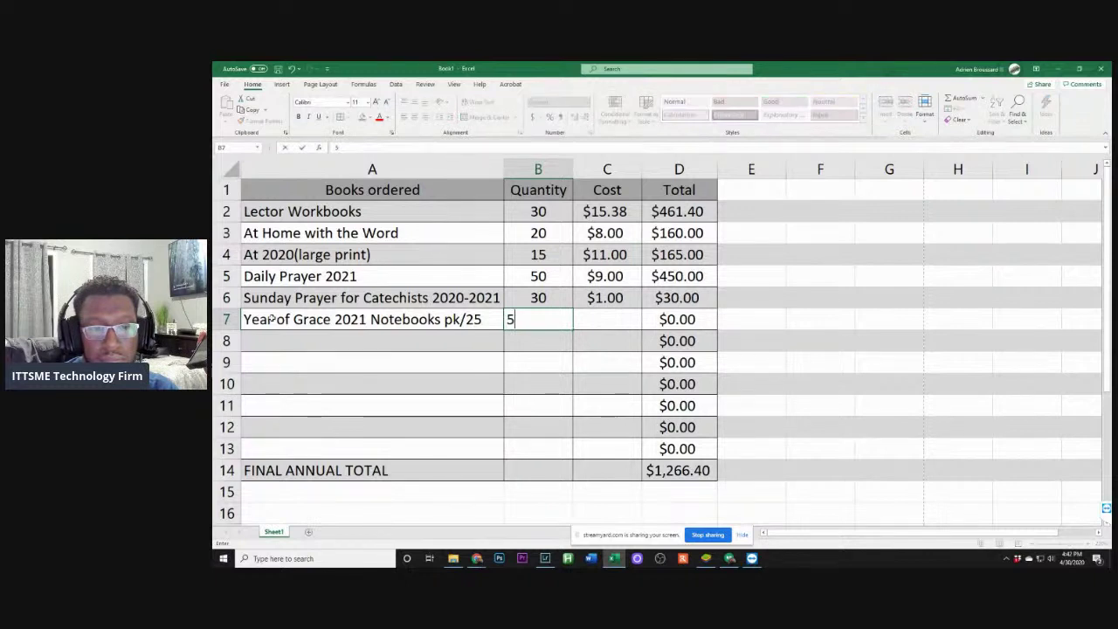
key("Tab")
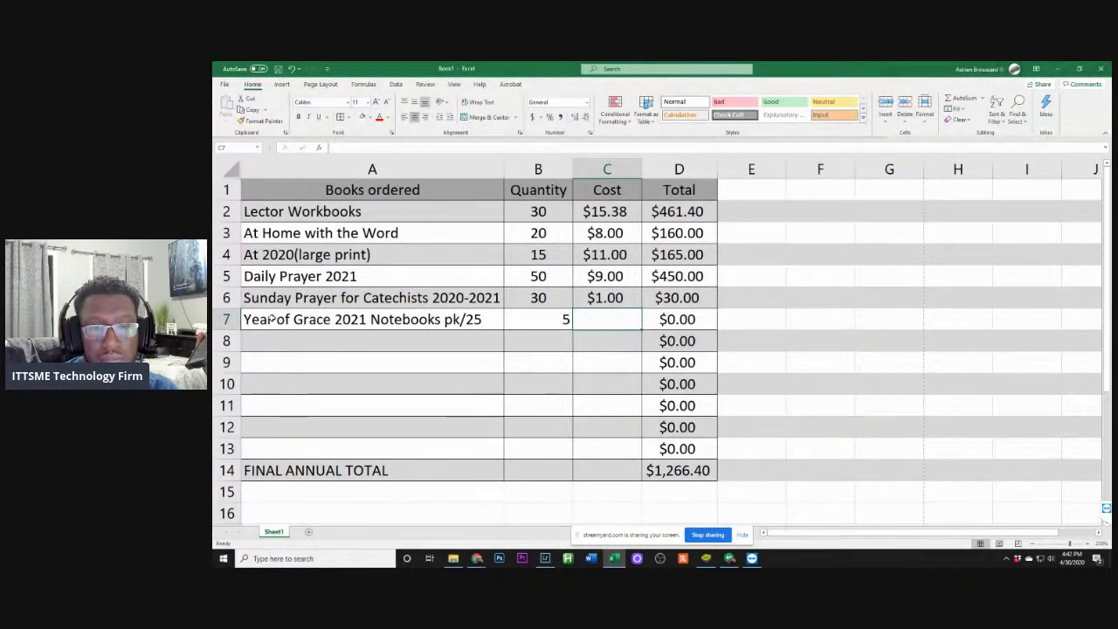
type("$13.00")
key("Tab")
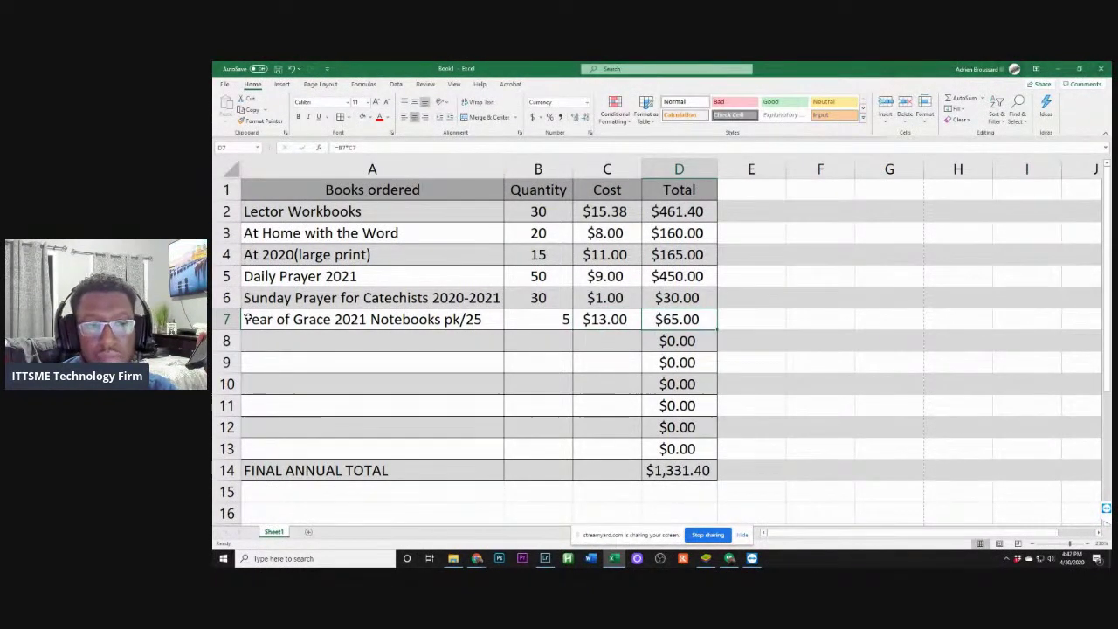
key("Return")
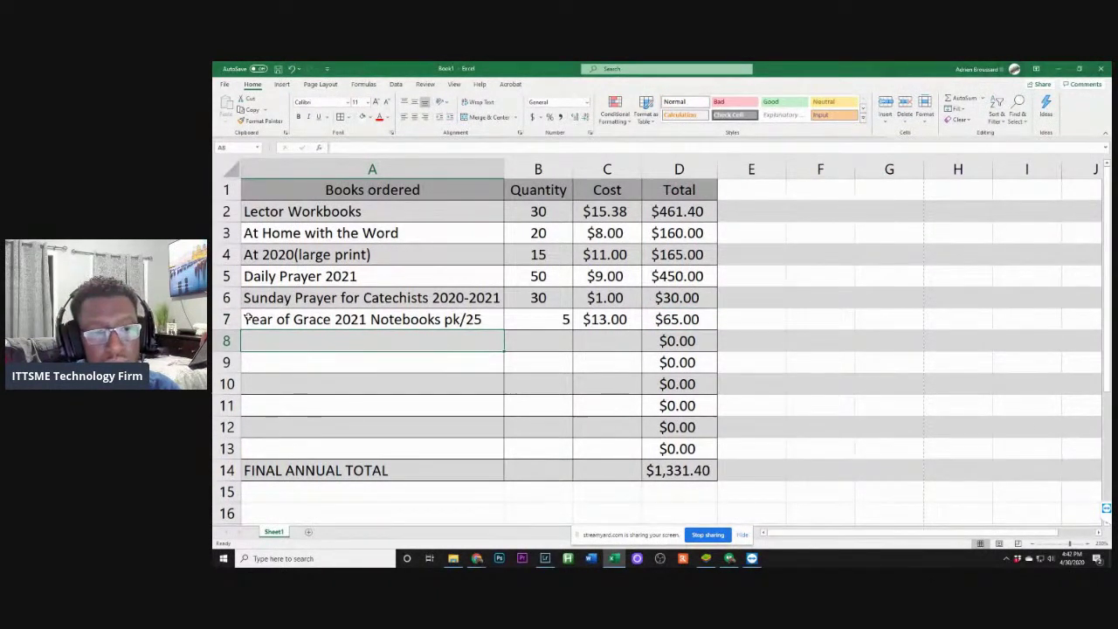
Enter "Confirmation: Inspired by the Spirit" as the next ordered book in cell A8
type("Confirm")
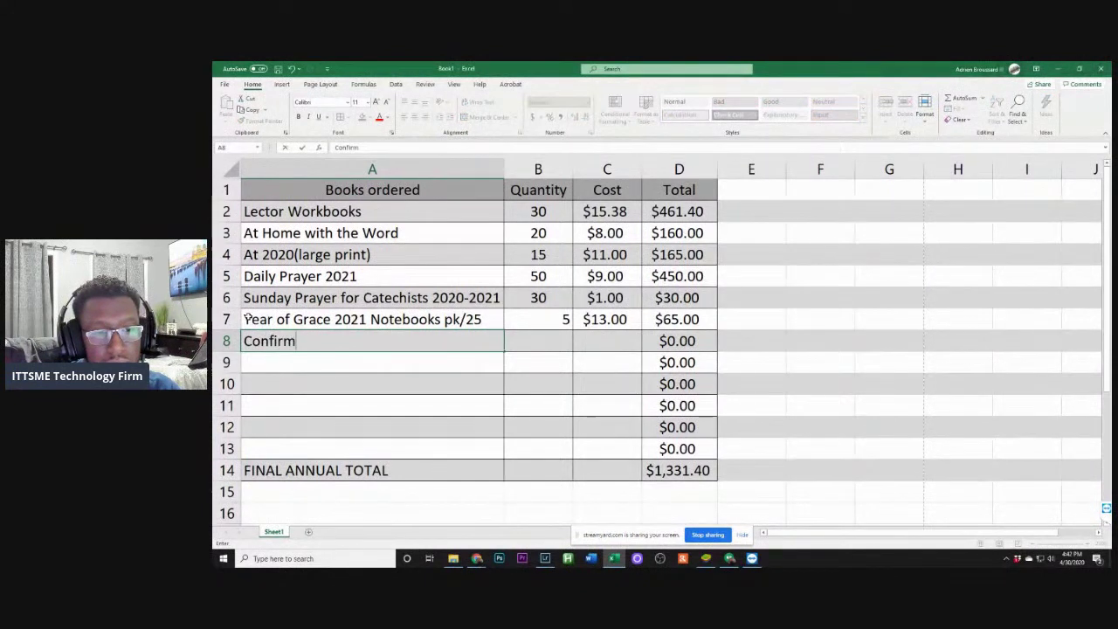
type("ation: ")
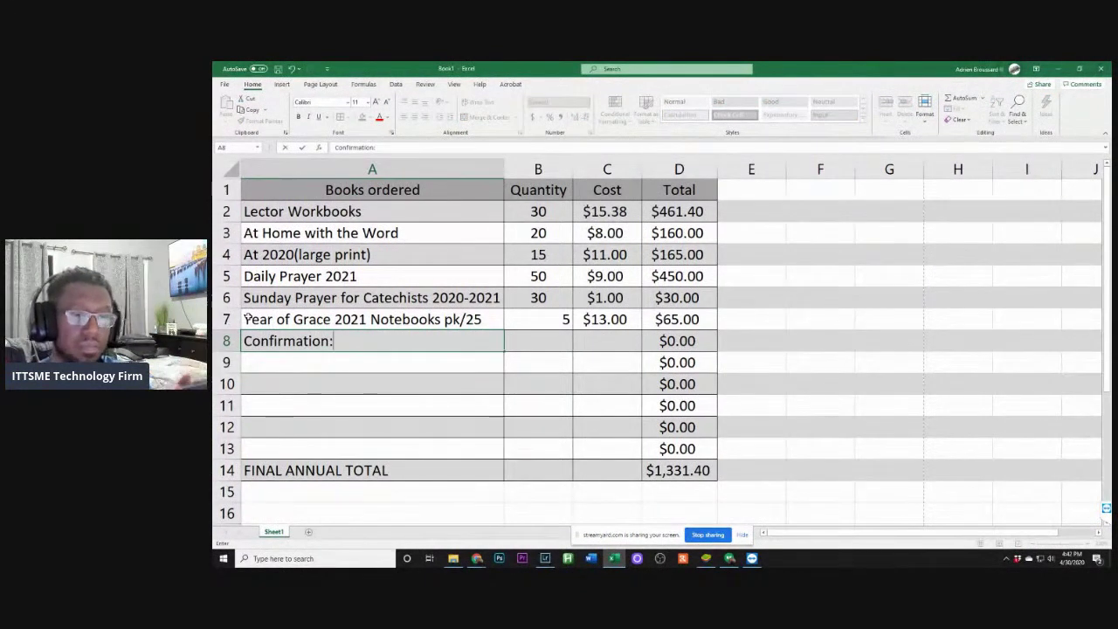
type("Inspire")
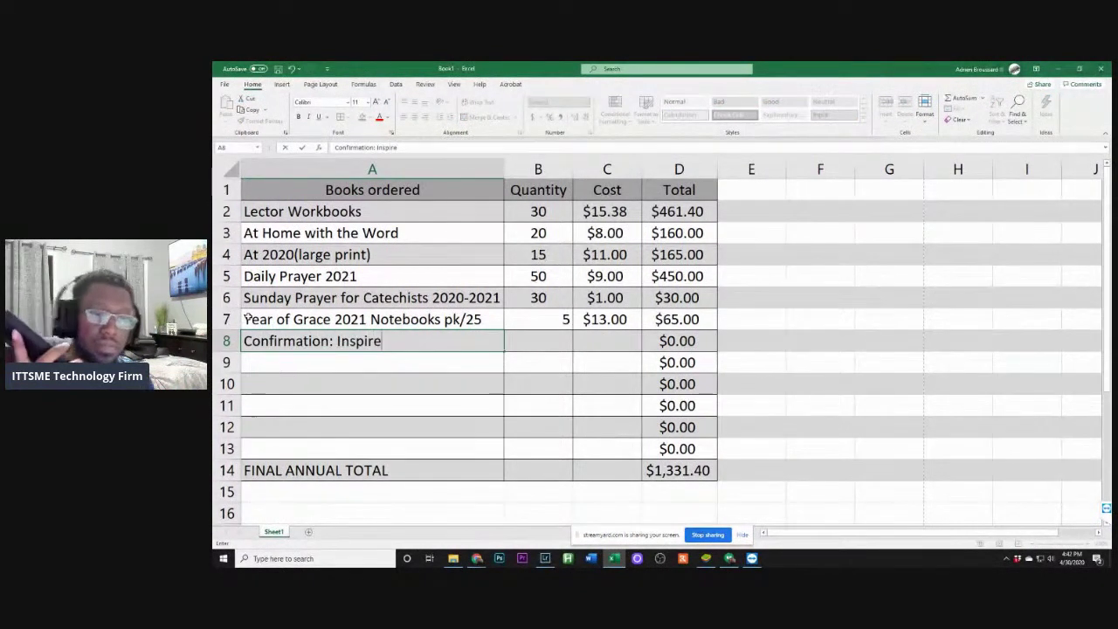
type("d by the ")
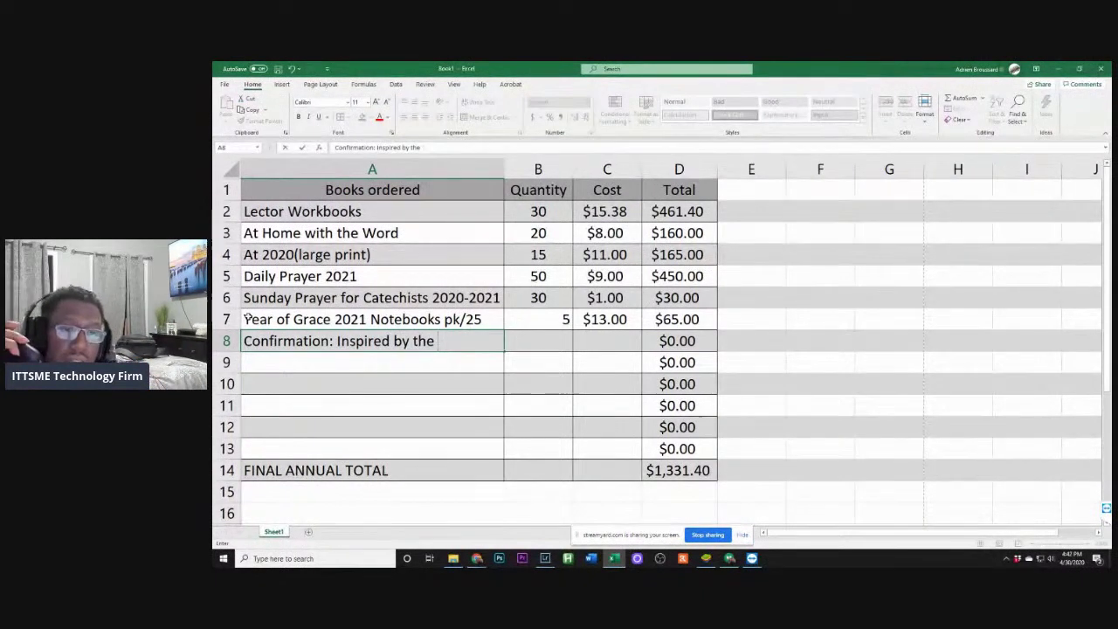
type("Spirit")
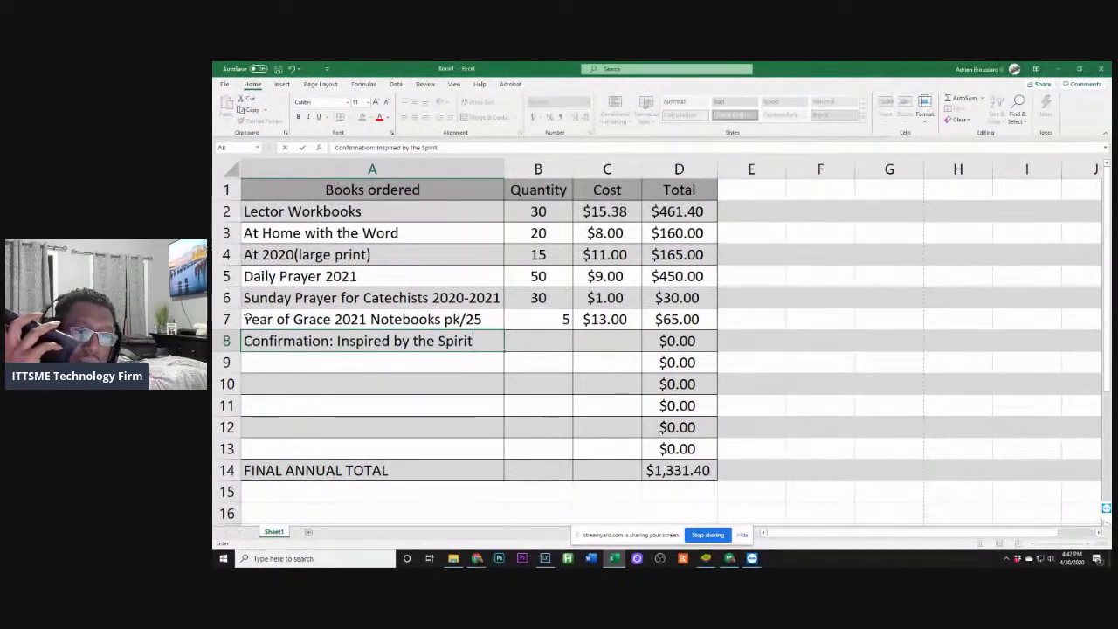
key("Tab")
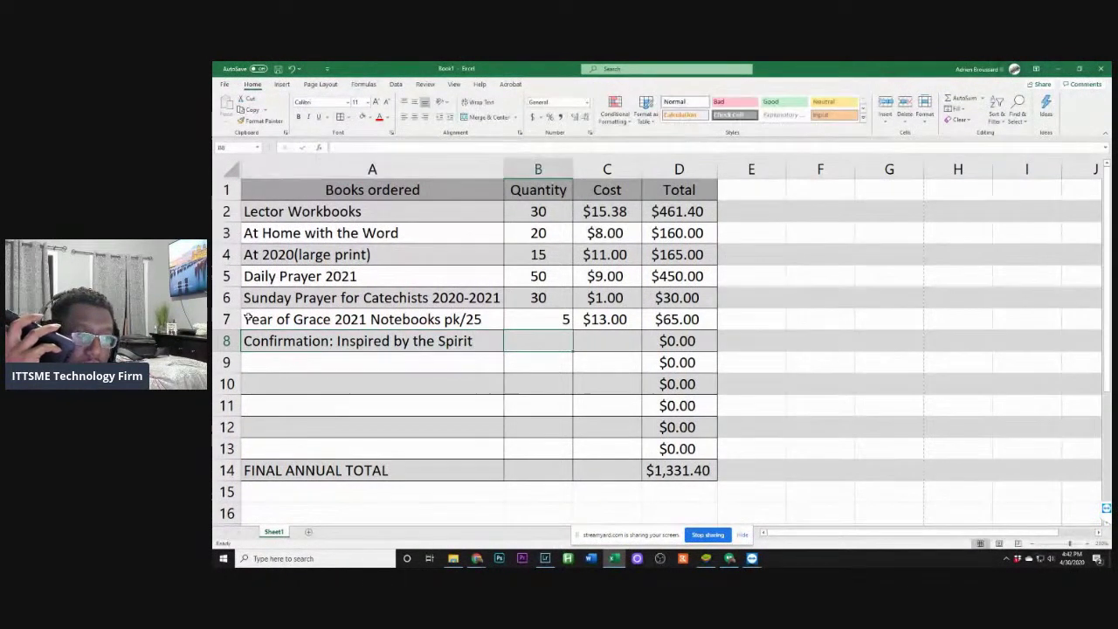
Enter a quantity of 7 and a cost of $13.00 for the Confirmation book in row 8
type("7")
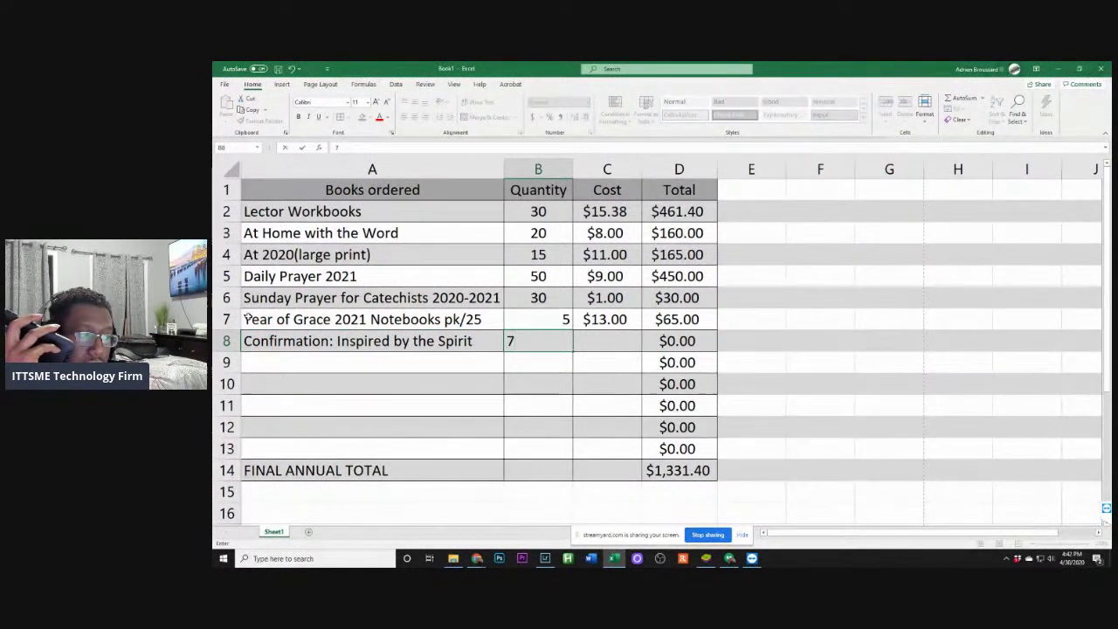
key("Tab")
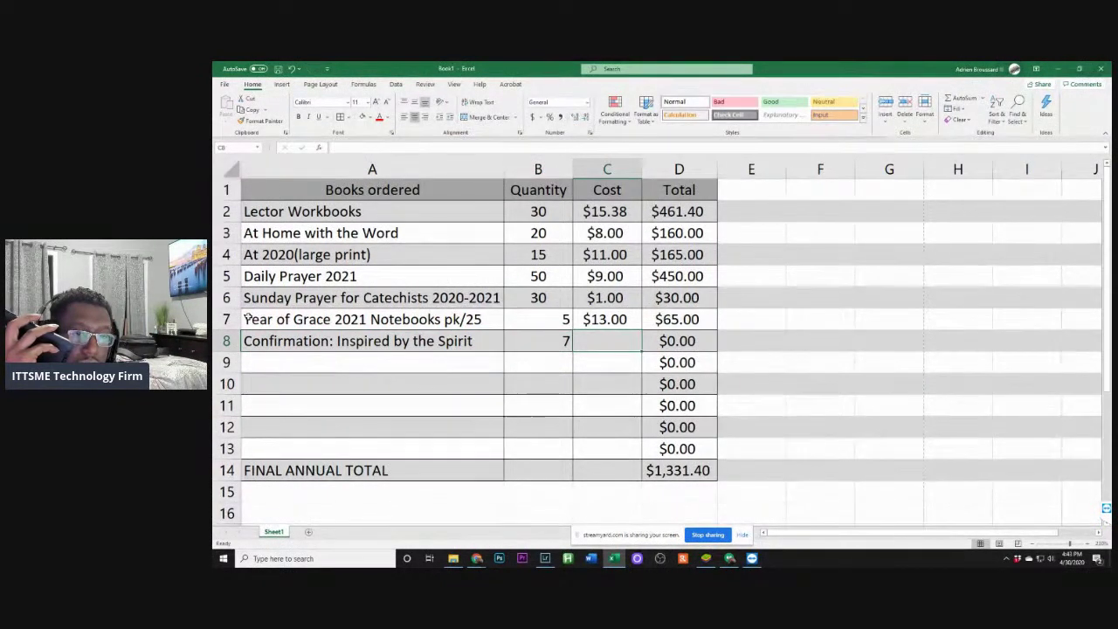
type("$")
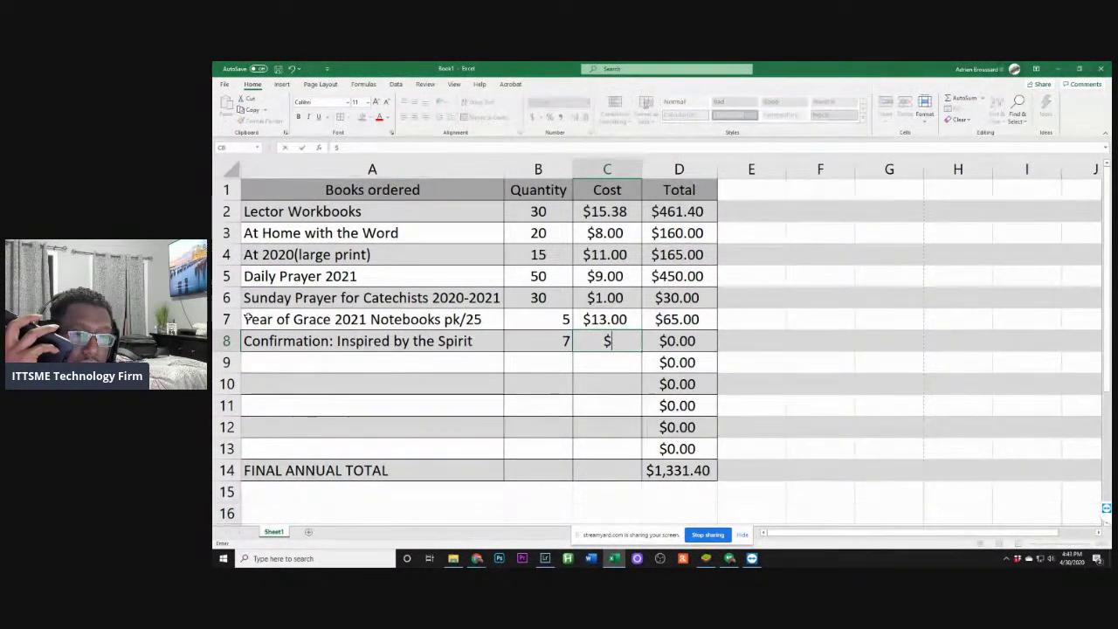
type("13.00")
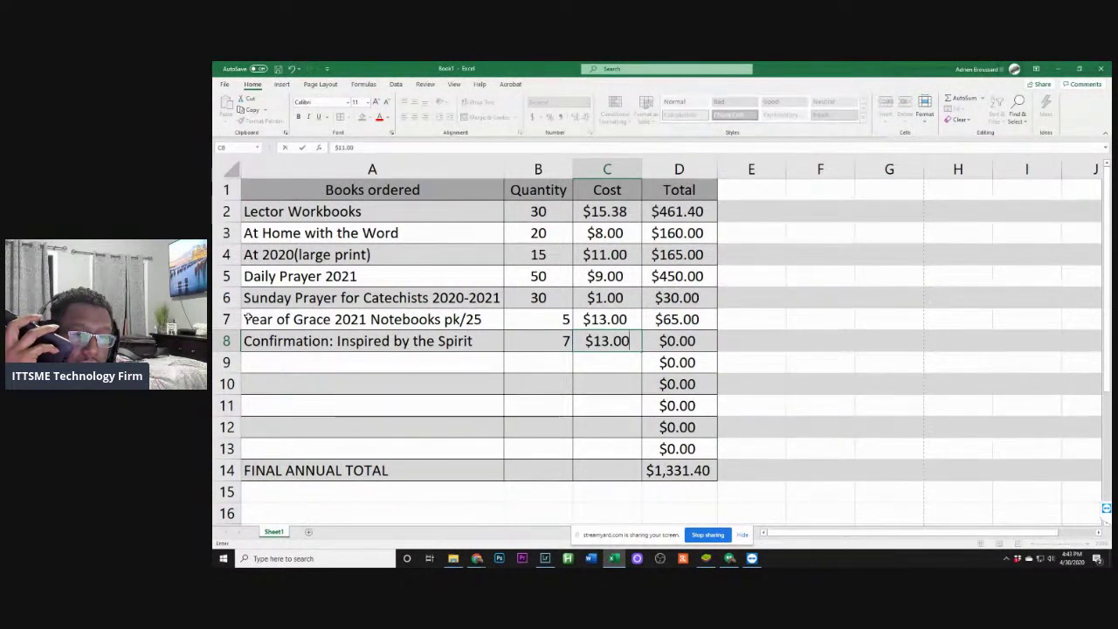
key("Tab")
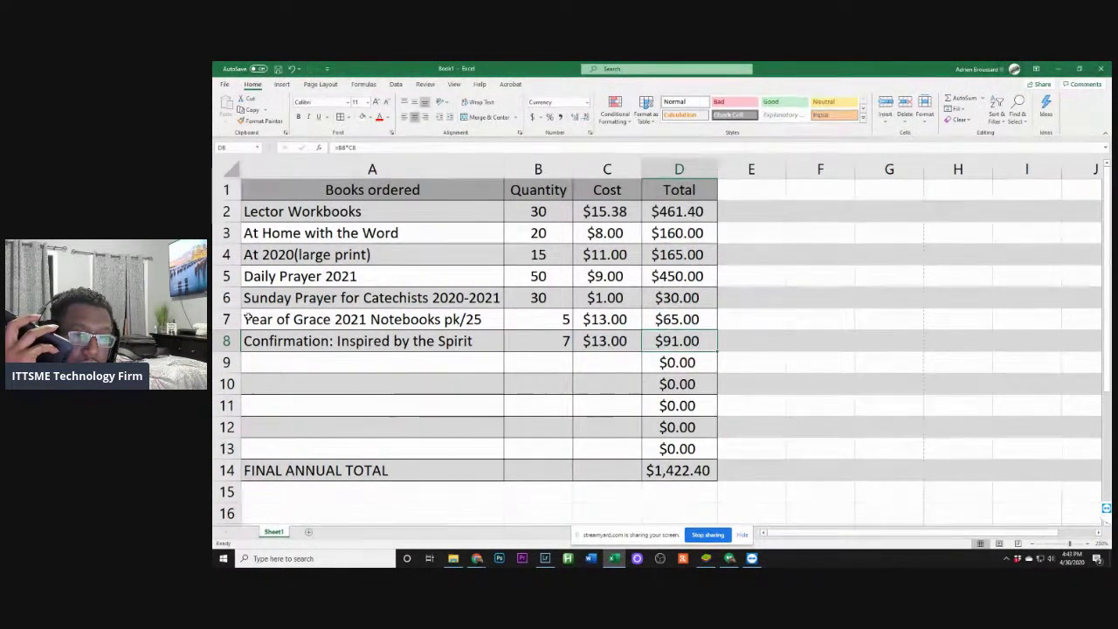
key("Return")
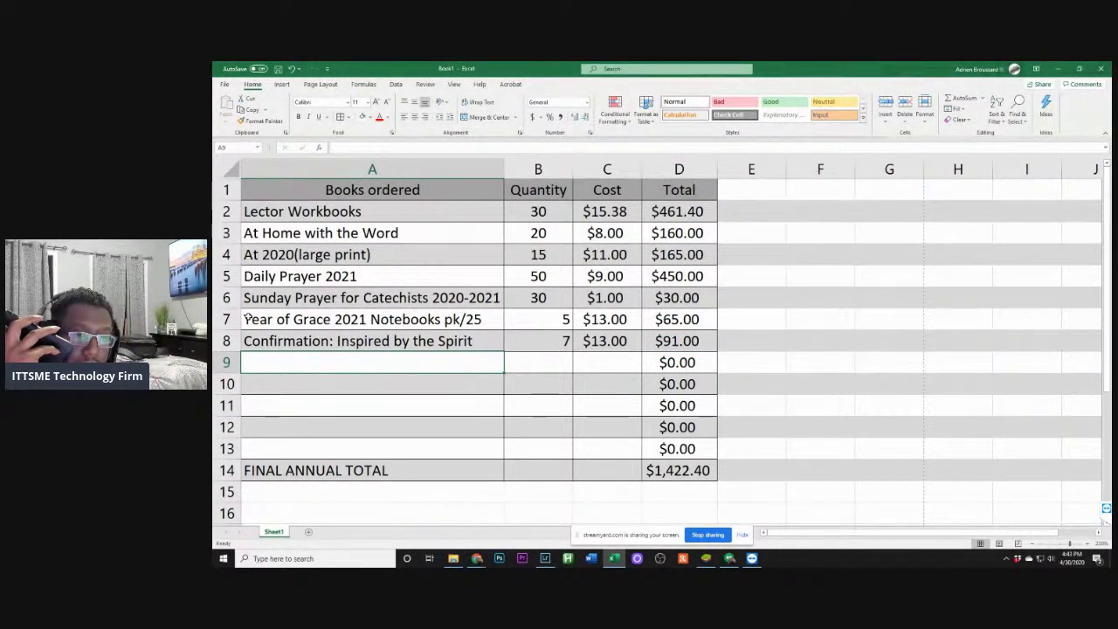
Enter "Confirmation: Inspired by the Spirit" as the book title in cell A9
type("Confiram")
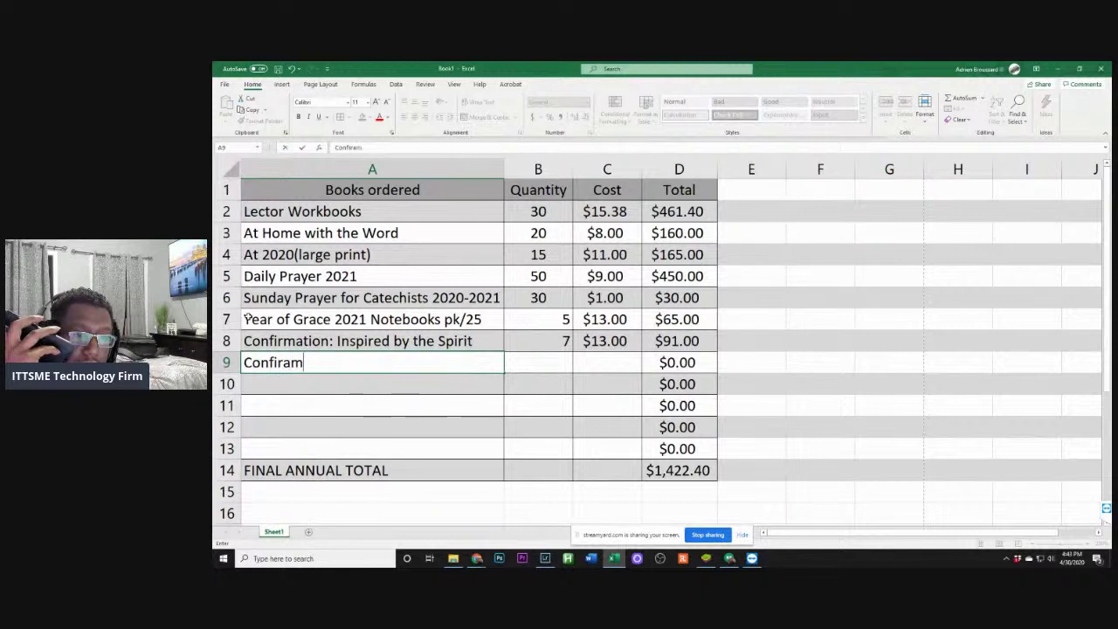
type("ation")
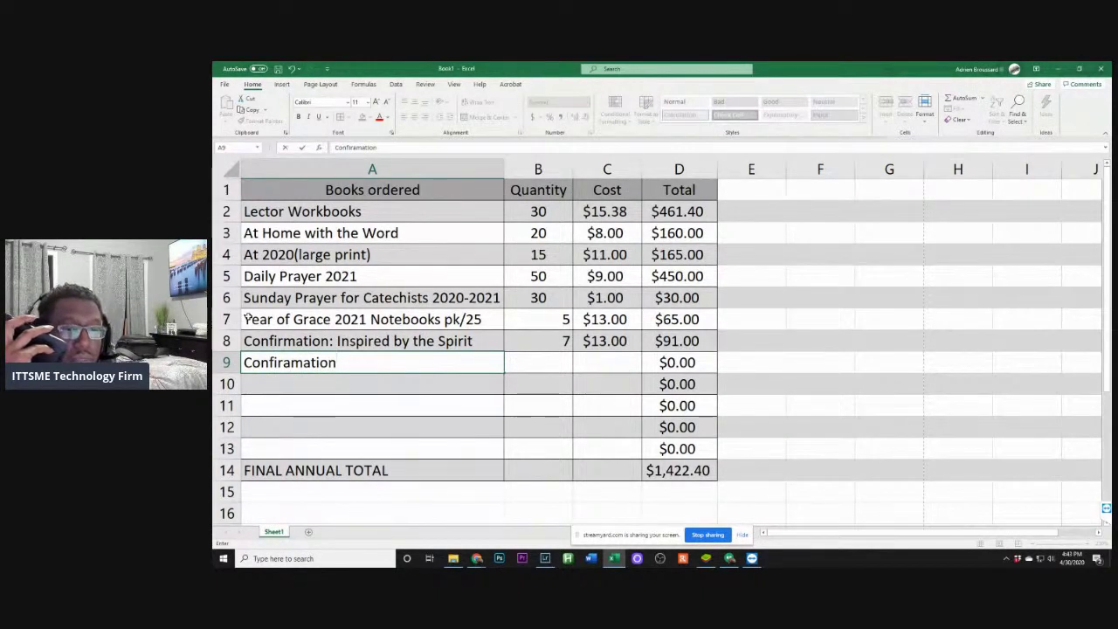
key("BackSpace")
key("BackSpace")
key("BackSpace")
key("BackSpace")
key("BackSpace")
key("BackSpace")
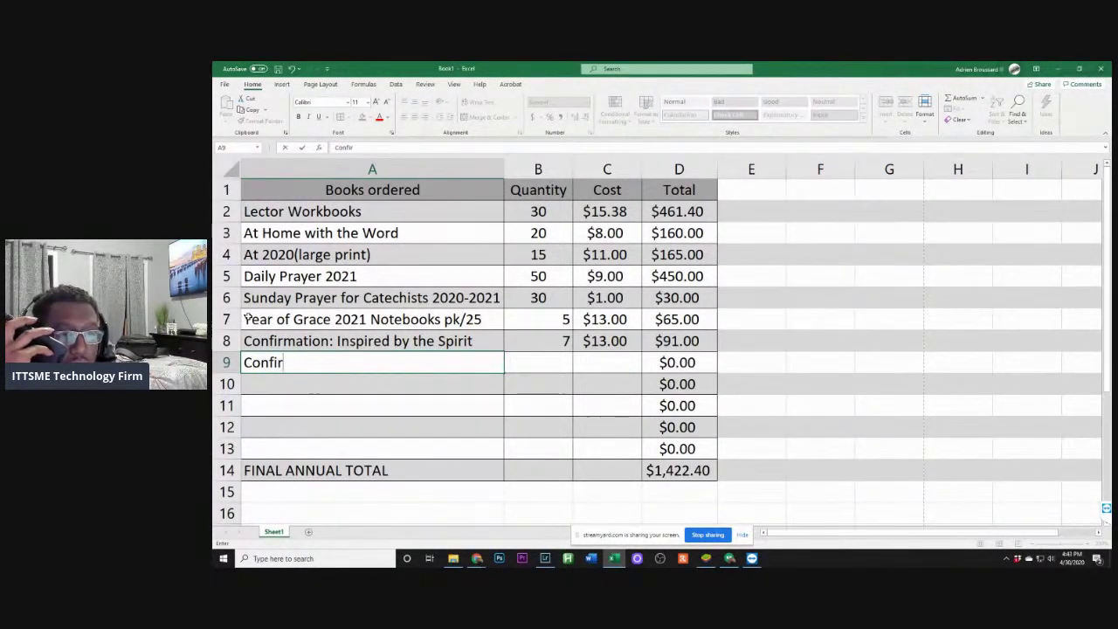
type("mation: Inspired by the Spirit")
key("Tab")
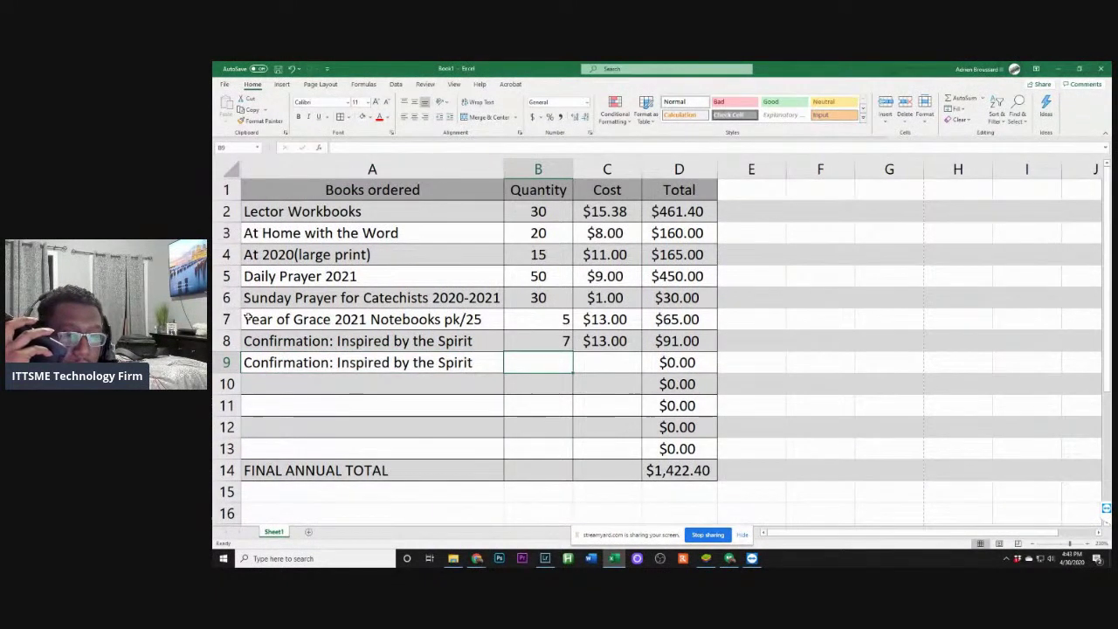
Append ": Guide" to the title in cell A9 and widen column A to fit the text
left_click(474, 364)
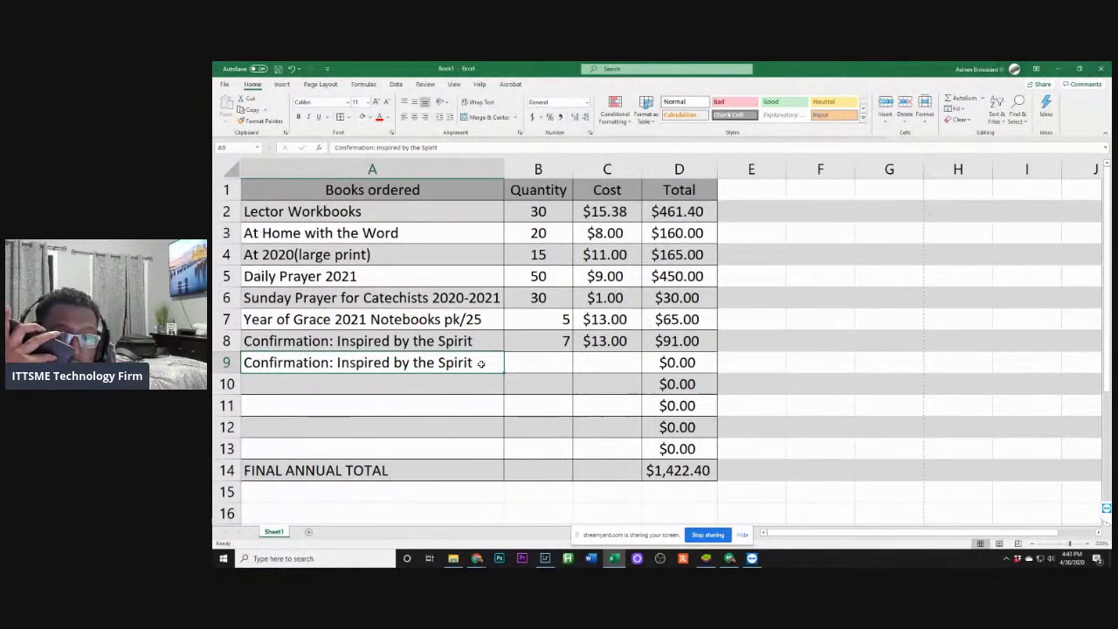
double_click(474, 363)
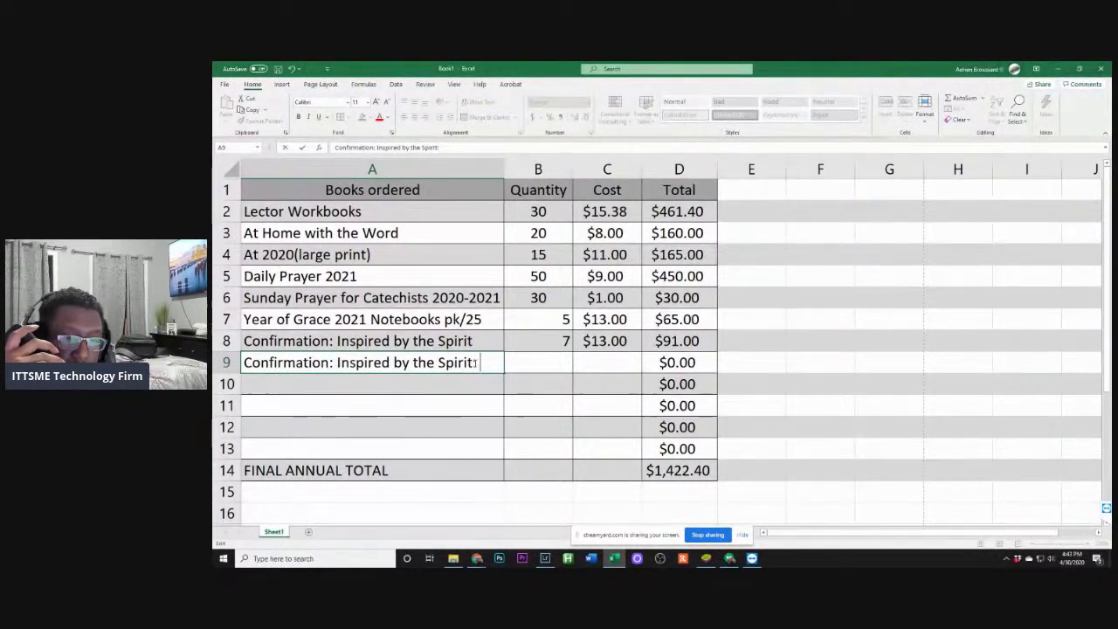
type("uide")
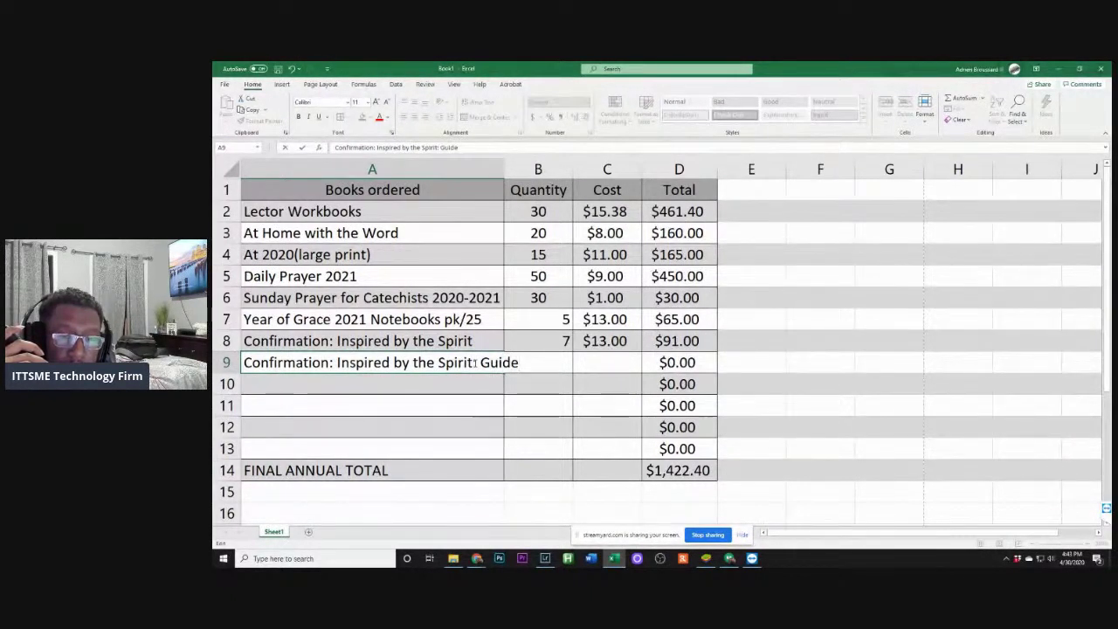
key("Tab")
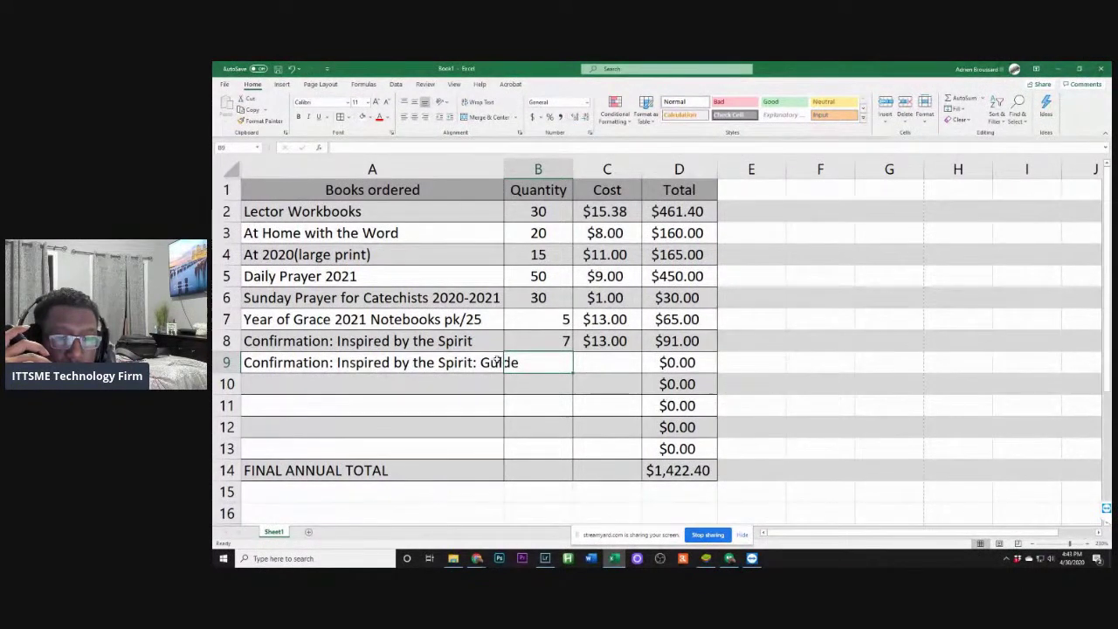
left_click_drag(503, 164, 577, 182)
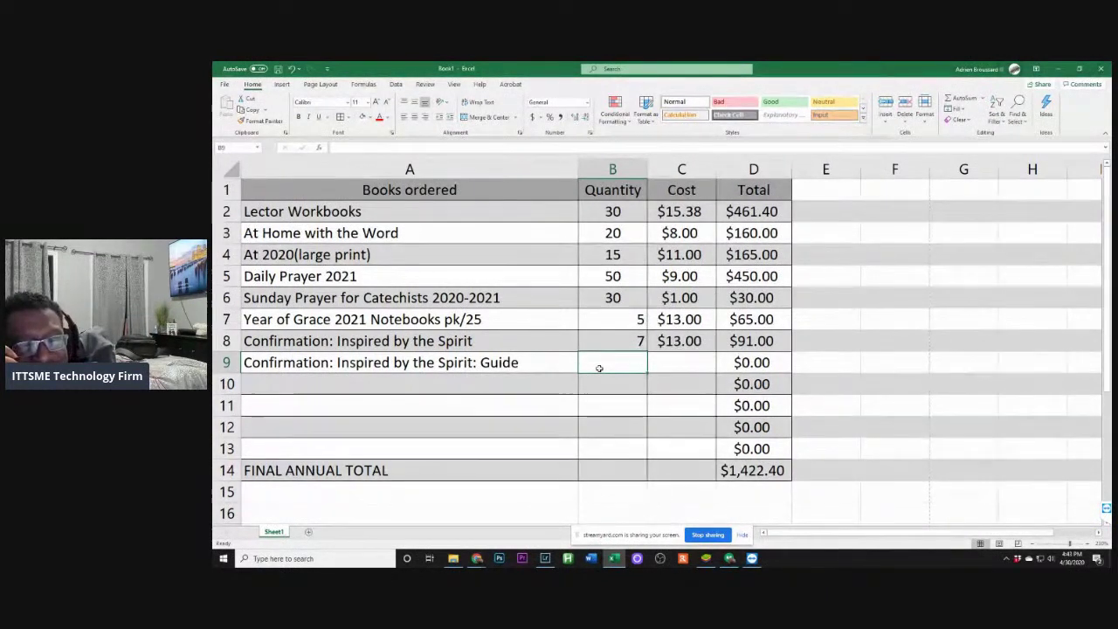
Enter a quantity of 1 and a cost of $24.90 for the Confirmation guide in row 9
type("1")
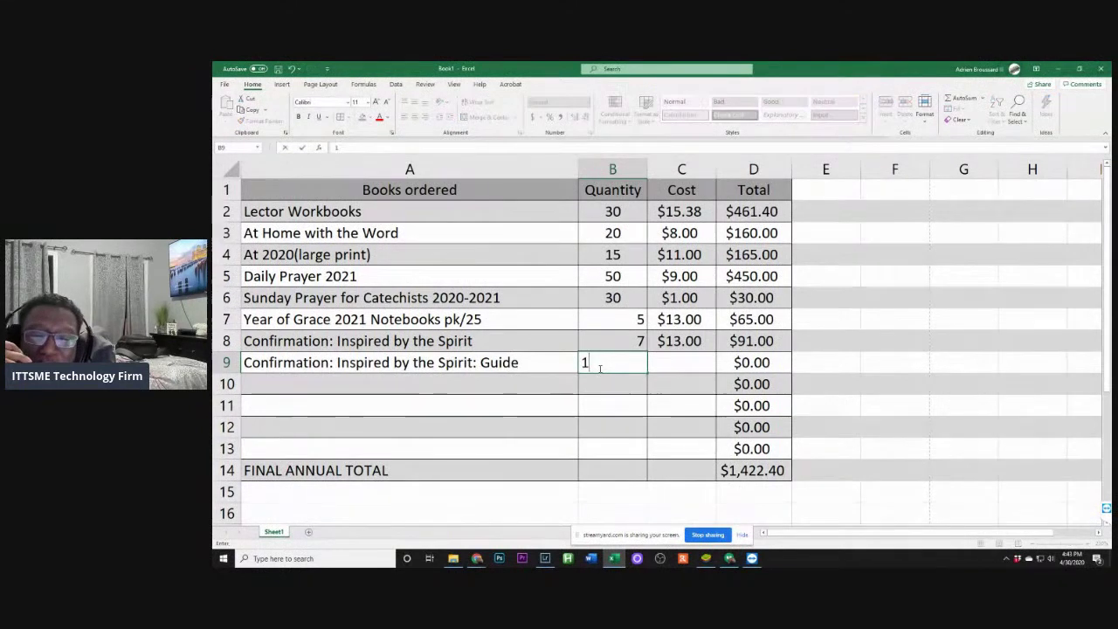
key("Tab")
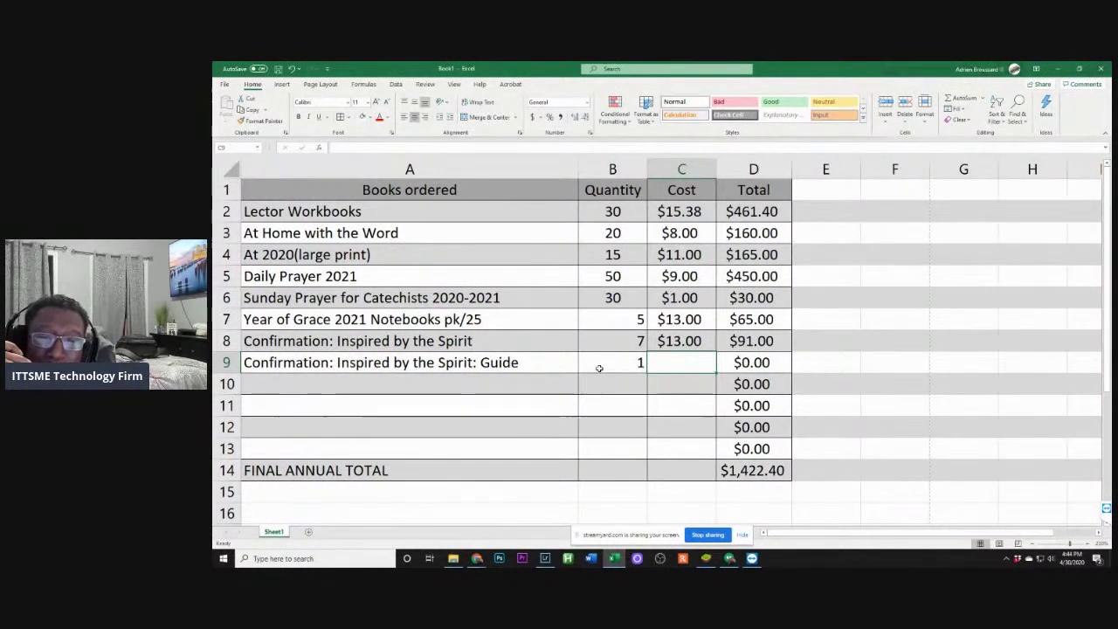
type("$24.")
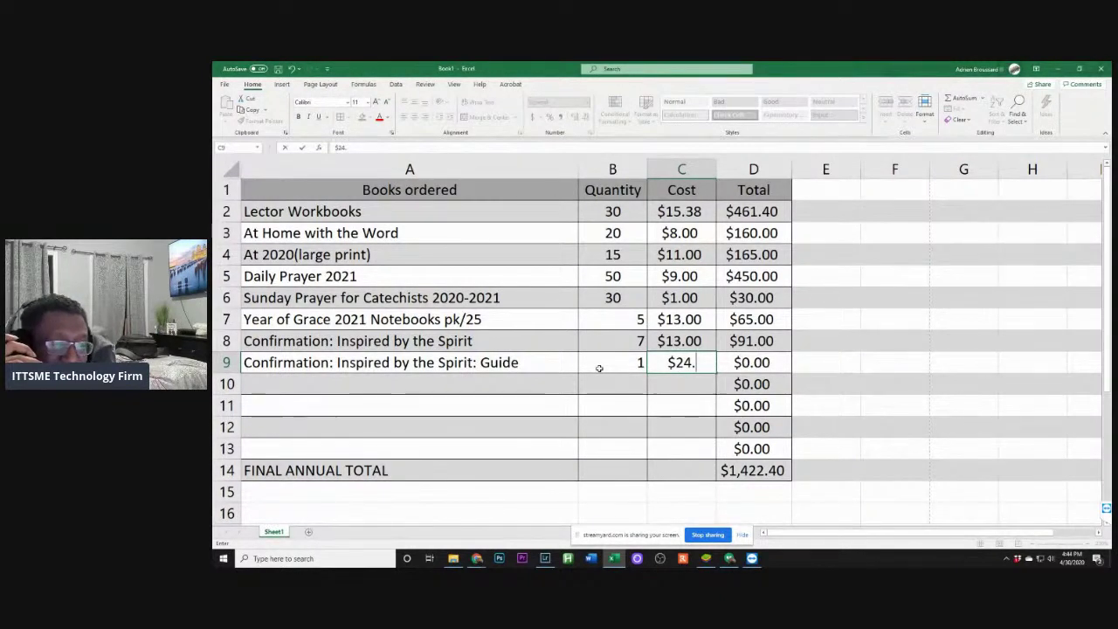
type("90")
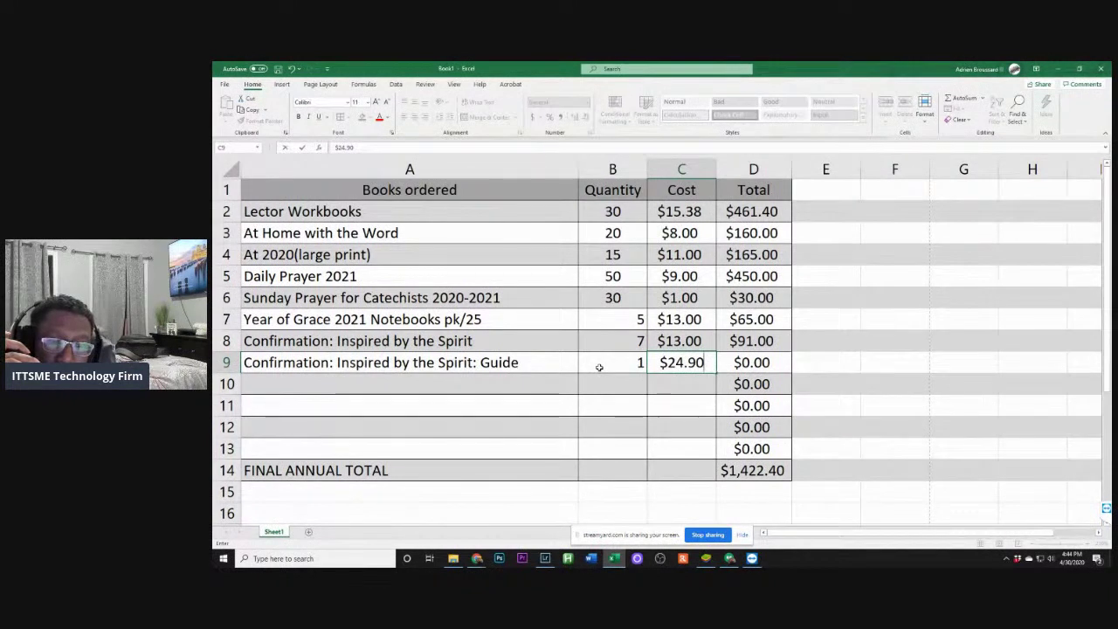
key("Tab")
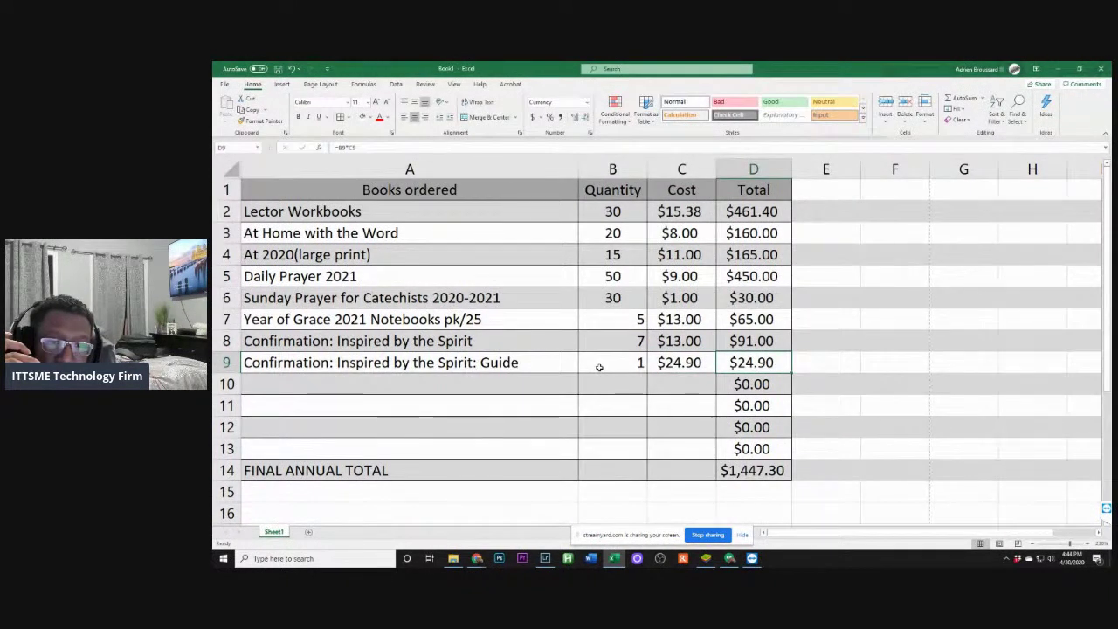
key("Return")
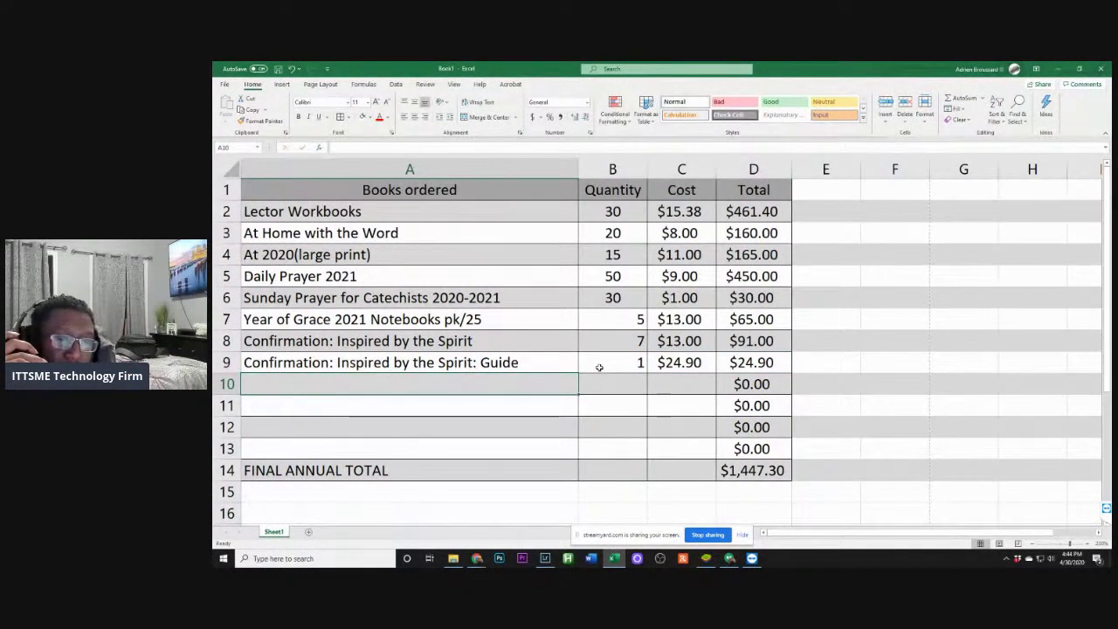
Enter "Confirmation: Inspired by the Spirit" as the book title in cell A10
type("con")
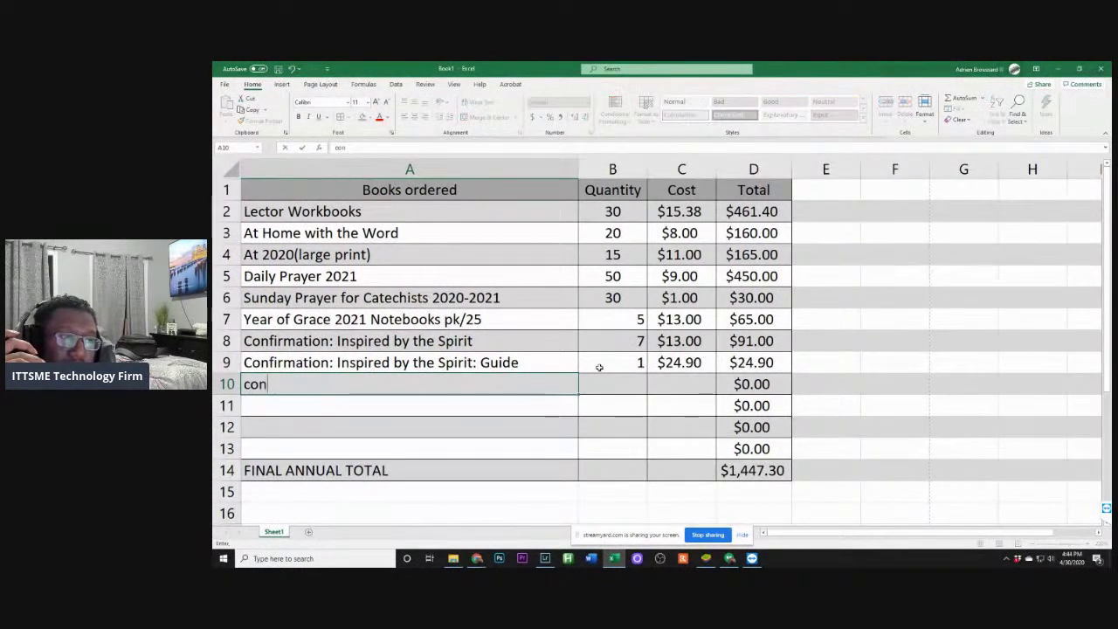
key("BackSpace")
key("BackSpace")
key("BackSpace")
type("Confirmati")
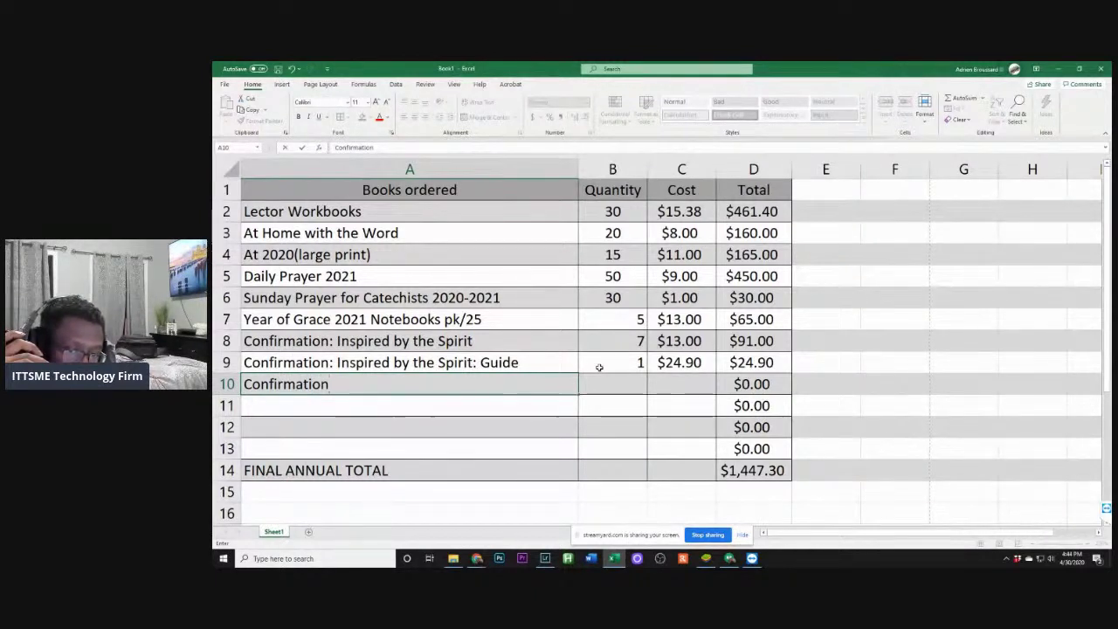
type(":")
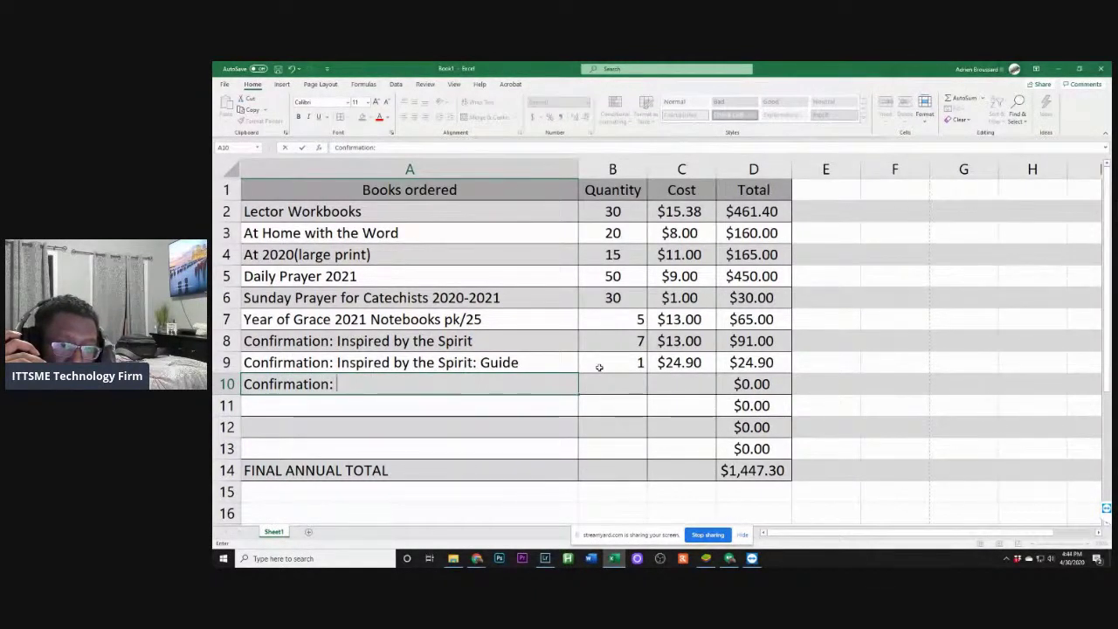
type(" Inspi")
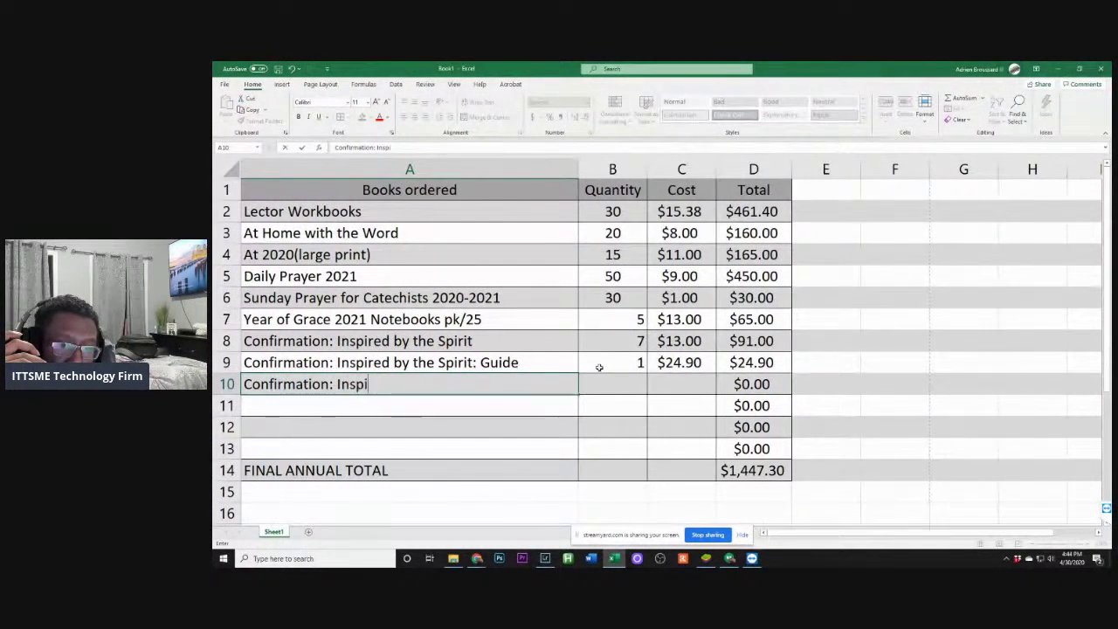
type("red by")
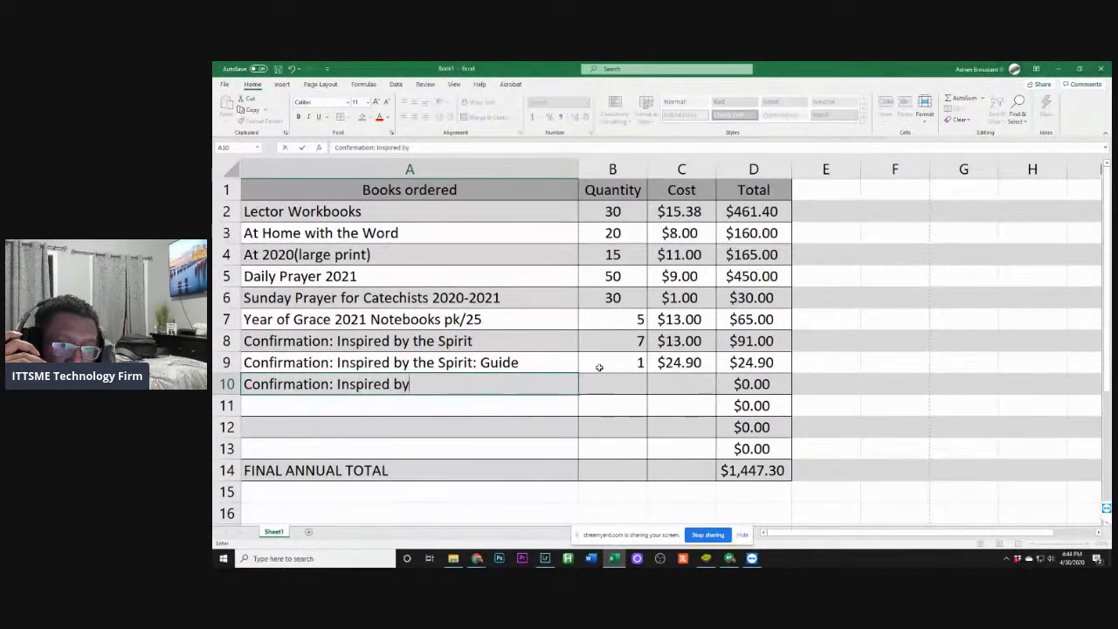
type(" the S")
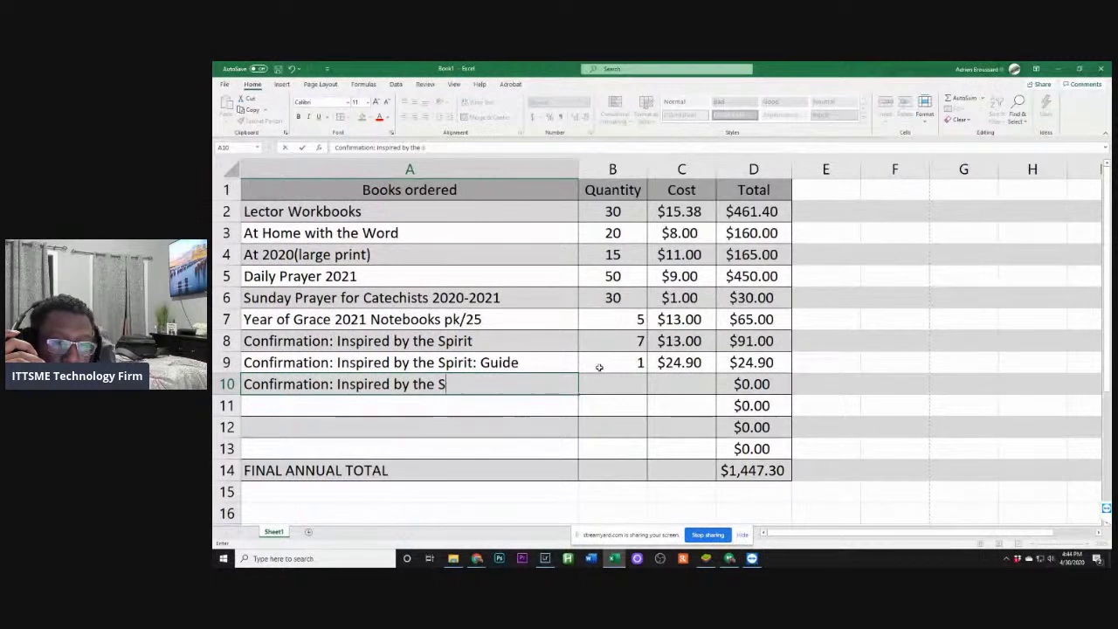
type("pirit")
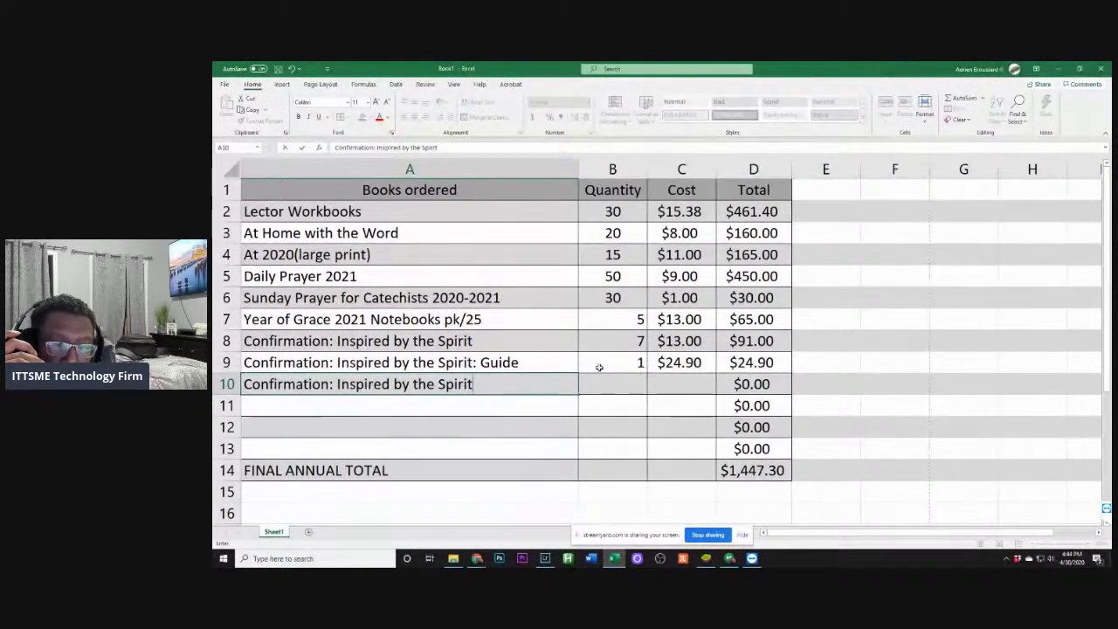
Append ":Directors manuel" to the title in cell A10 and widen column A to fit the text
type(": ")
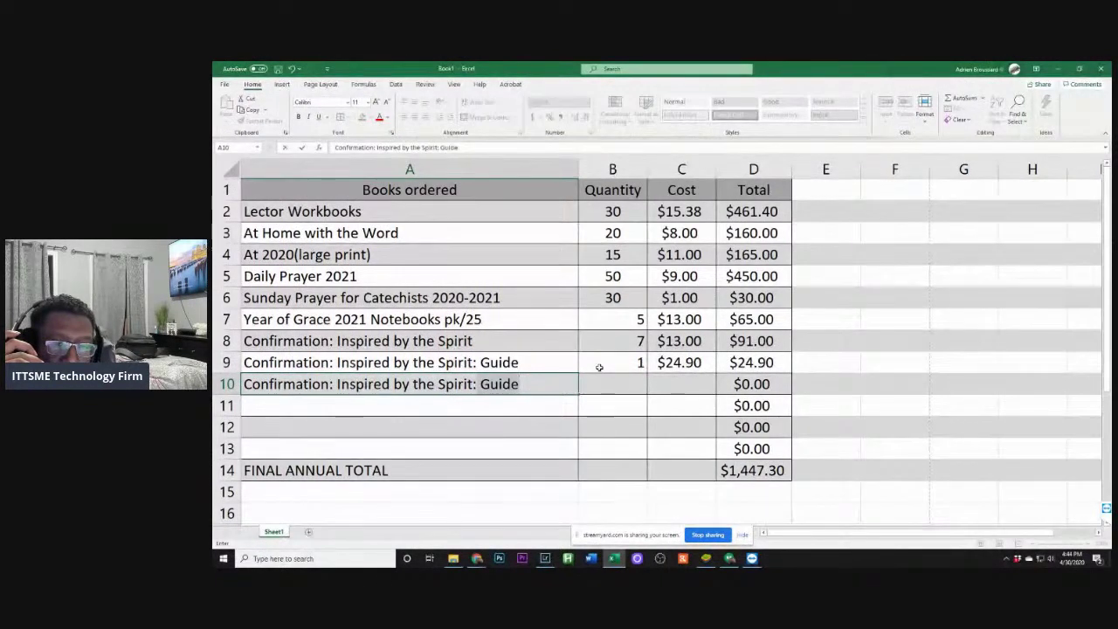
type("D")
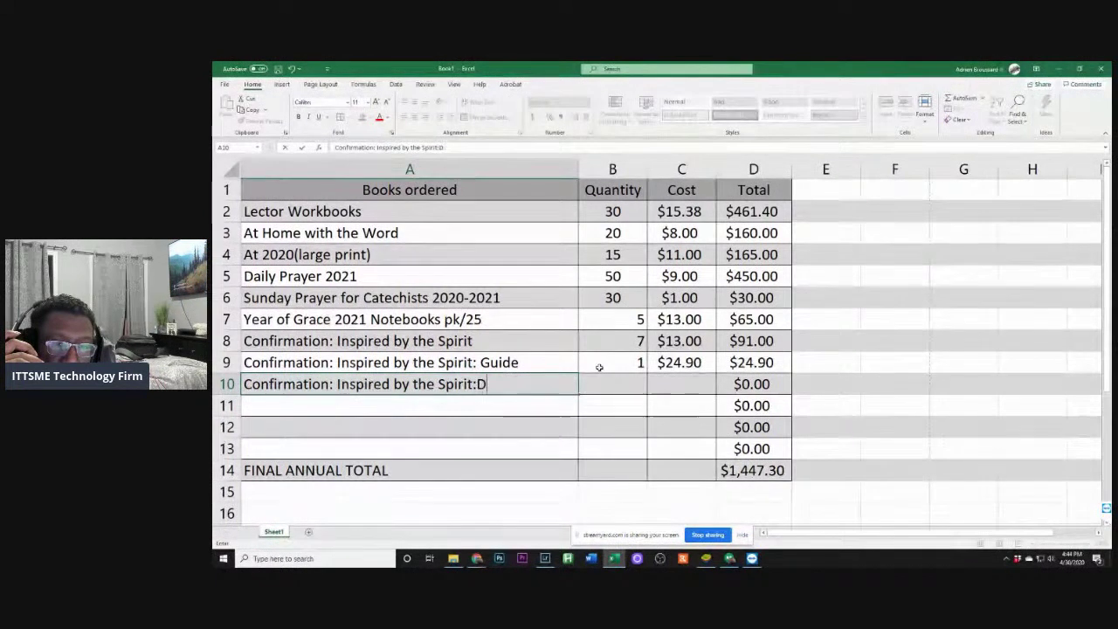
type("irecto")
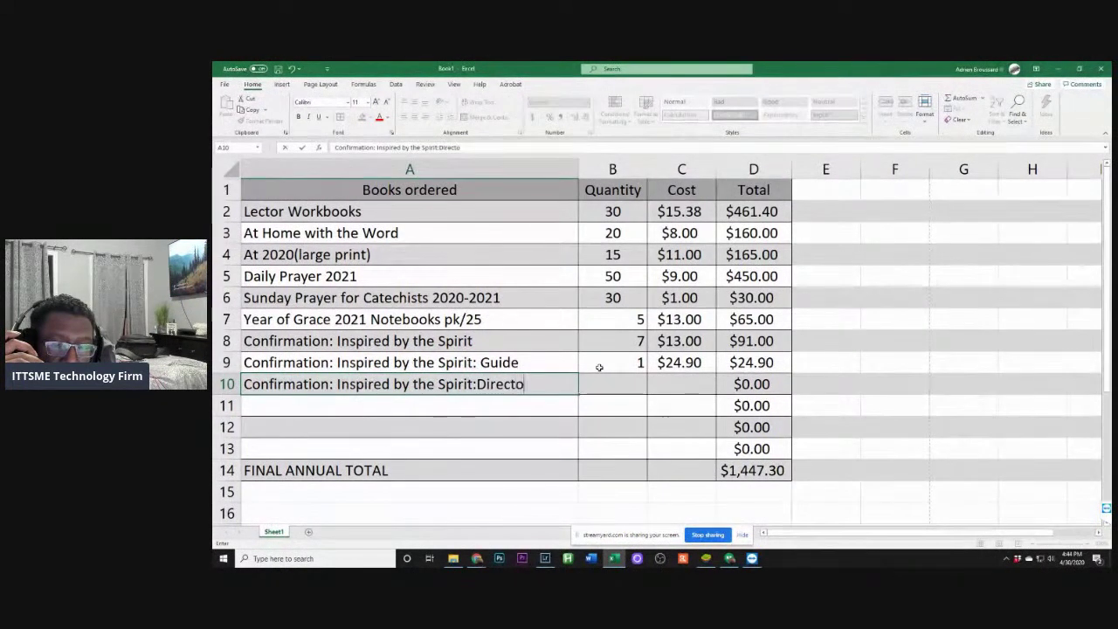
type("rs ")
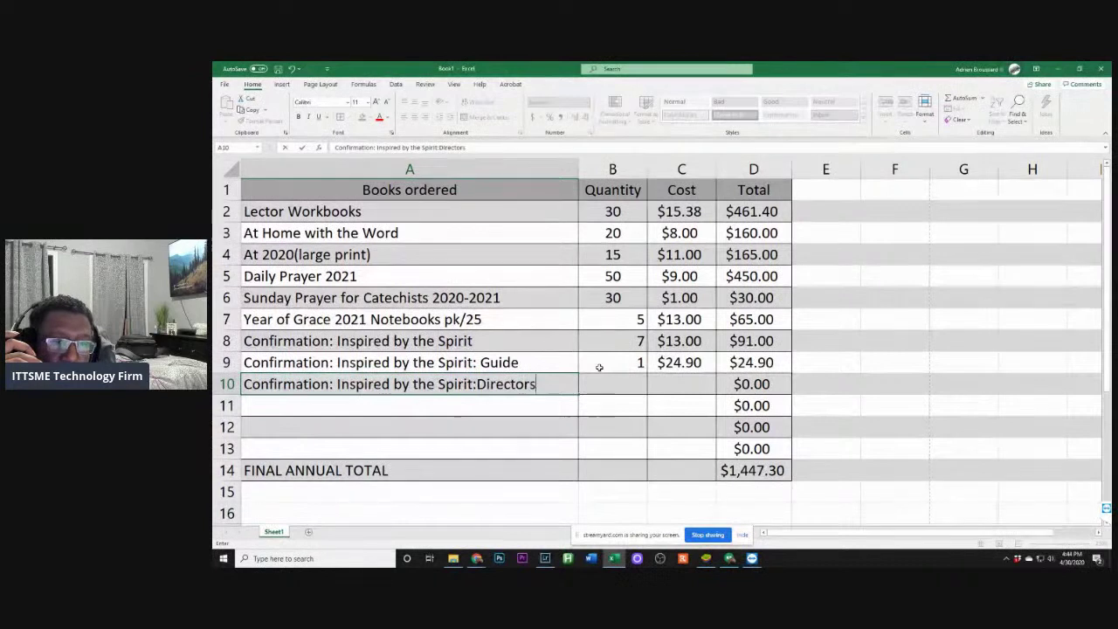
type("manuel")
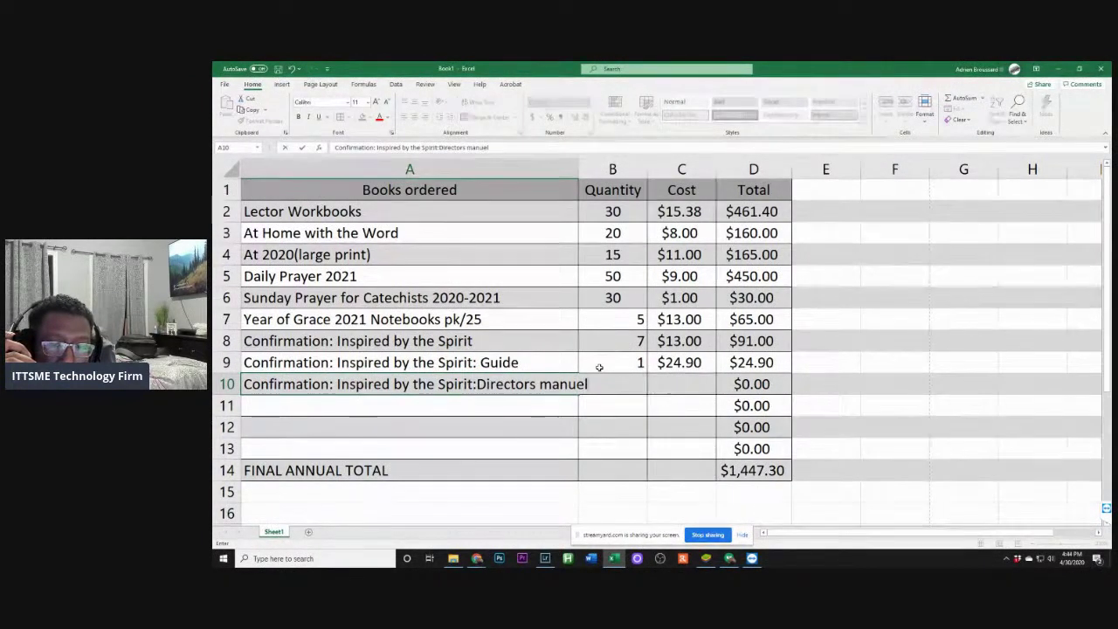
left_click(580, 169)
left_click_drag(578, 169, 639, 181)
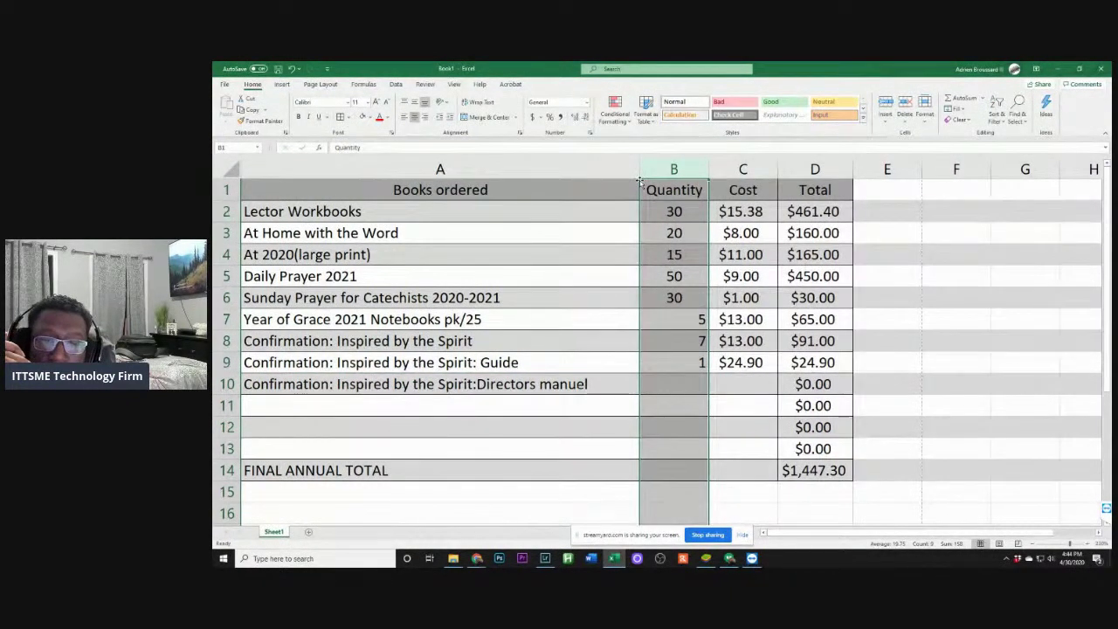
Enter a quantity of 1 and a cost of $18.48 for the Confirmation directors manual in row 10
left_click(672, 383)
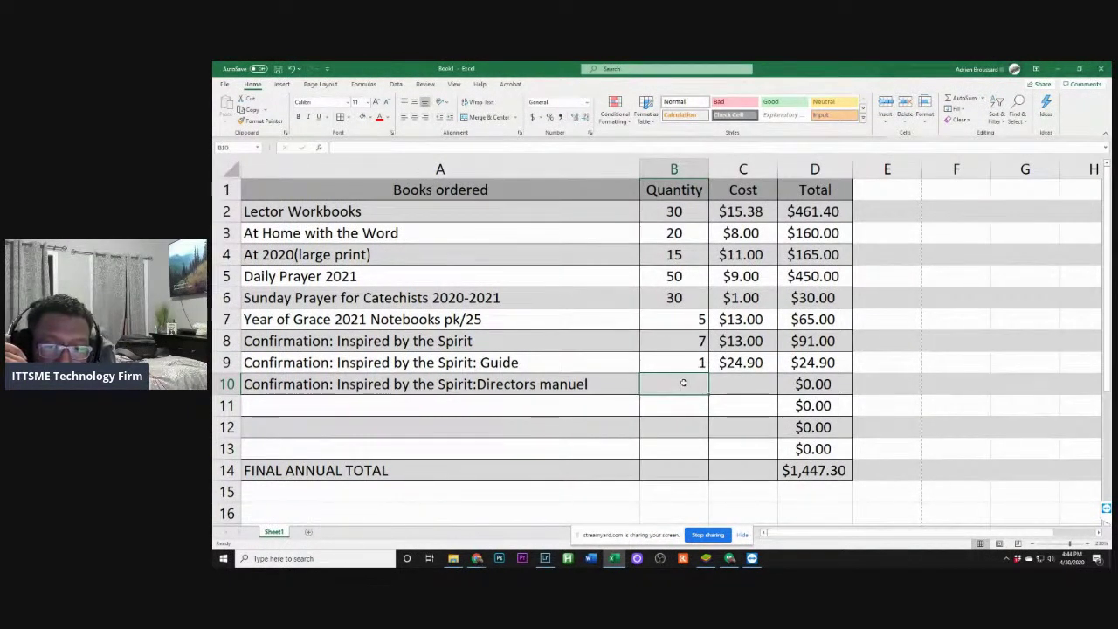
type("1")
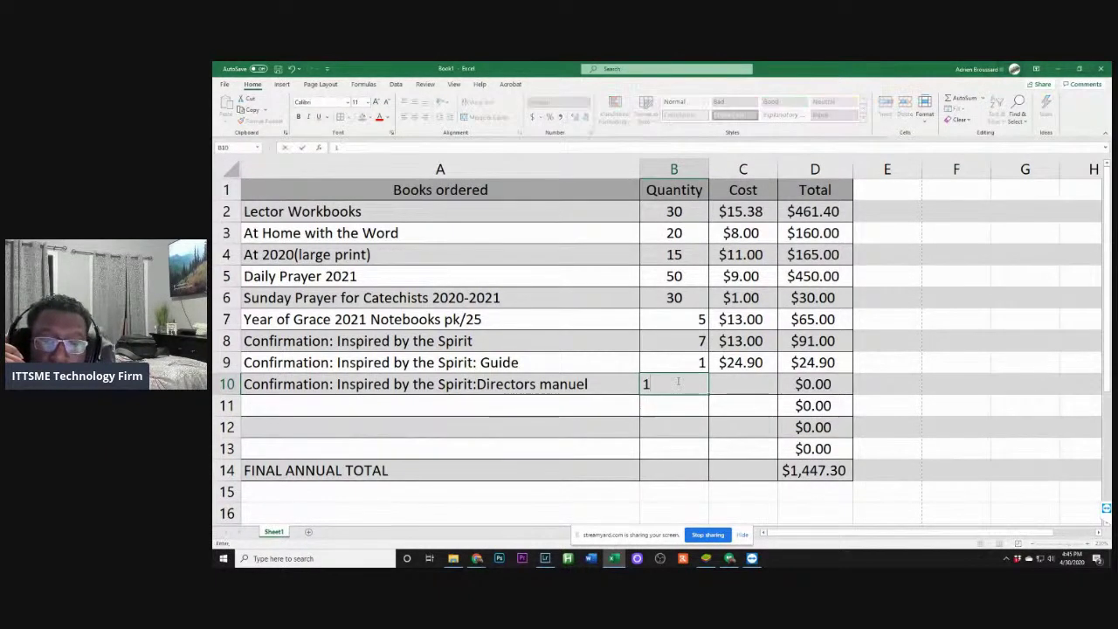
key("Tab")
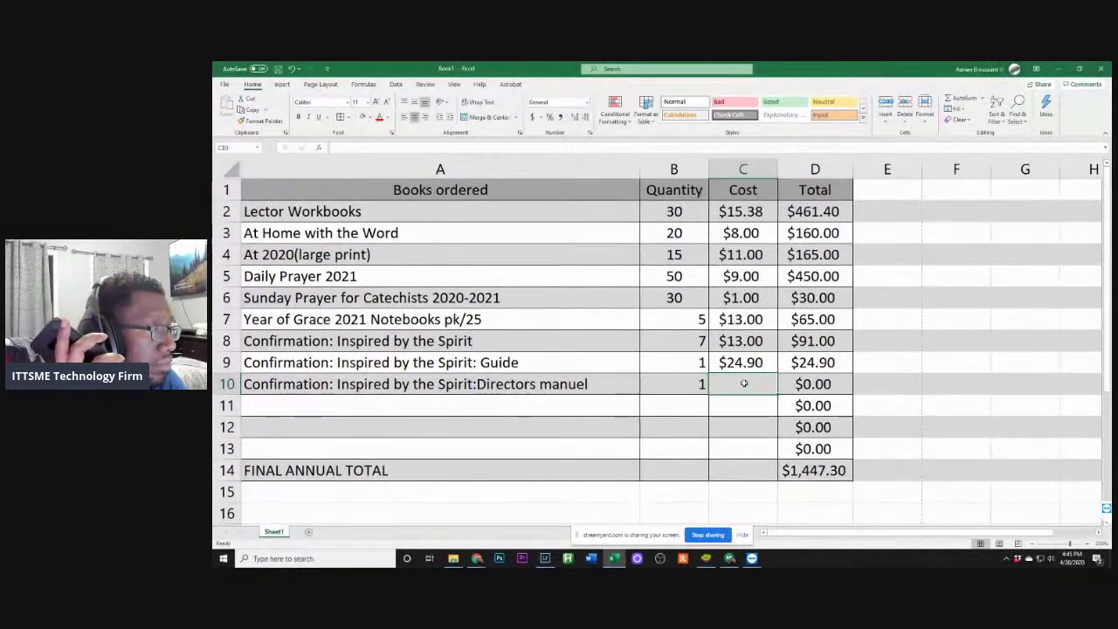
type("$18.")
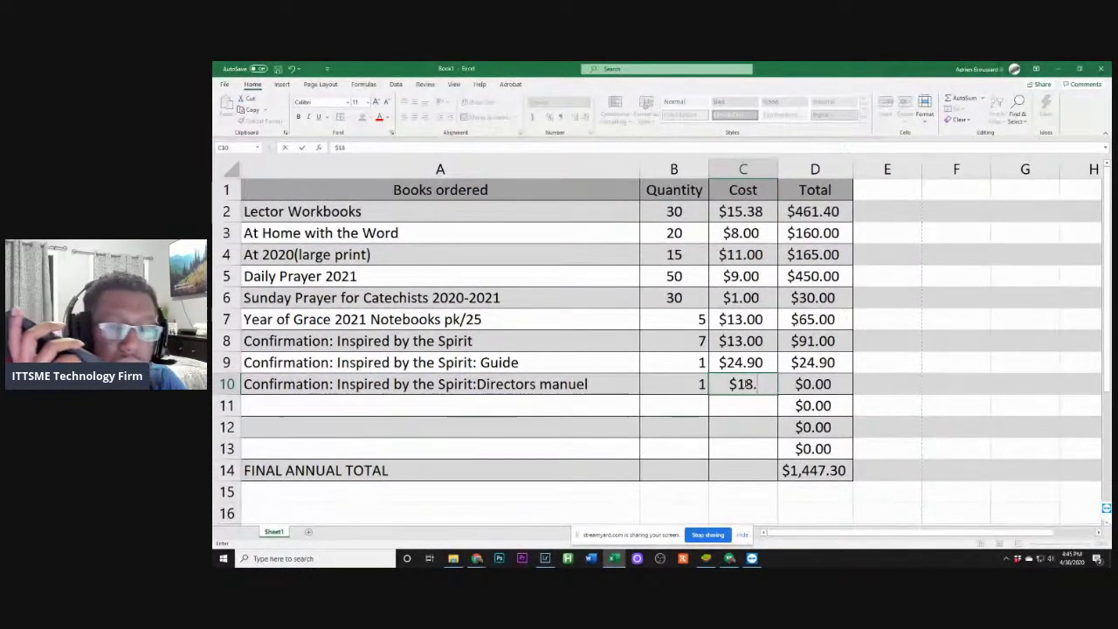
type("4")
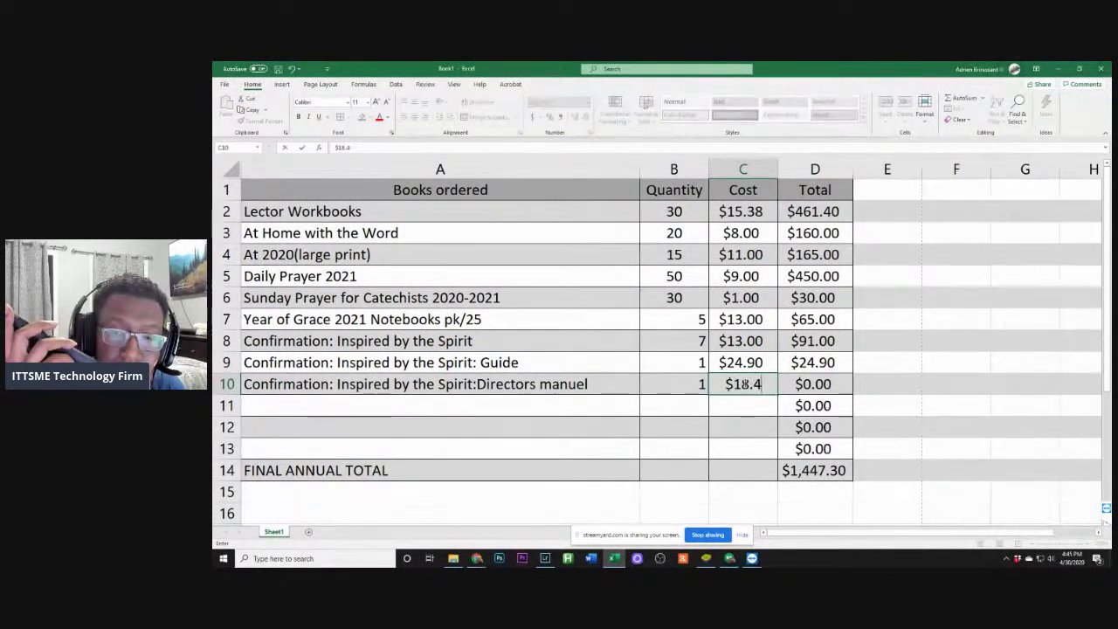
type("8")
key("Tab")
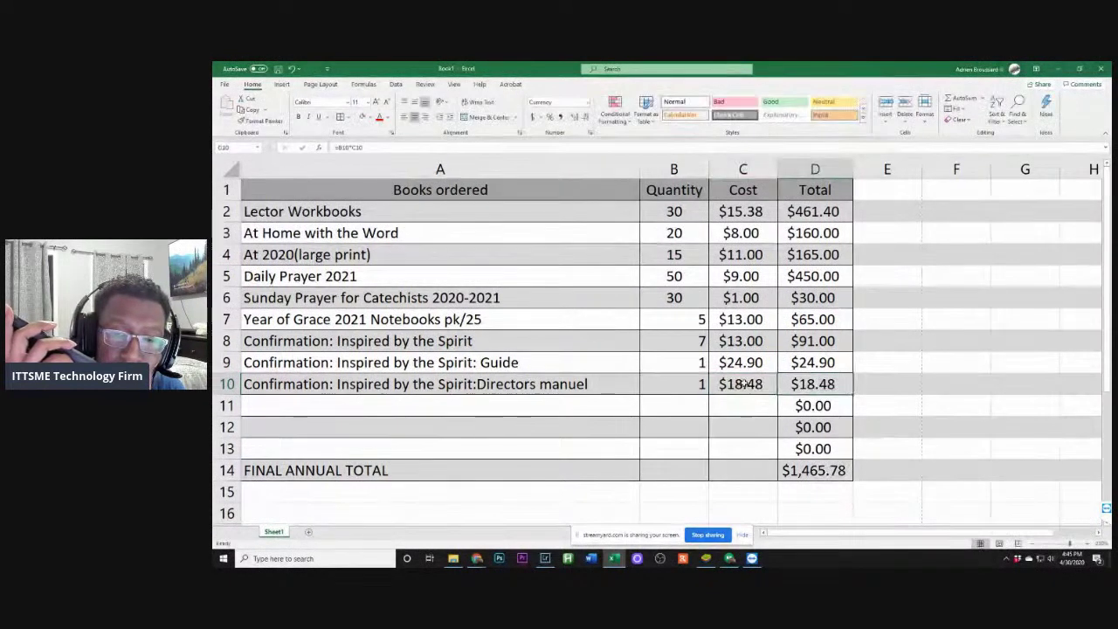
key("Return")
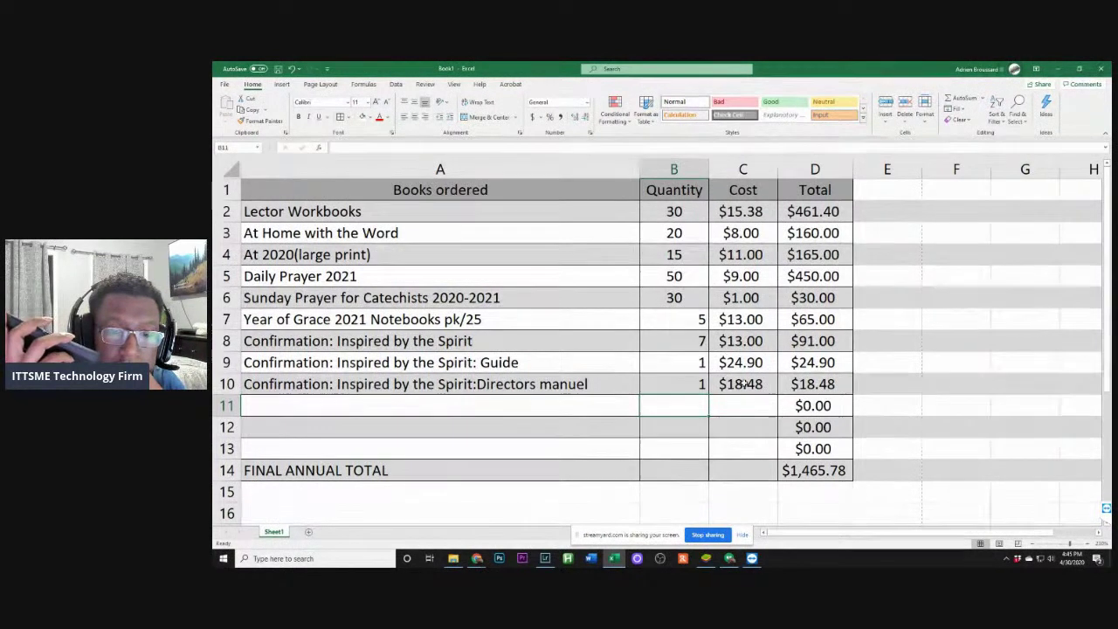
type("Journey")
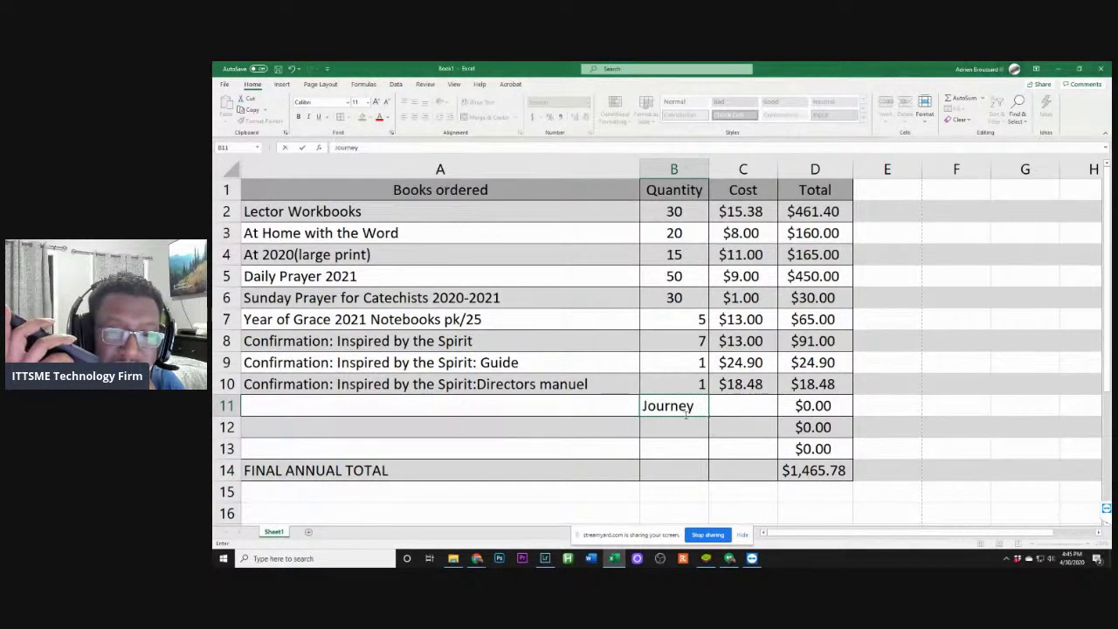
left_click_drag(696, 406, 644, 406)
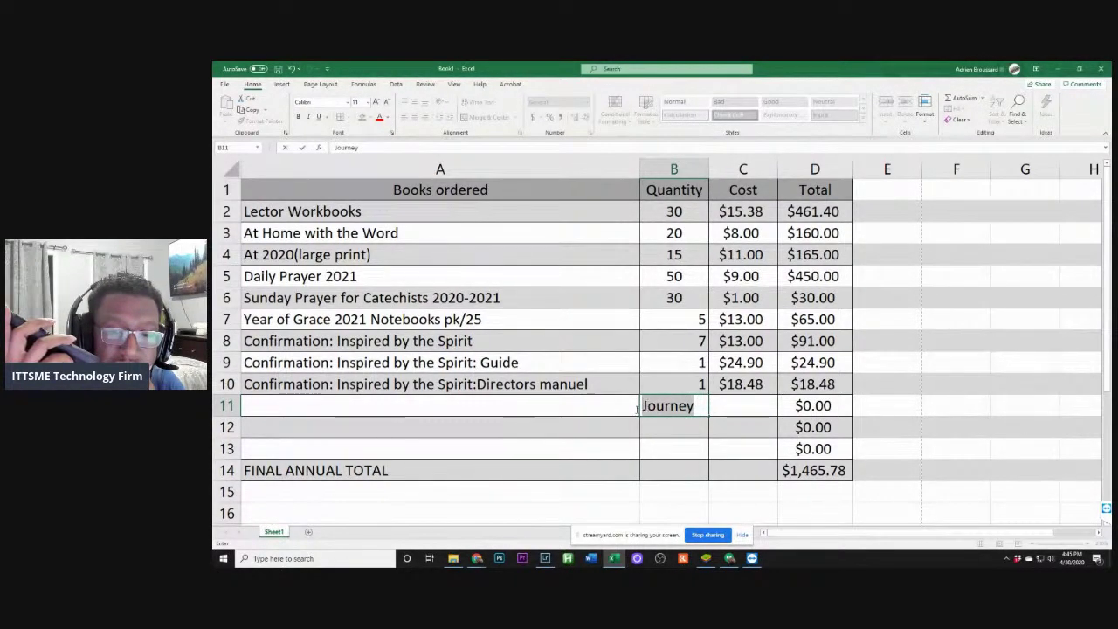
key("BackSpace")
Enter "Journey of Faith for Adults: Complete Set" as the book title in cell A11
left_click(536, 407)
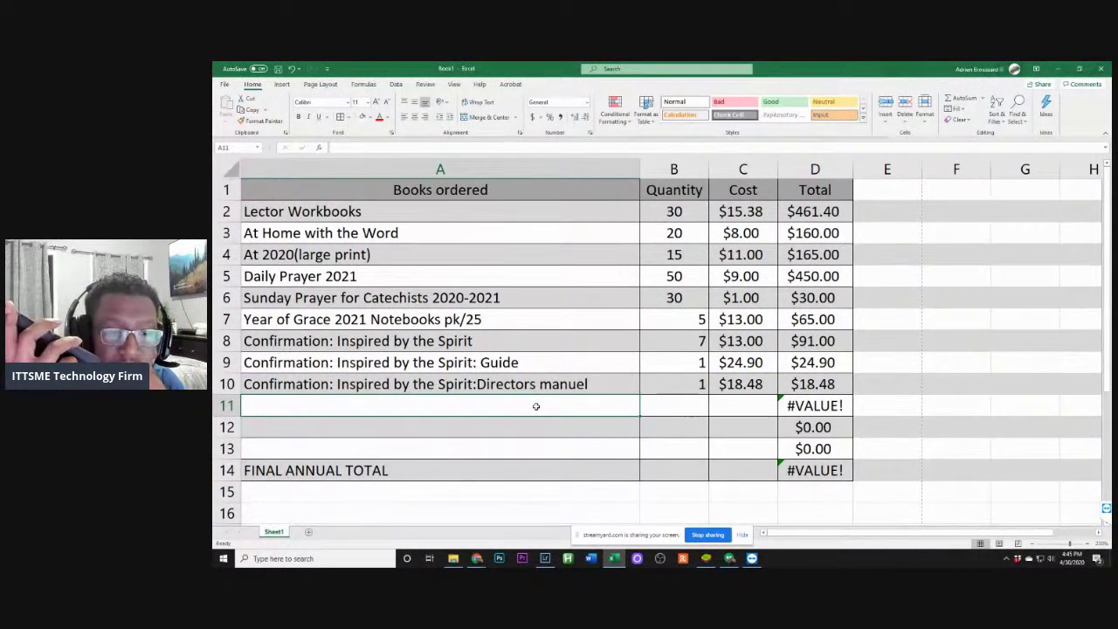
type("Journey of Faith for Adults: ")
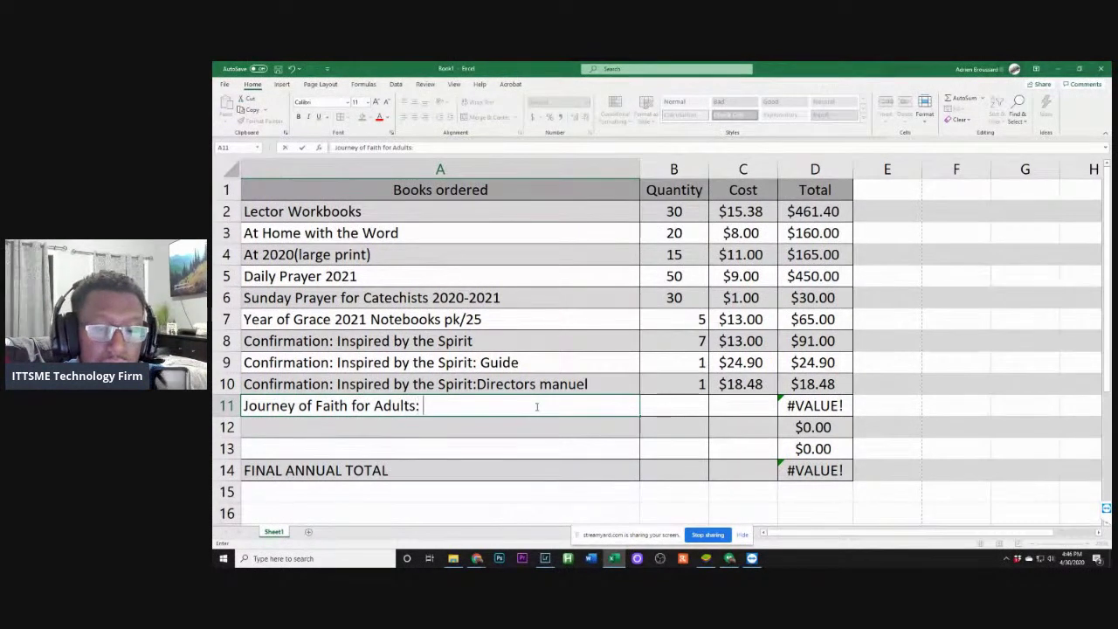
type("Comple")
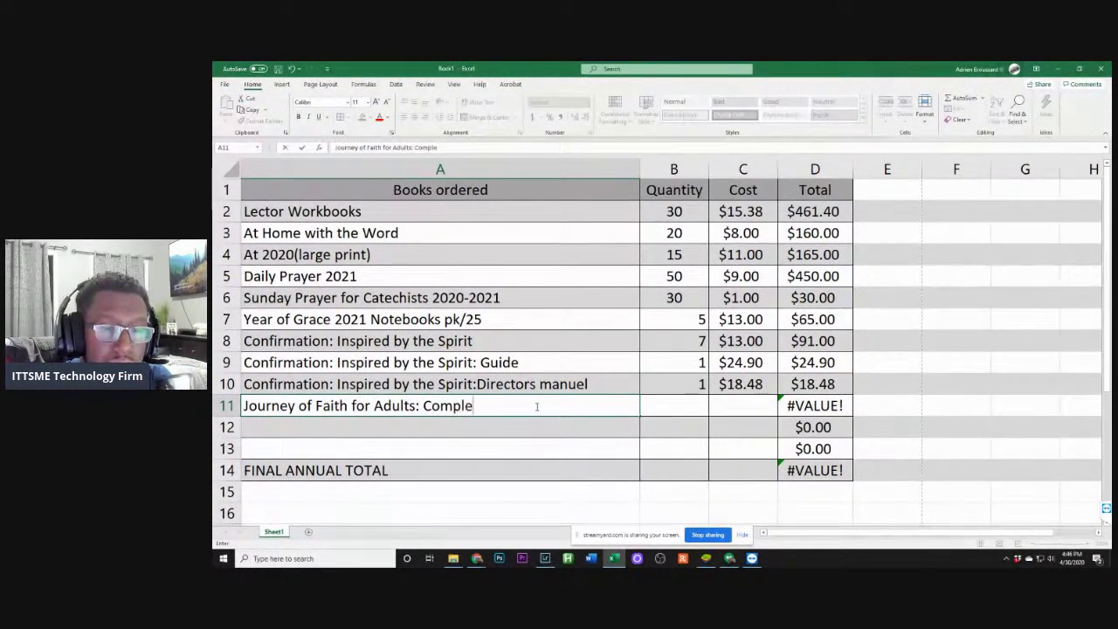
type("te Set")
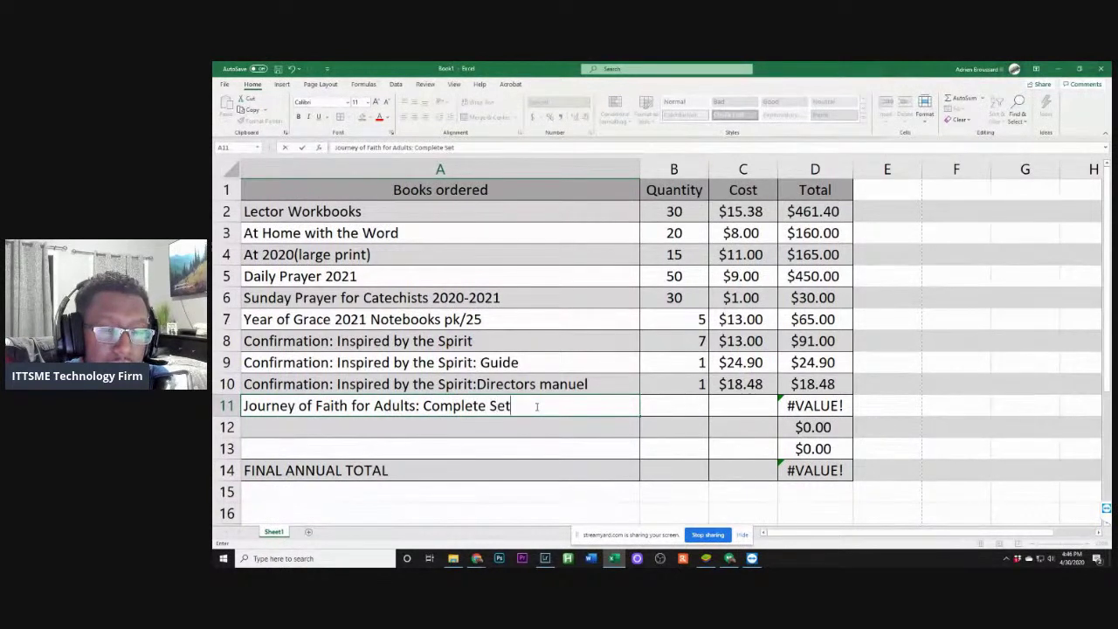
key("Tab")
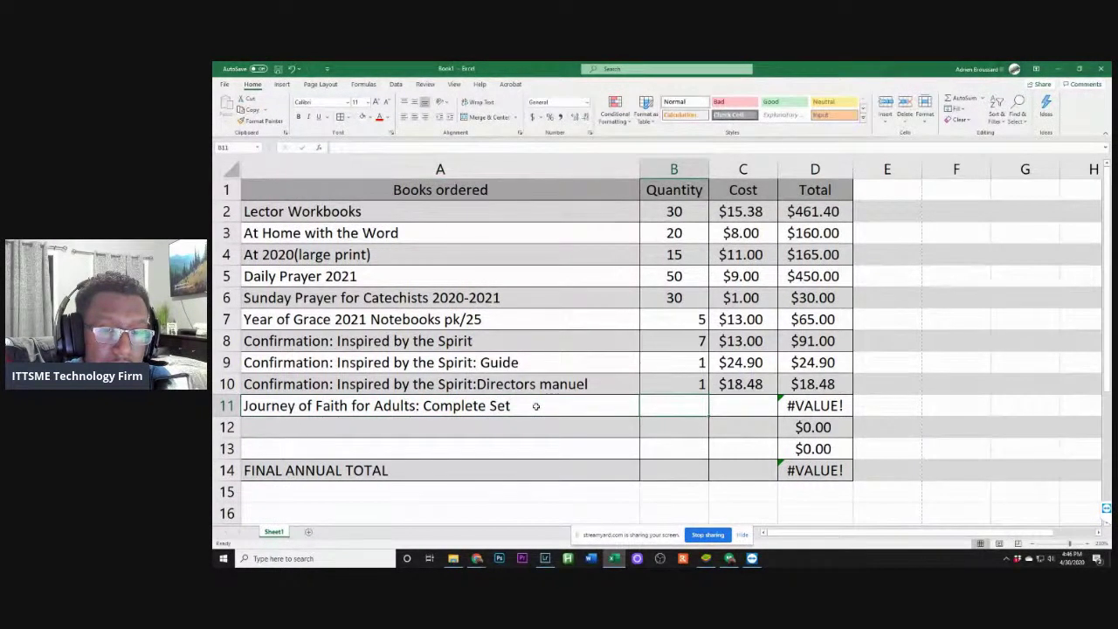
Enter a quantity of 6 and a cost of $15.49 for the Journey of Faith set in row 11
type("6")
key("Tab")
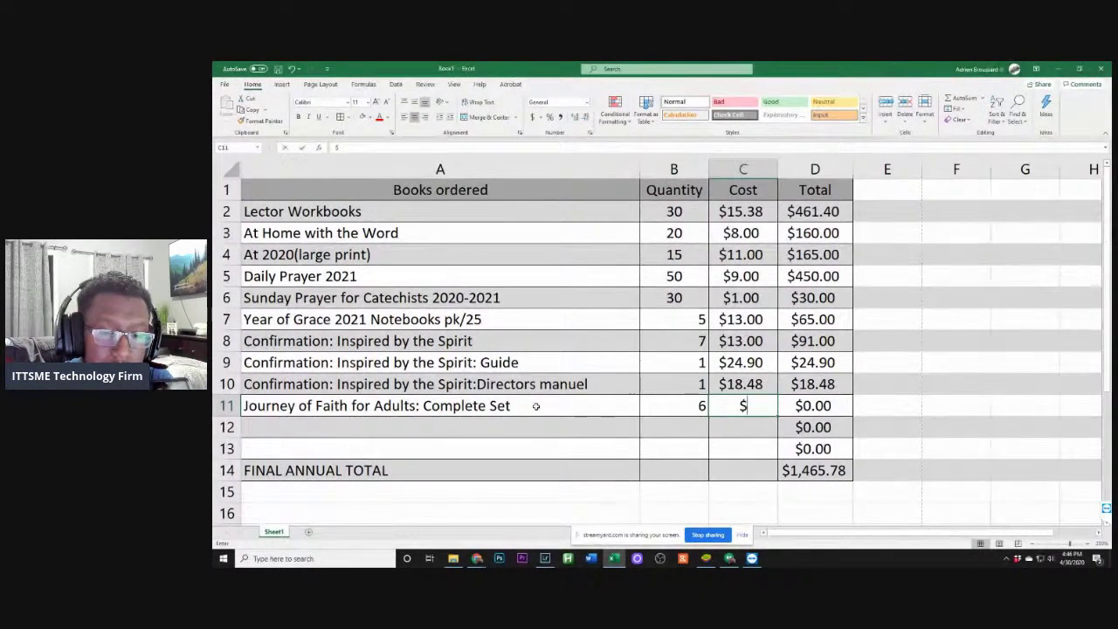
type("$15")
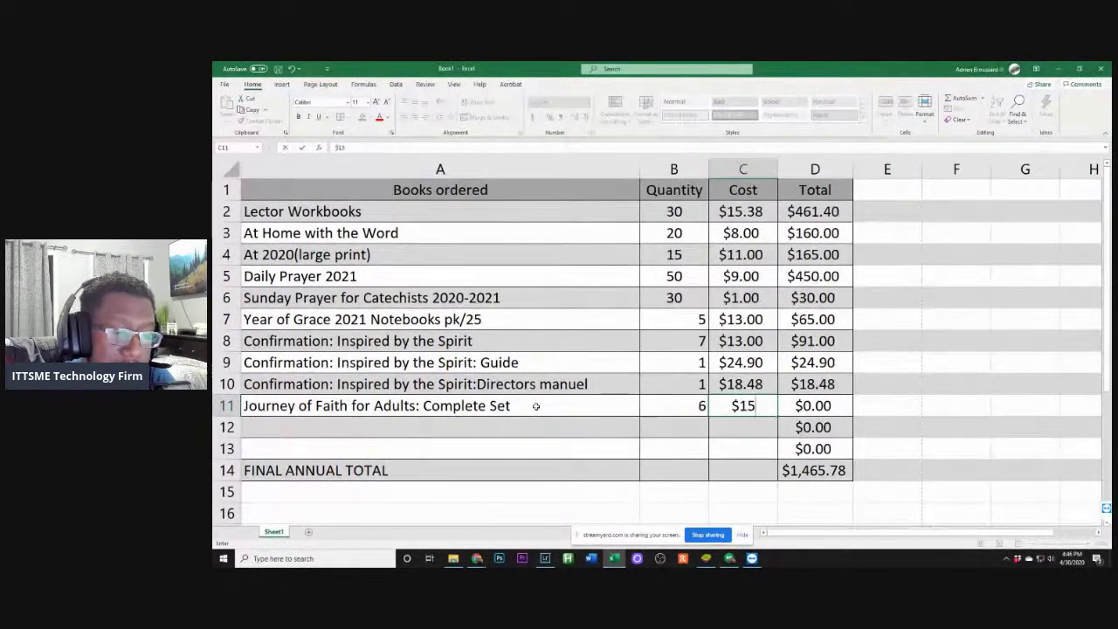
type(".49")
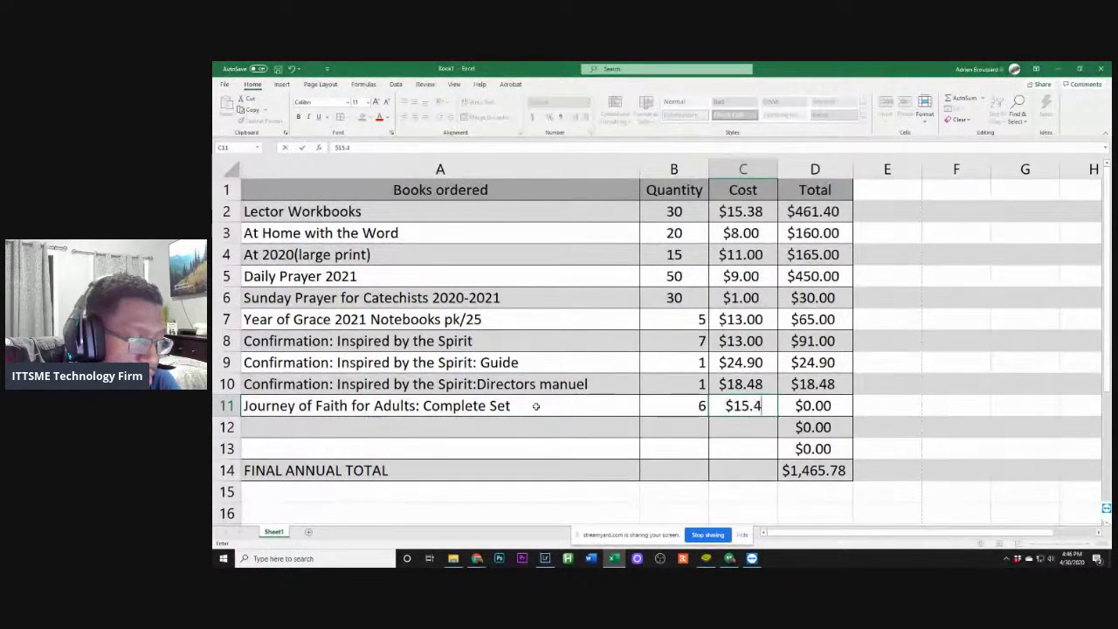
key("Tab")
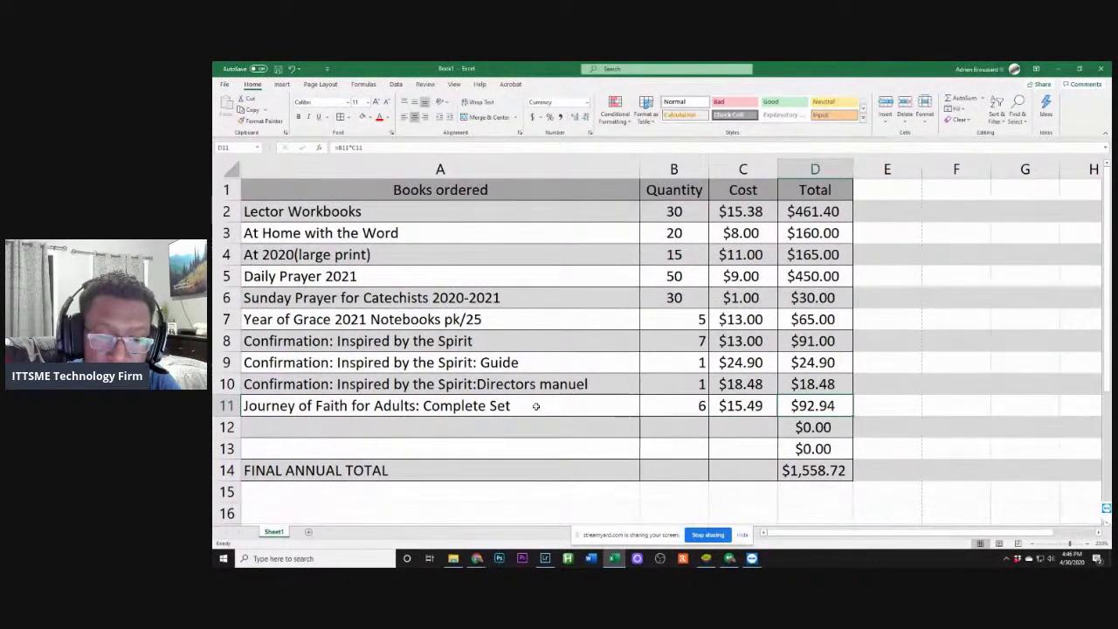
key("Return")
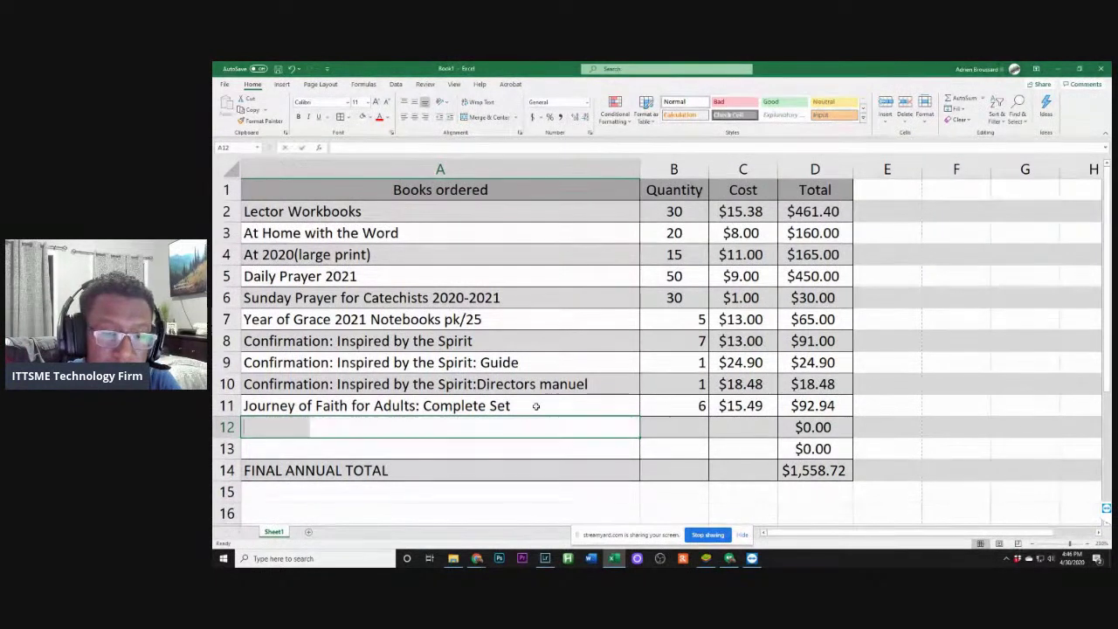
Enter "Journey of Faith for Adults:Leader Guide Set" as the book title in cell A12
type("J")
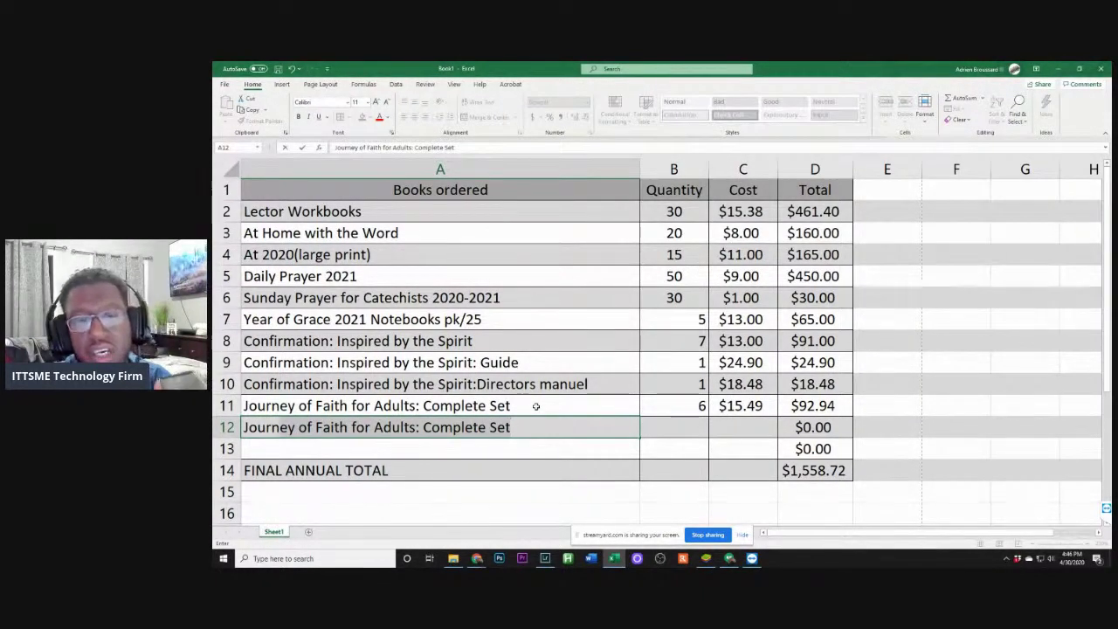
key("BackSpace")
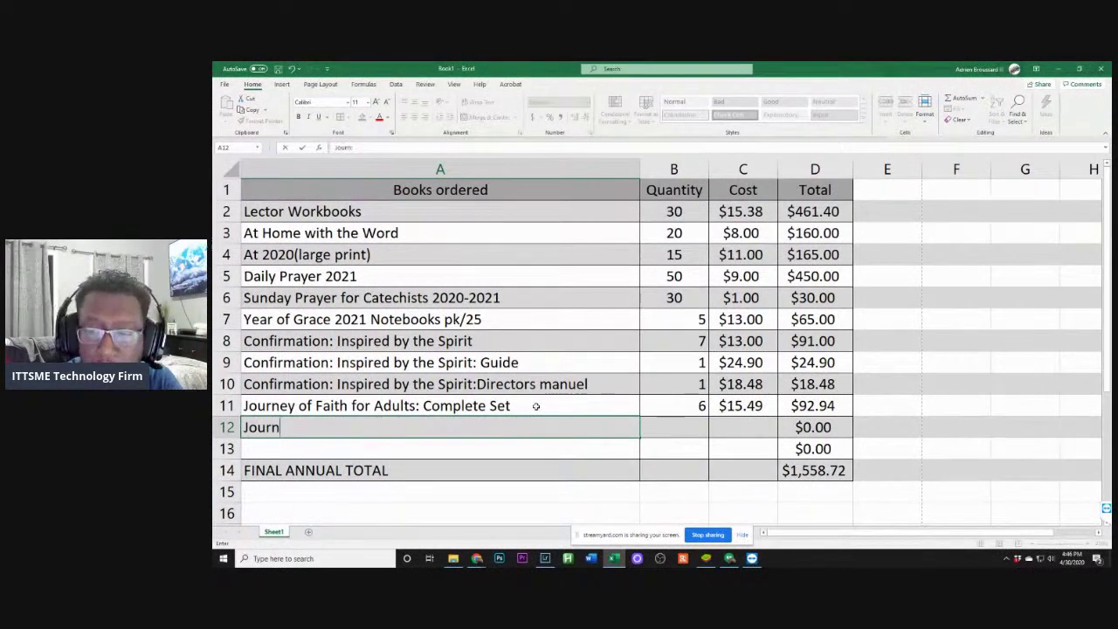
type("e")
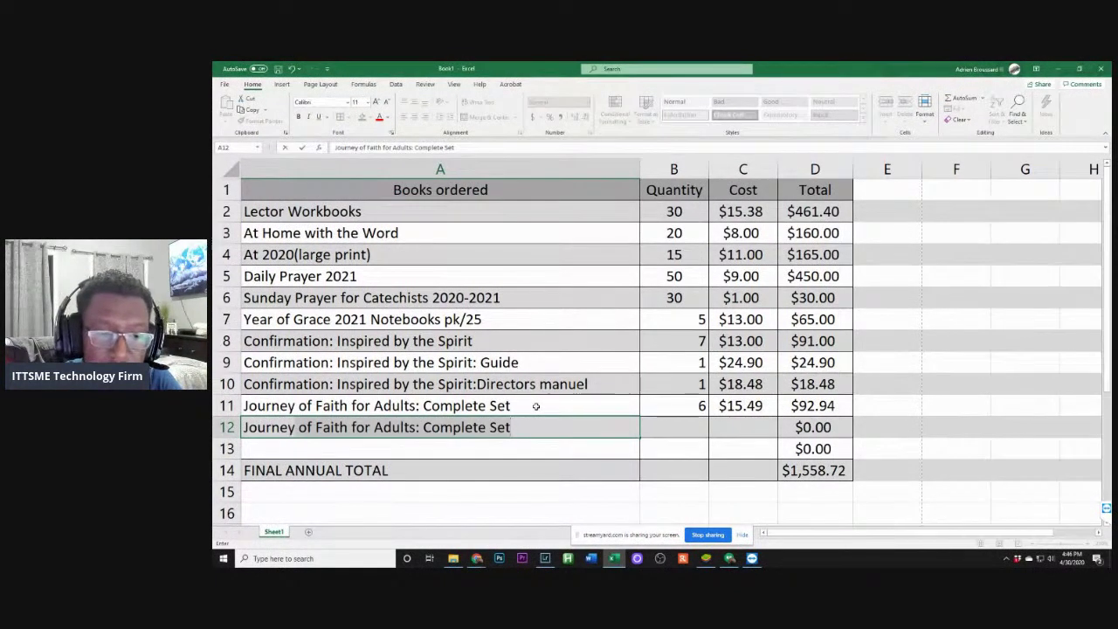
key("Tab")
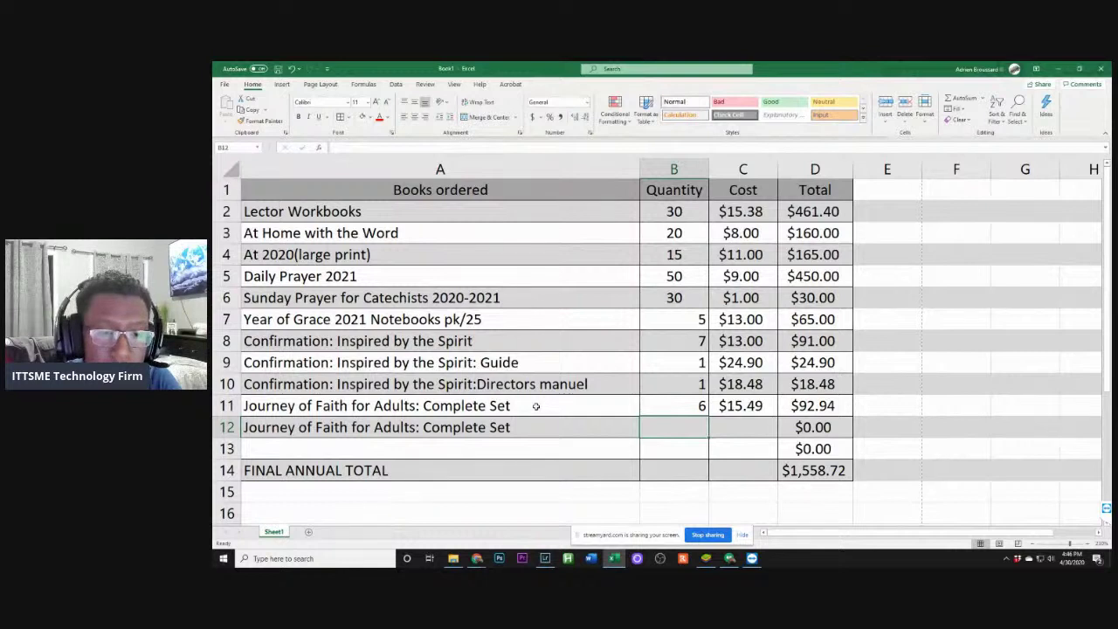
left_click(524, 430)
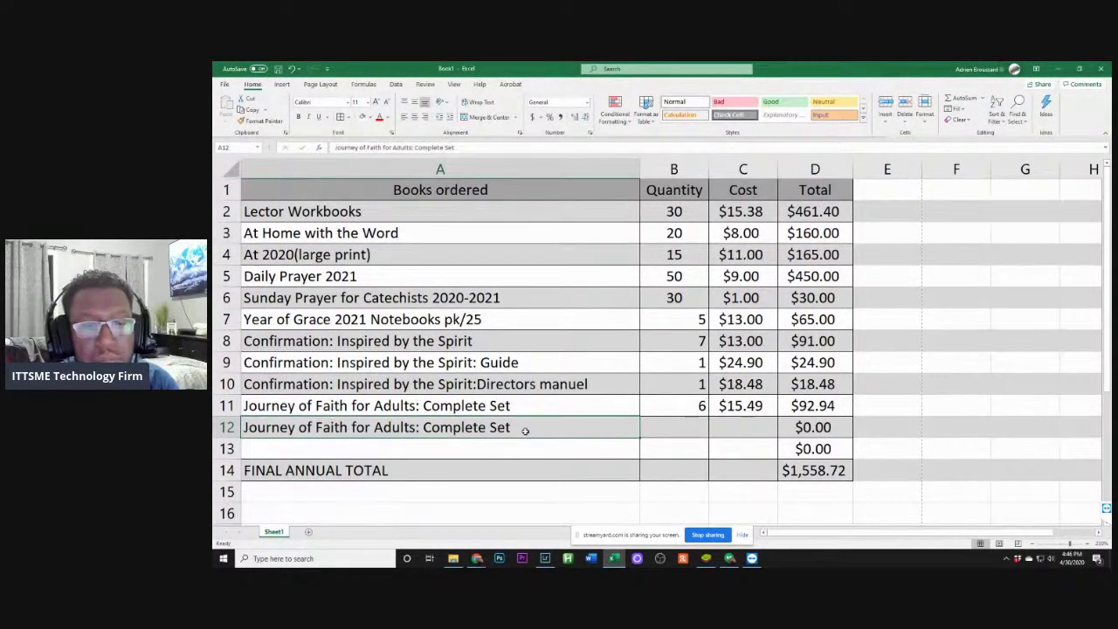
double_click(490, 427)
left_click_drag(511, 427, 421, 427)
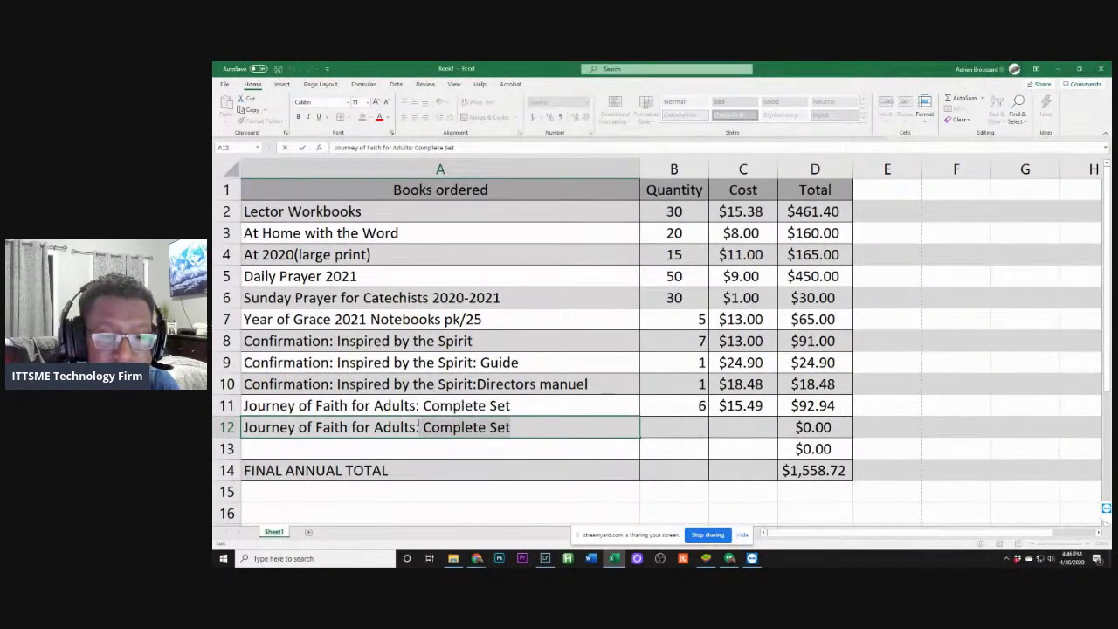
type("Leader Guide Set")
key("Tab")
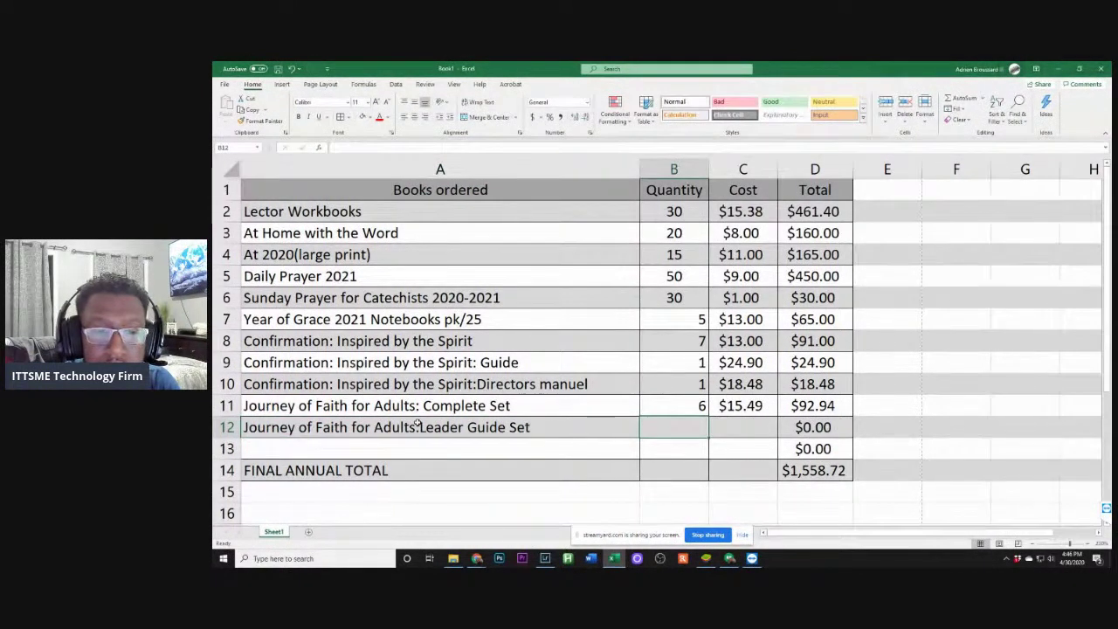
Enter a quantity of 1 and a cost of $47.99 for the Leader Guide Set in row 12
type("1")
key("Tab")
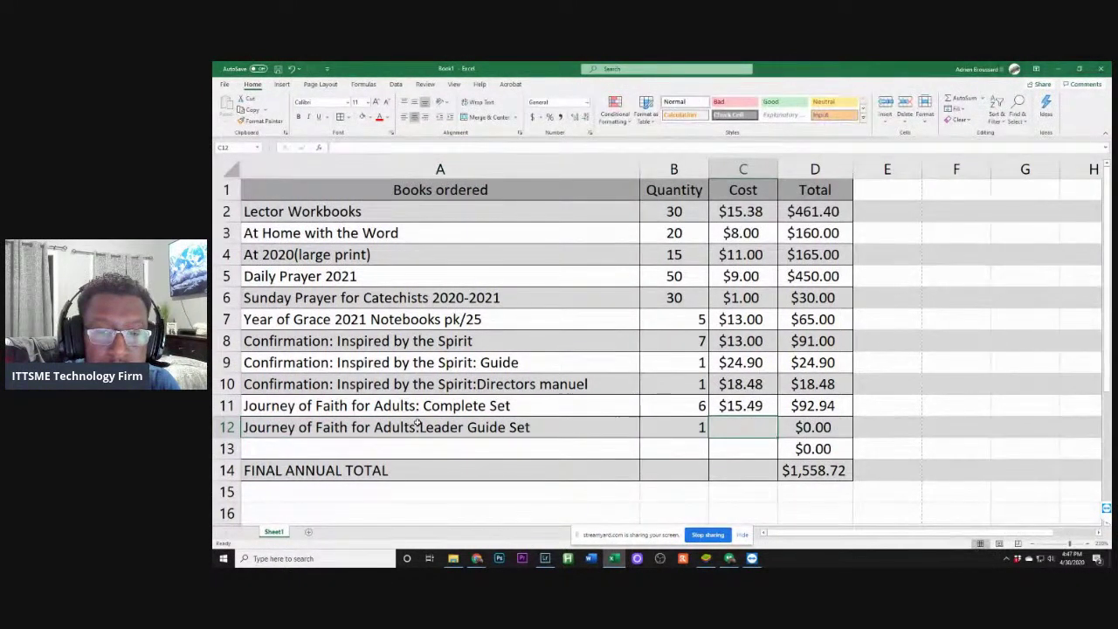
type("$47.")
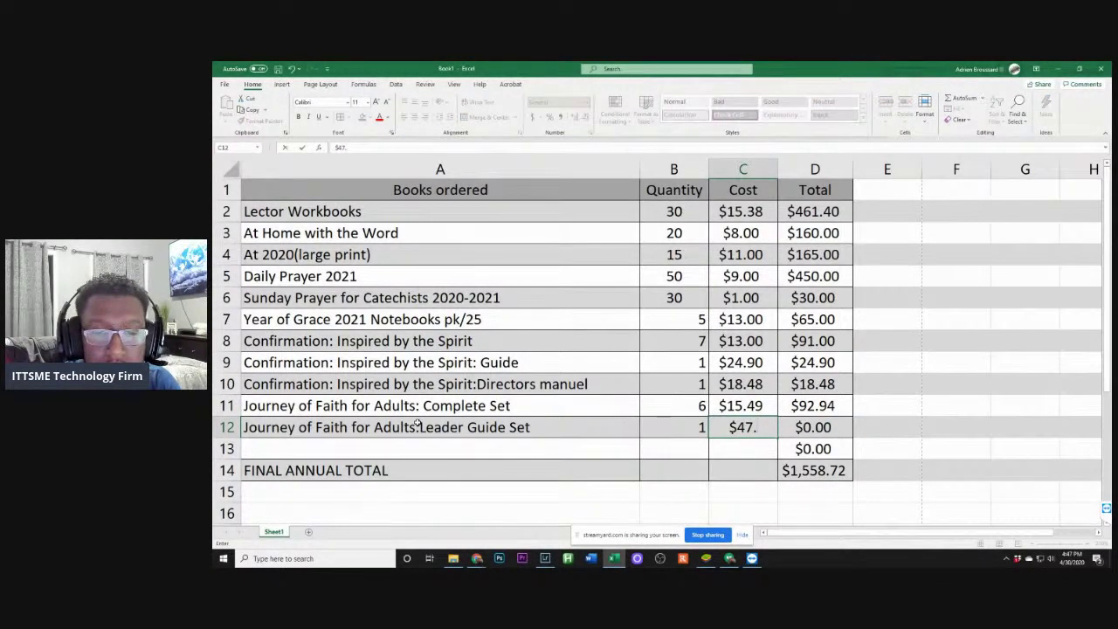
type("99")
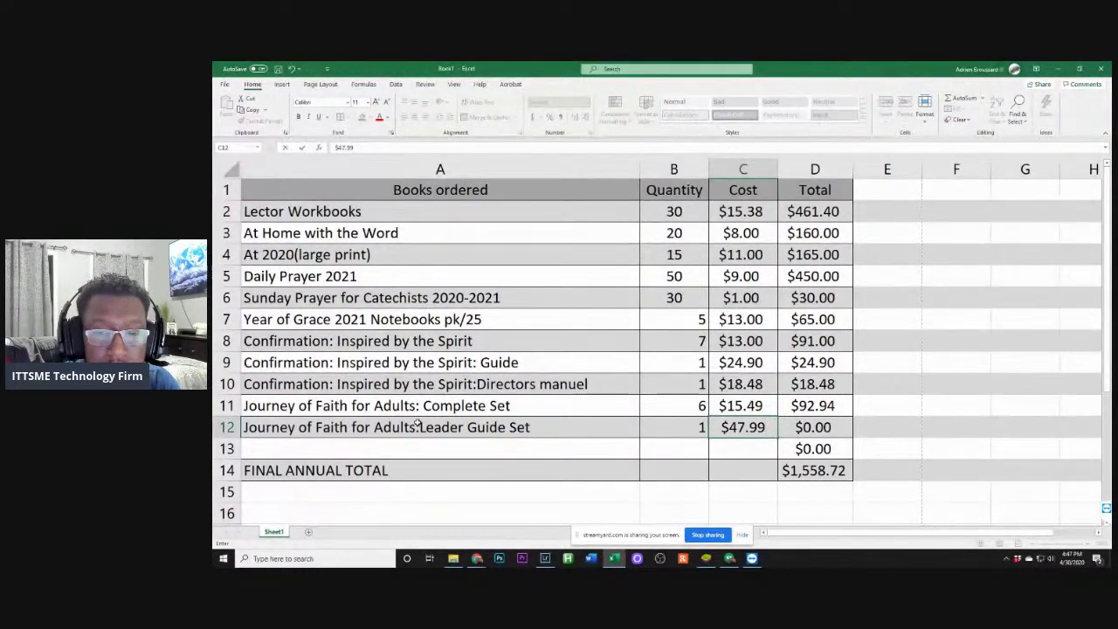
key("Tab")
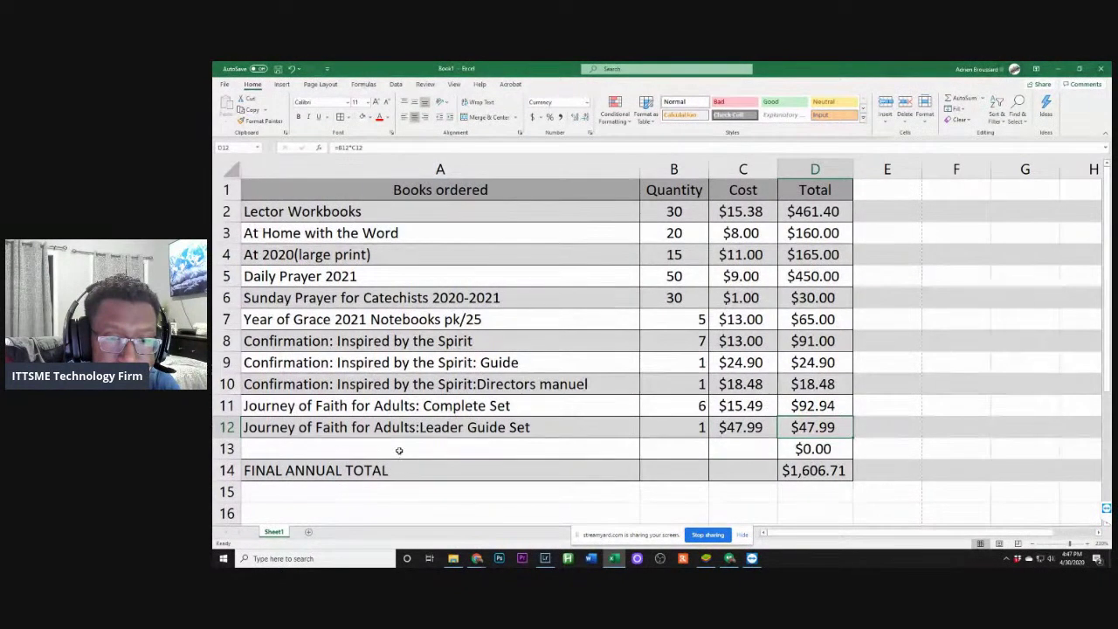
Enter "Word Among Us Annual Subscription" as the title in cell A13
left_click(400, 449)
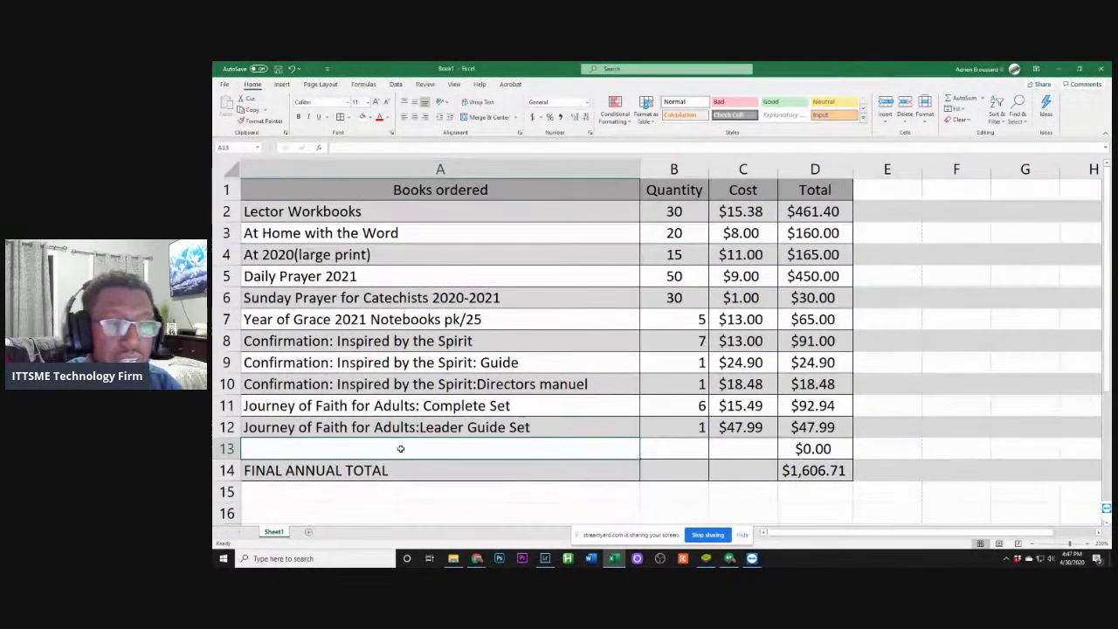
type("Wor")
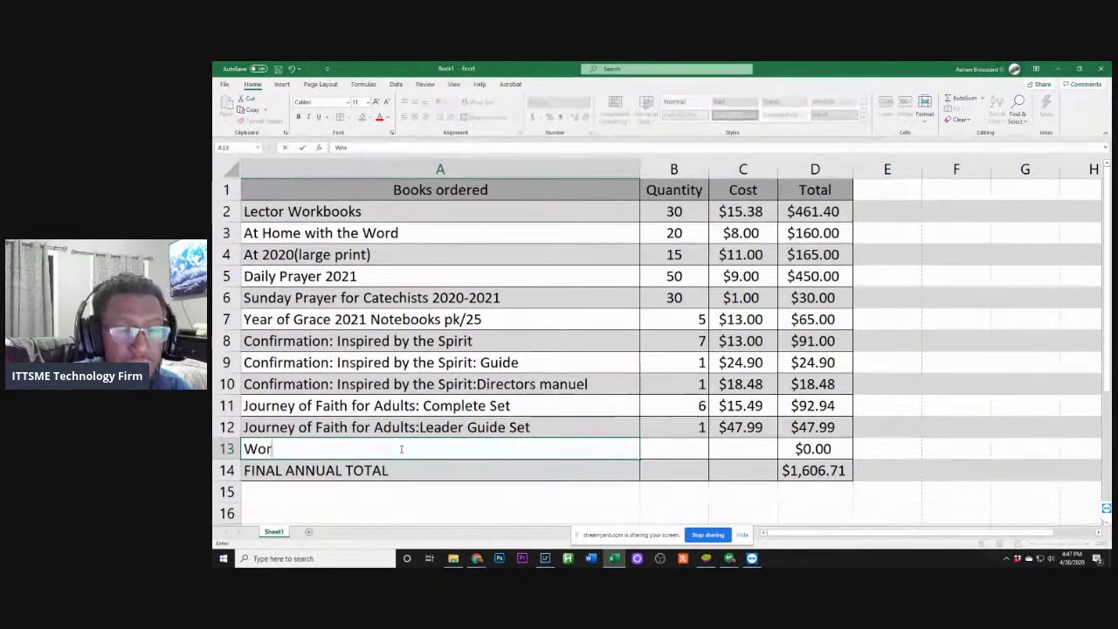
type("d Amon")
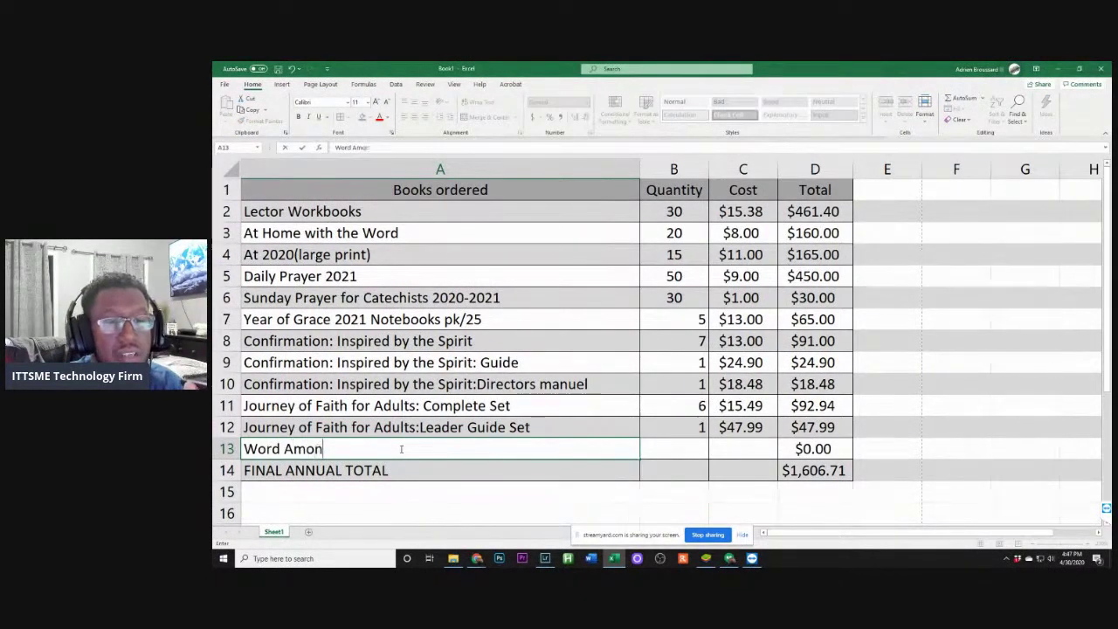
type("g Us Annual")
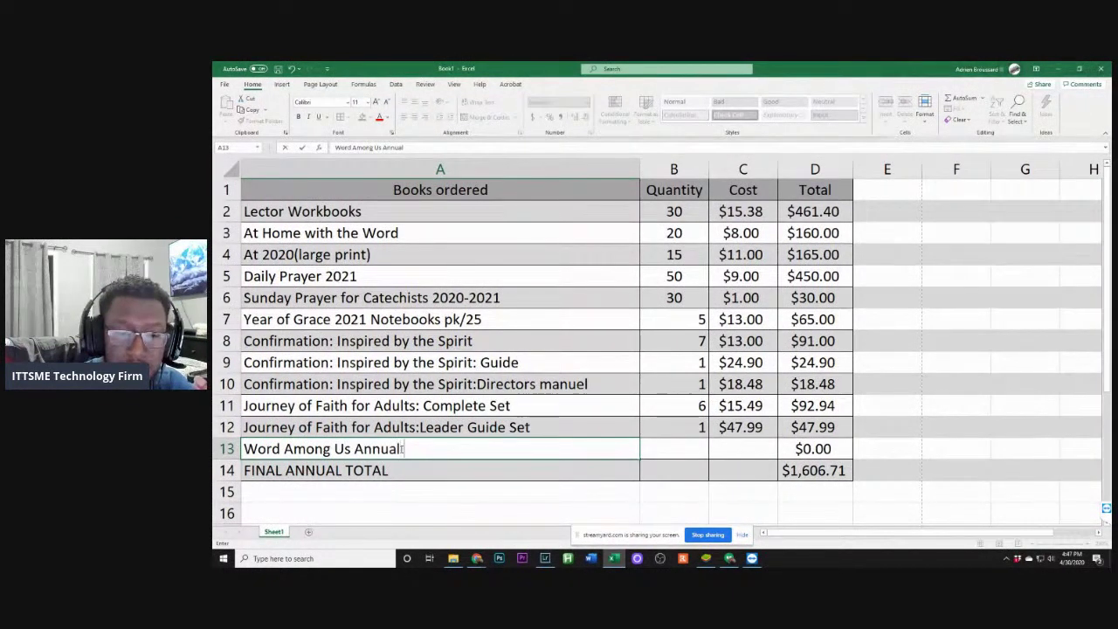
type(" Subscription")
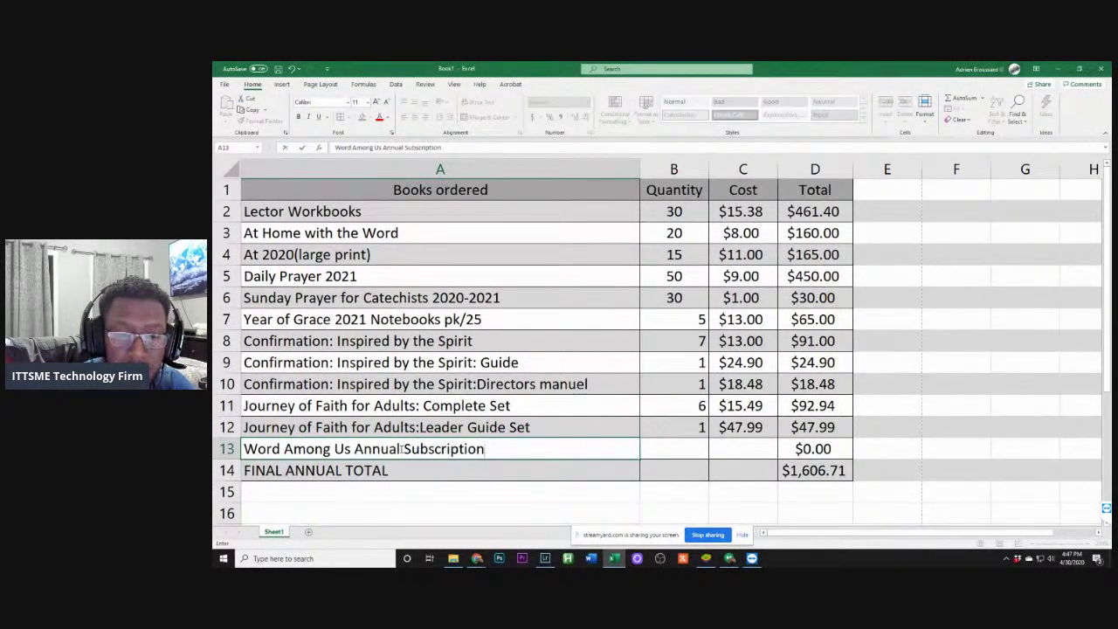
key("Tab")
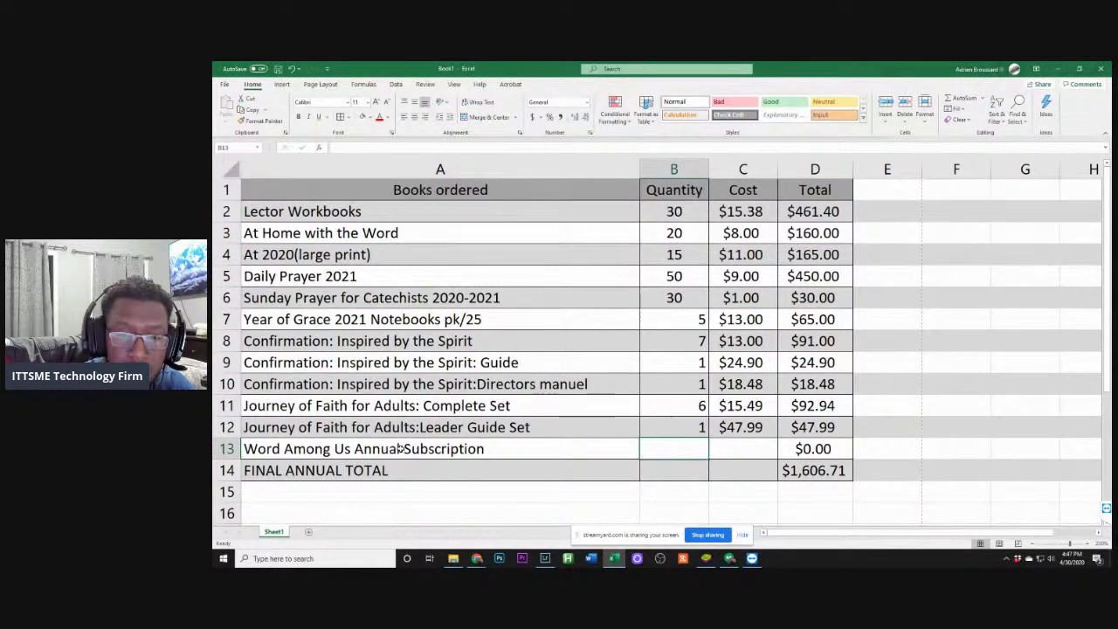
Enter a quantity of 75 and a cost of $15.84 for the Word Among Us subscription in row 13
type("5")
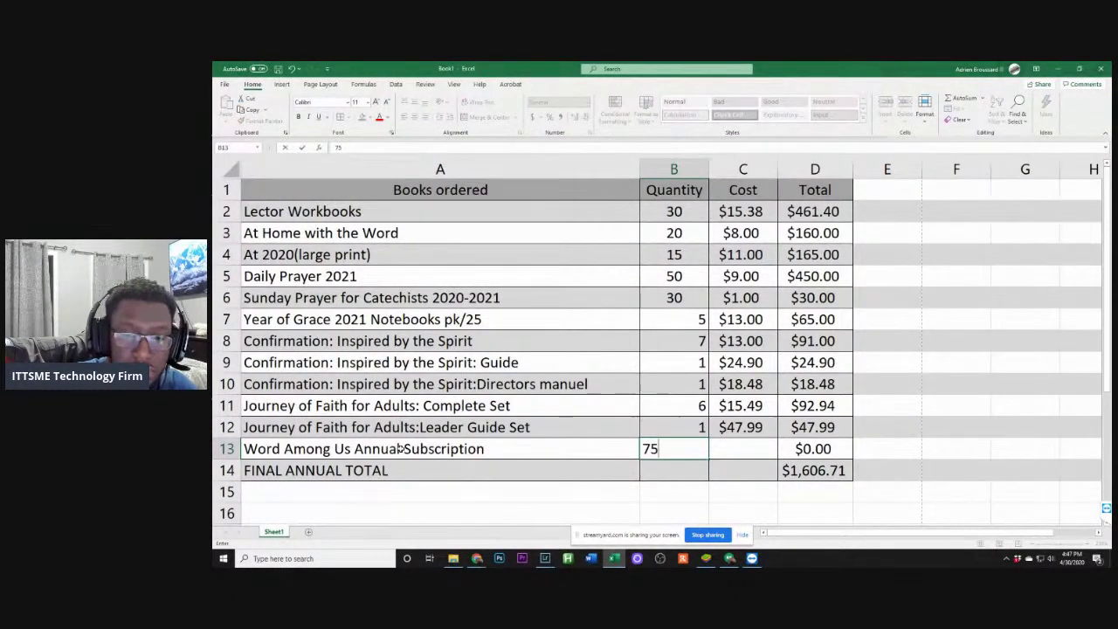
key("Tab")
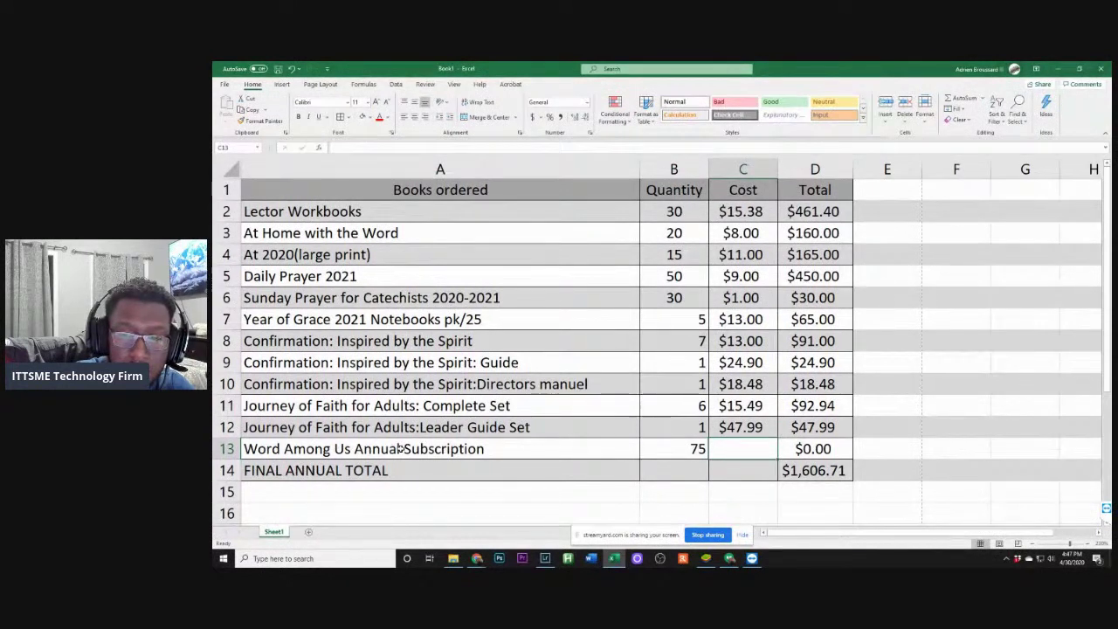
type("$15.")
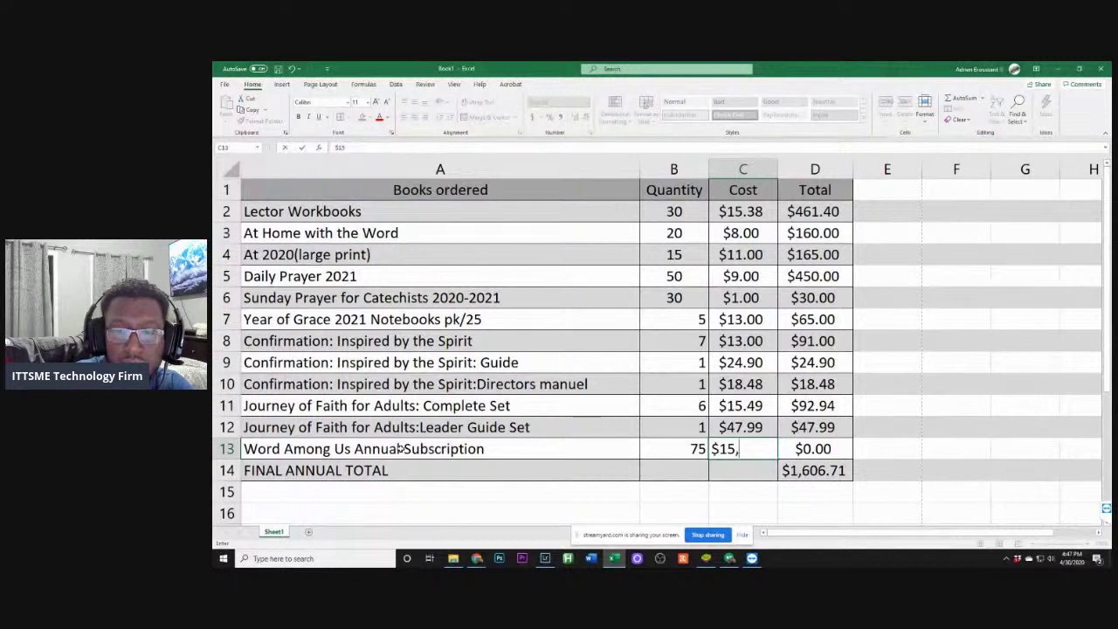
type("84")
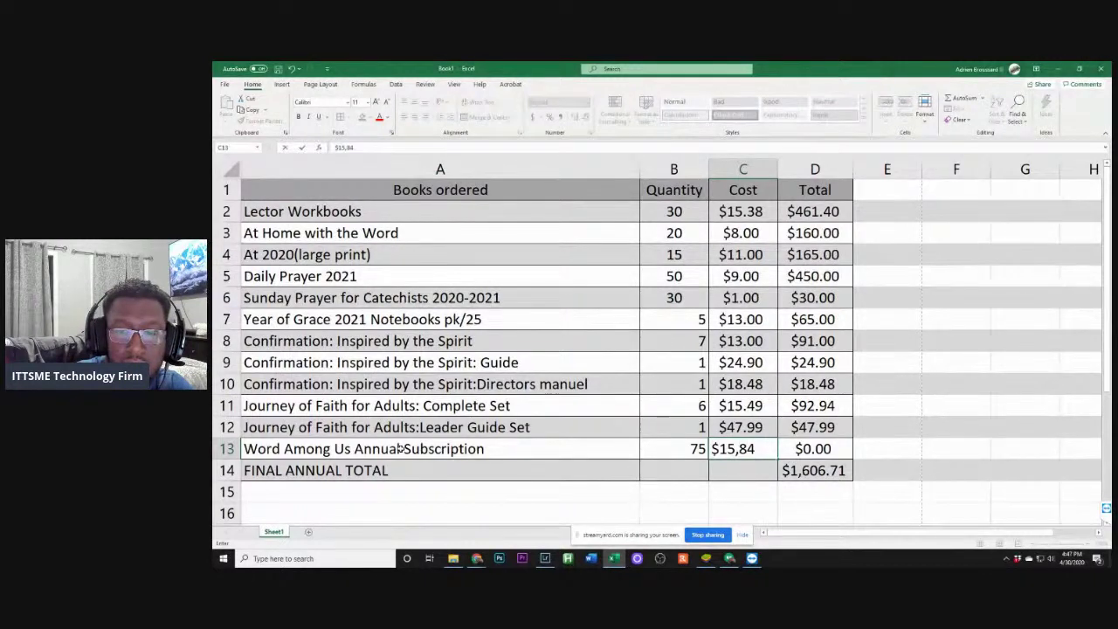
key("Tab")
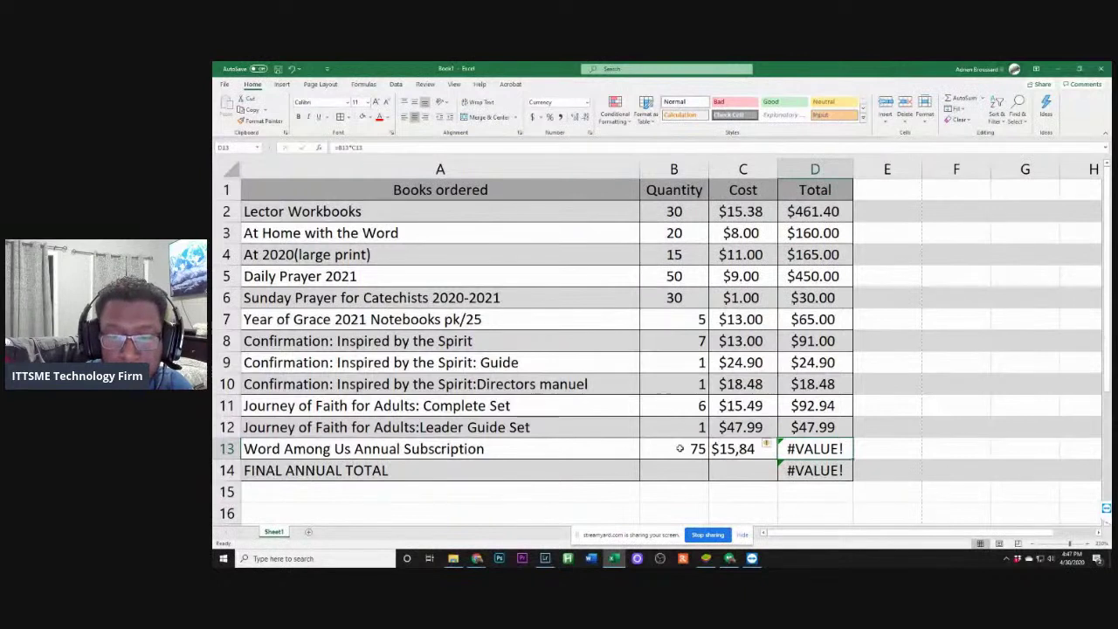
left_click(736, 449)
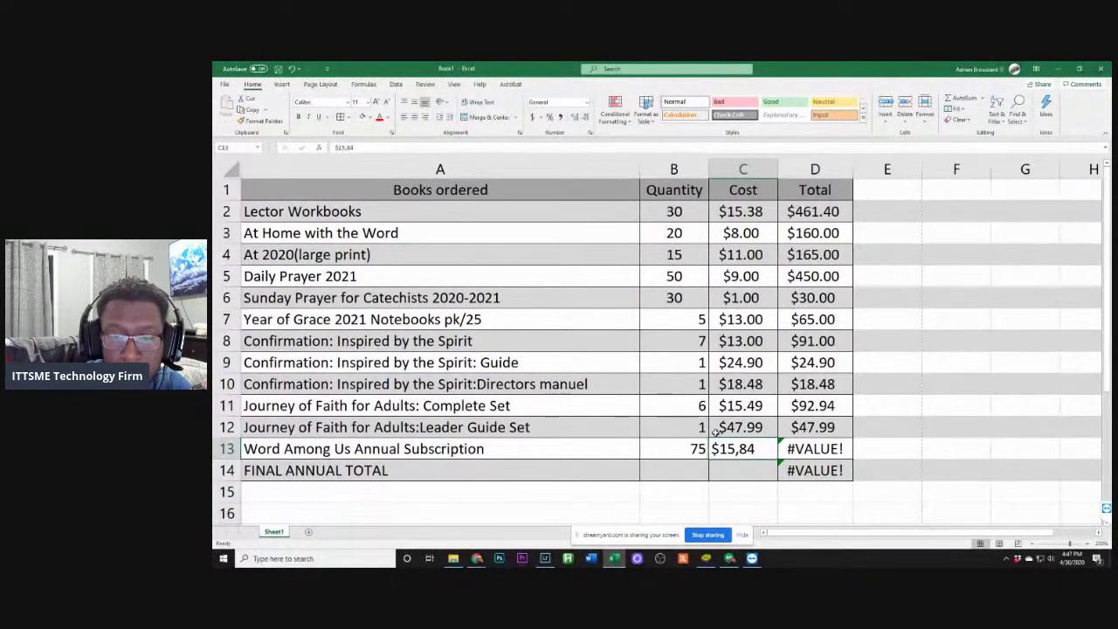
double_click(736, 449)
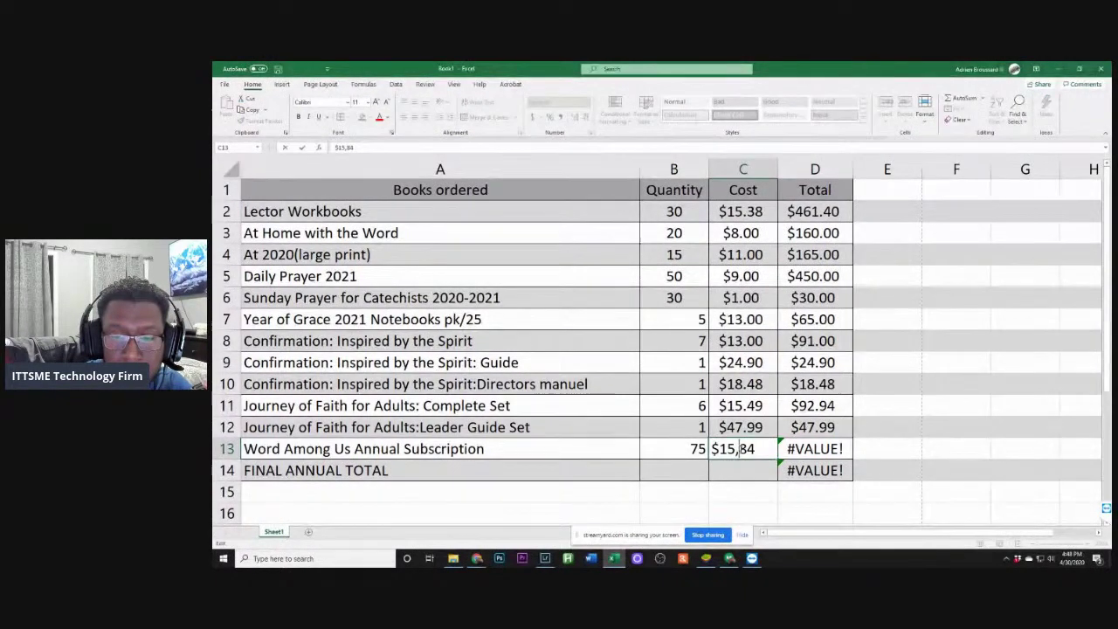
key("BackSpace")
type(".")
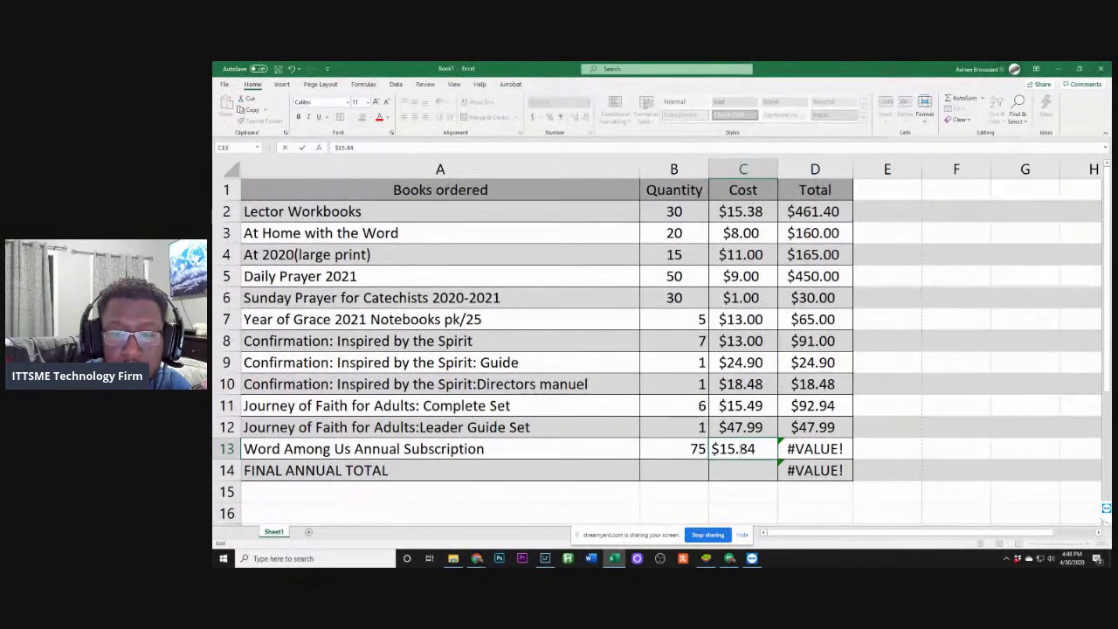
key("Tab")
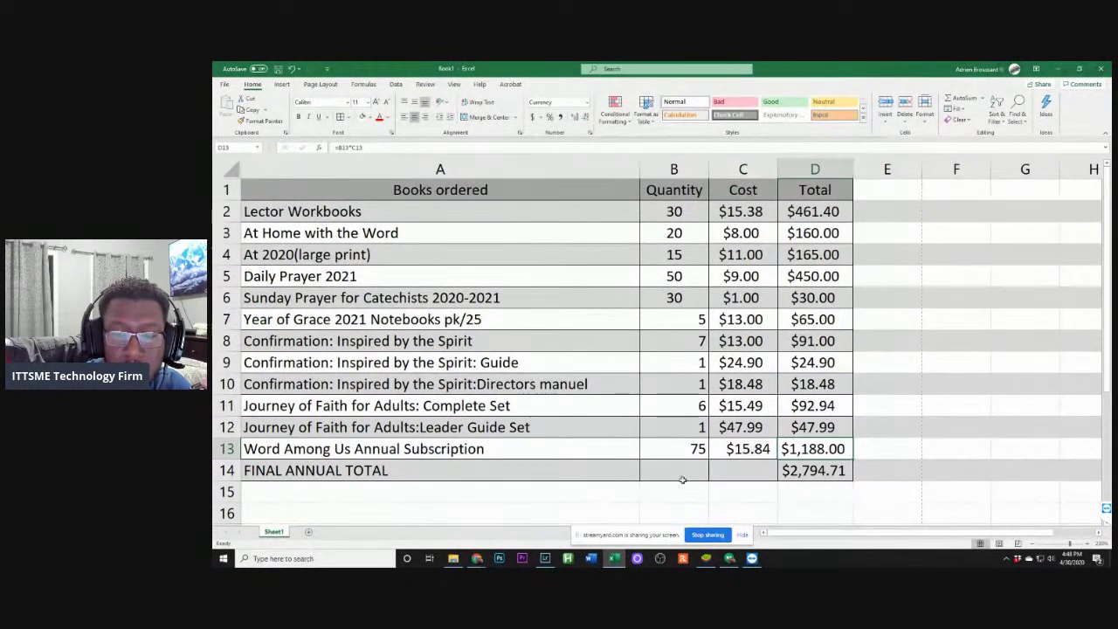
Insert a blank row directly above the FINAL ANNUAL TOTAL row
left_click(548, 476)
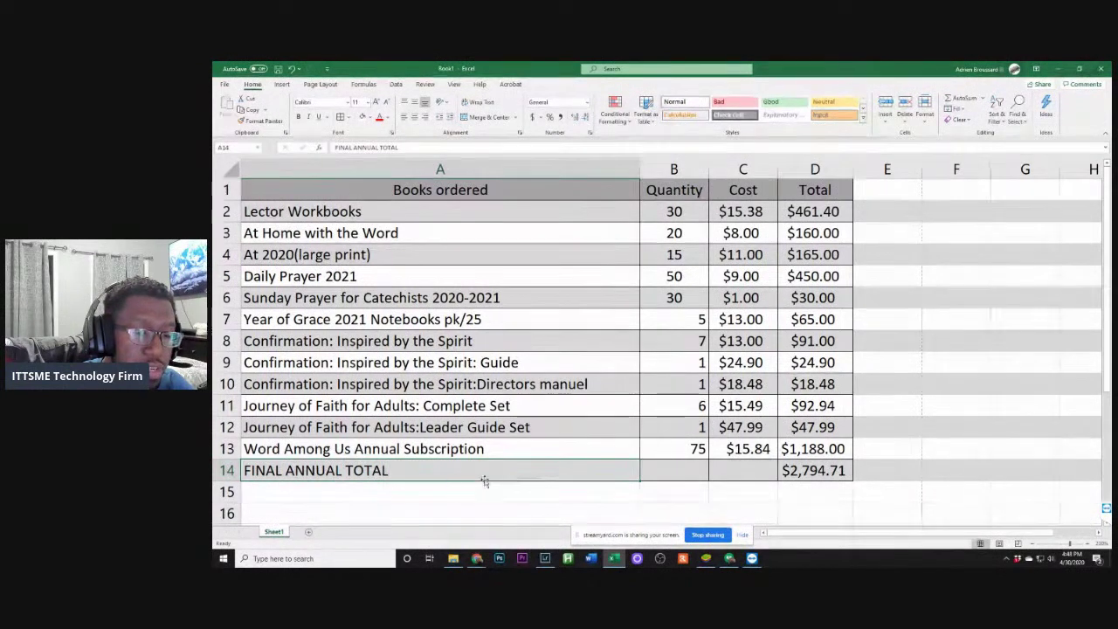
left_click(231, 472)
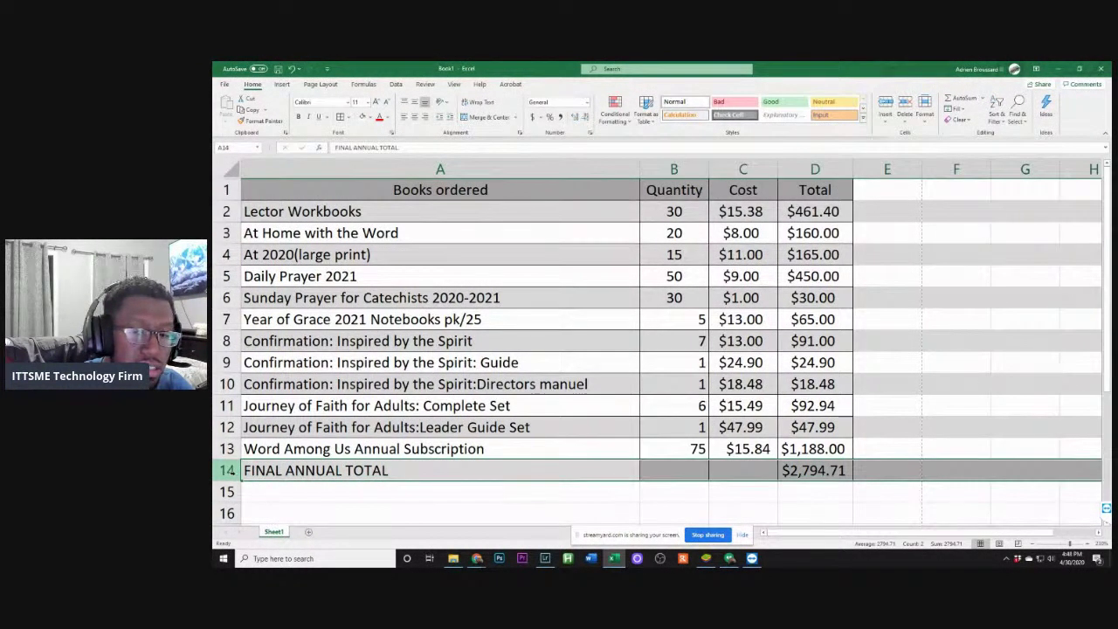
right_click(242, 472)
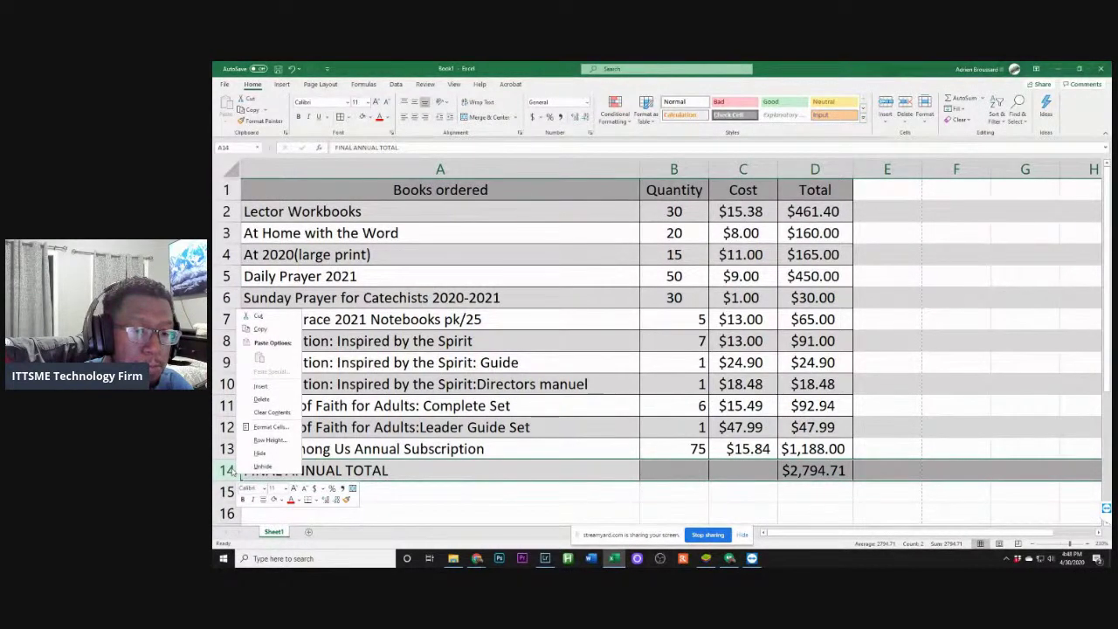
left_click(269, 387)
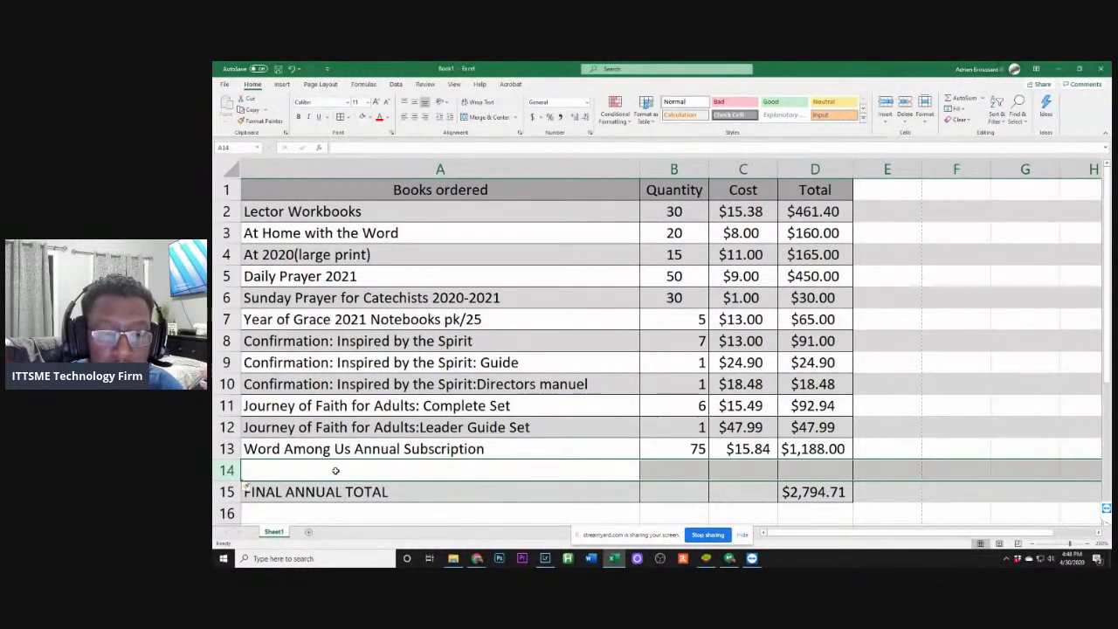
Enter "Children's Bulletin" as the title in cell A14
type("Childre")
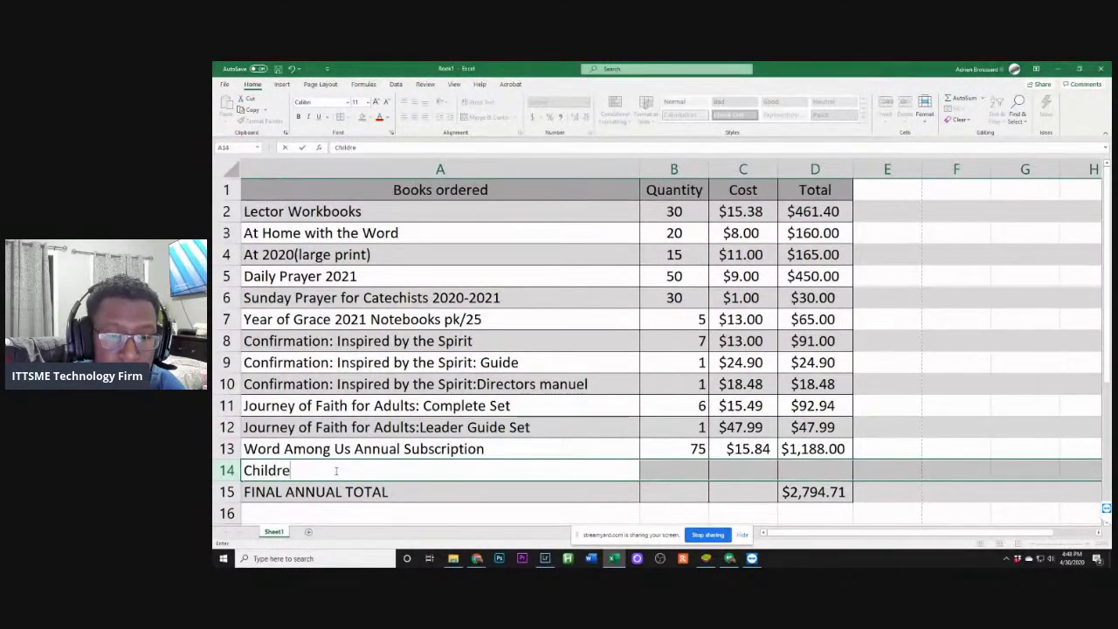
type("n")
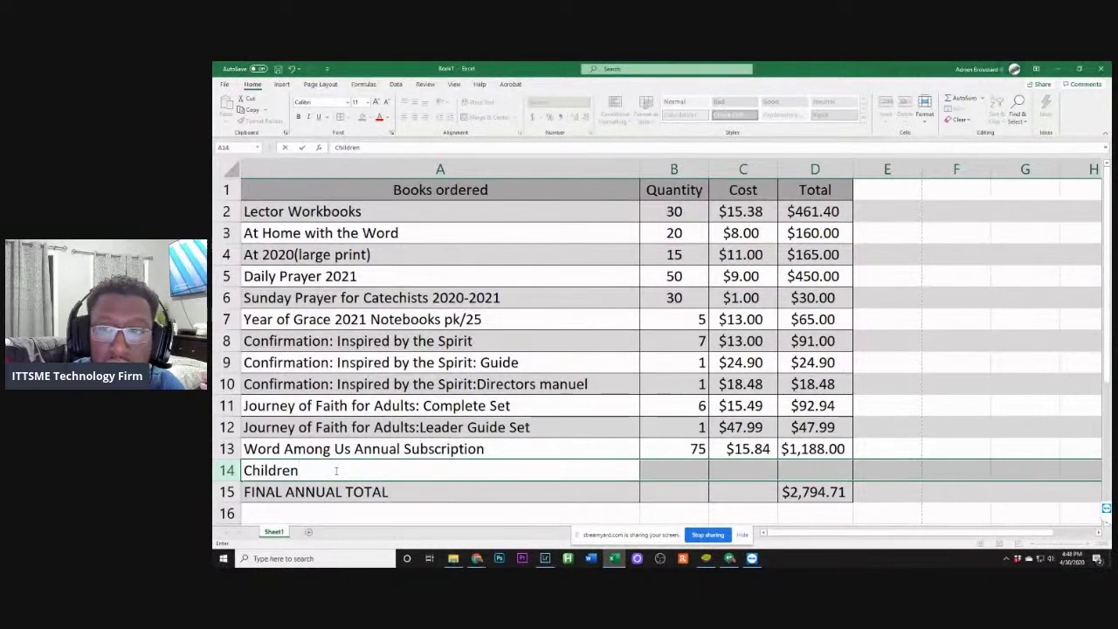
type("'s Bulletin")
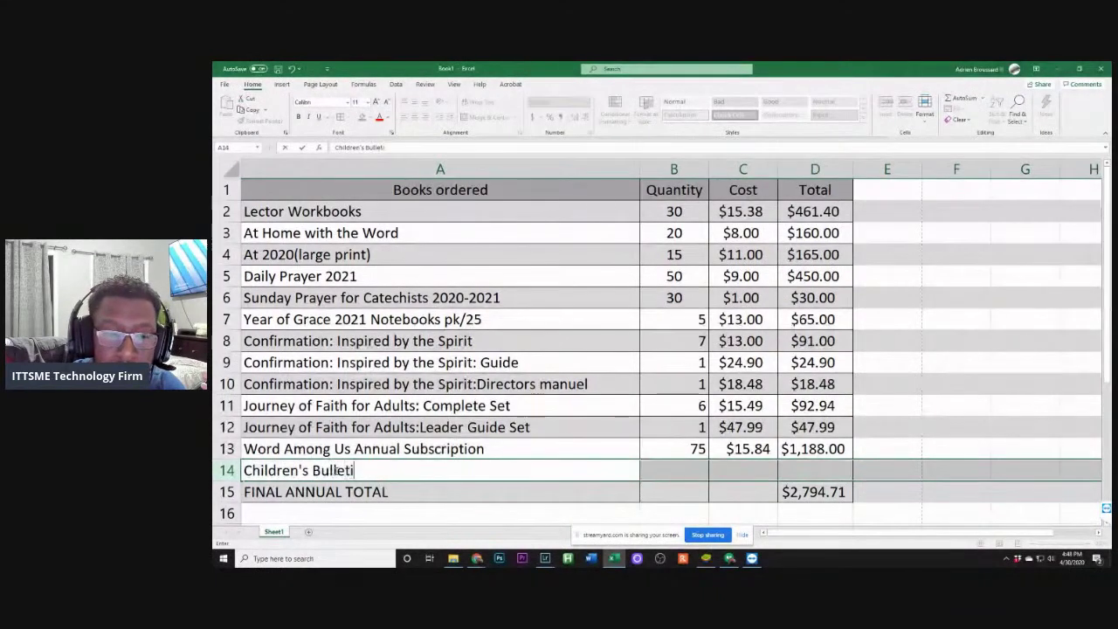
key("Tab")
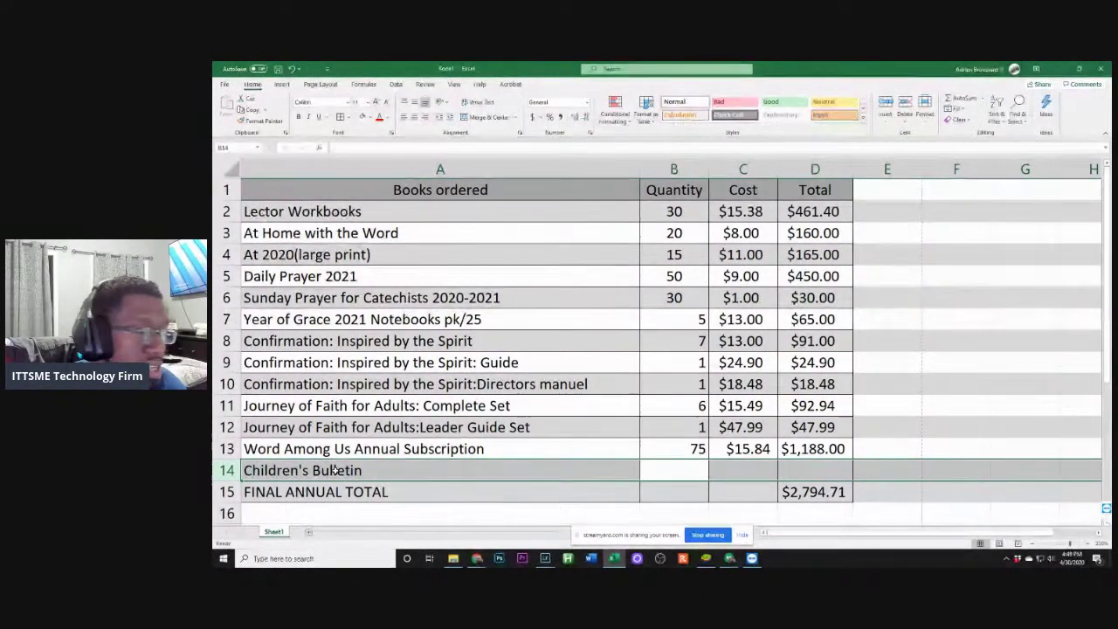
Enter a quantity of 50 and a cost of $18.77 for the Children's Bulletin in row 14
type("50")
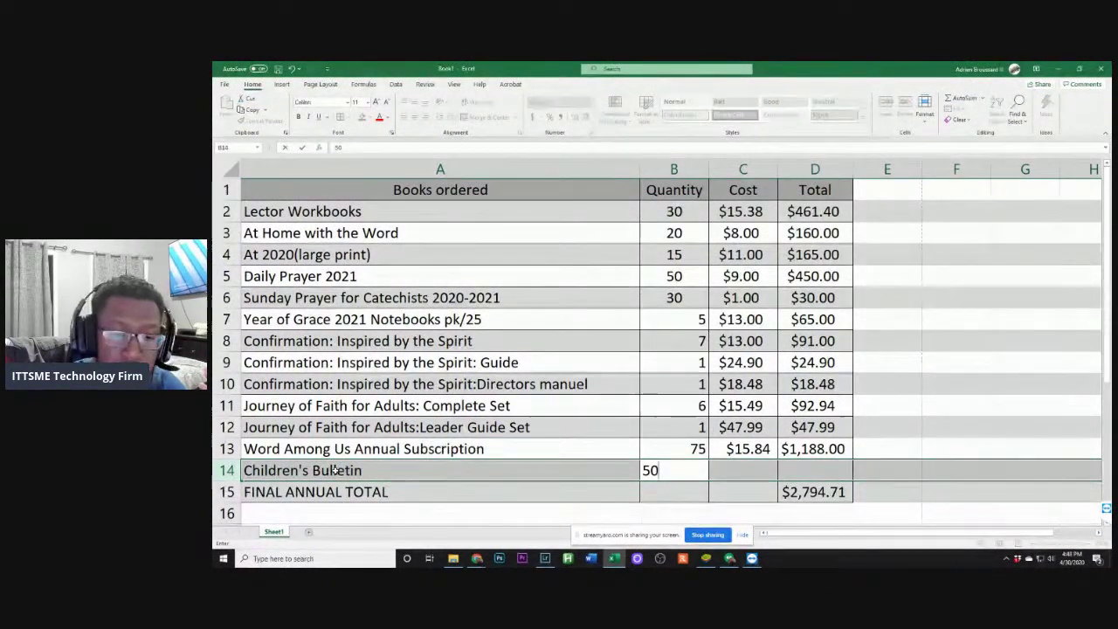
key("Tab")
type("$18")
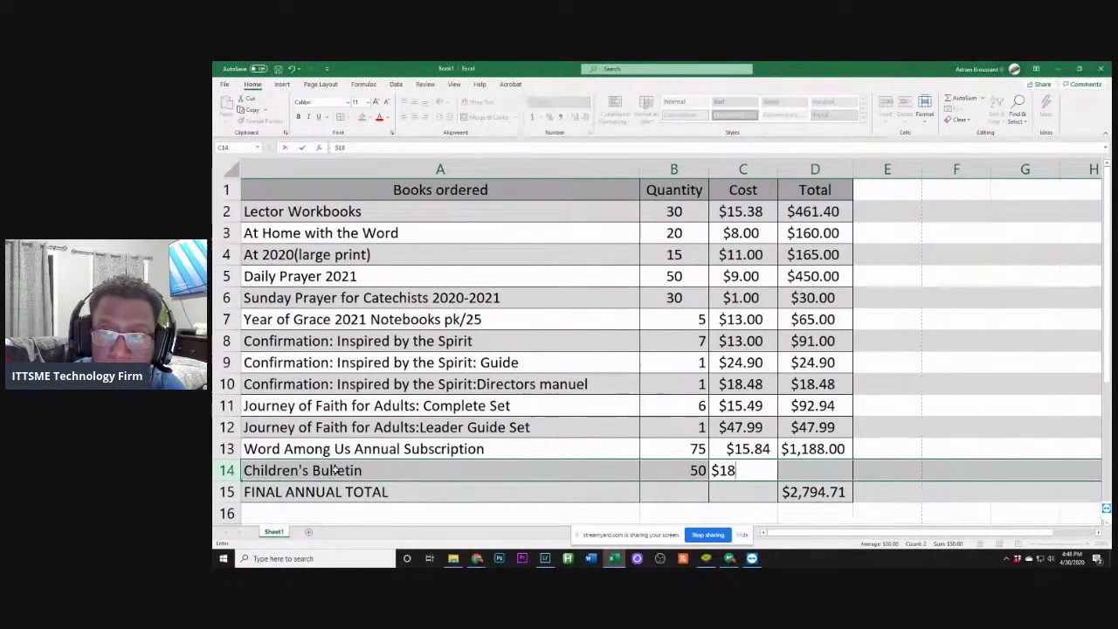
type(".77")
key("Return")
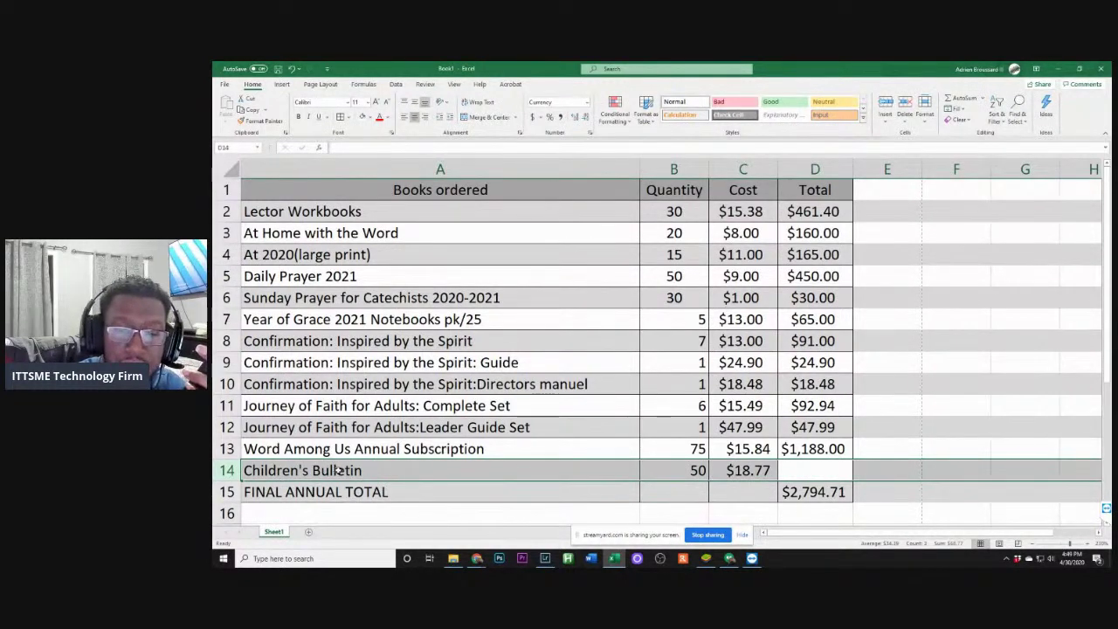
Fill the row total formula from D13 down into D14 for the Children's Bulletin
left_click(822, 465)
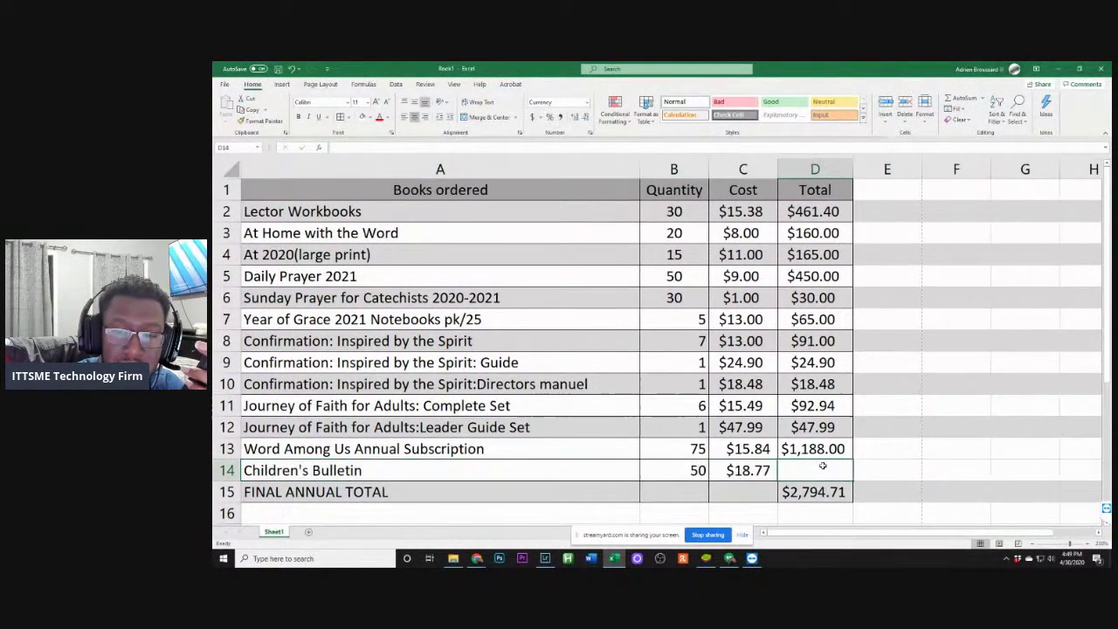
left_click(838, 449)
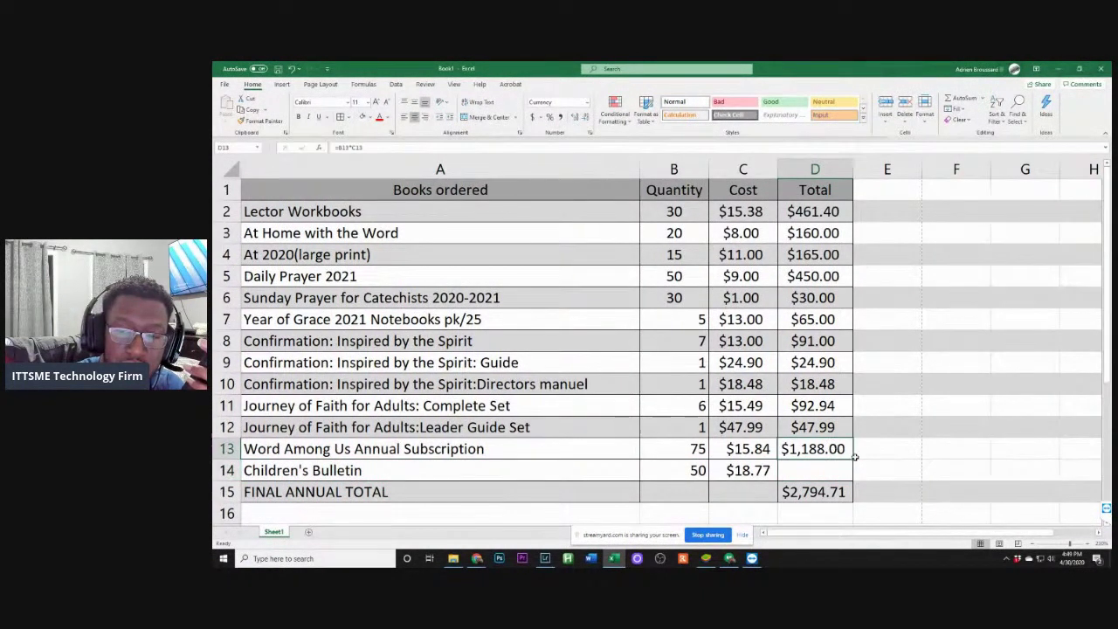
left_click_drag(854, 458, 848, 473)
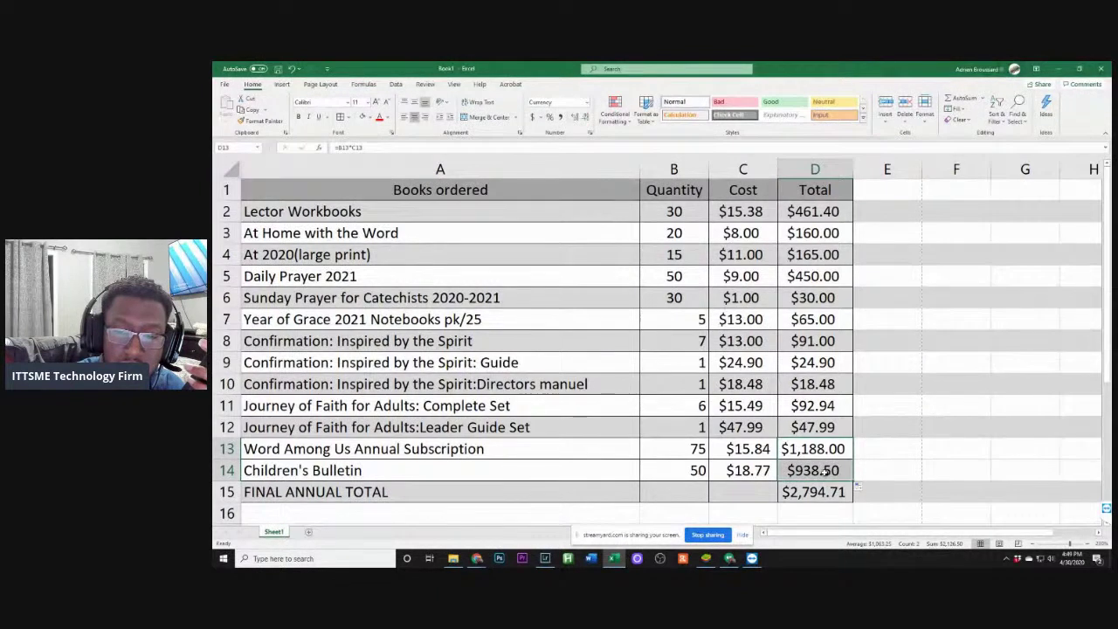
left_click(820, 472)
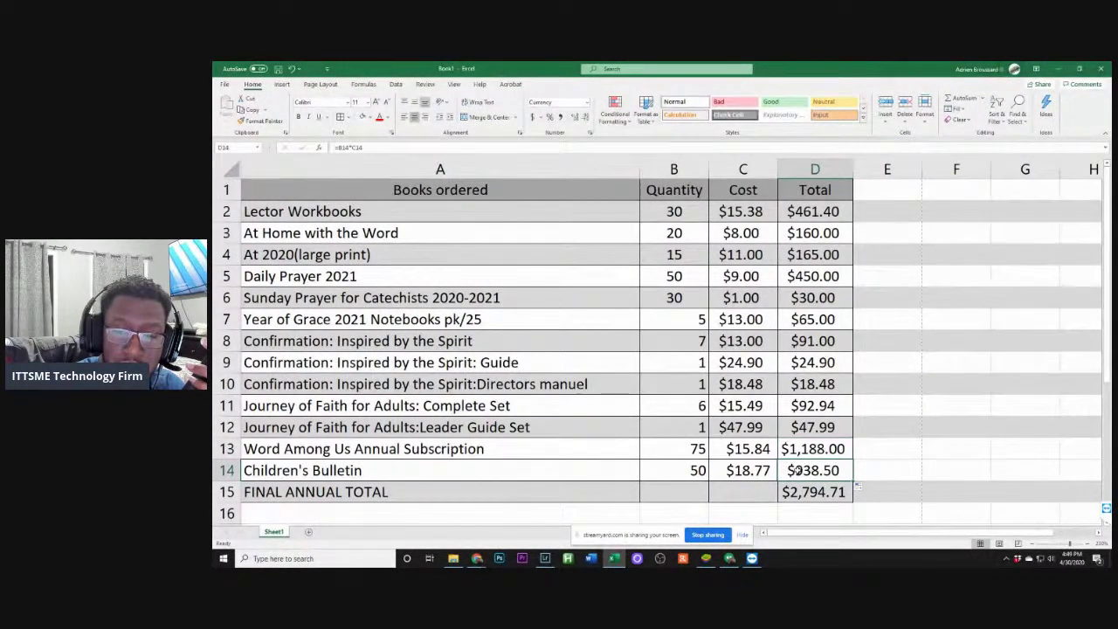
Inspect the formulas behind the final annual total in D15 and the row totals in D14 and D13
left_click(813, 491)
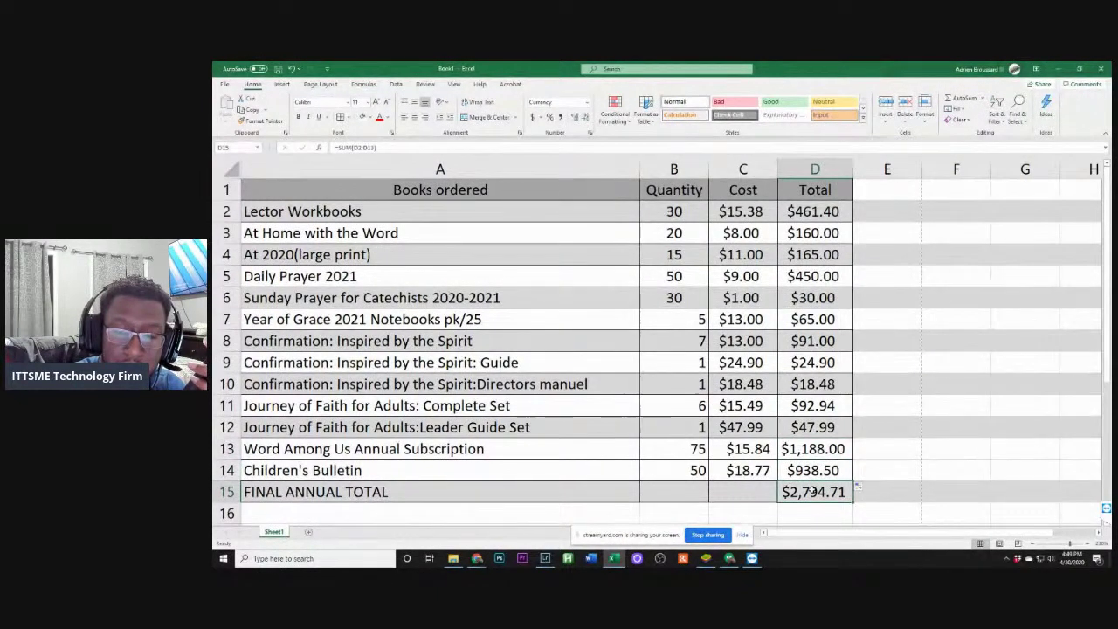
double_click(813, 491)
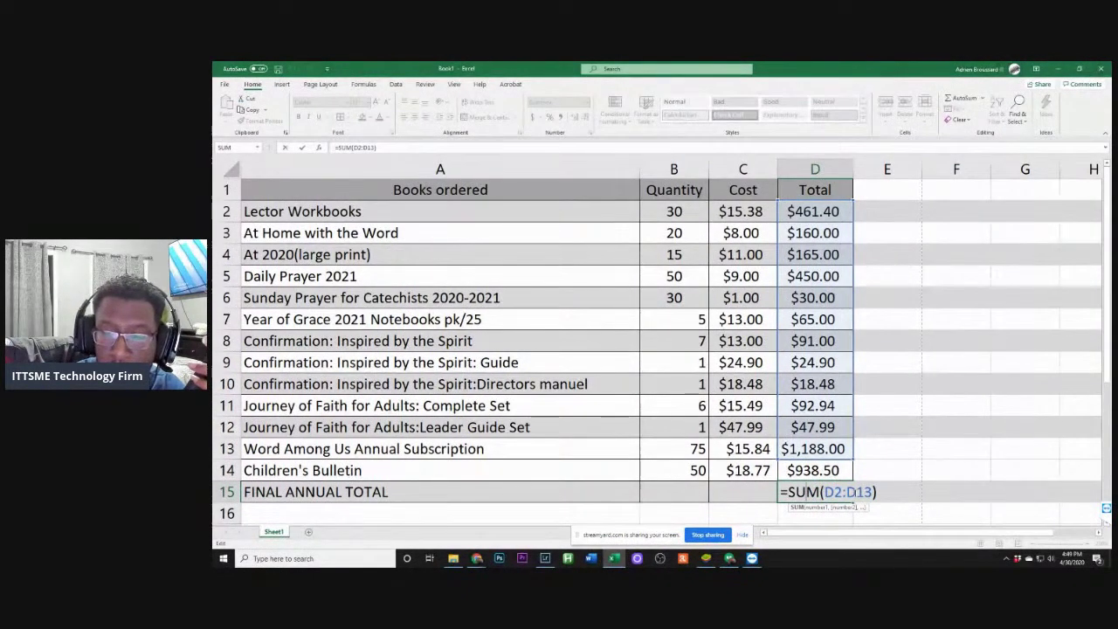
key("Return")
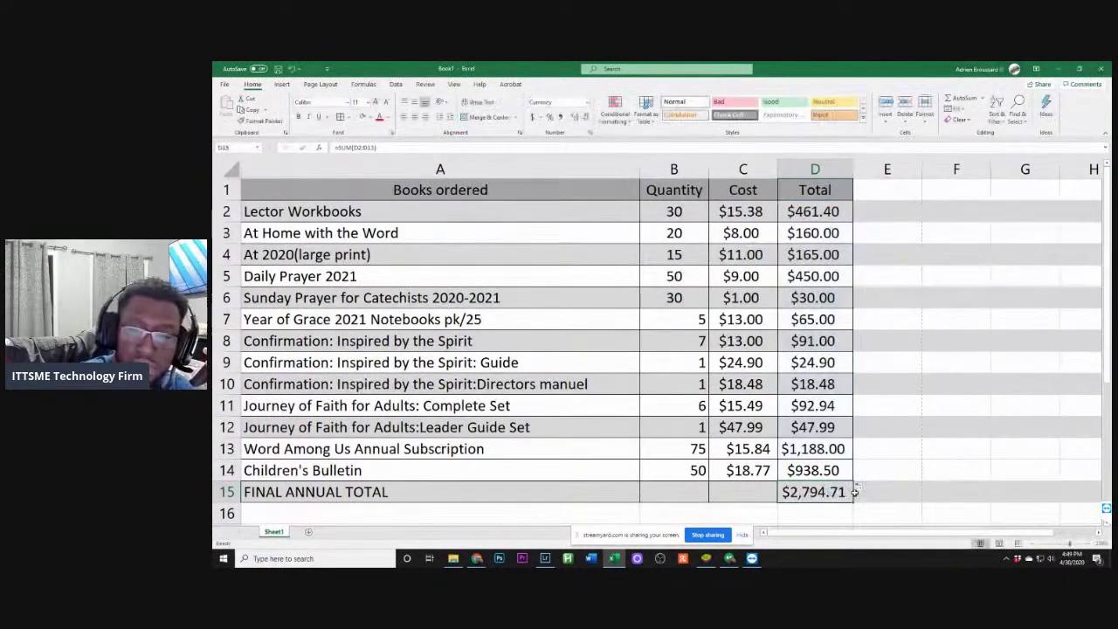
left_click(810, 470)
double_click(811, 470)
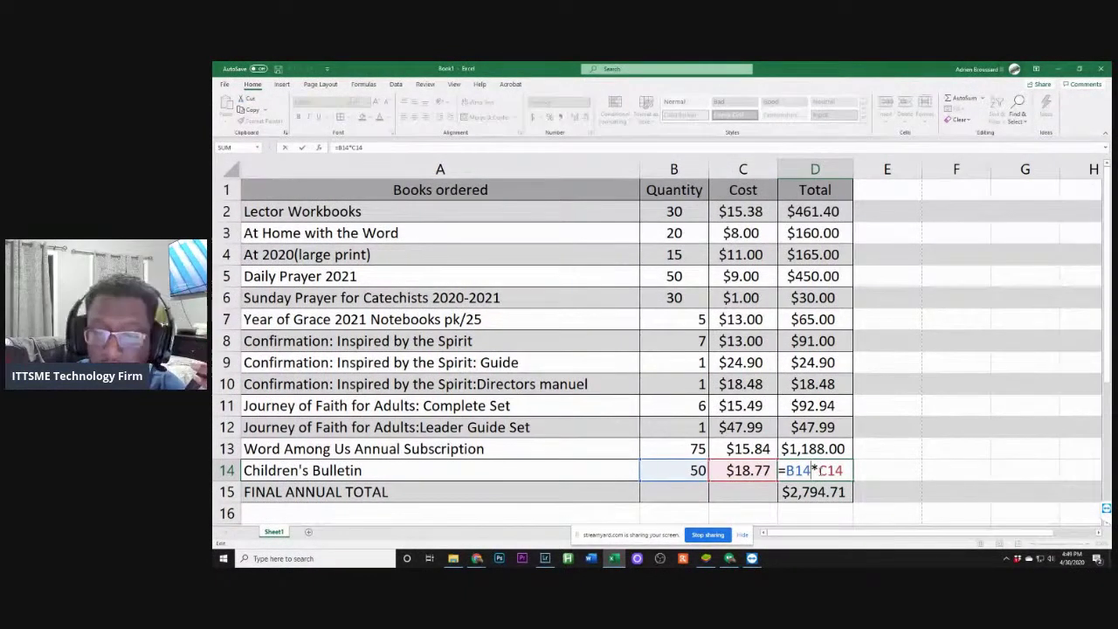
key("ctrl+Return")
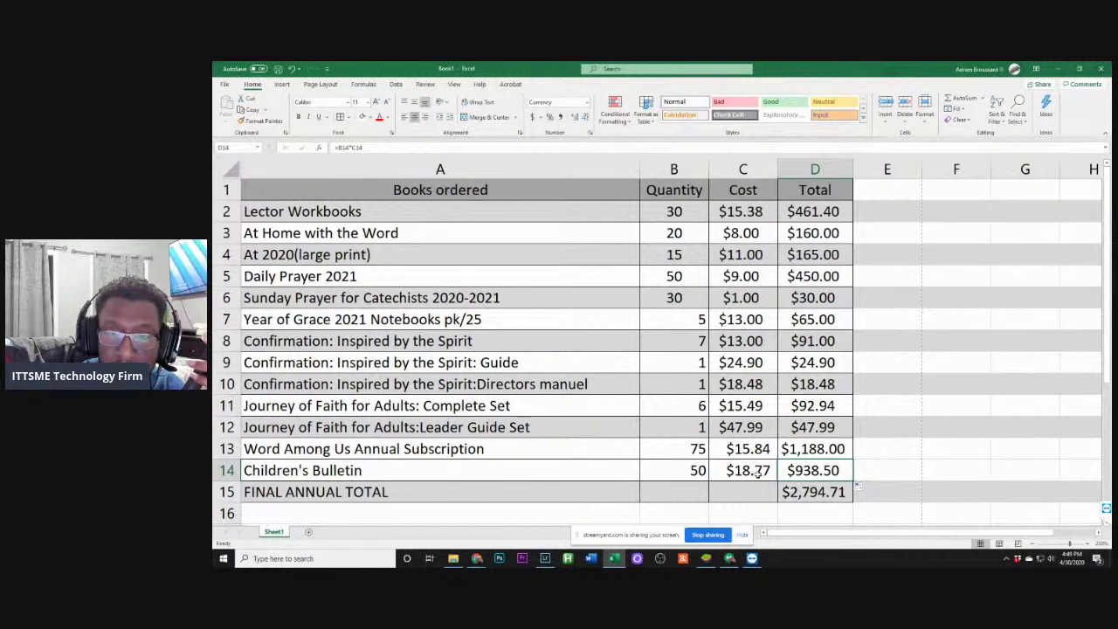
double_click(805, 450)
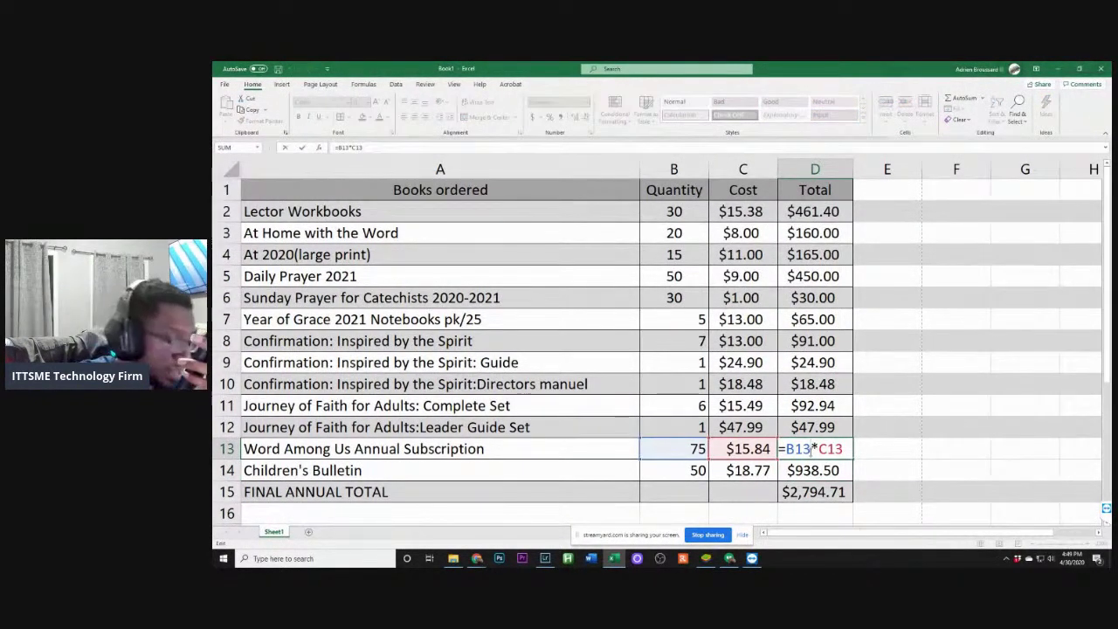
key("ctrl+Return")
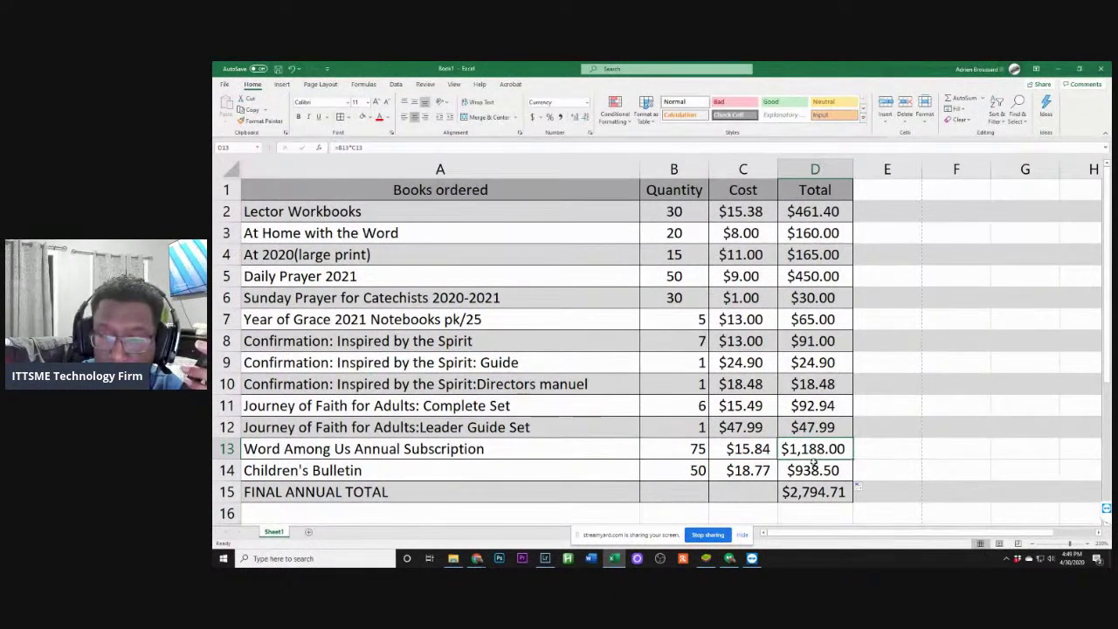
double_click(811, 469)
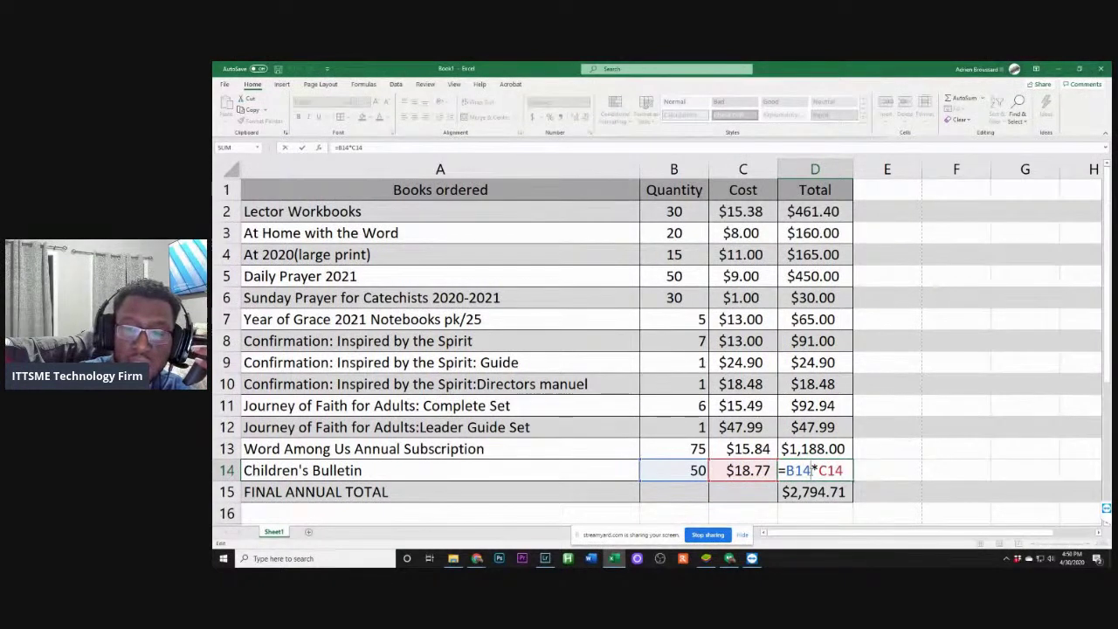
key("Left")
key("Left")
key("Left")
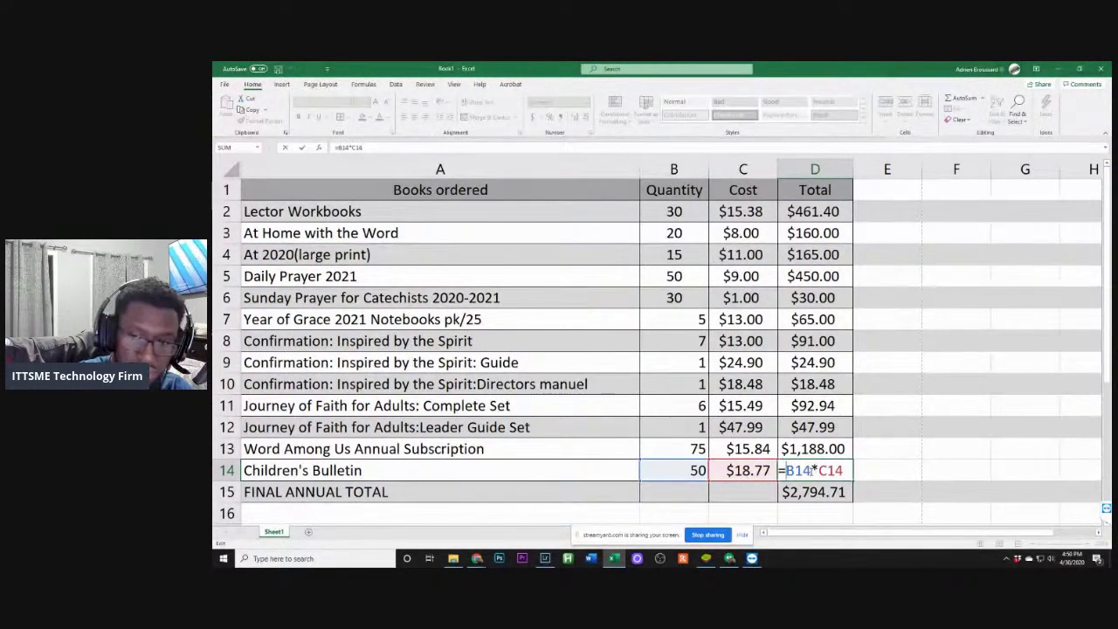
key("Left")
key("Left")
key("BackSpace")
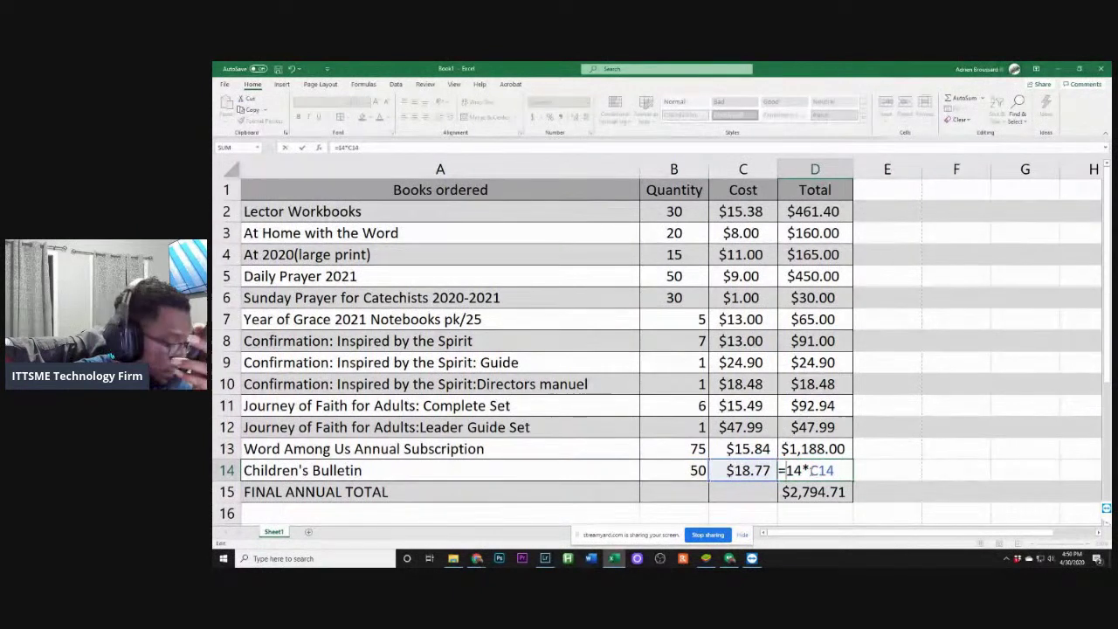
type("C")
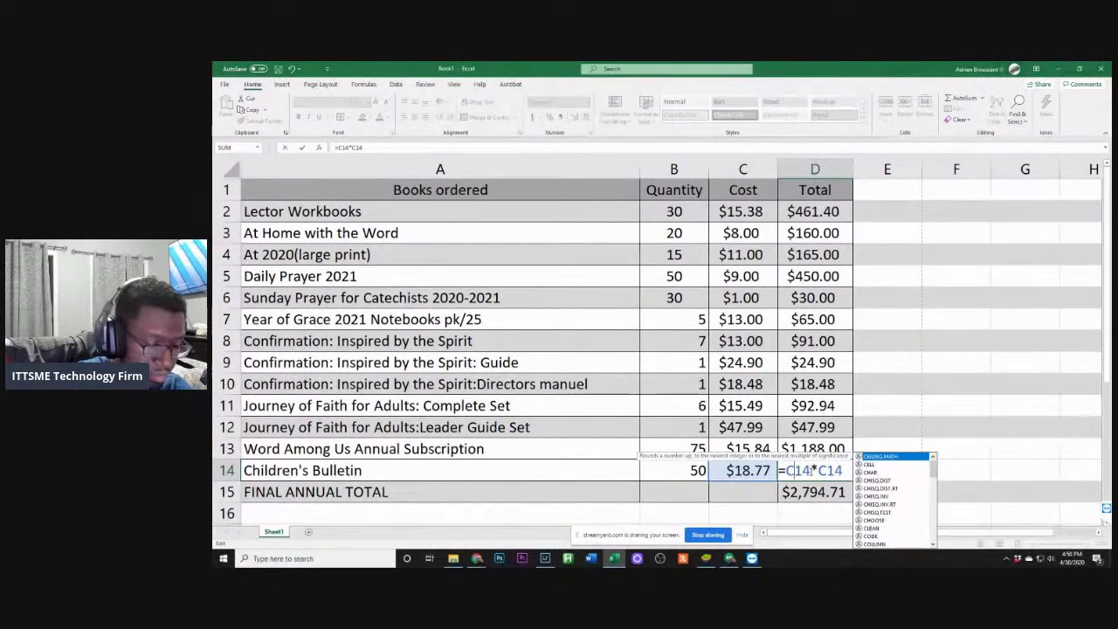
key("BackSpace")
type("B")
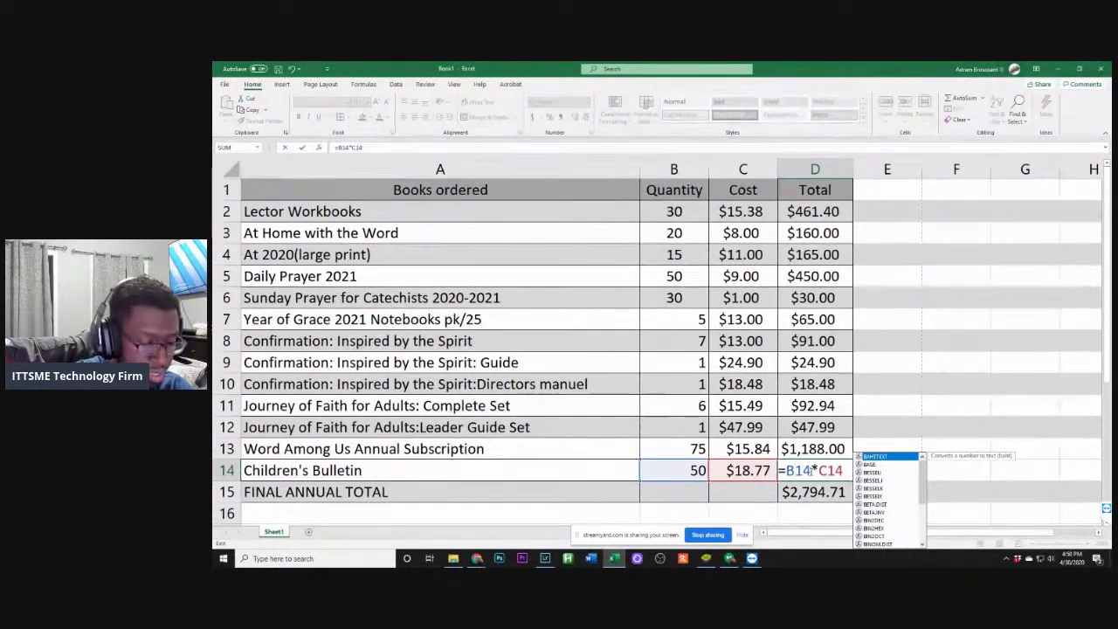
key("Return")
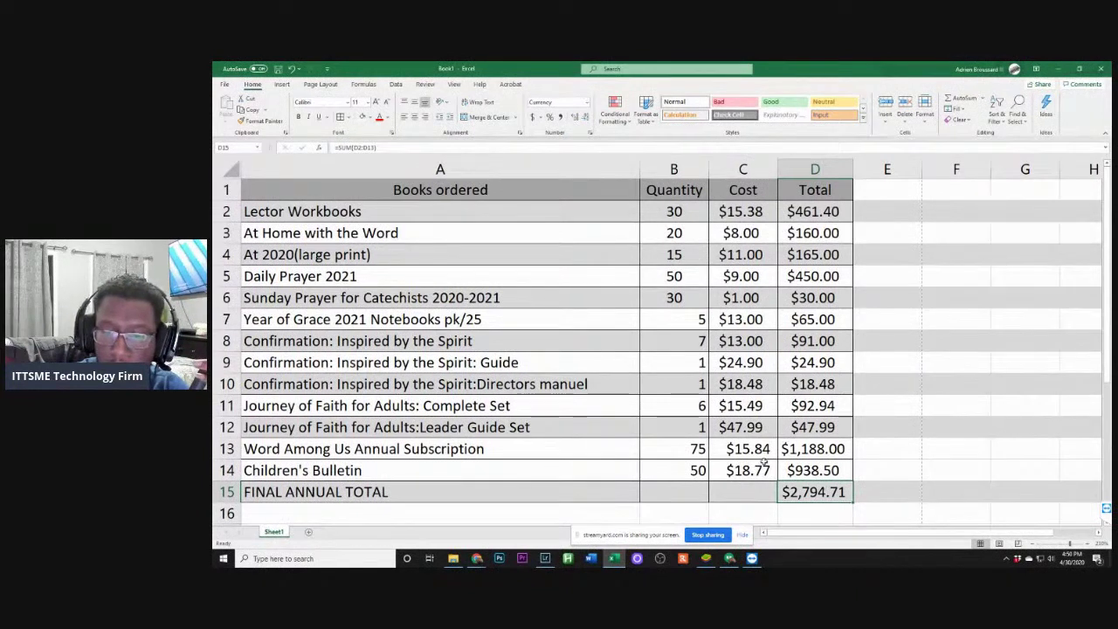
Check which cells the Children's Bulletin total and the final annual total formulas refer to
left_click(799, 472)
double_click(800, 472)
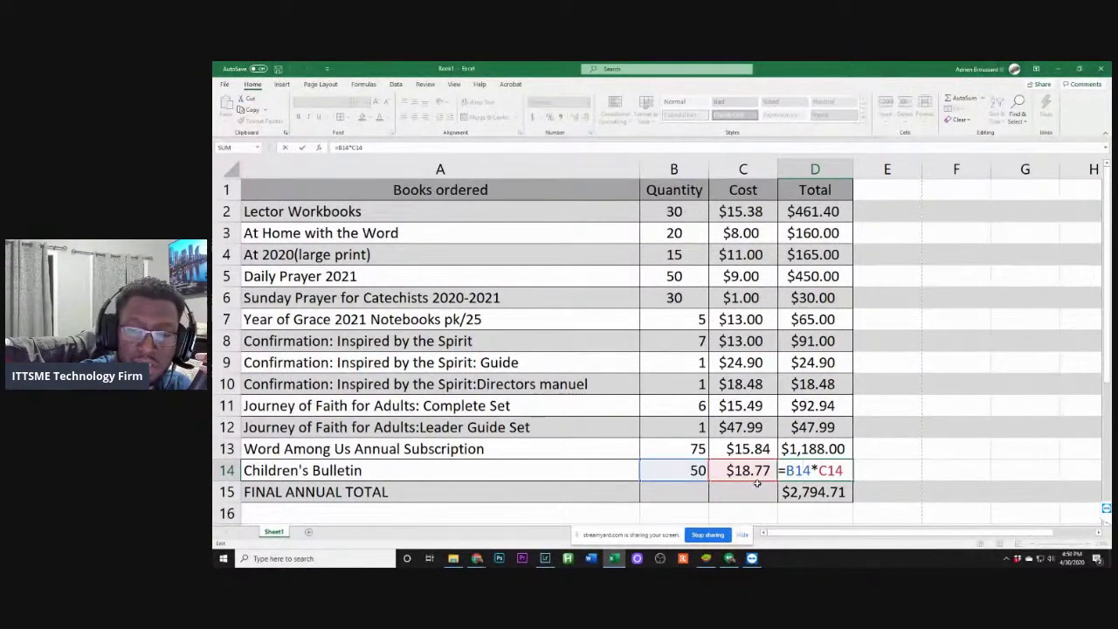
key("ctrl+Return")
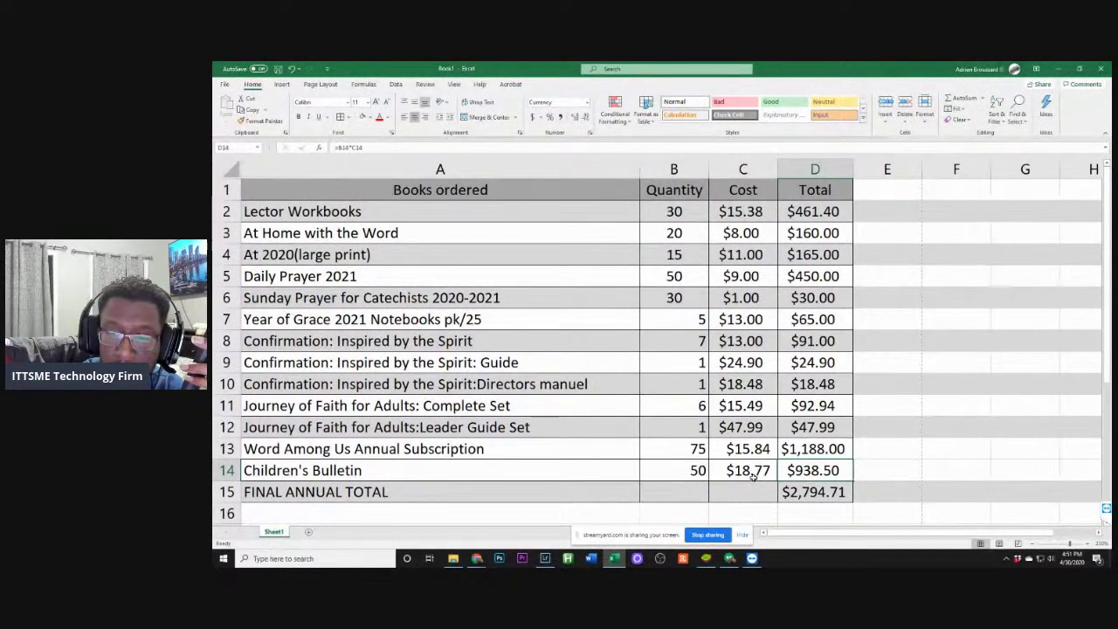
double_click(799, 471)
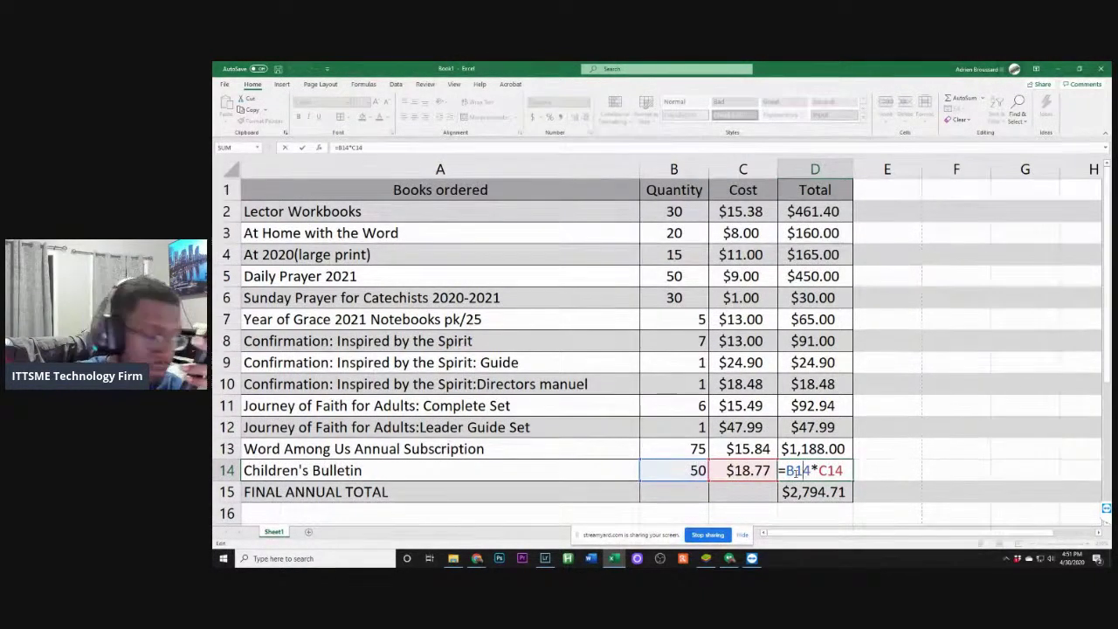
key("ctrl+Return")
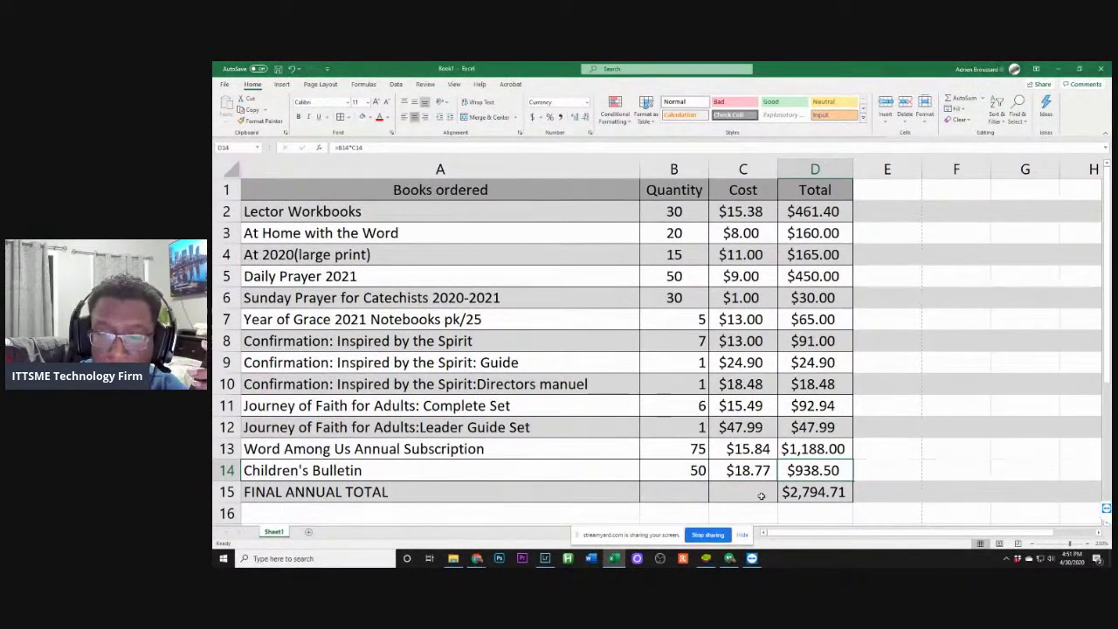
double_click(812, 492)
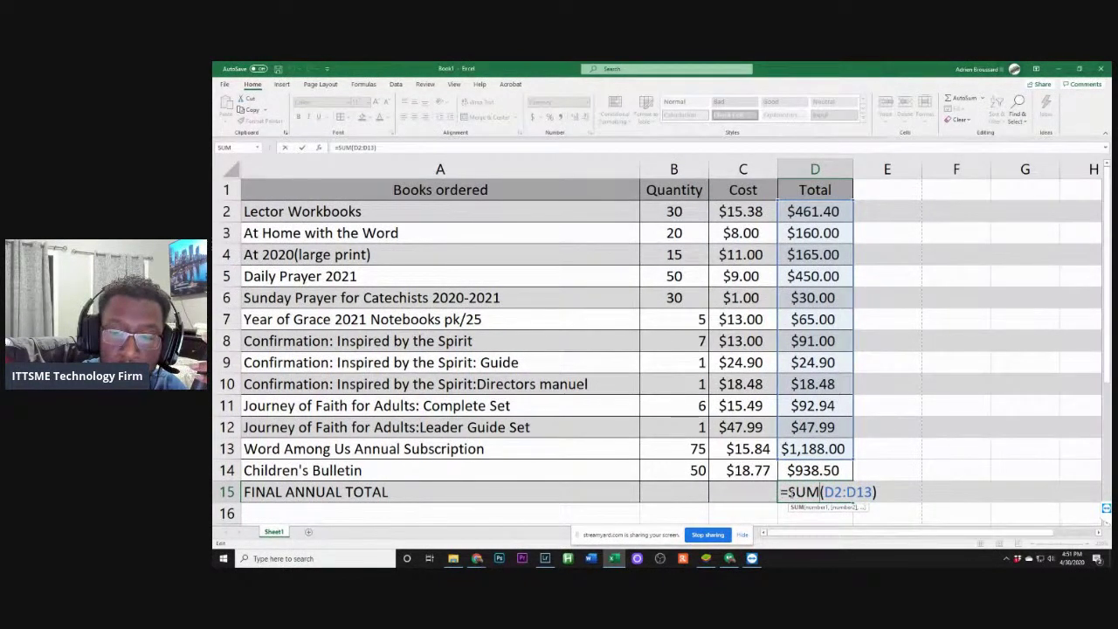
left_click(767, 487)
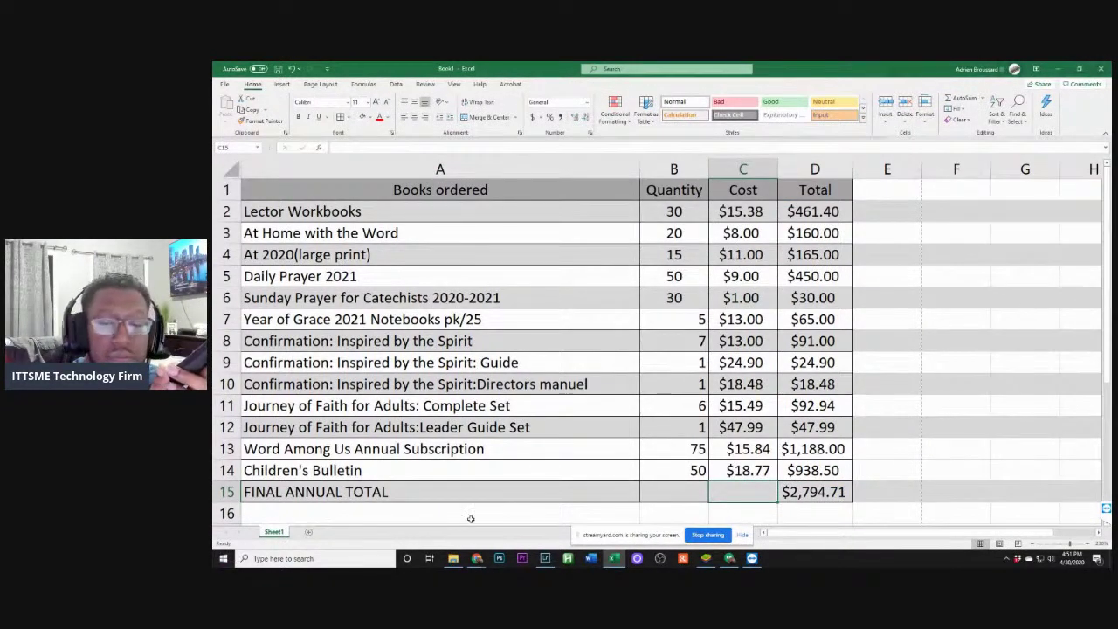
double_click(410, 490)
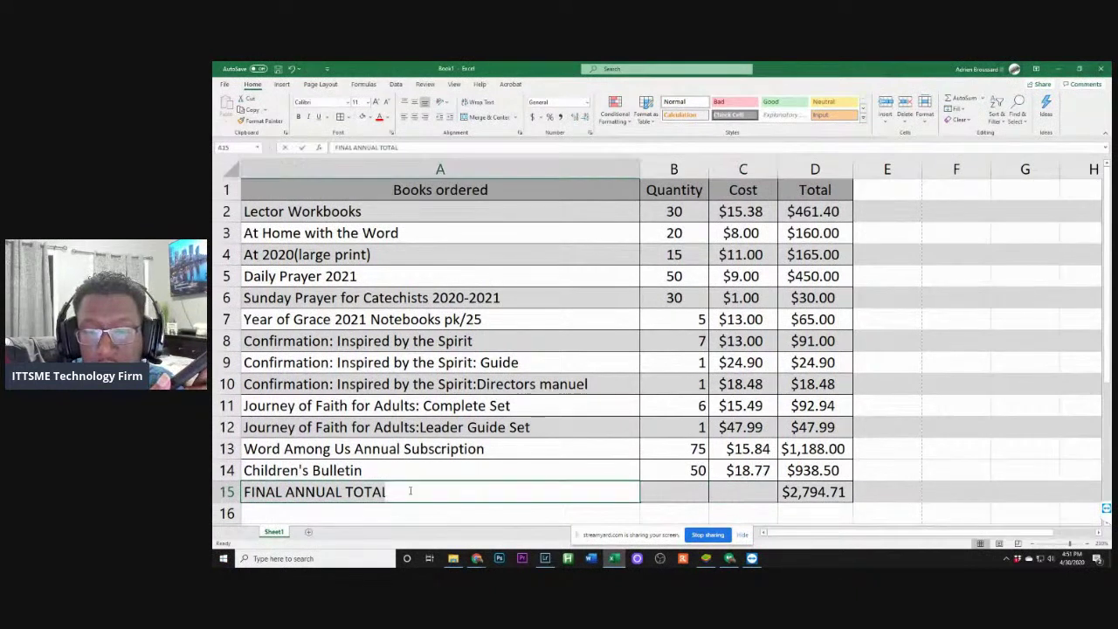
Extend the final annual total formula in D15 to =SUM(D2:D14) so it includes the Children's Bulletin row
double_click(788, 492)
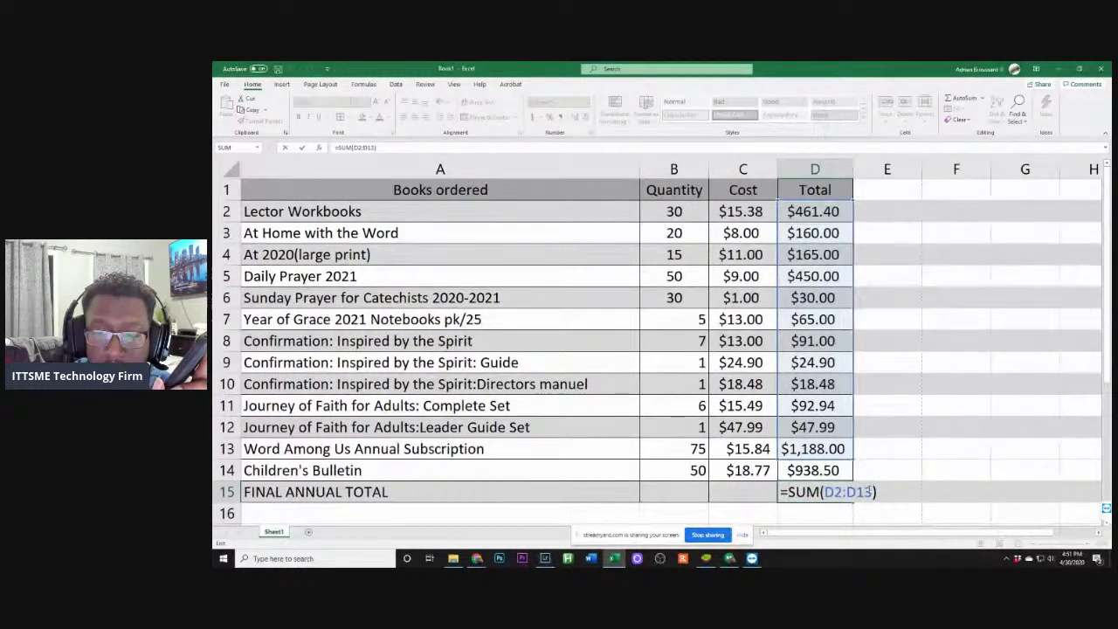
left_click(872, 492)
key("BackSpace")
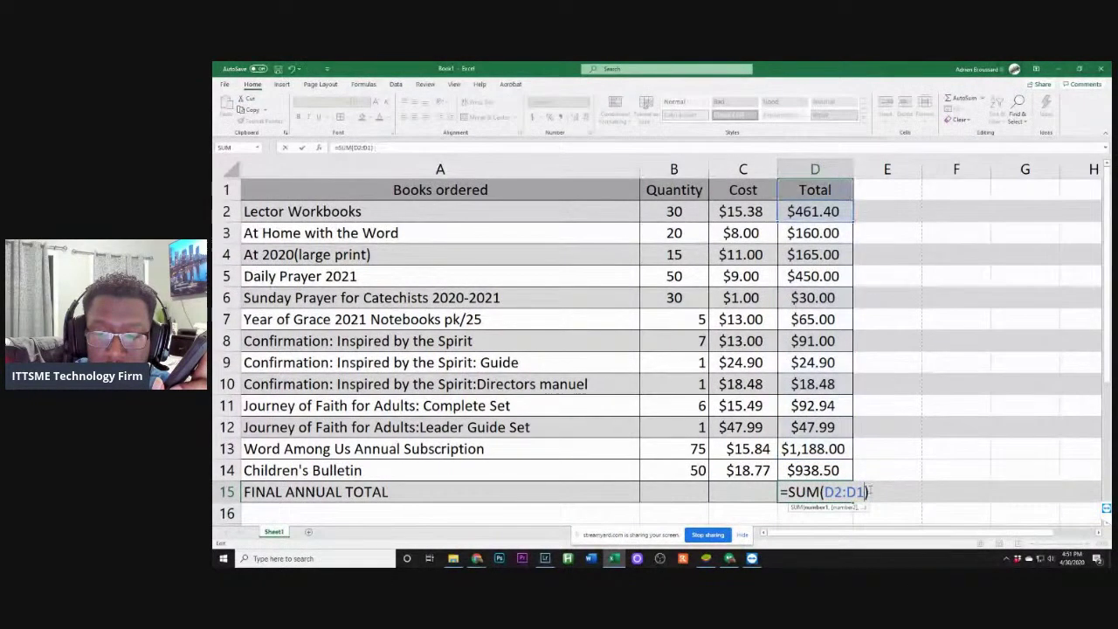
type("4")
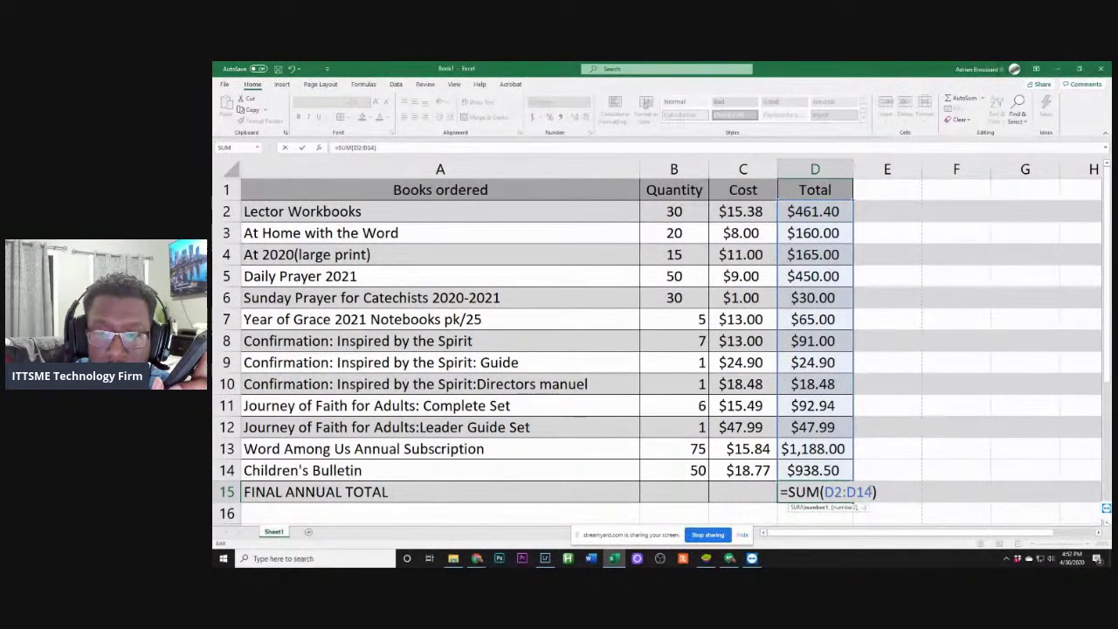
key("Return")
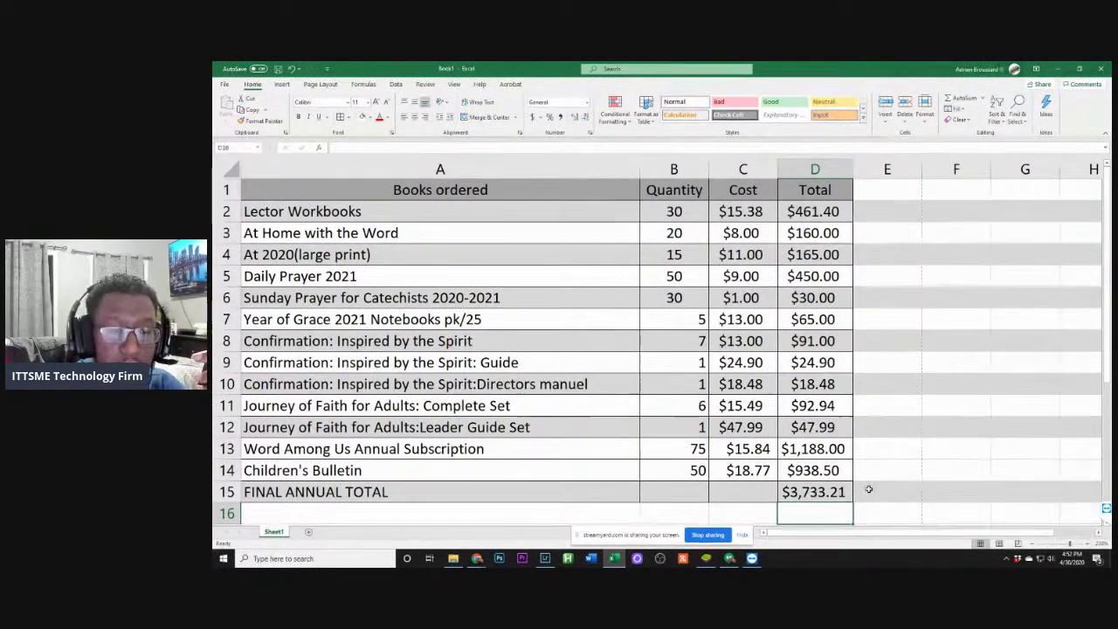
Shade row 14, the Children's Bulletin row, with the light grey fill used on the alternating rows
left_click(227, 470)
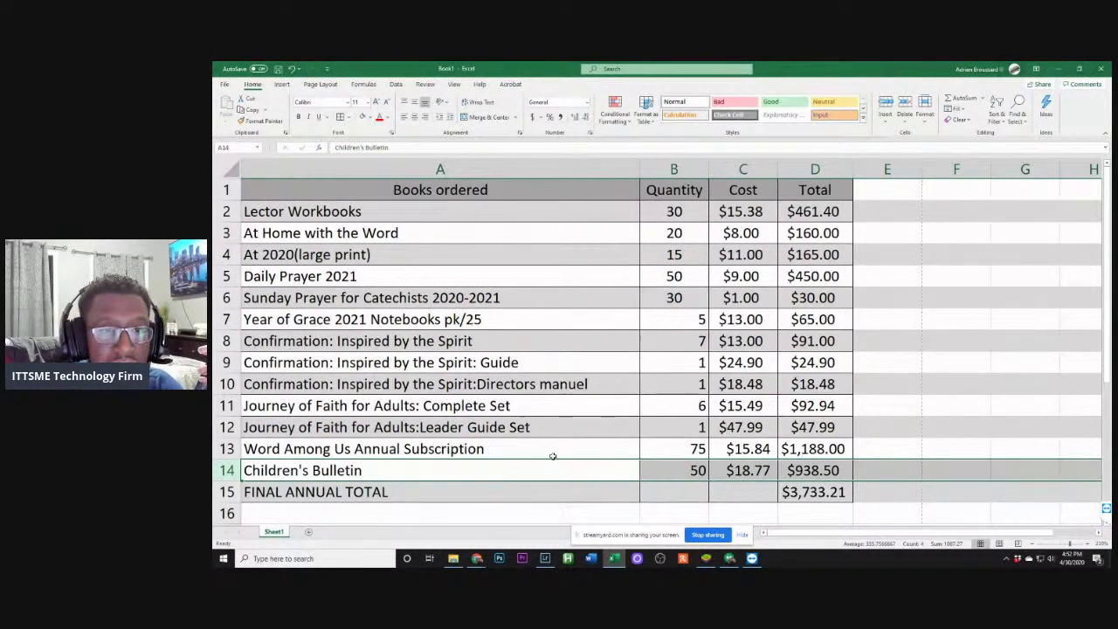
left_click(370, 117)
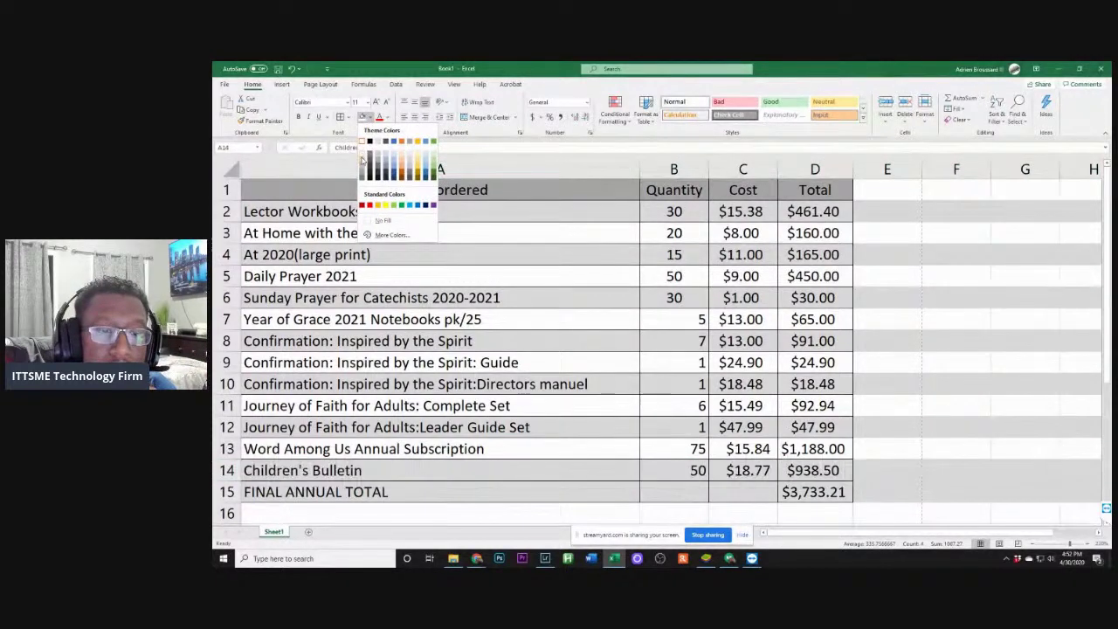
left_click(361, 156)
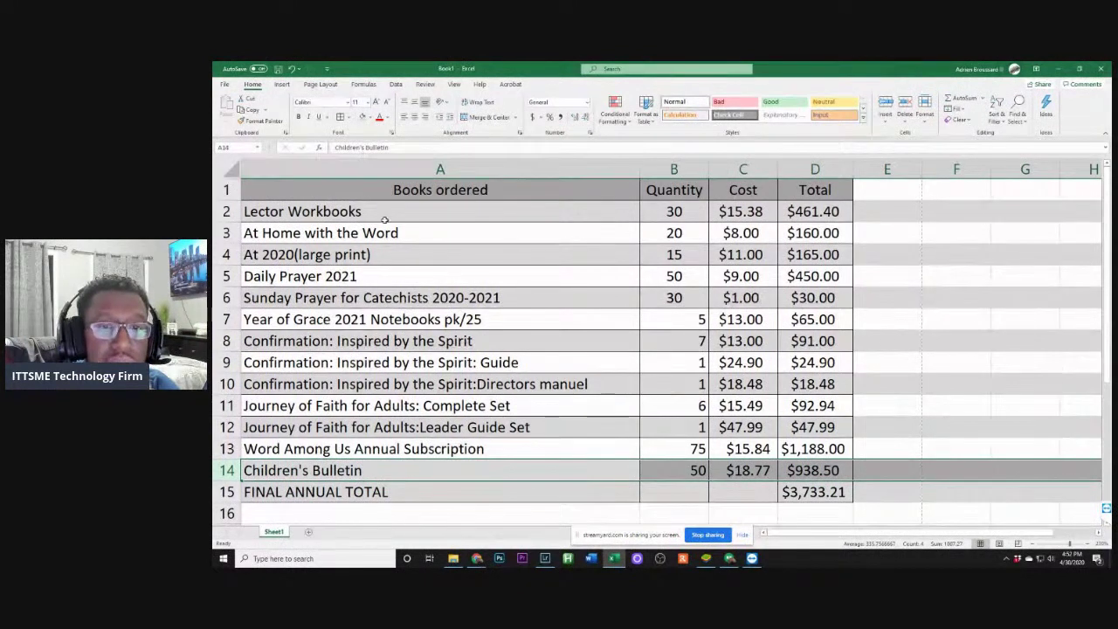
Change the fill of row 15, the FINAL ANNUAL TOTAL row, to white
left_click(440, 494)
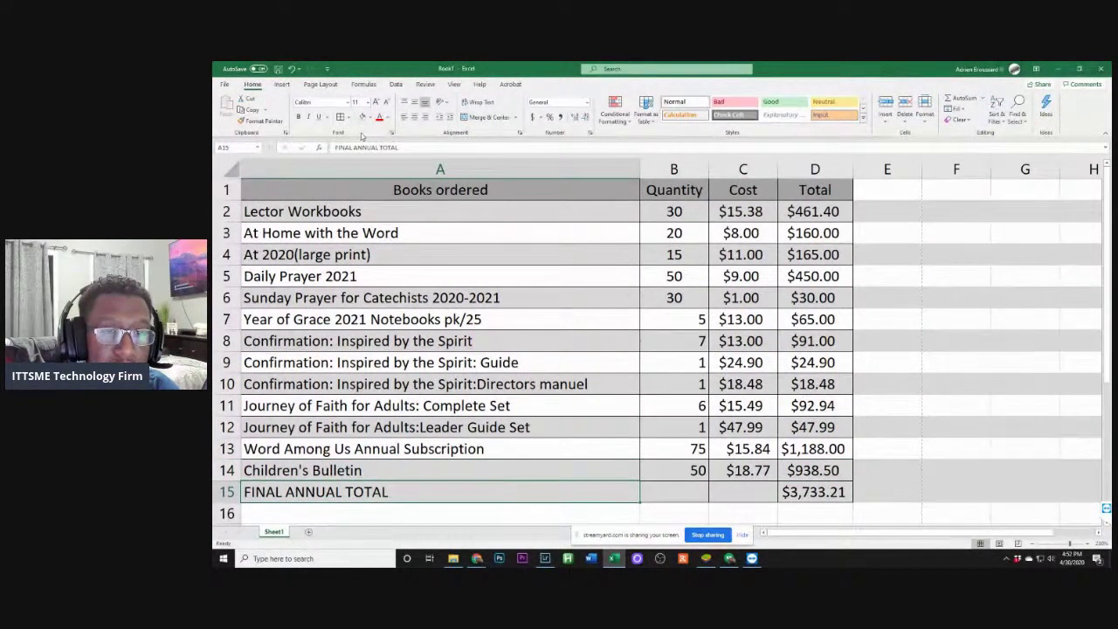
left_click(225, 492)
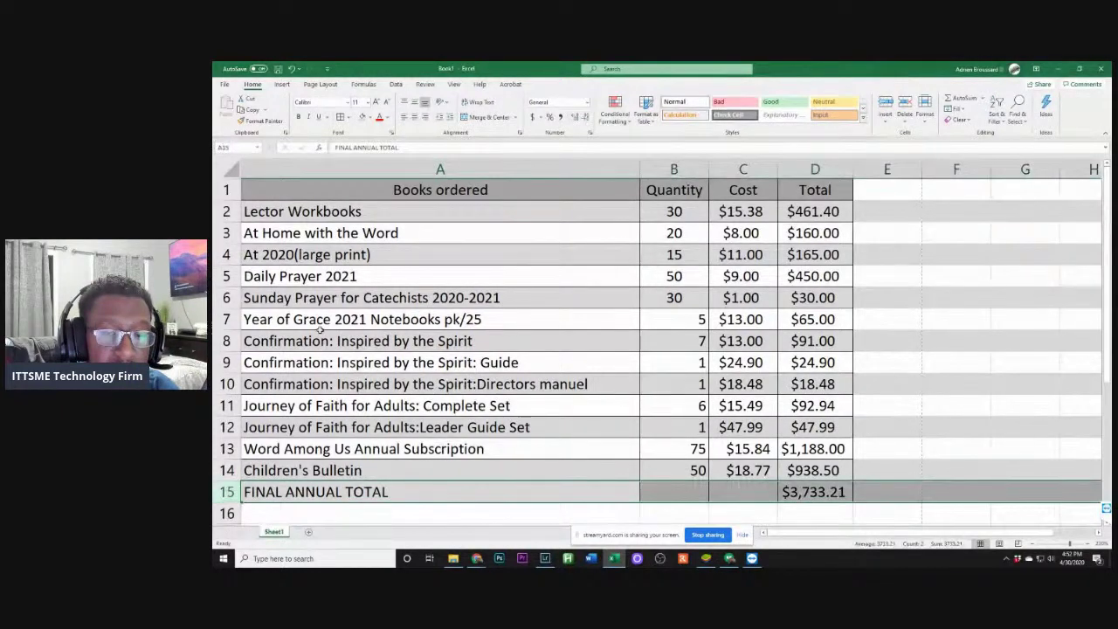
left_click(370, 117)
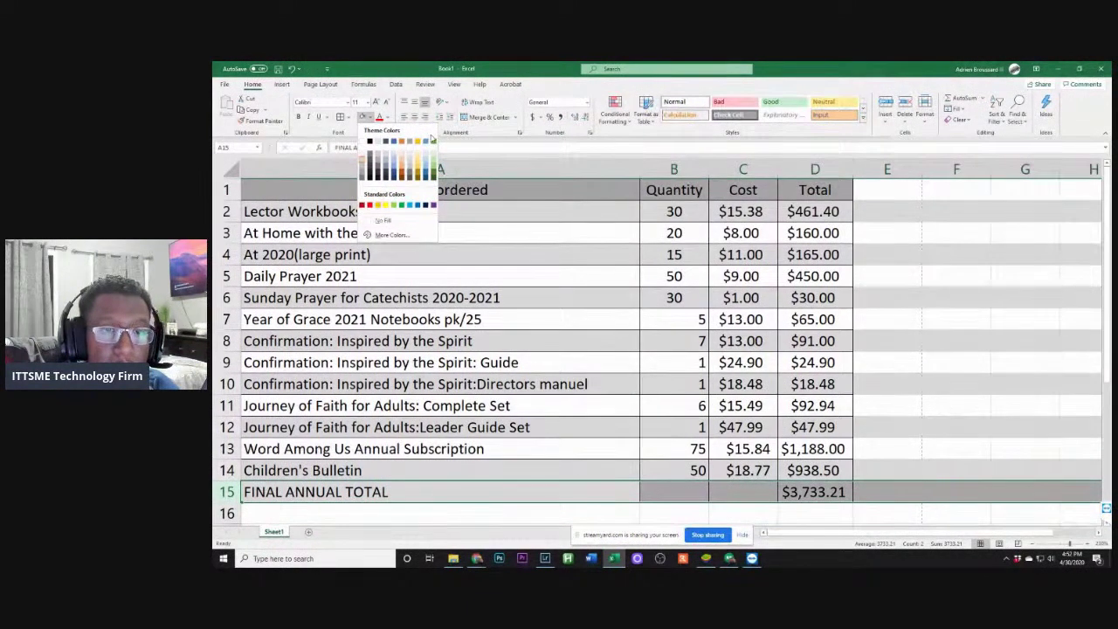
left_click(368, 141)
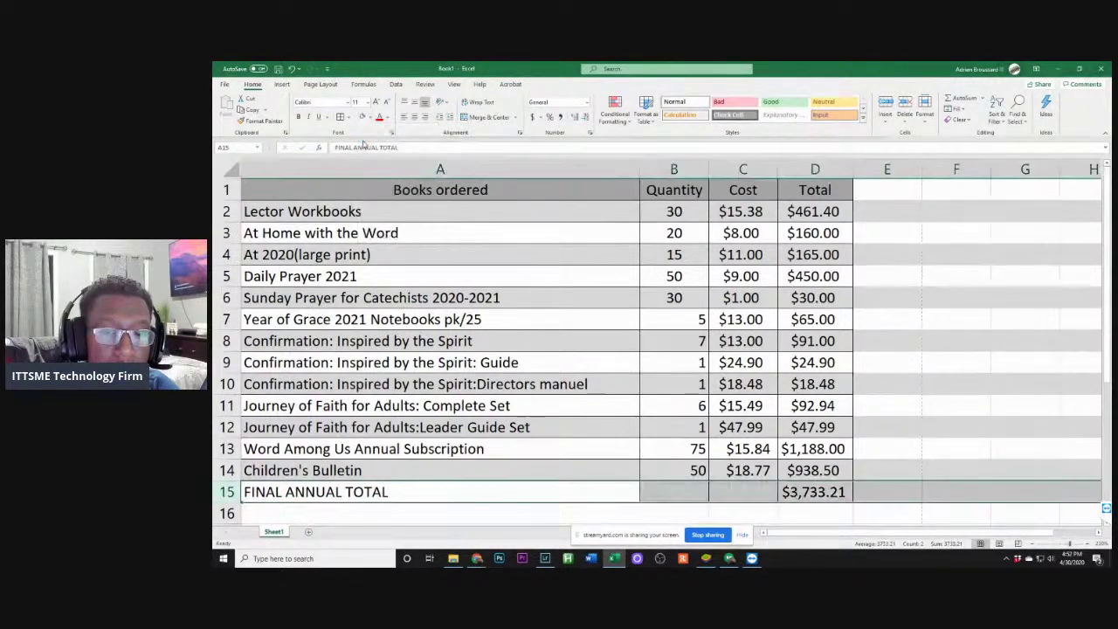
left_click(434, 492)
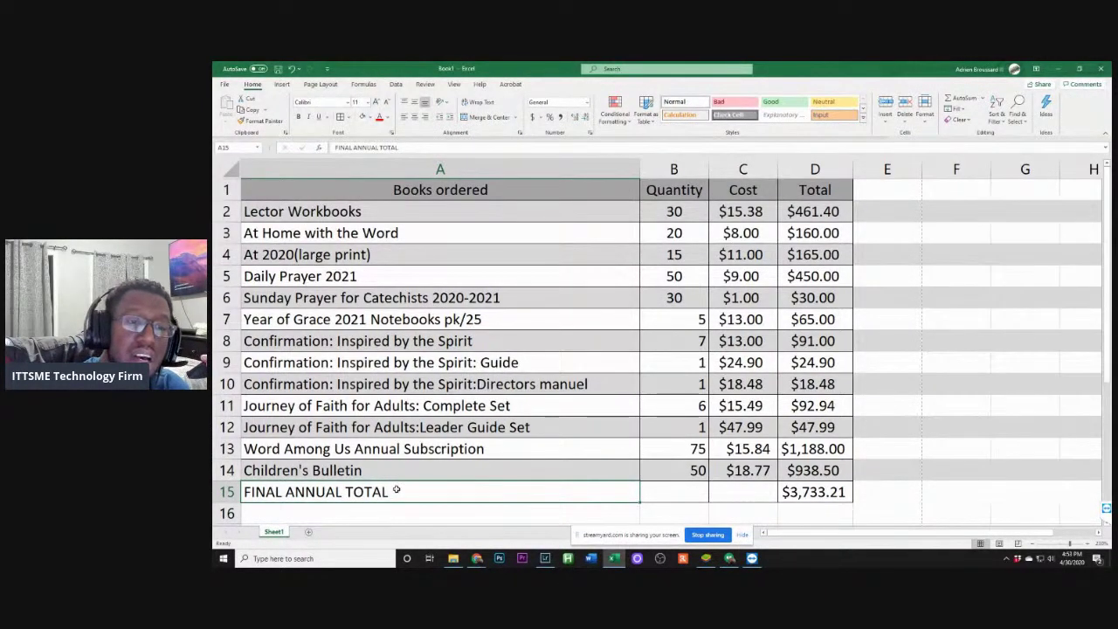
Print the active sheet to the Adobe PDF printer in portrait orientation on Letter paper
left_click(224, 85)
left_click(240, 254)
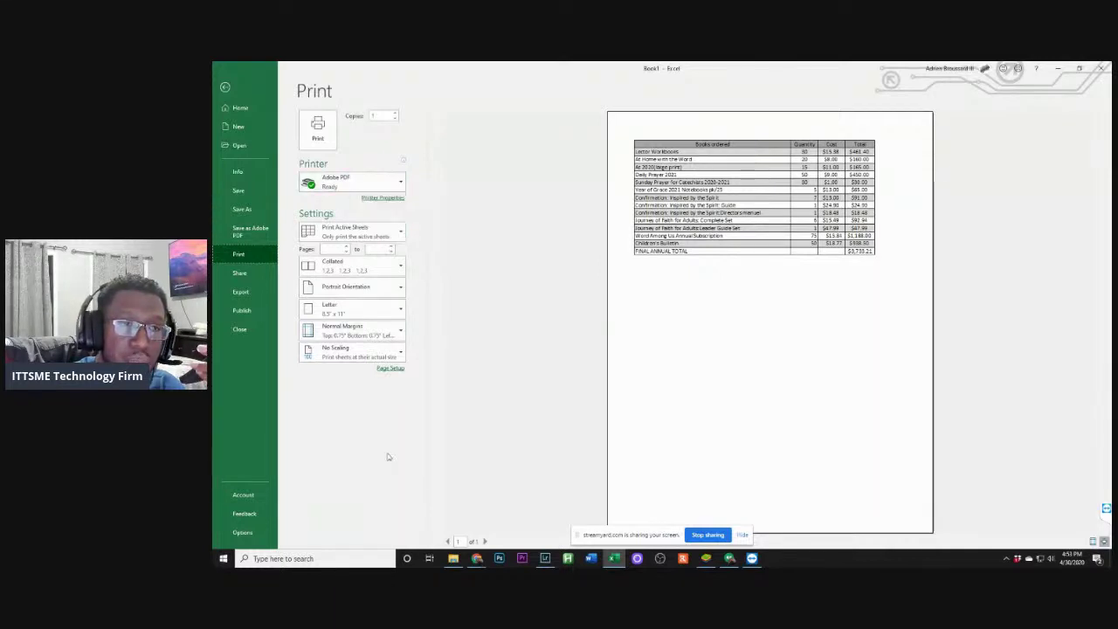
left_click(319, 135)
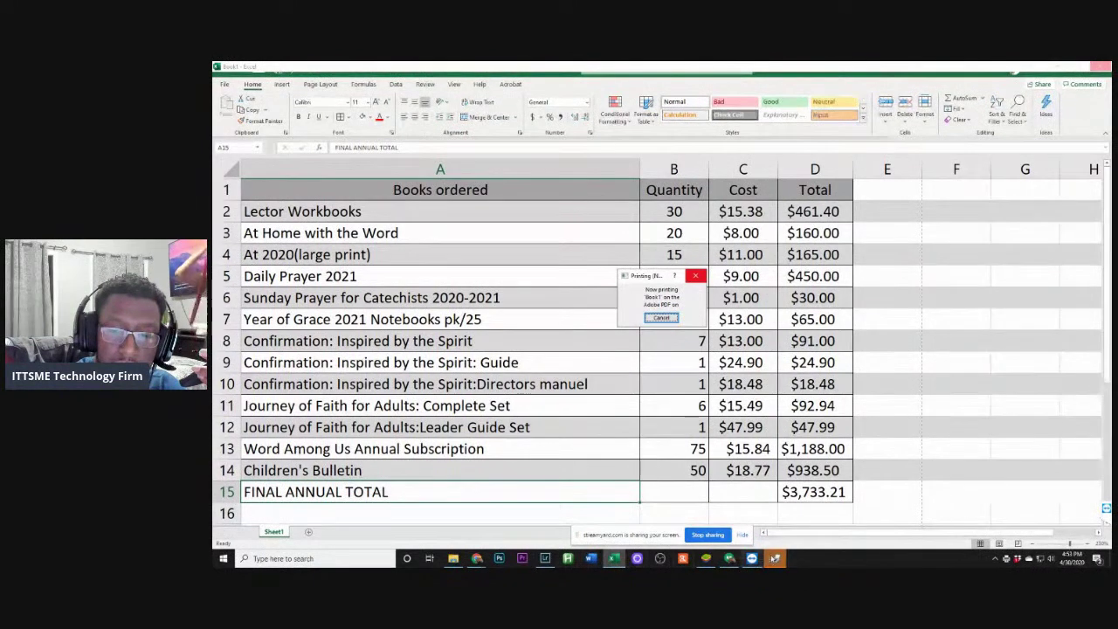
Save the printed PDF to the Desktop under the file name "grant Use 2020-2021"
left_click(775, 559)
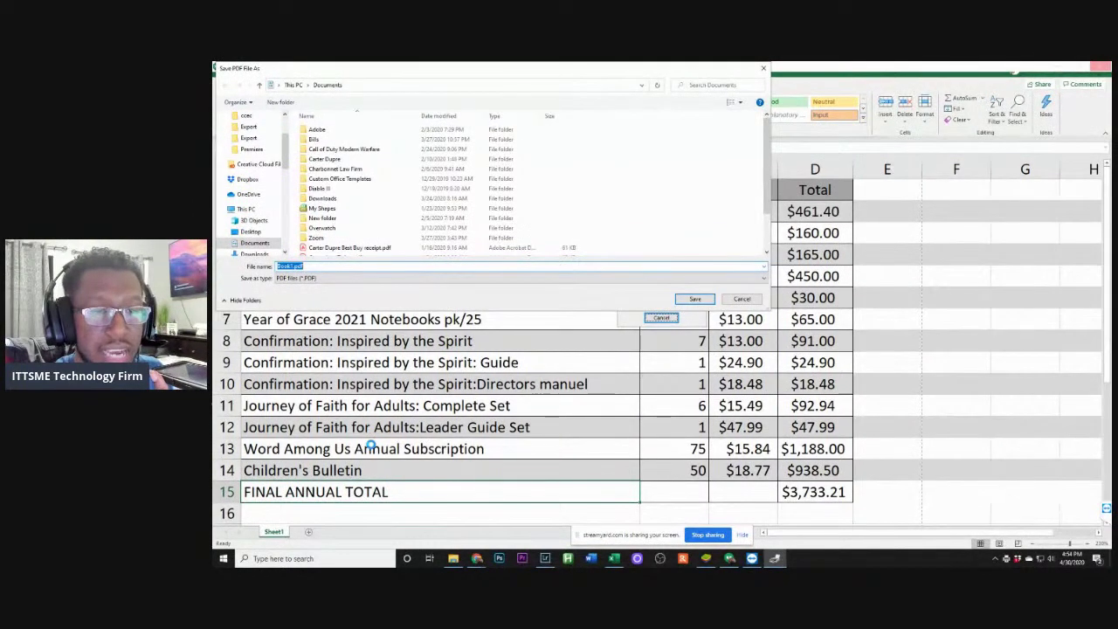
type("Irant")
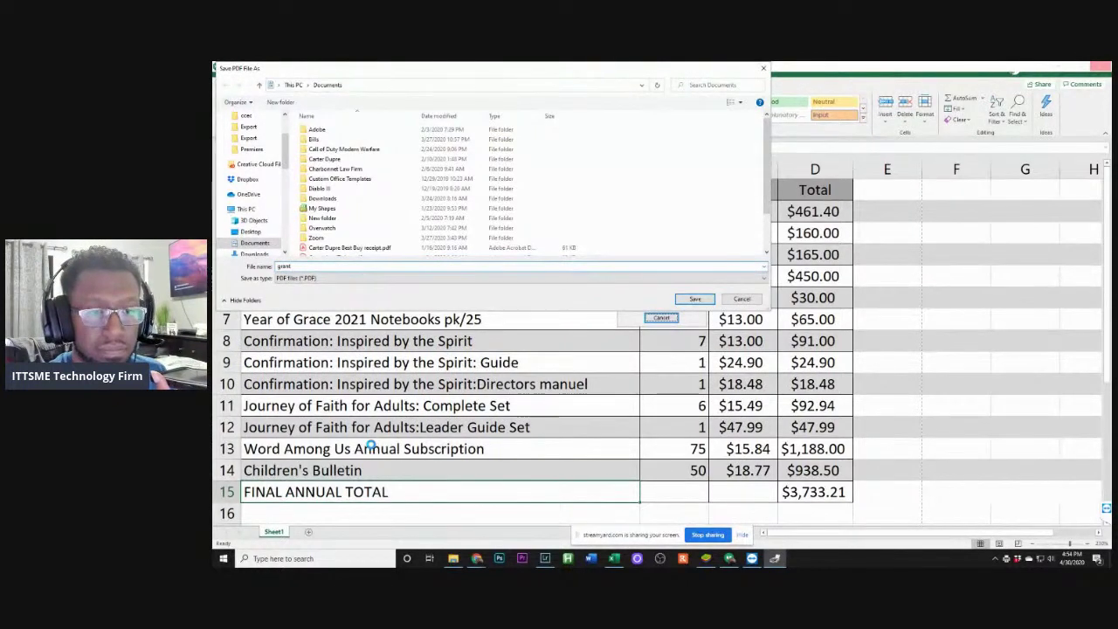
type(" Us")
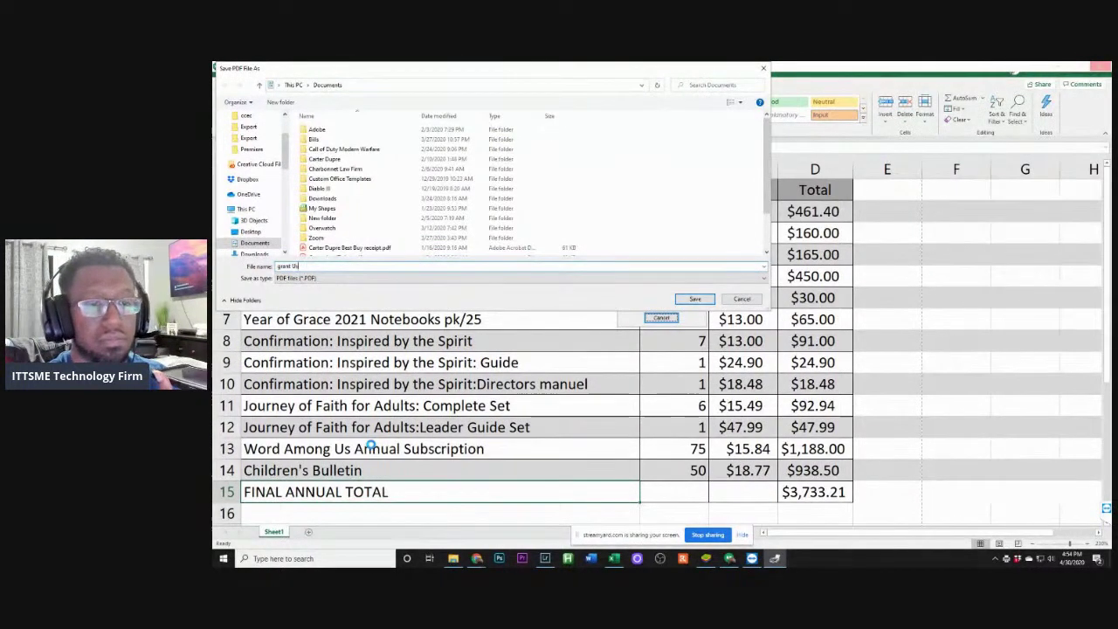
type("e 2020-2021")
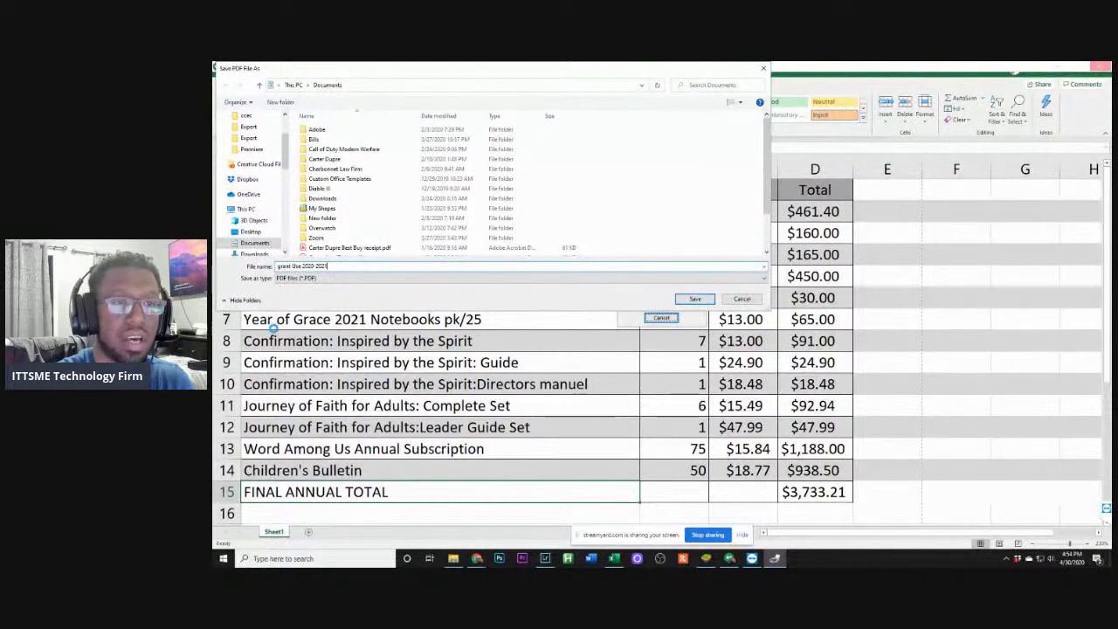
left_click(250, 231)
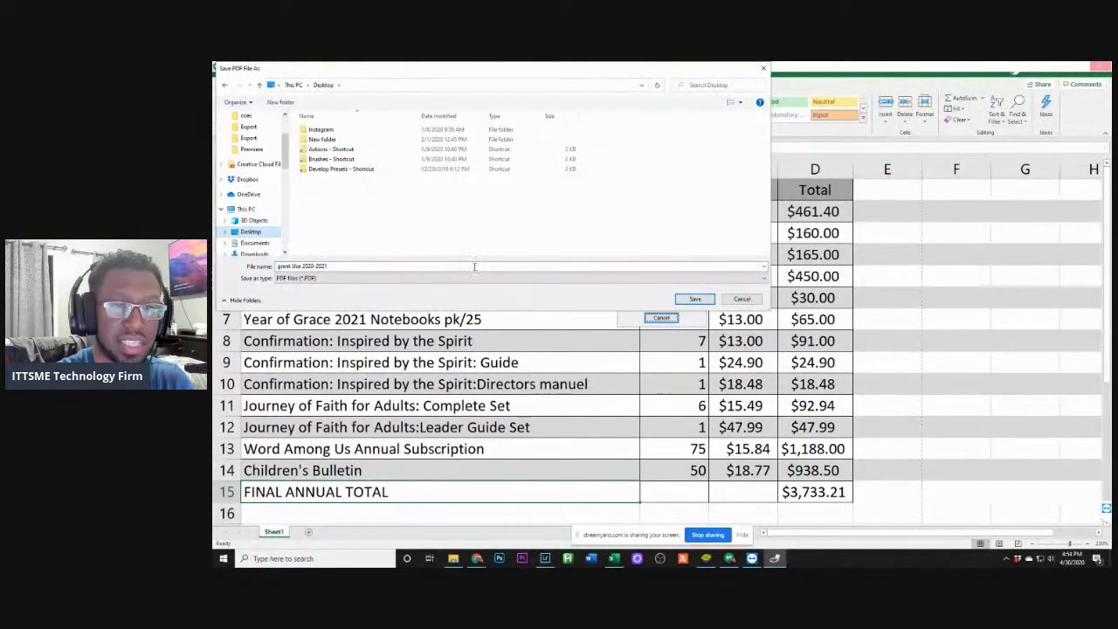
left_click(695, 300)
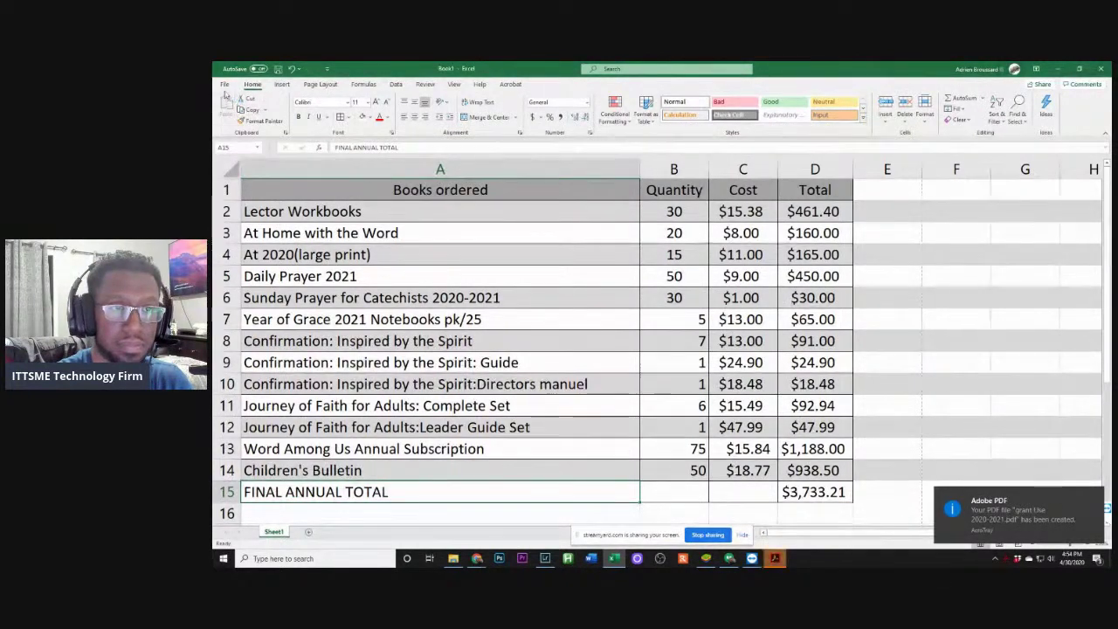
Start saving the workbook as a new file and choose the Desktop as its location
left_click(227, 86)
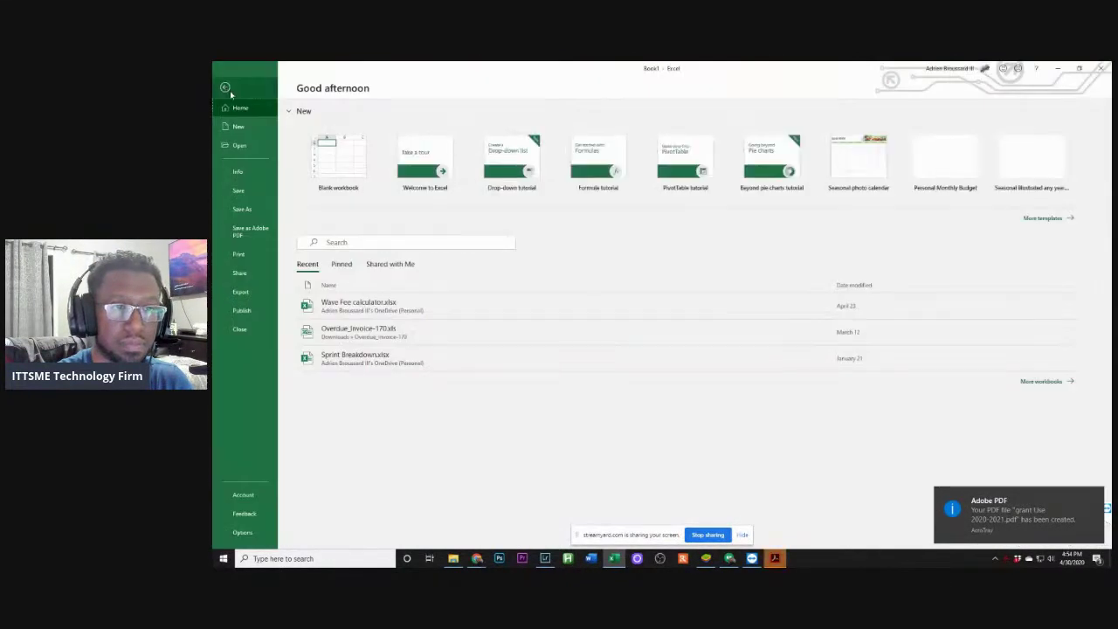
left_click(242, 209)
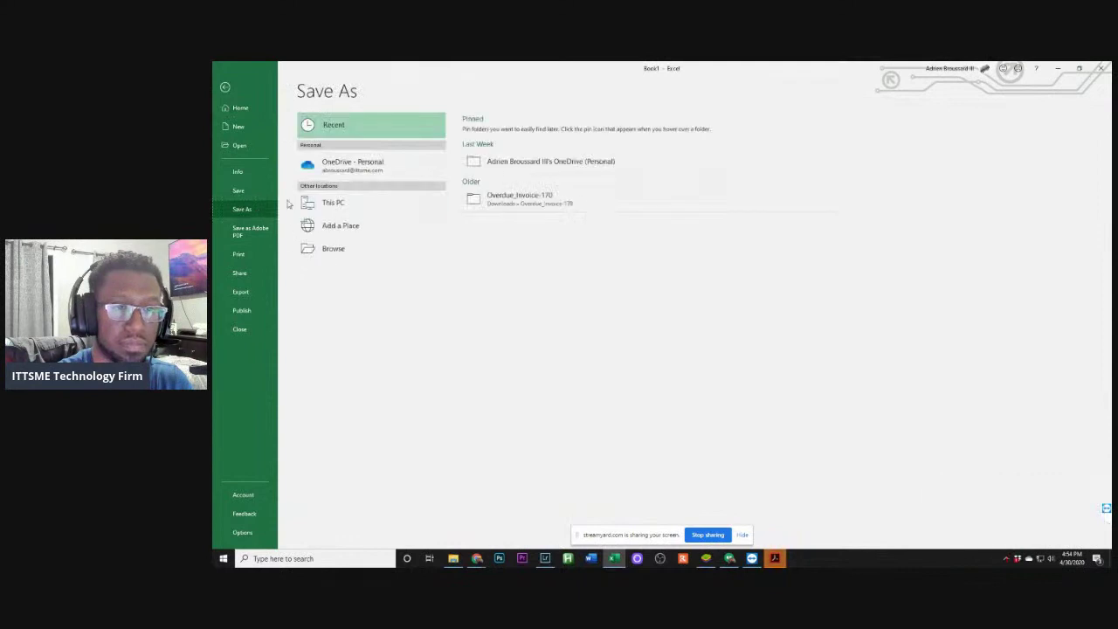
left_click(377, 205)
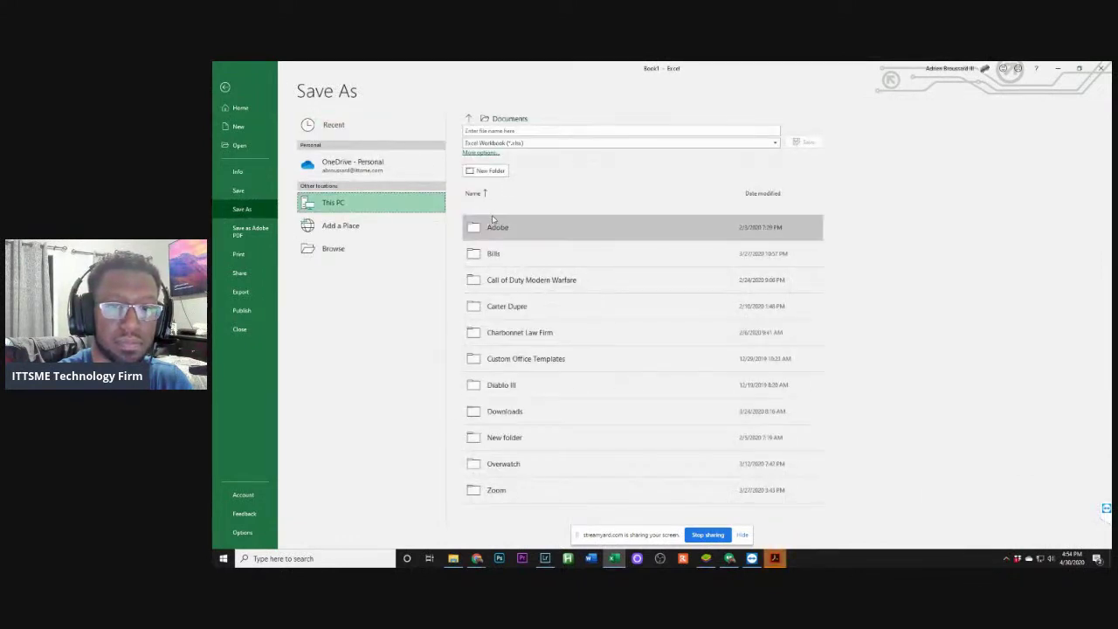
left_click(356, 249)
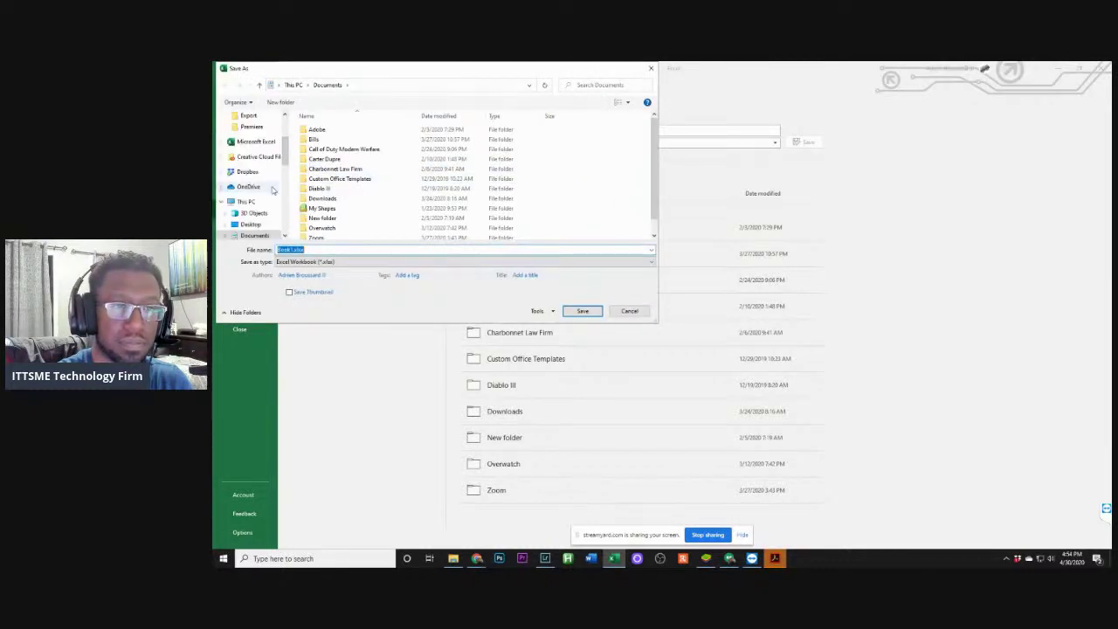
left_click(254, 224)
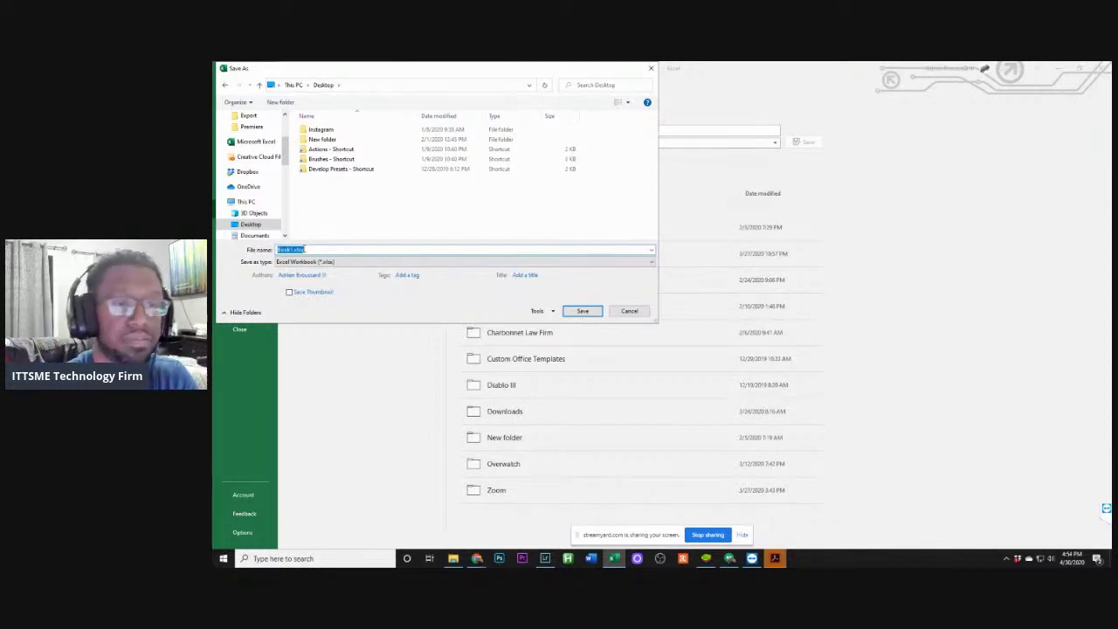
Name the workbook "GRANT USE 2020-2021" and save it as an Excel Workbook (*.xlsx)
type("BRAM")
type("T LIST 2020")
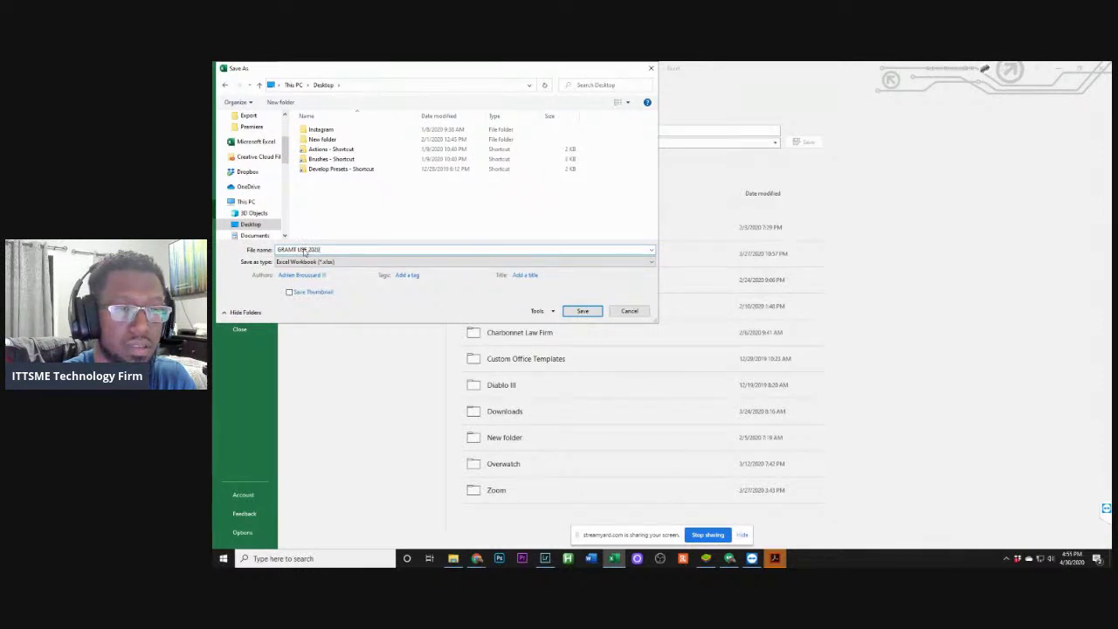
type("-2021")
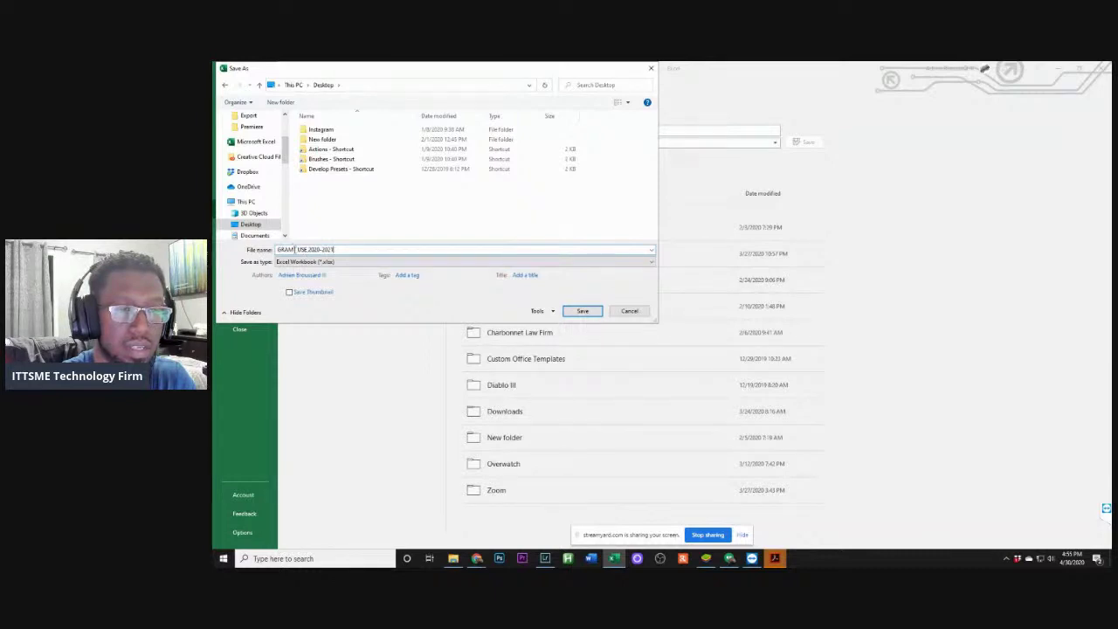
left_click(295, 249)
key("BackSpace")
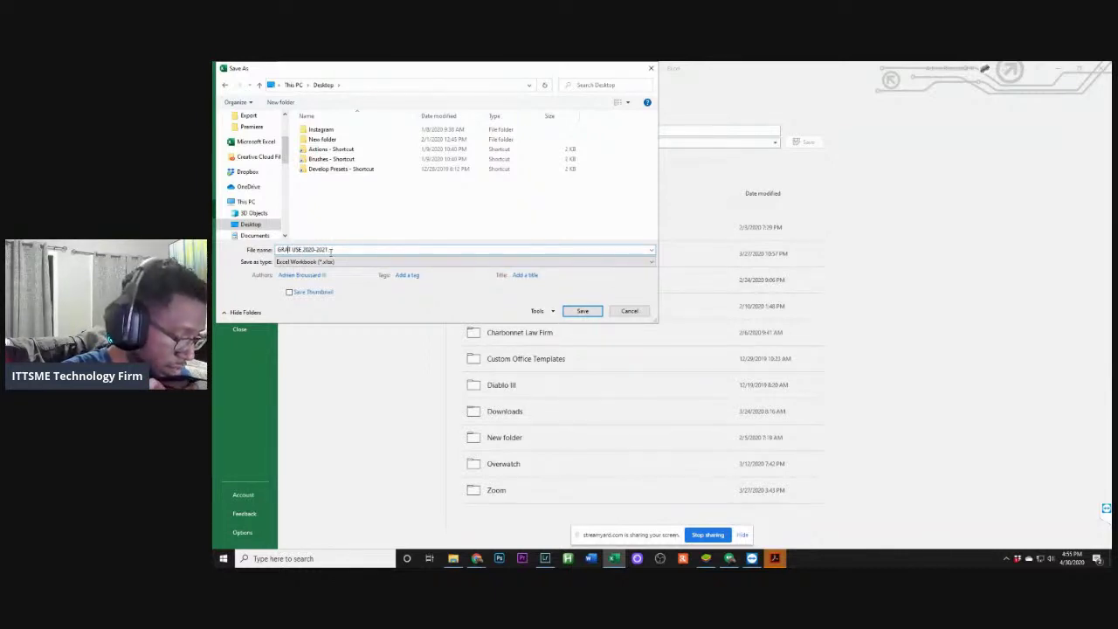
type("N")
key("BackSpace")
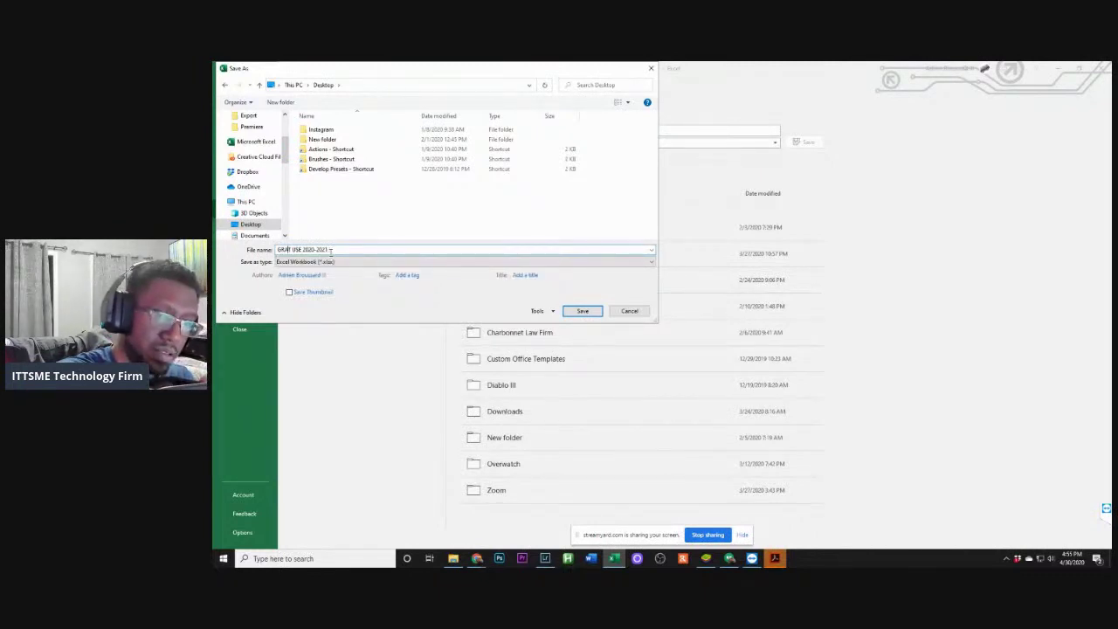
type("NT")
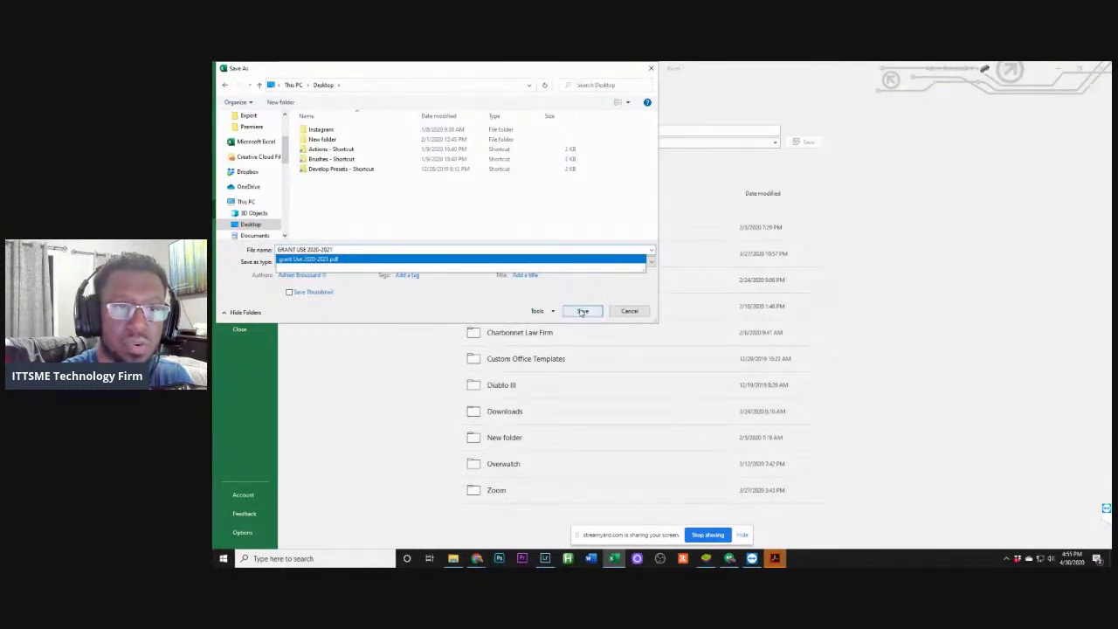
left_click(582, 312)
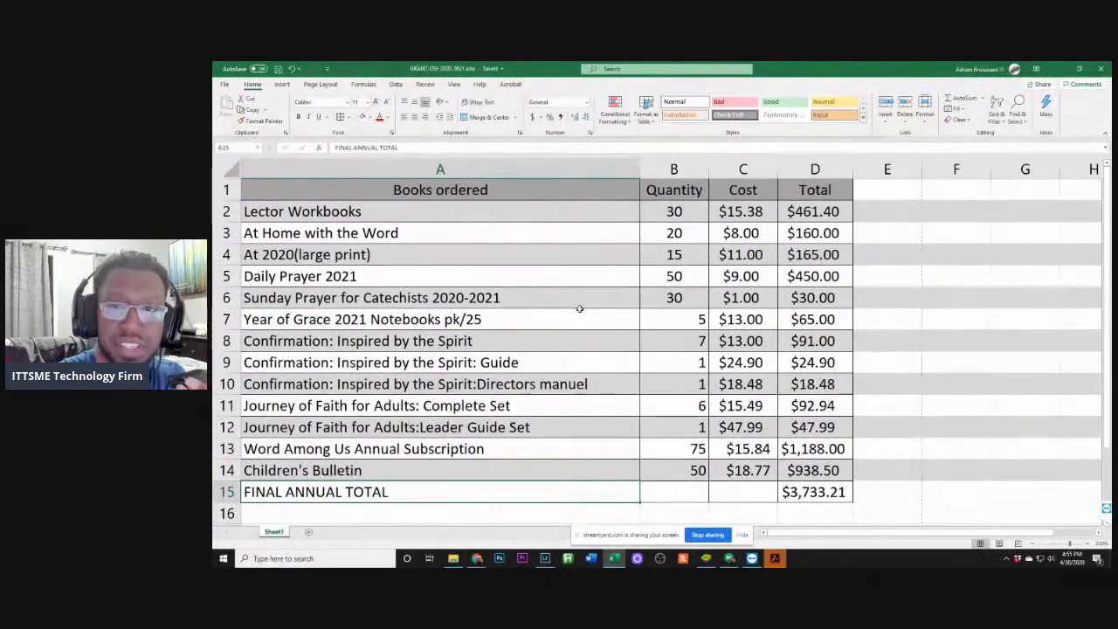
Minimize the workbook, switch to Gmail in Chrome and start a new email message
left_click(1059, 70)
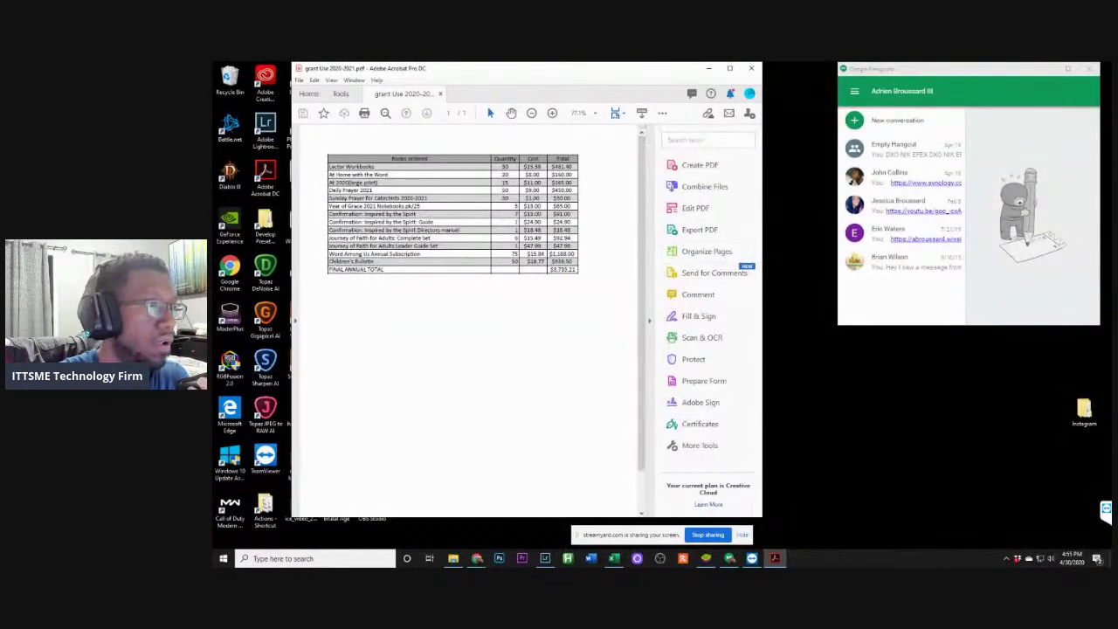
left_click(477, 559)
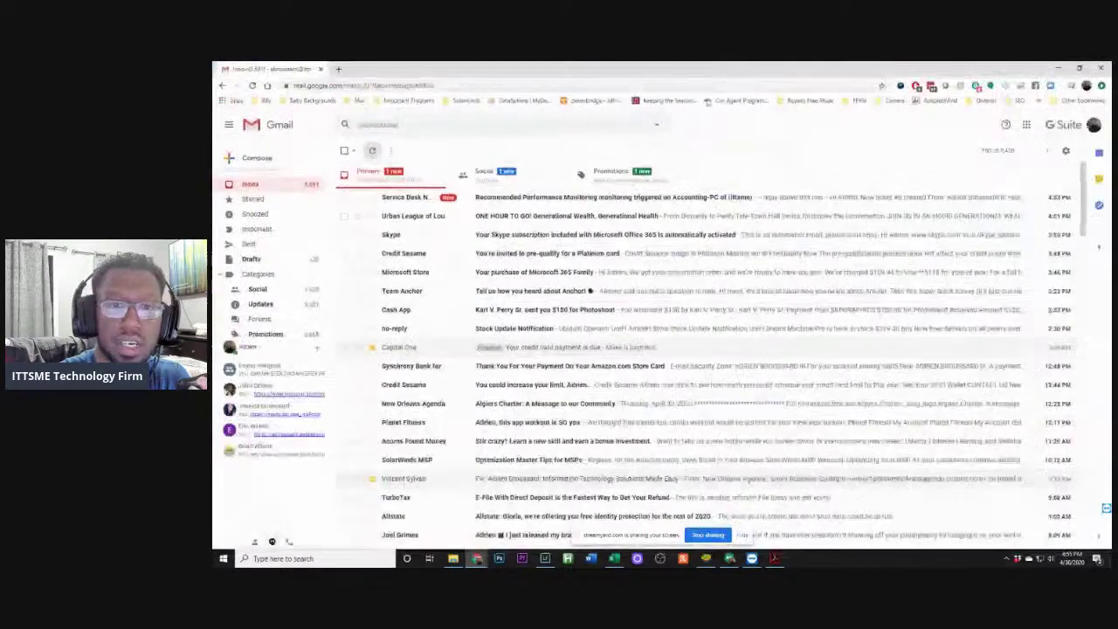
left_click(274, 158)
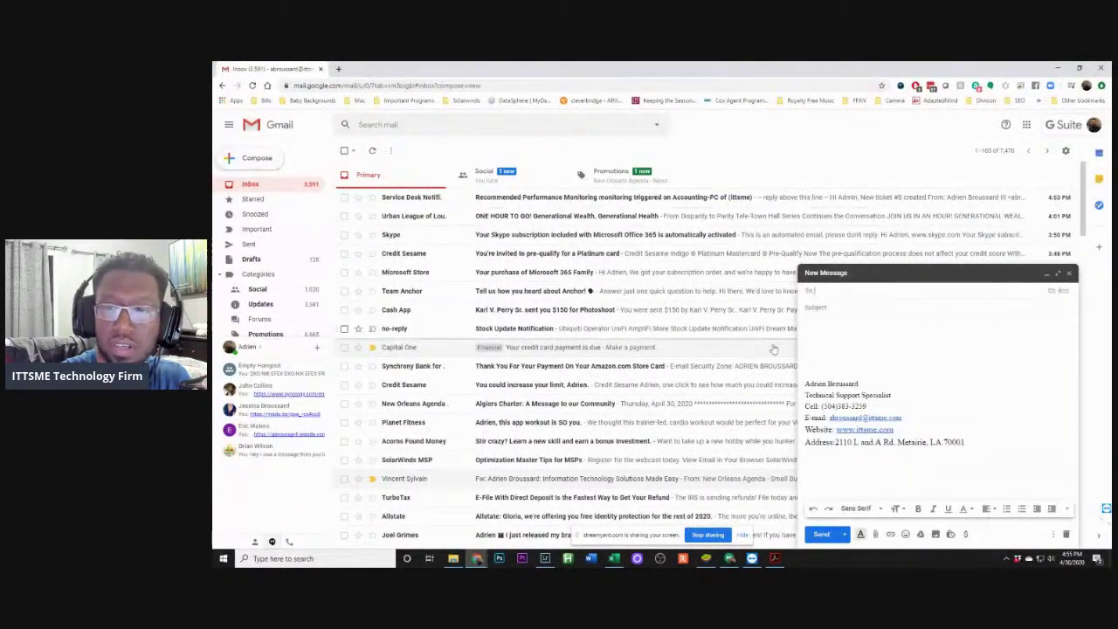
Address the new message to the suggested josephite.com contact and enter "Excel File" as the subject
left_click(808, 293)
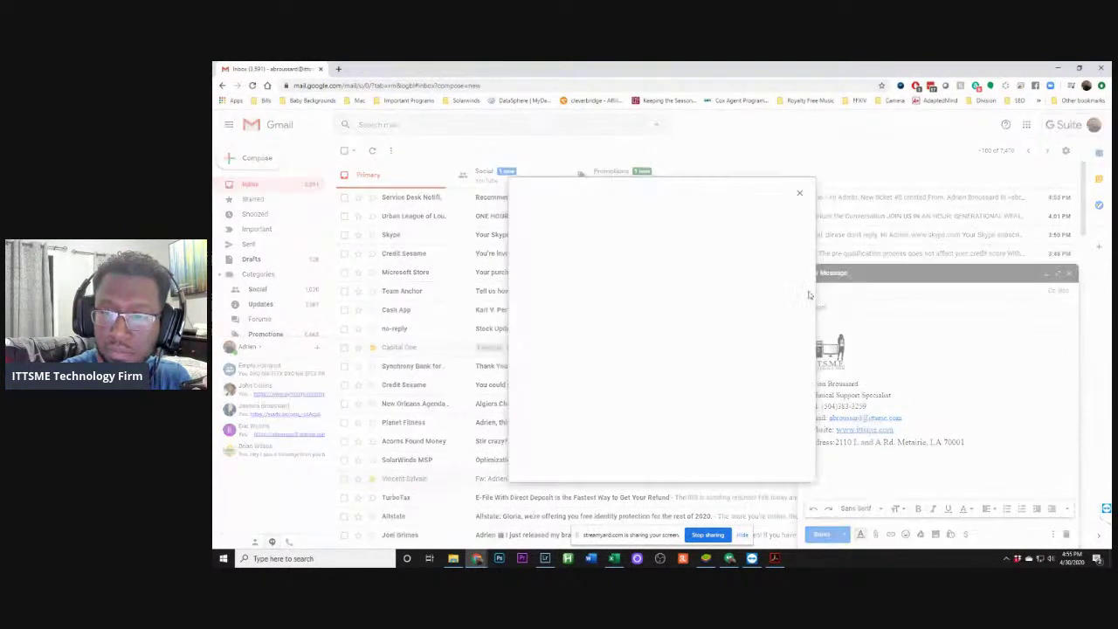
left_click(798, 195)
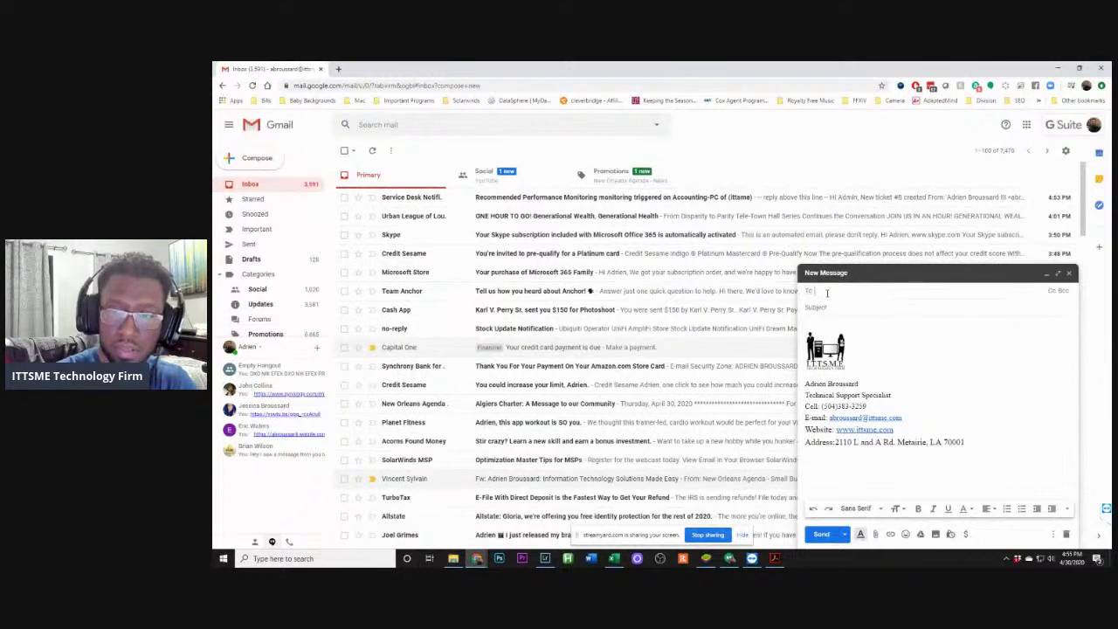
type("li")
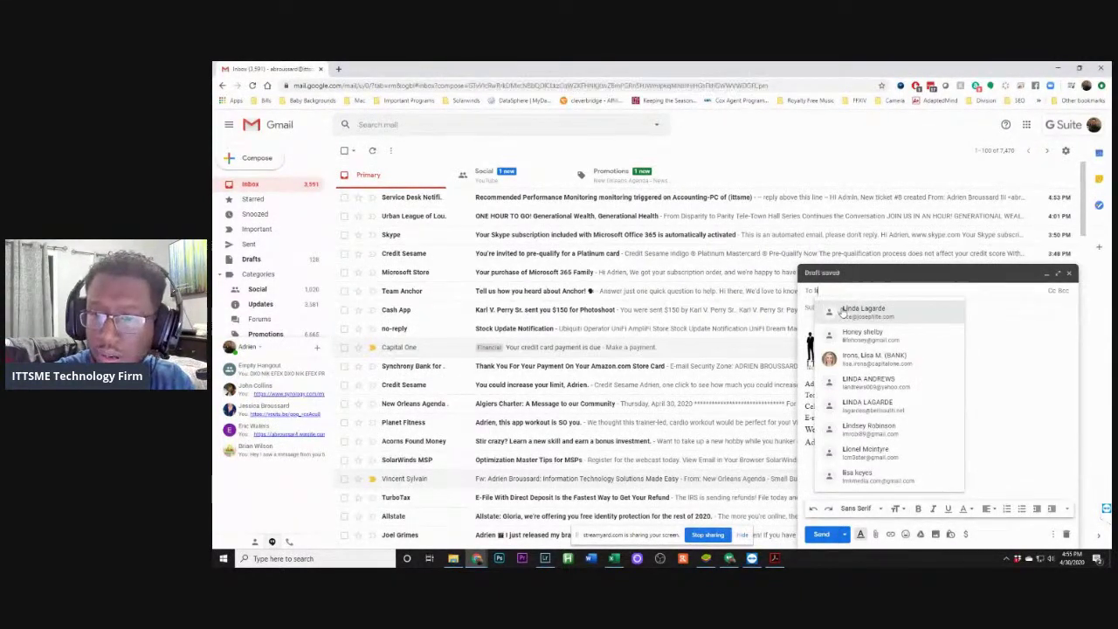
left_click(843, 310)
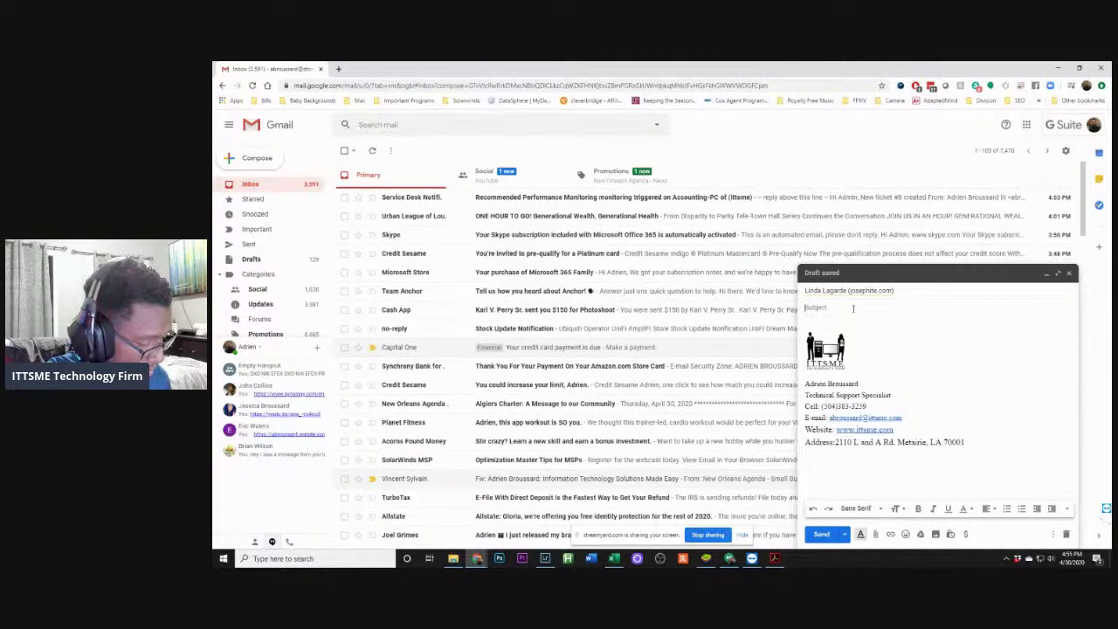
type("Hxcel File")
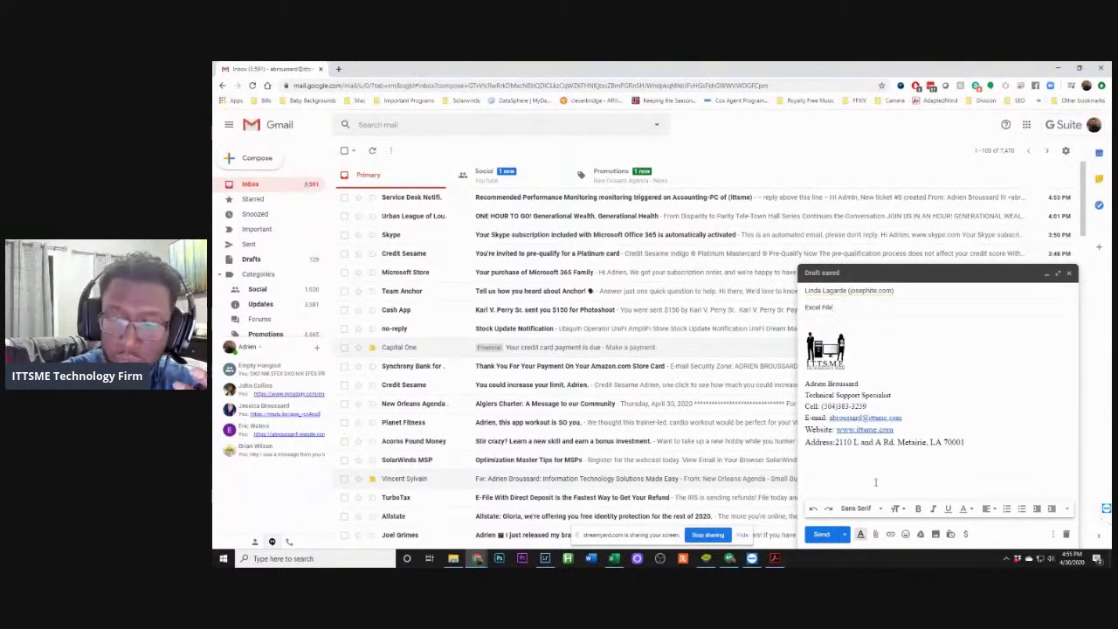
Attach "GRANT USE 2020-2021.xlsx" and "grant Use 2020-2021.pdf" from the Desktop to the message and send it
left_click(878, 534)
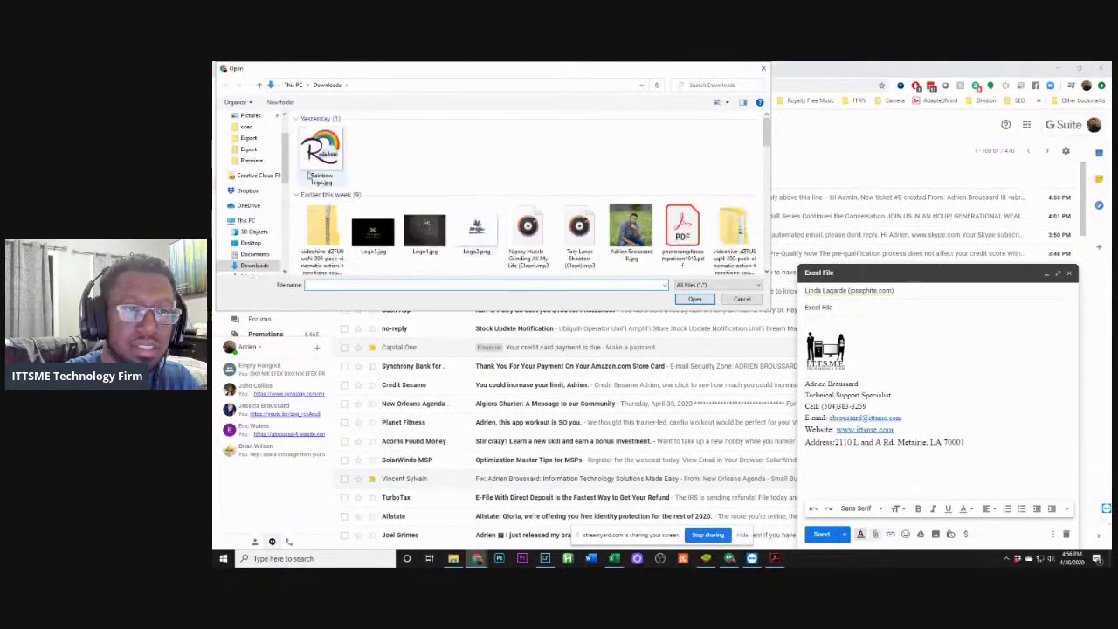
left_click(251, 242)
scroll(378, 198, "down", 2)
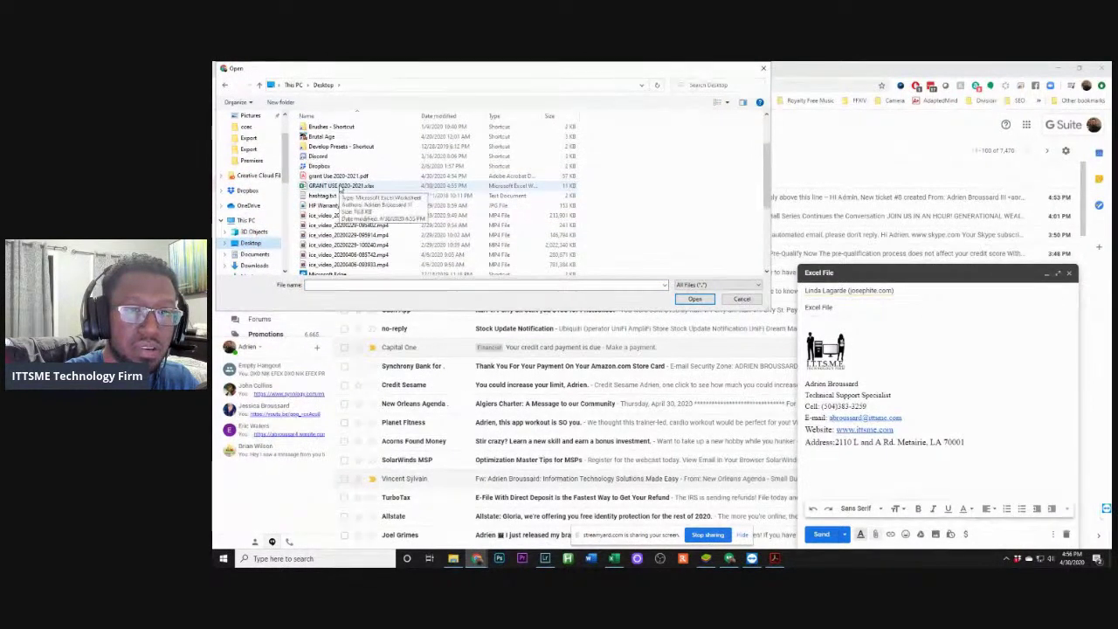
left_click(339, 188)
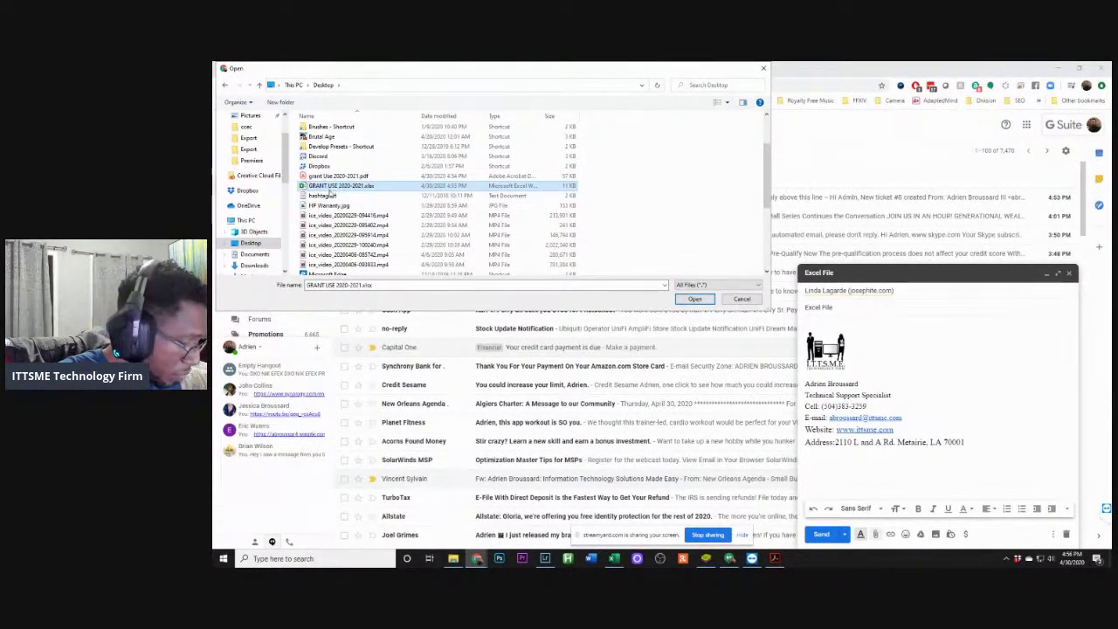
left_click(337, 176, "ctrl")
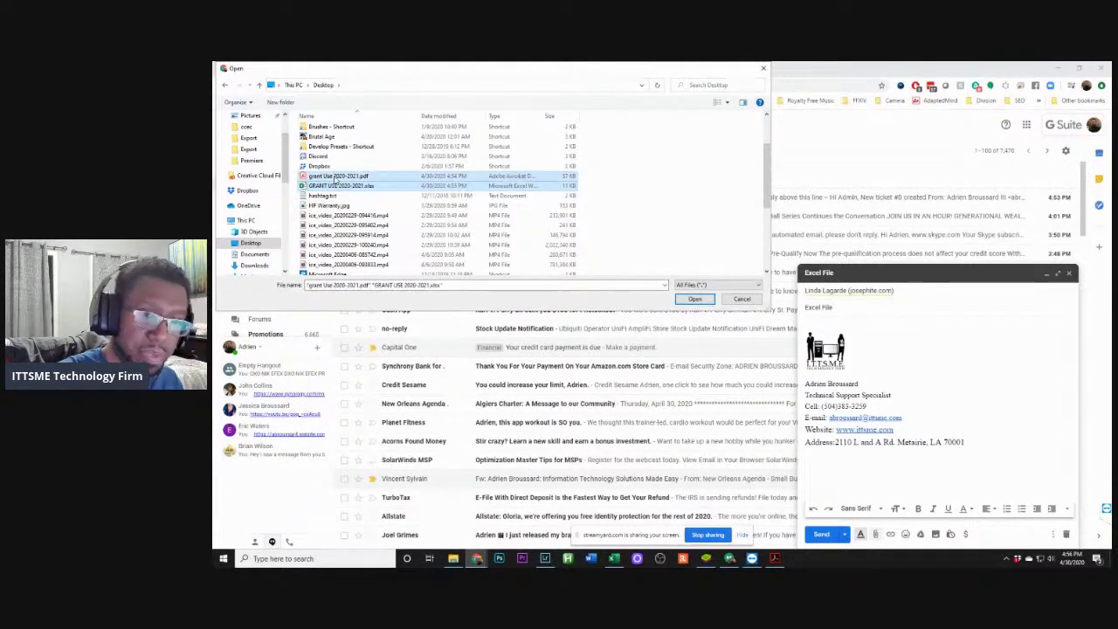
left_click(683, 303)
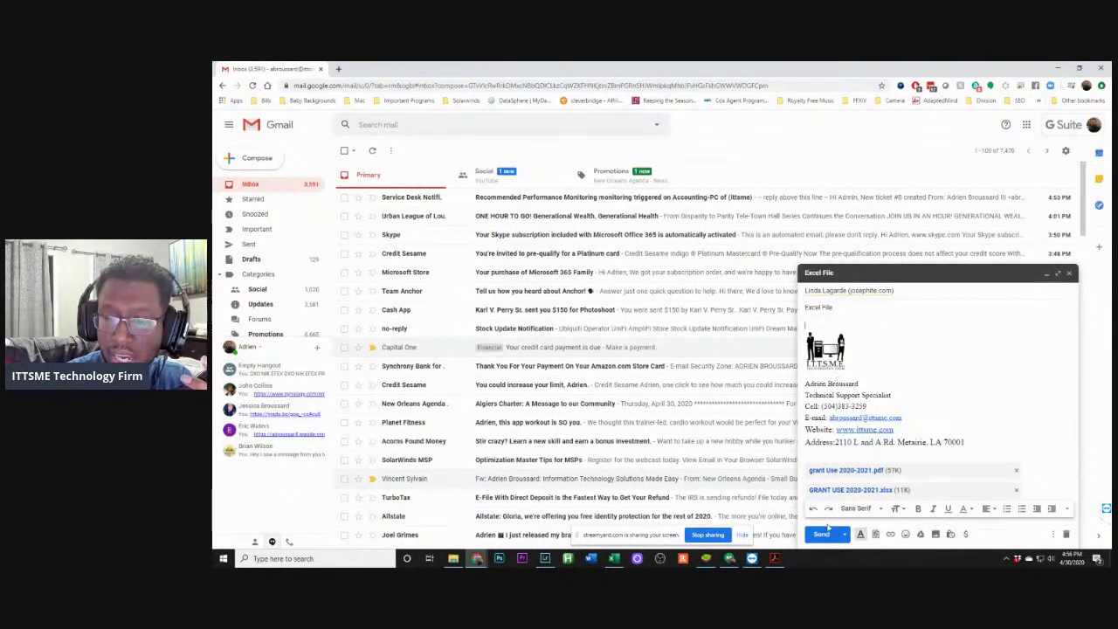
left_click(821, 536)
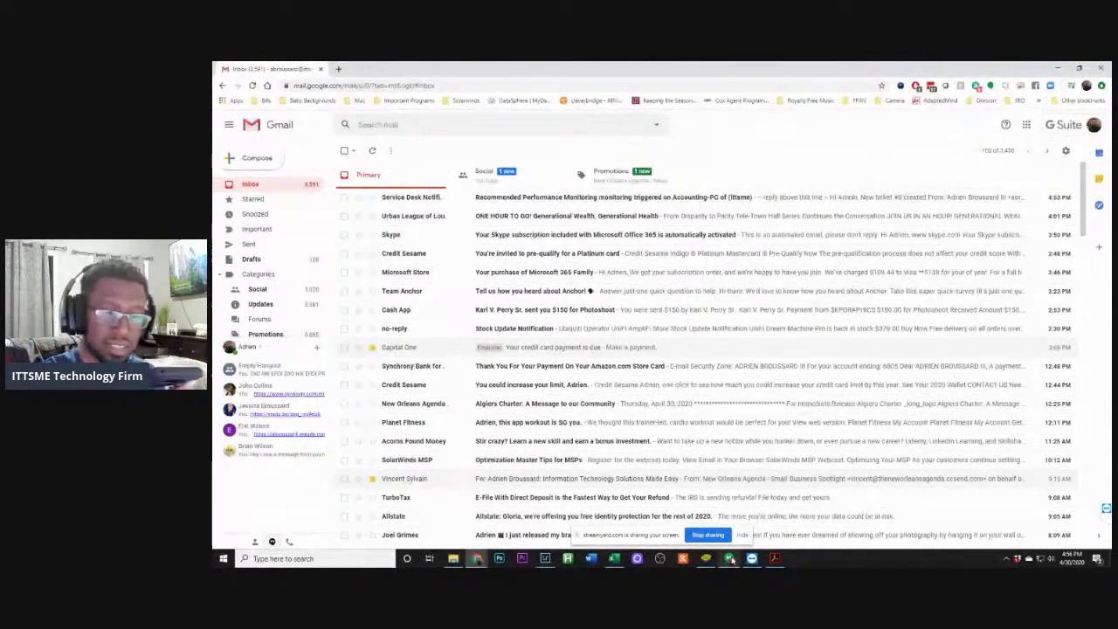
Switch to TeamViewer and exit it, closing all active connections
mouse_move(705, 558)
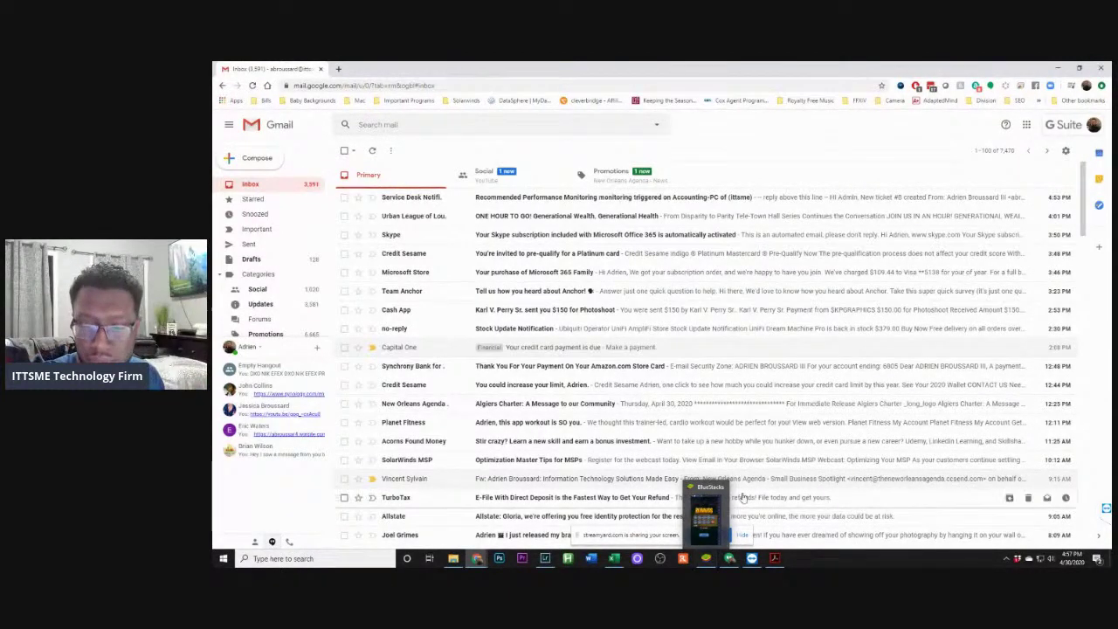
left_click(751, 559)
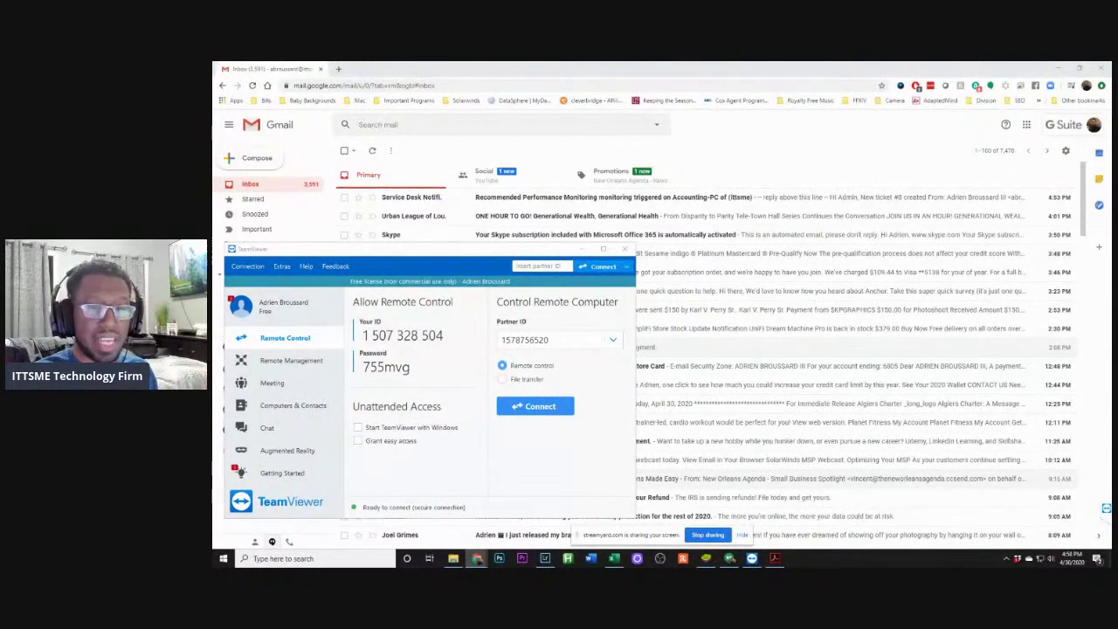
left_click(624, 249)
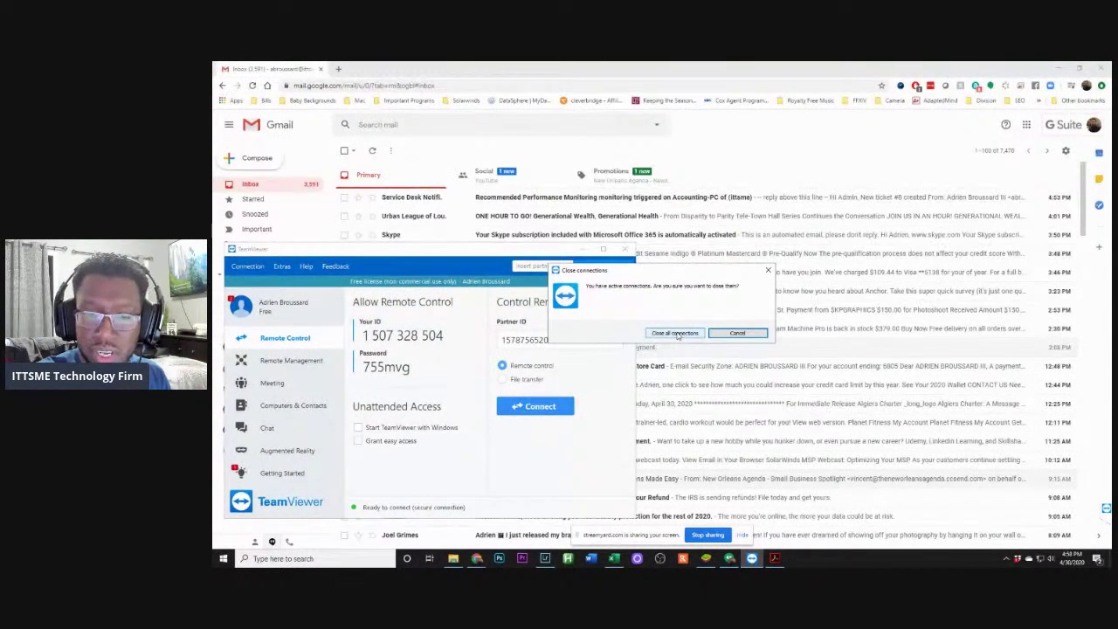
left_click(676, 334)
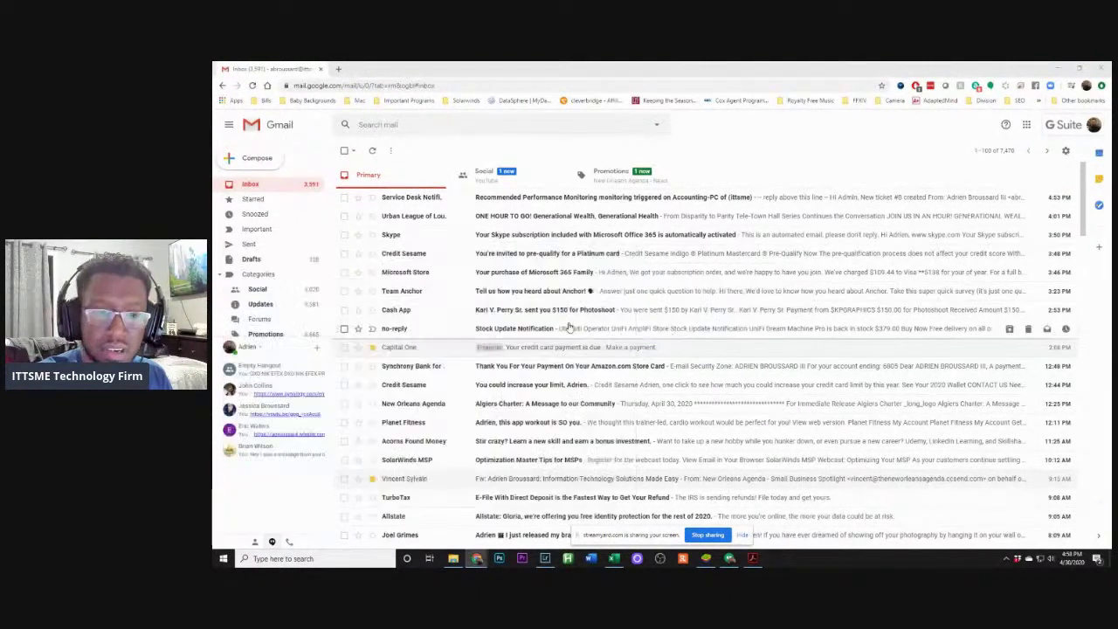